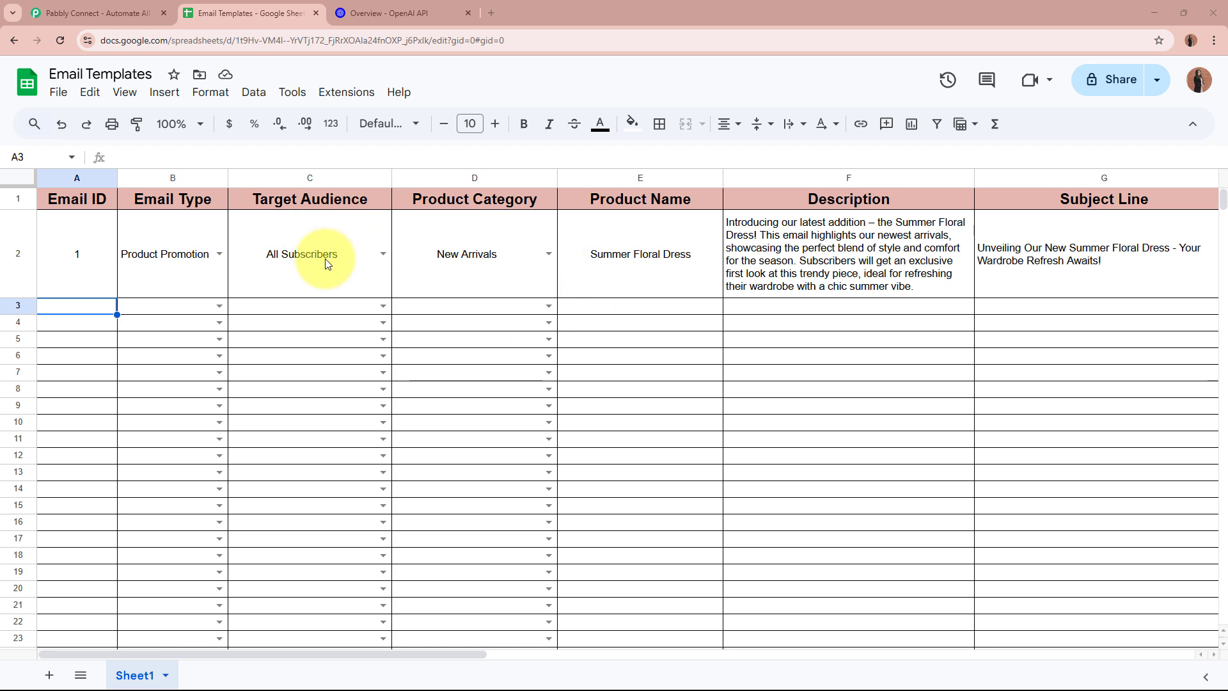
Glance at the OpenAI API docs, then read the sample row's full email body in cell H2
left_click(390, 12)
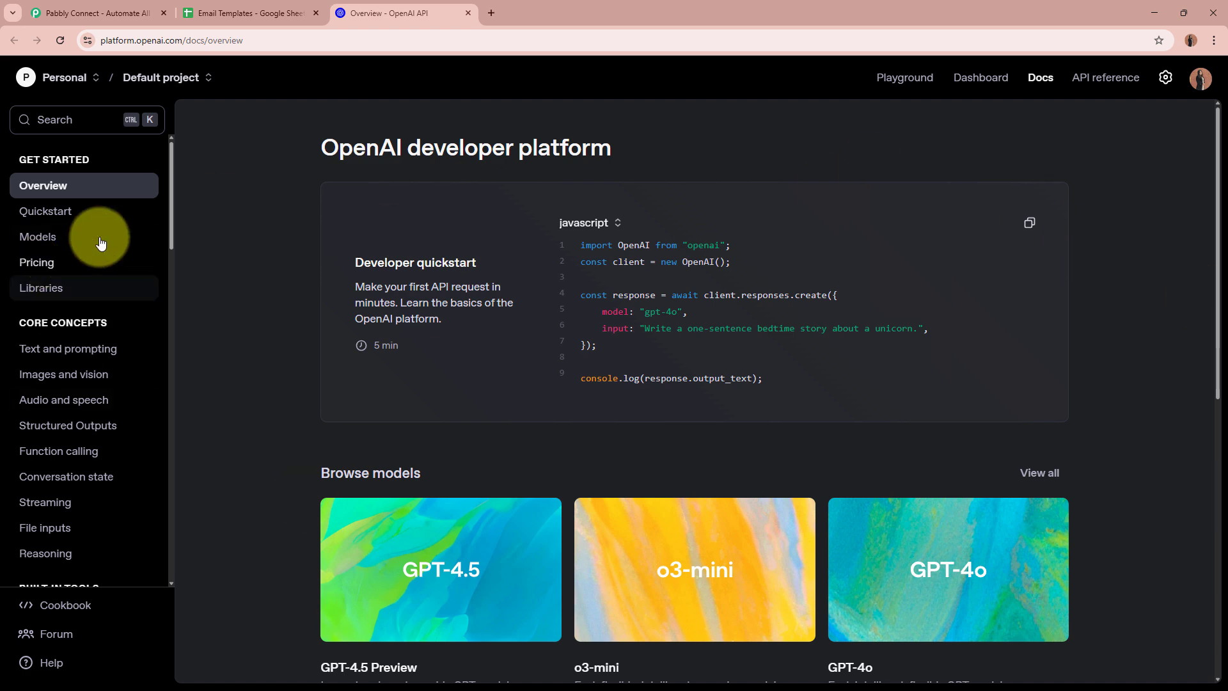
left_click(258, 12)
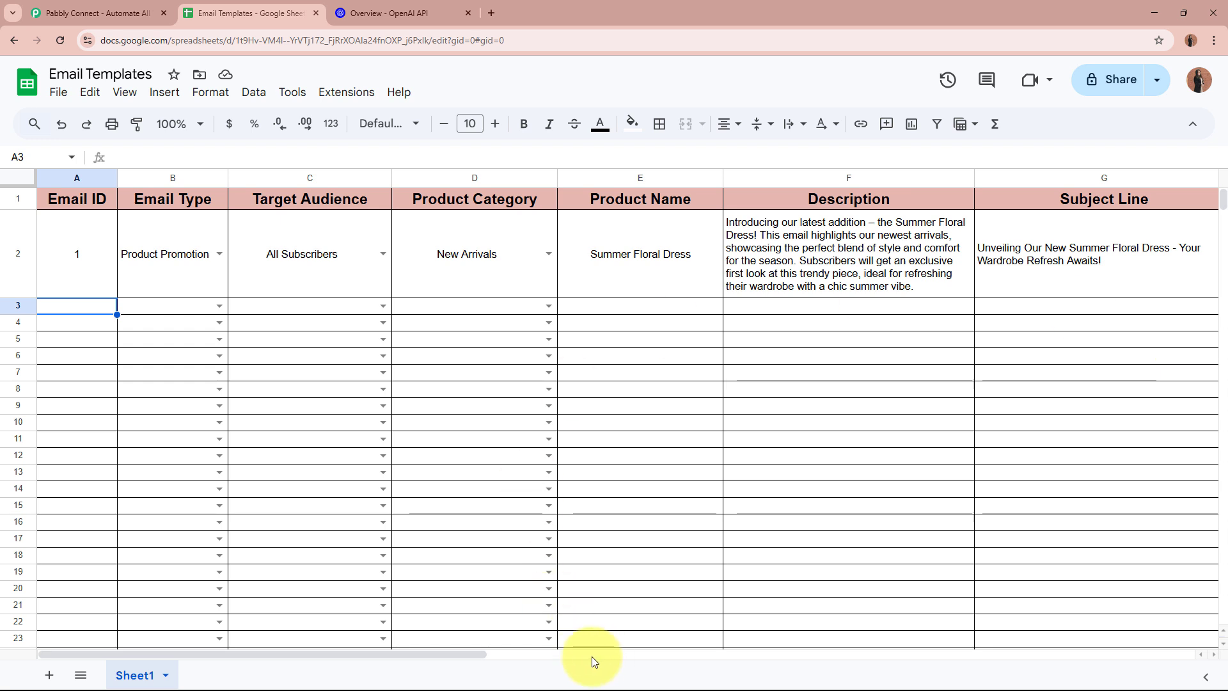
left_click_drag(447, 654, 643, 654)
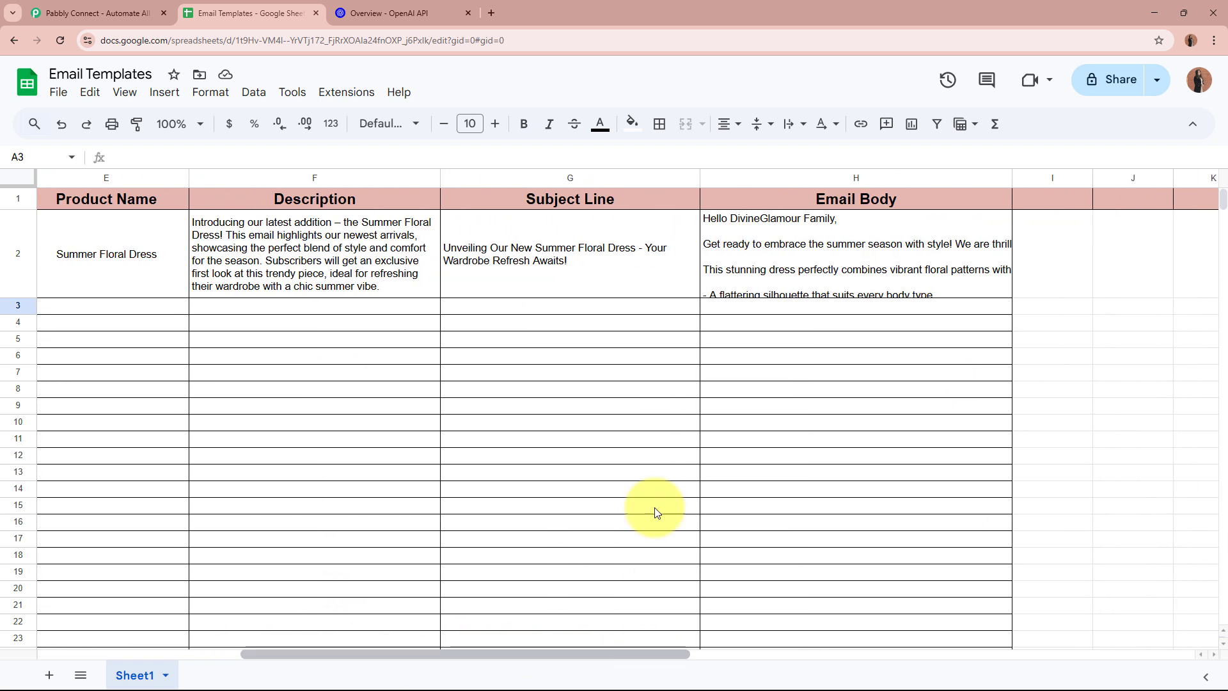
left_click(569, 274)
left_click(848, 272)
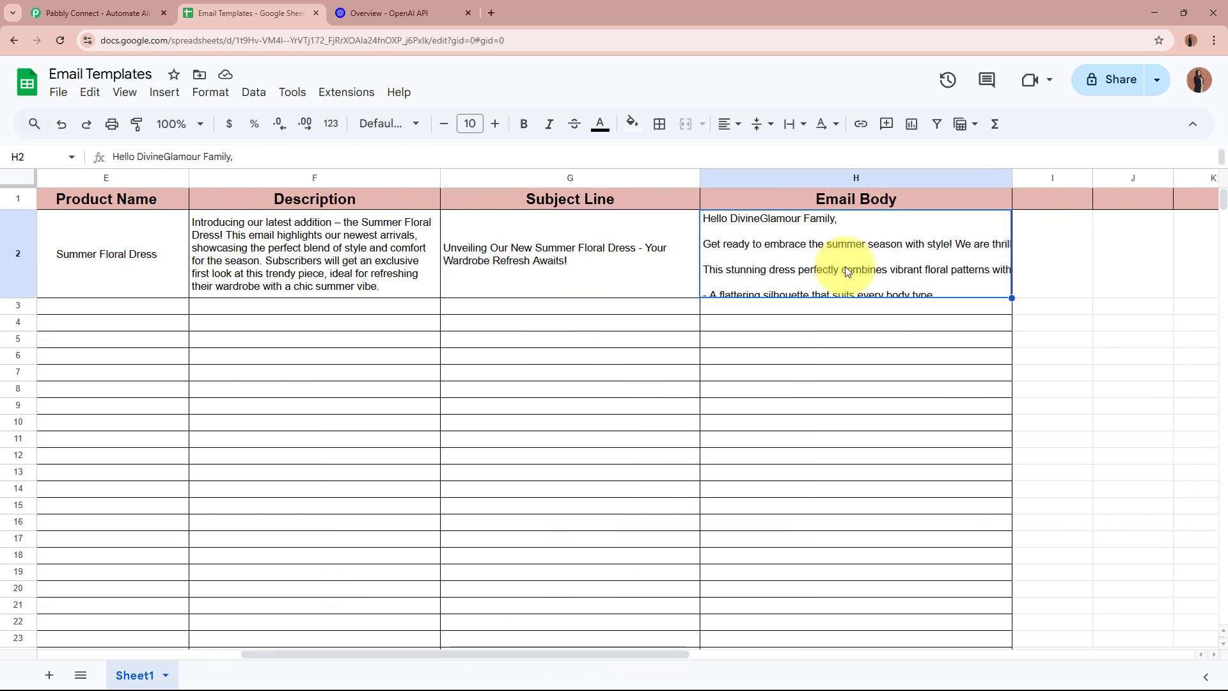
double_click(847, 272)
left_click(624, 359)
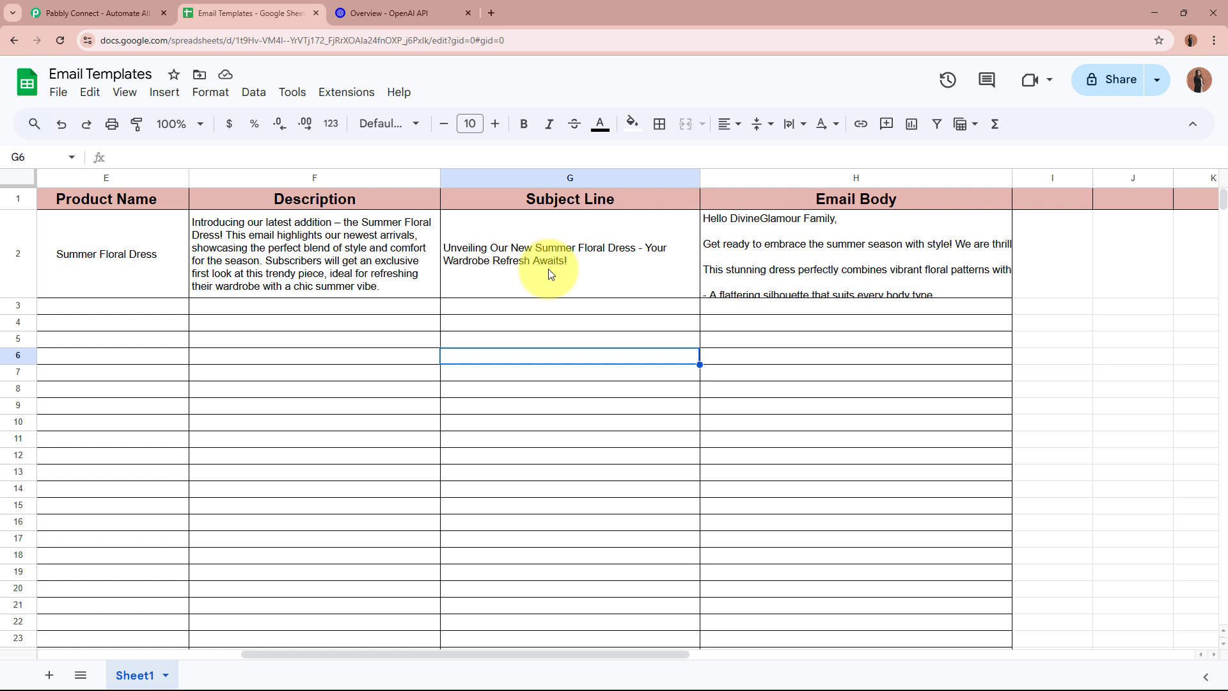
On the Pabbly page, dismiss the popup and sign in
left_click(124, 11)
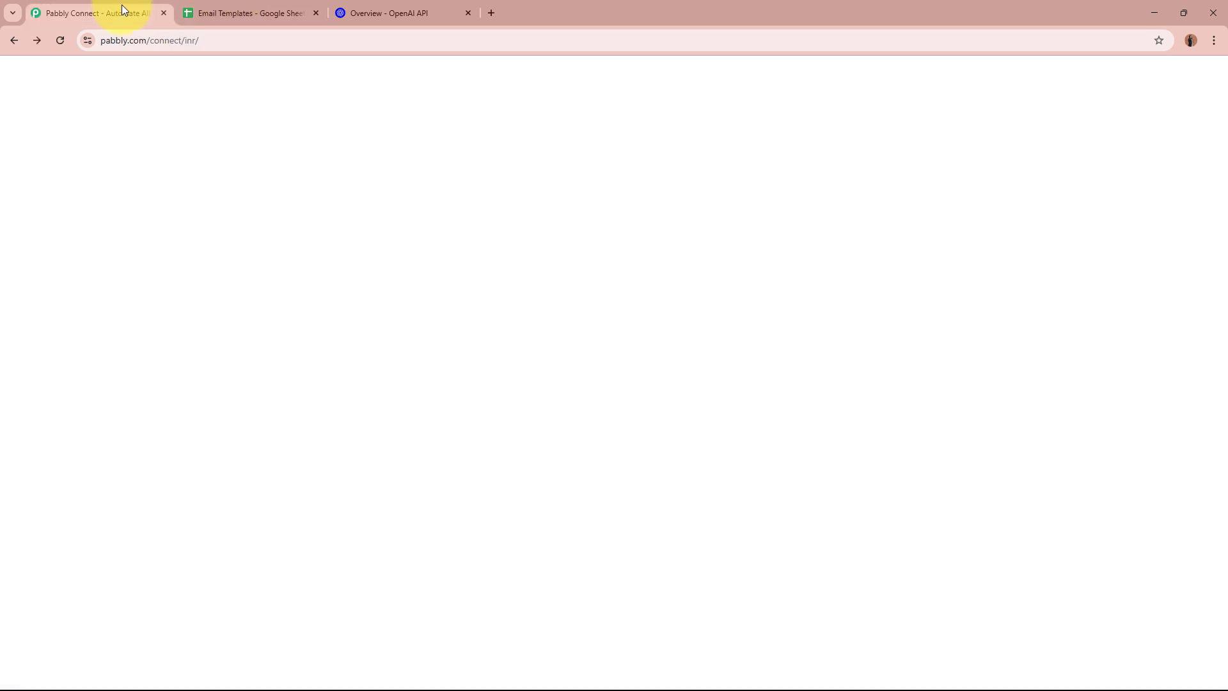
left_click(842, 177)
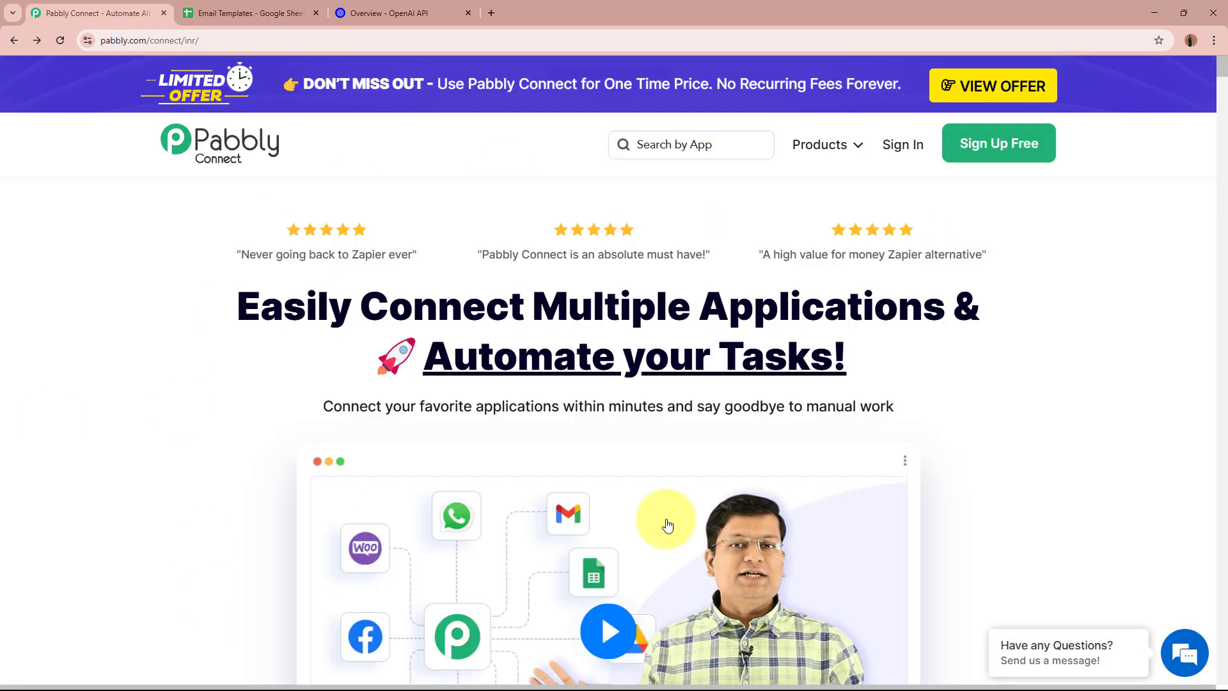
left_click(102, 40)
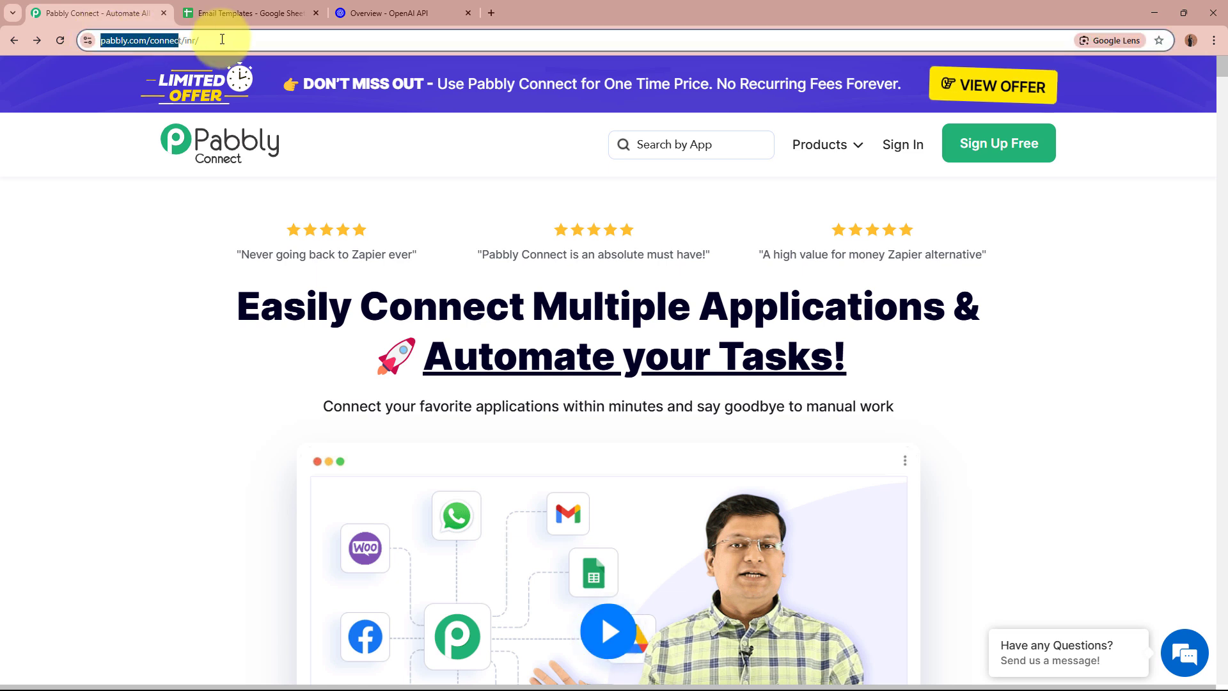
left_click(161, 380)
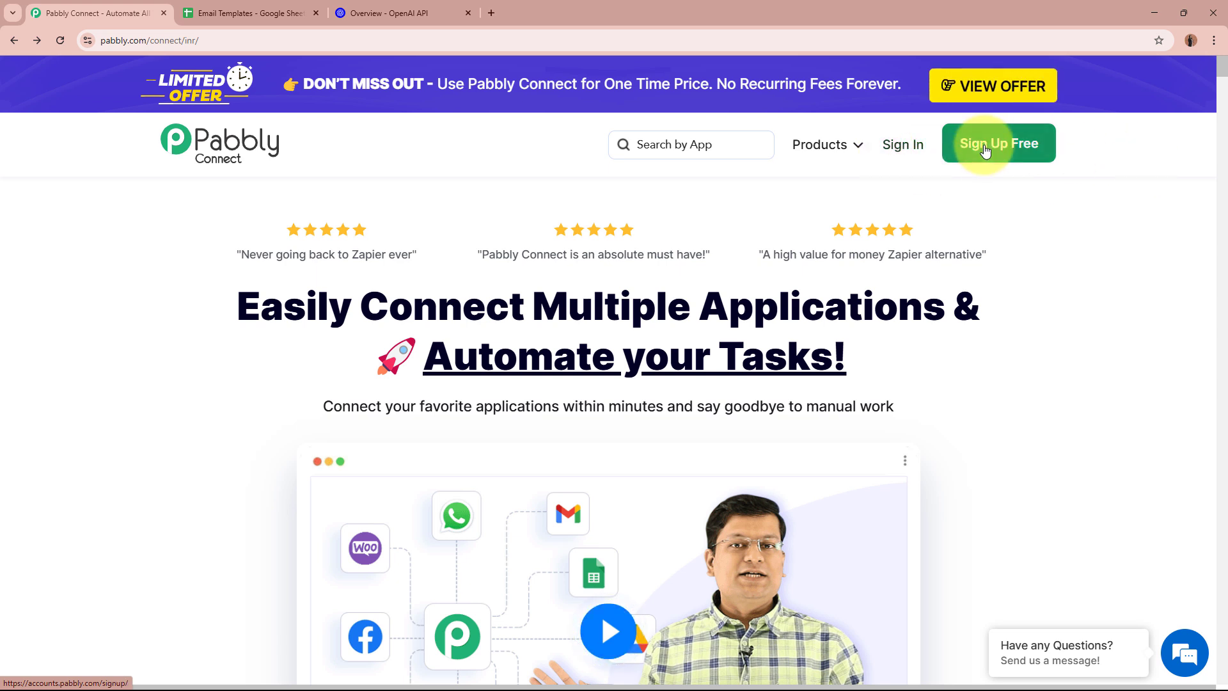
left_click(910, 149)
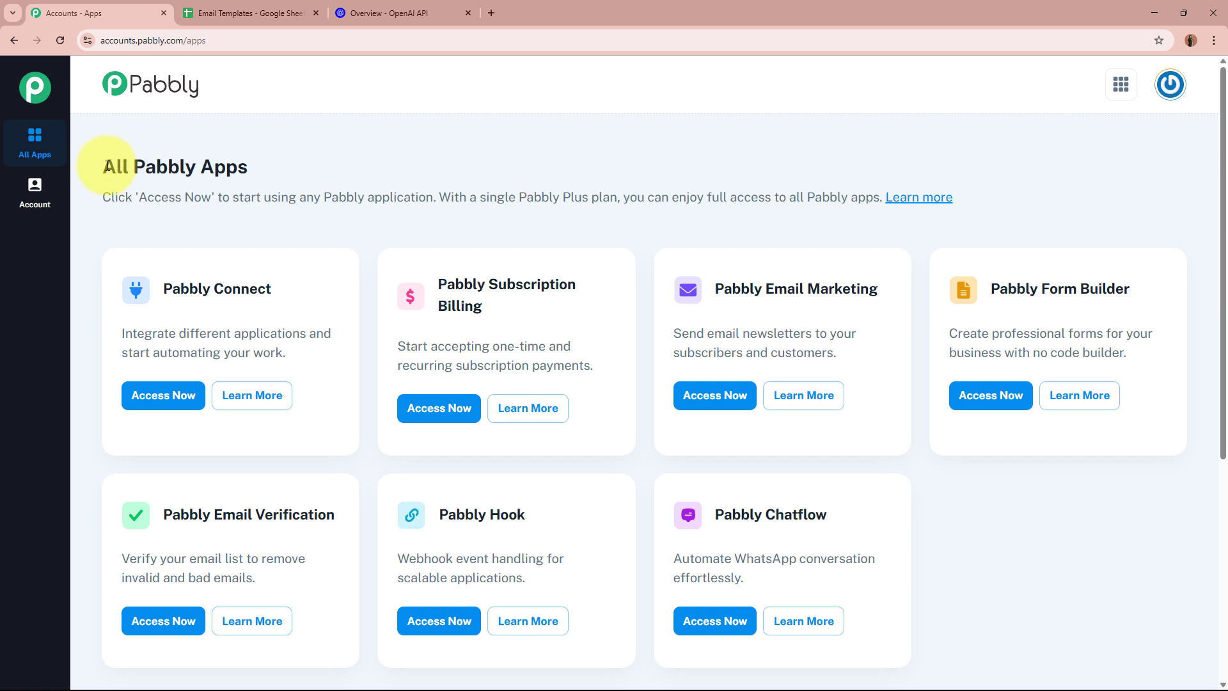
From All Pabbly Apps, open Pabbly Connect via Access Now
left_click_drag(106, 165, 289, 170)
left_click(293, 168)
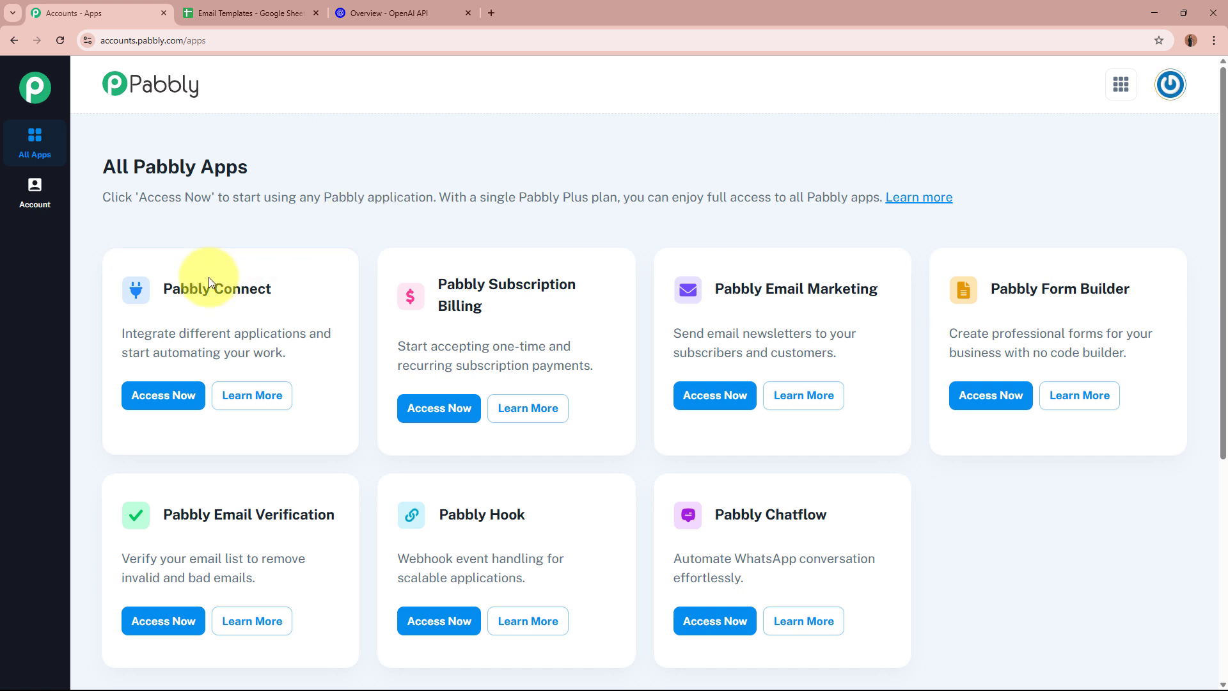
left_click_drag(164, 288, 279, 284)
left_click(279, 284)
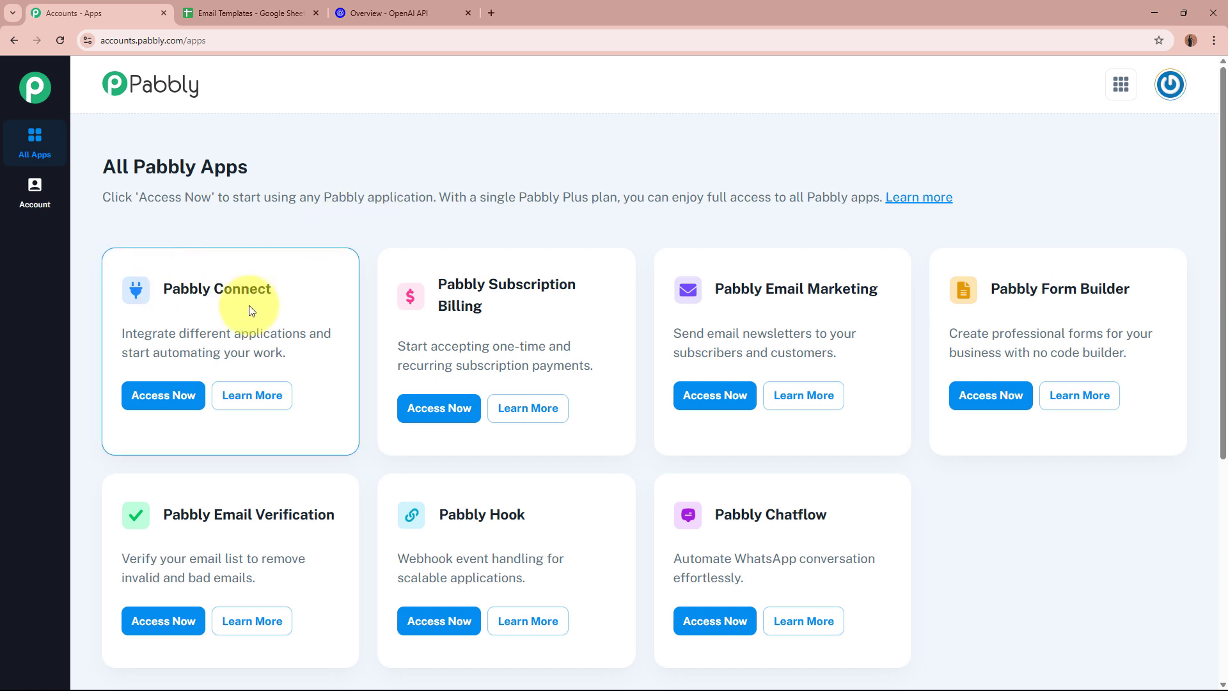
left_click(160, 398)
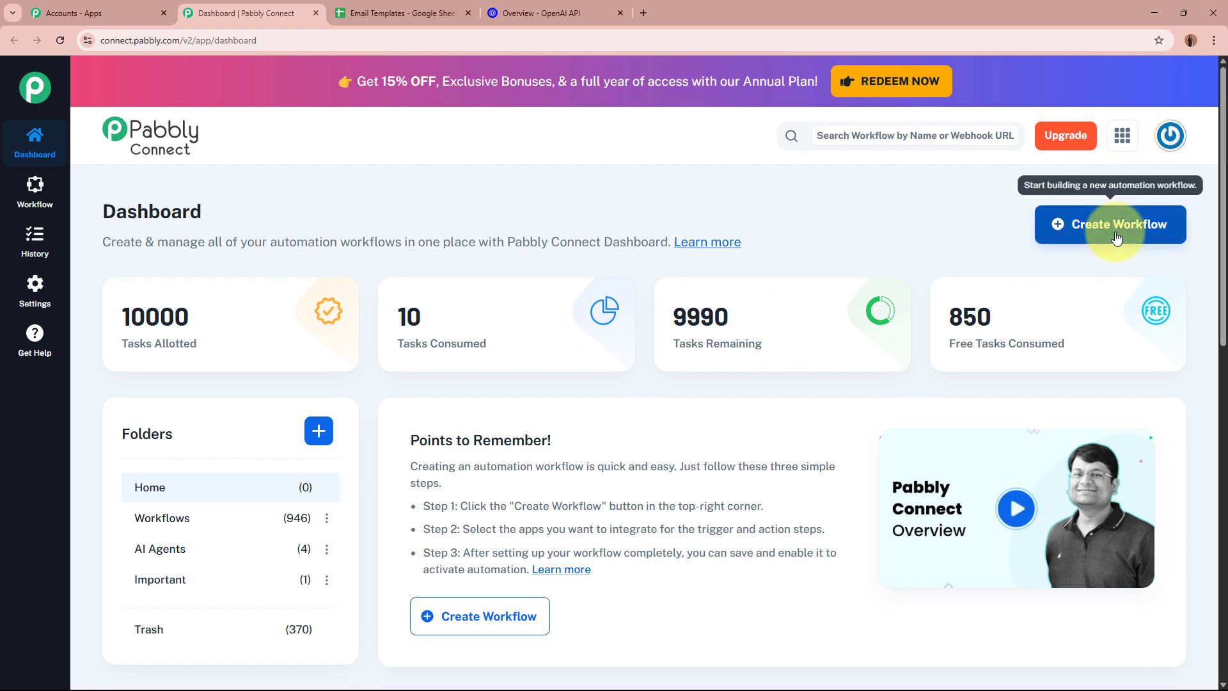
Start a new workflow named 'AI Agent to Write Marketing Emails'
left_click(1166, 237)
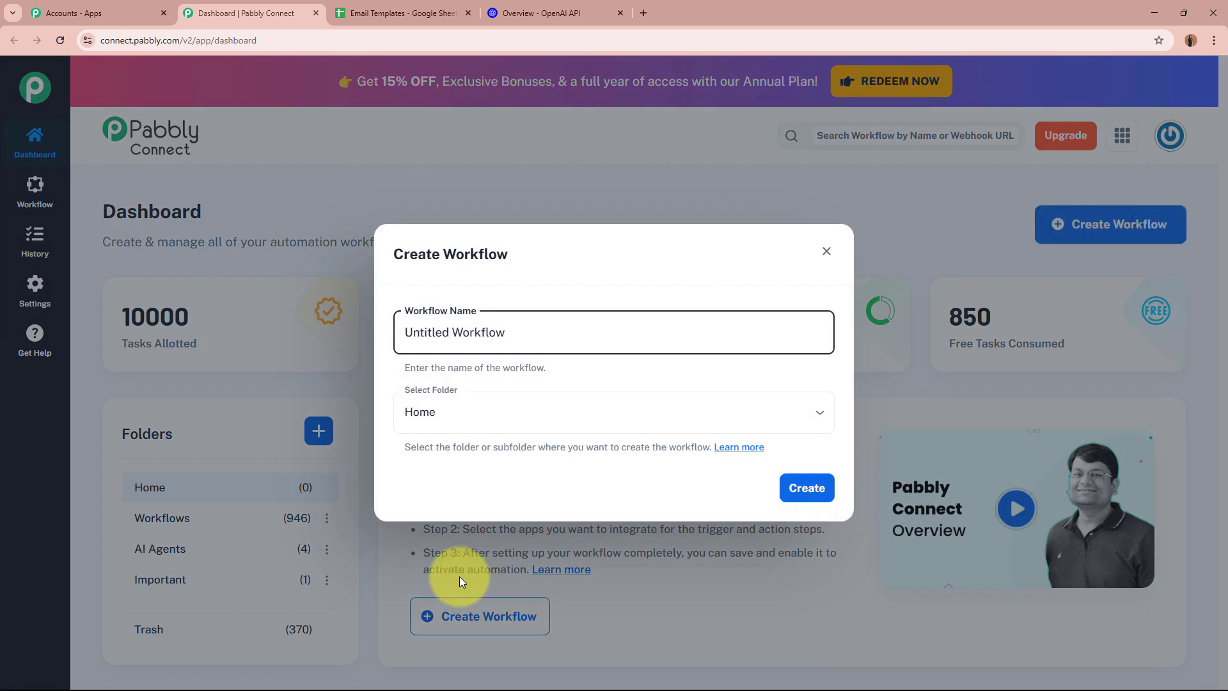
left_click_drag(535, 332, 307, 334)
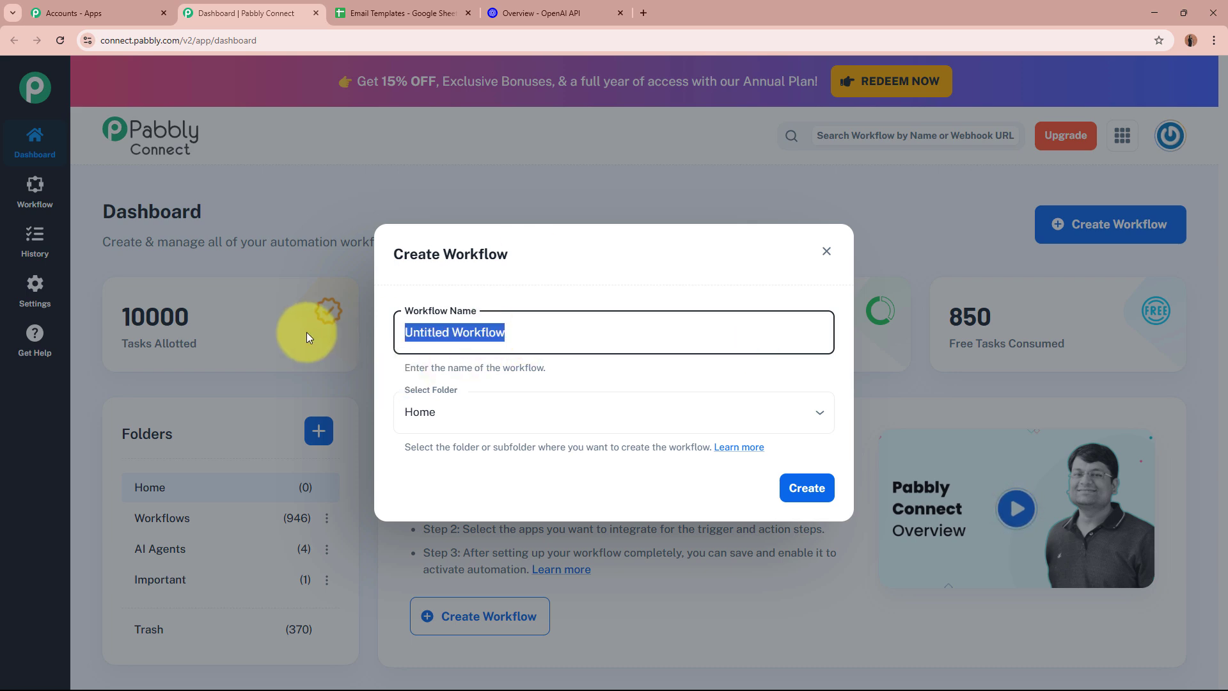
key("BackSpace")
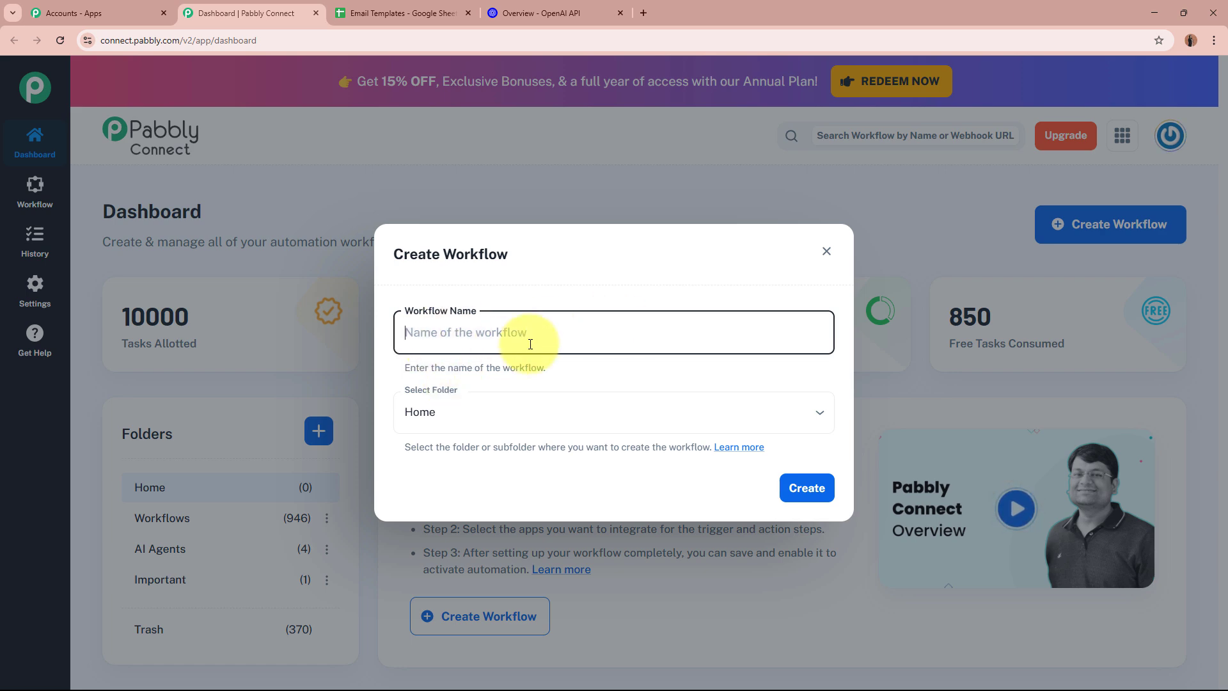
type("AI Ag")
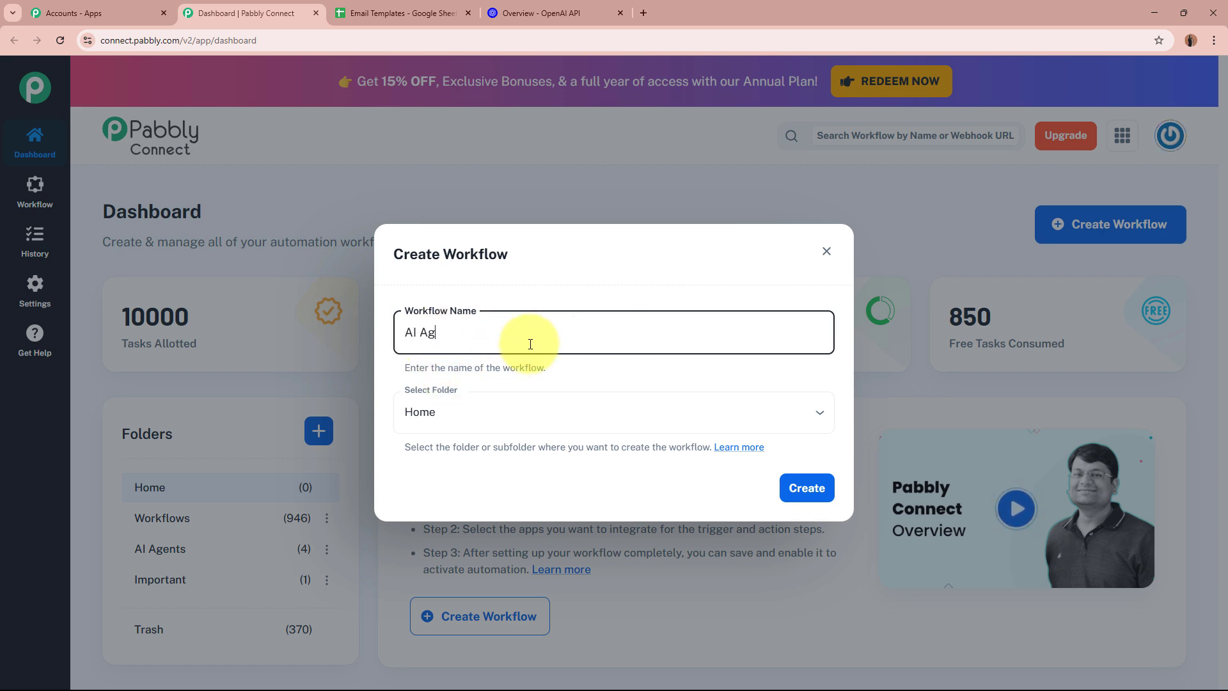
type("ent to Write Marketing Emails")
left_click_drag(413, 332, 627, 334)
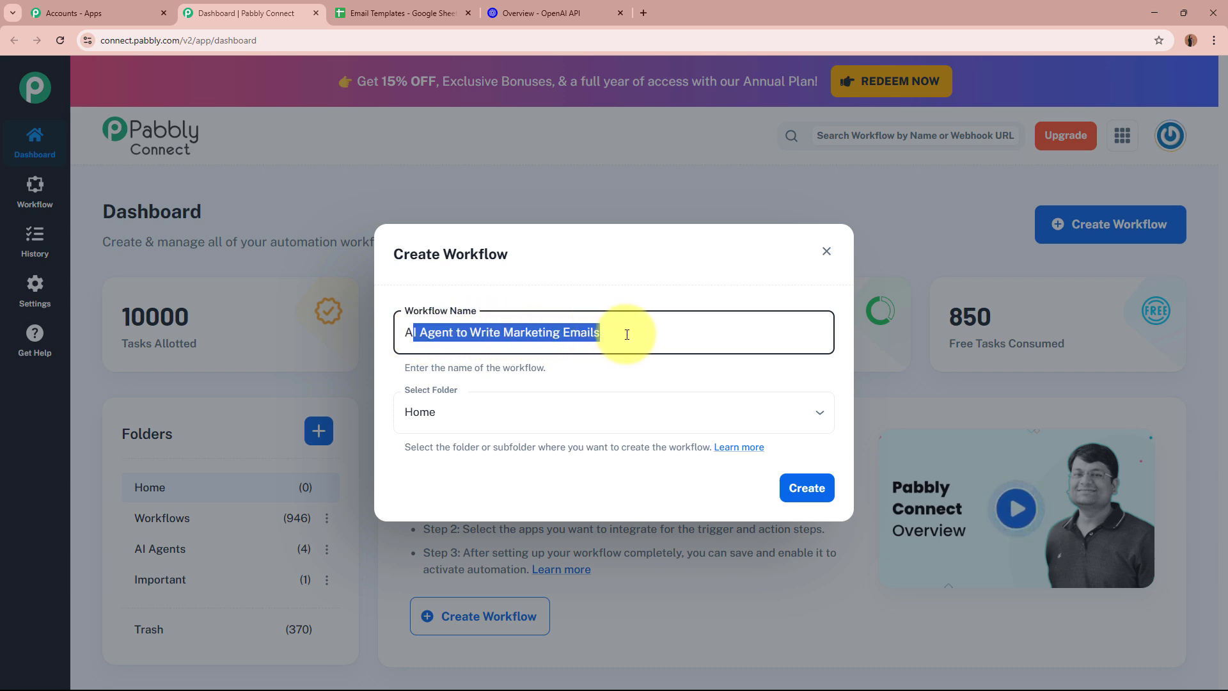
left_click(627, 333)
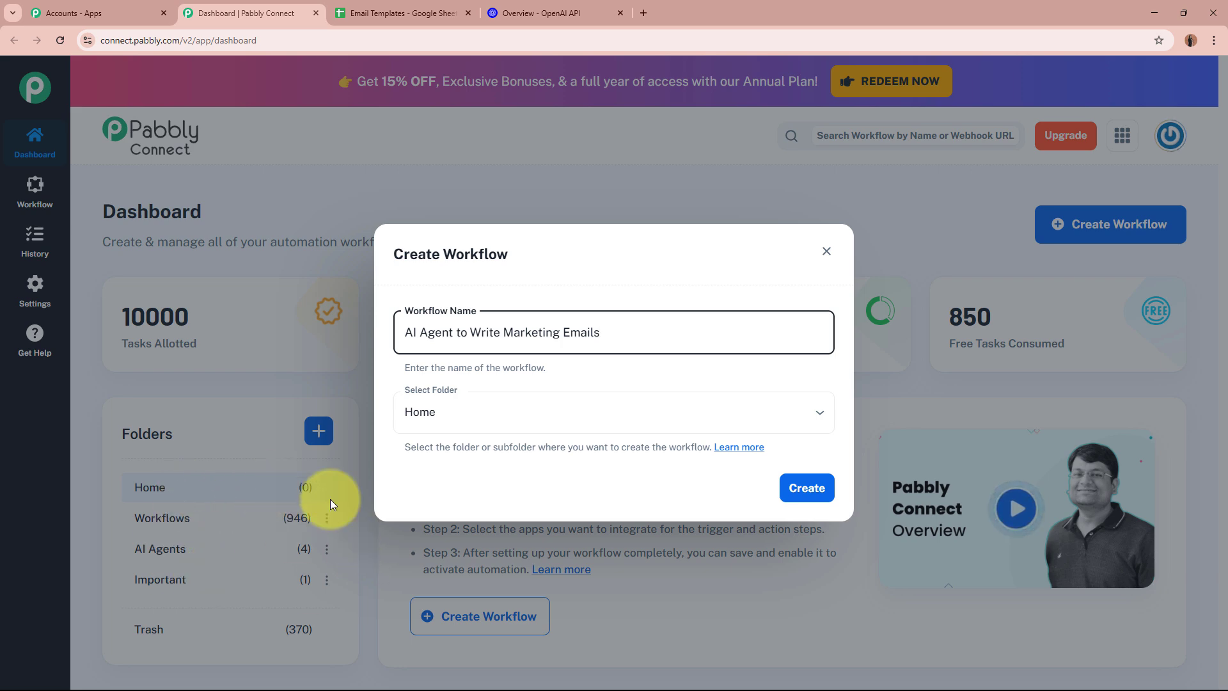
left_click_drag(639, 329, 363, 318)
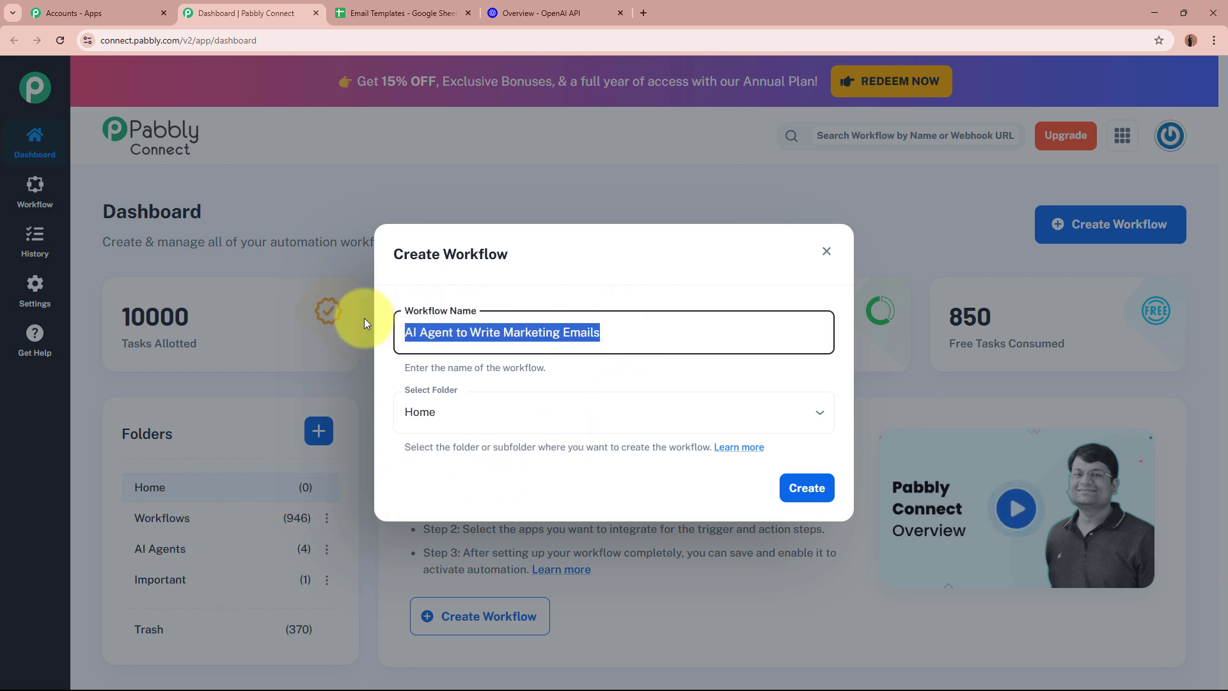
Put the workflow in the AI Agents folder and create it
left_click(570, 424)
left_click(549, 511)
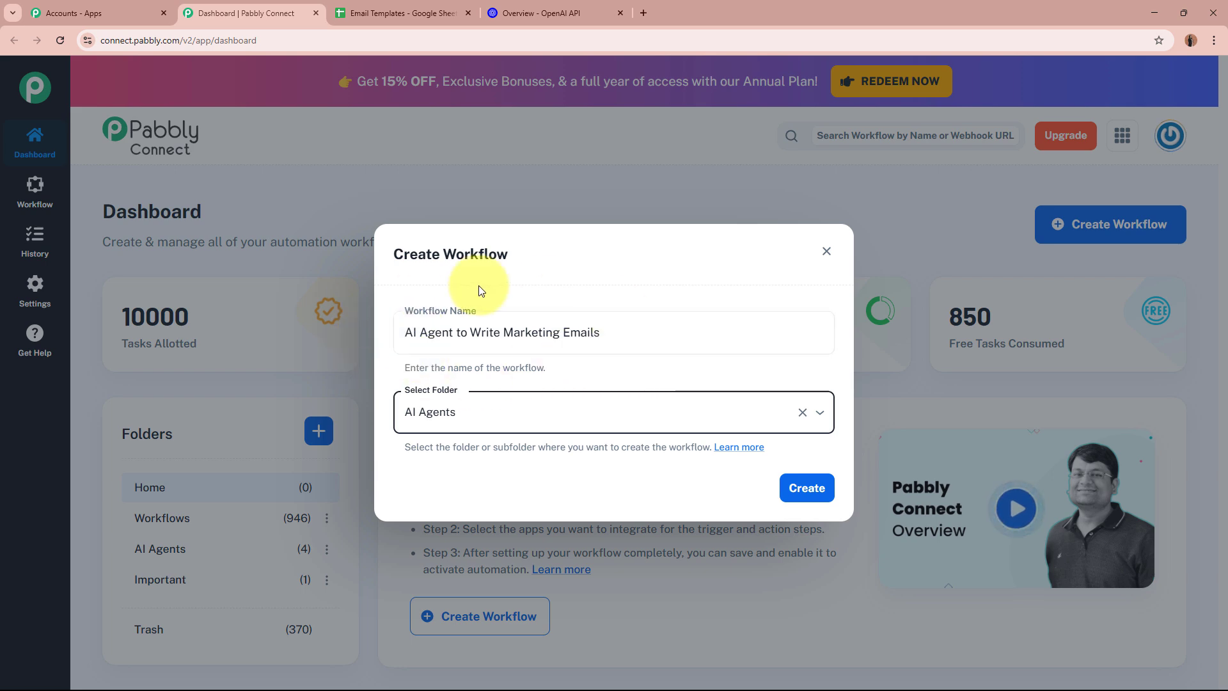
left_click_drag(413, 332, 604, 332)
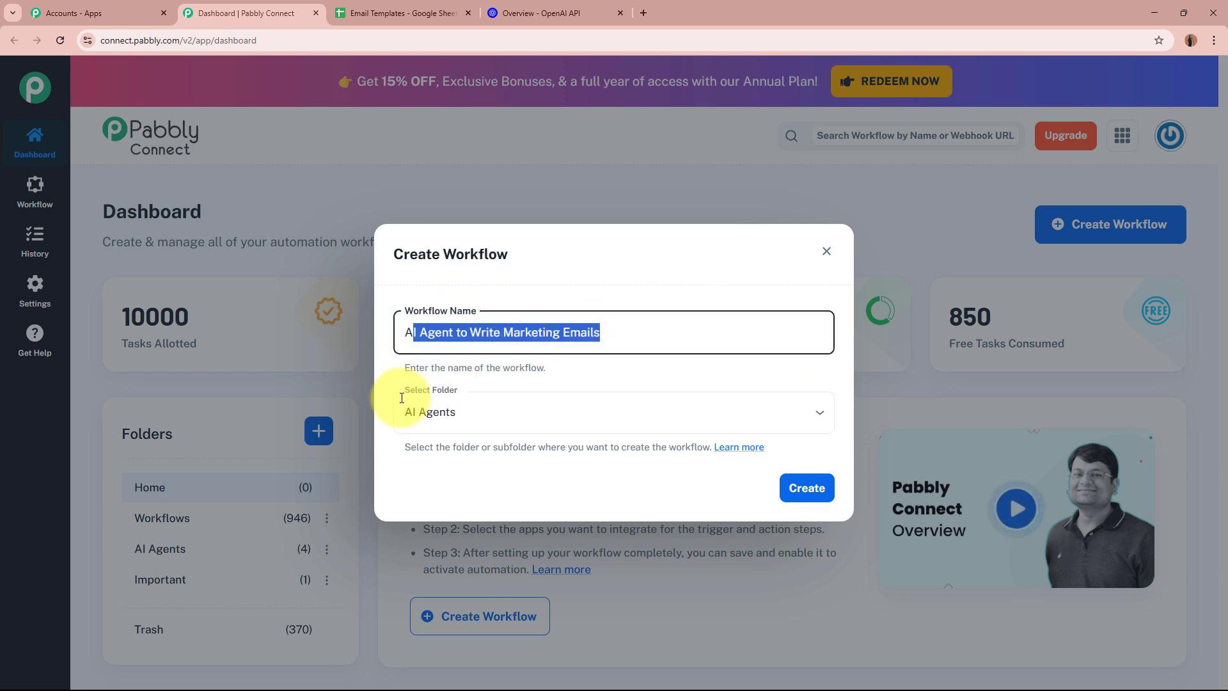
left_click(409, 405)
left_click(556, 296)
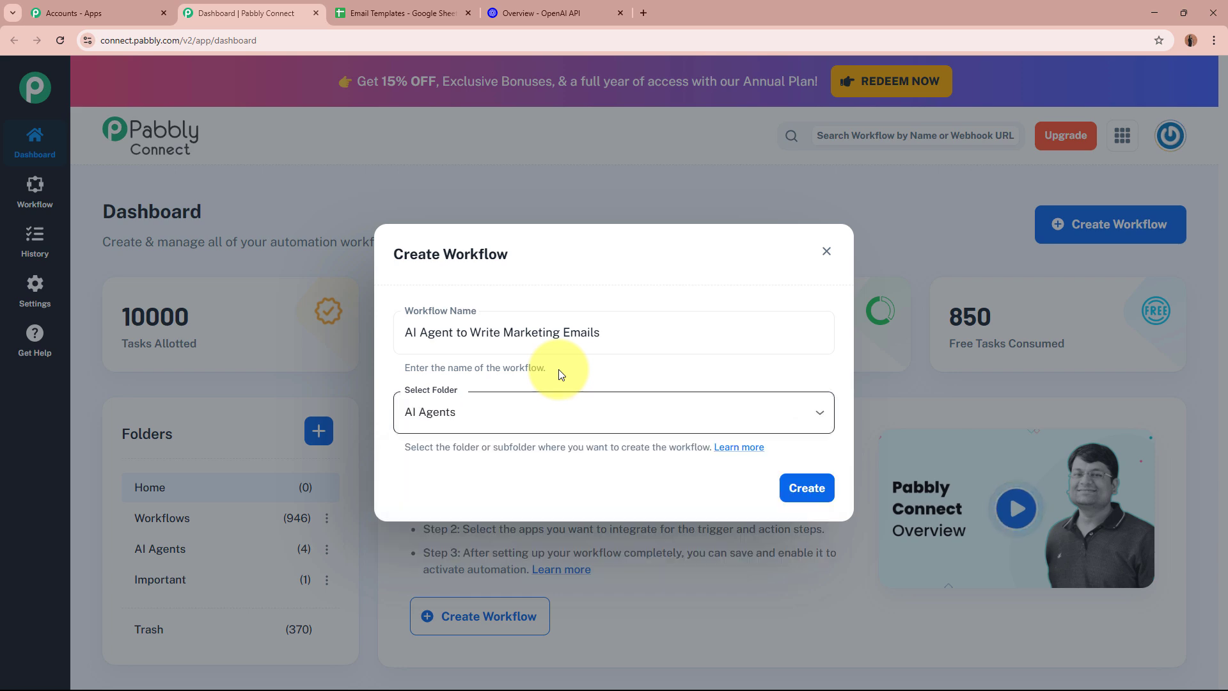
left_click(817, 499)
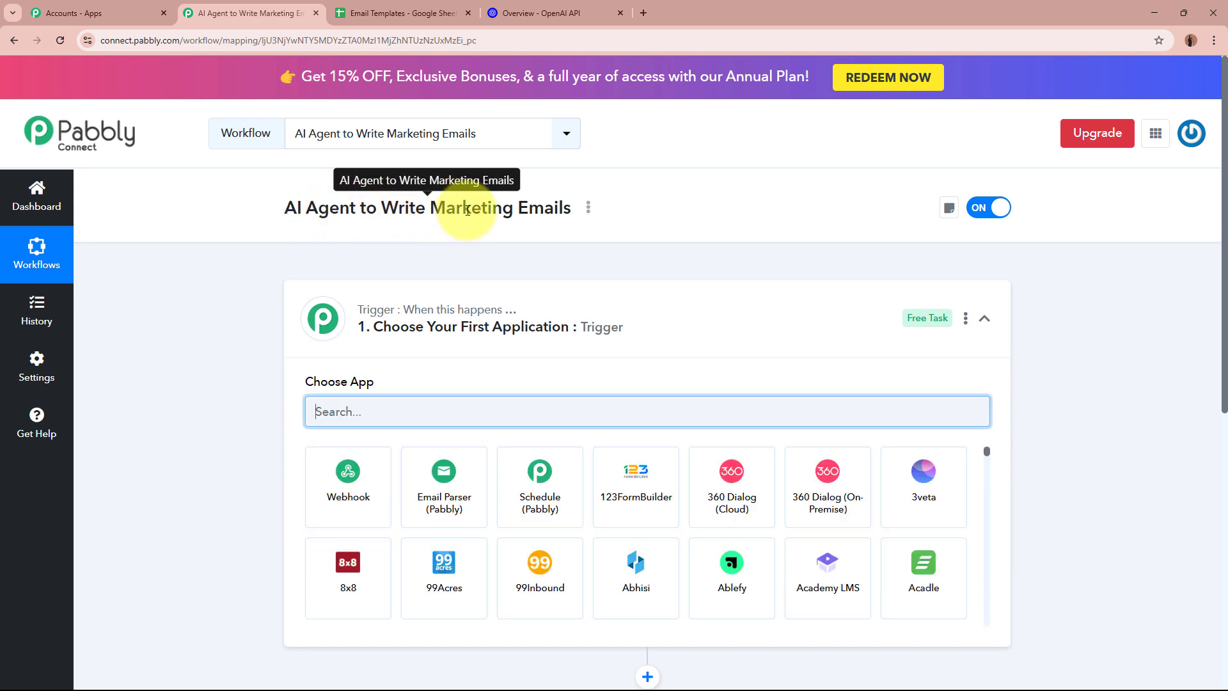
Search trigger apps for 'Google' and choose Google Sheets, then return to Email Templates
left_click(707, 336)
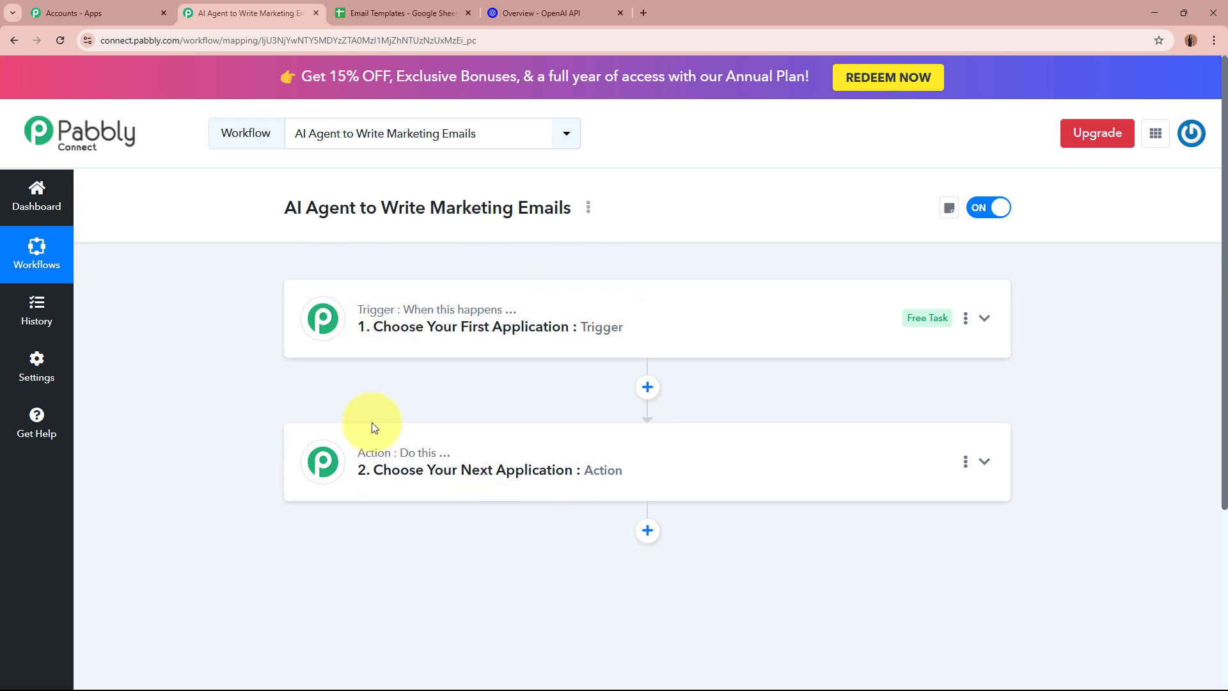
left_click(743, 328)
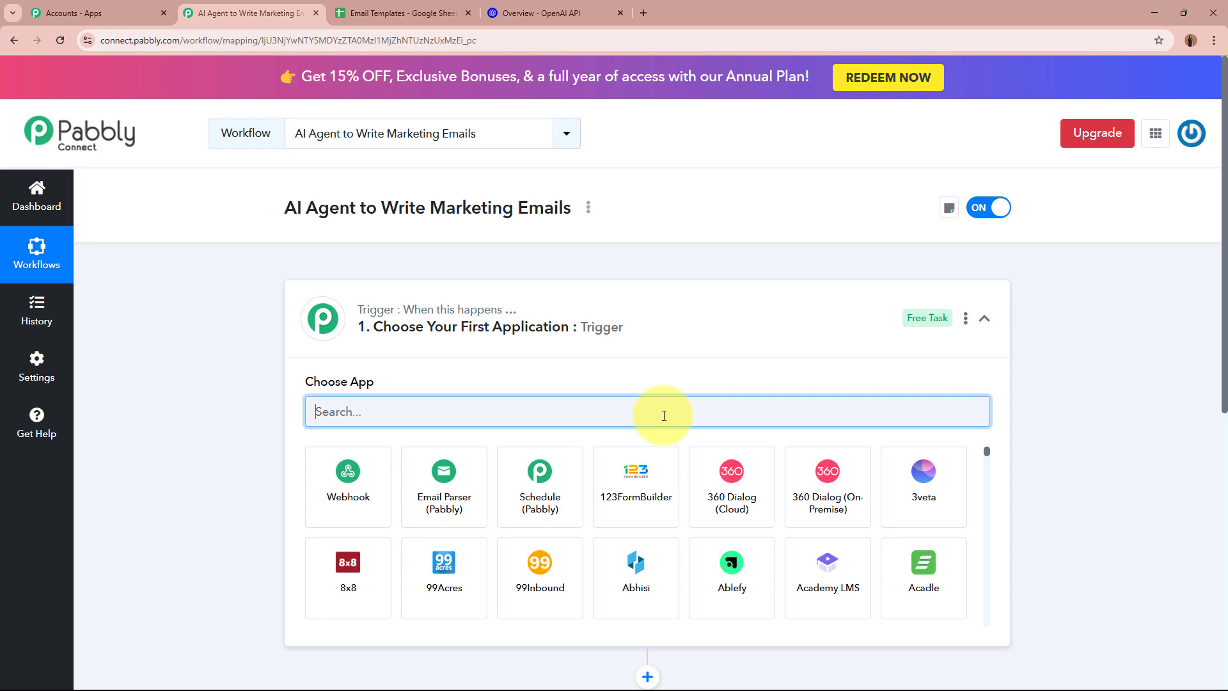
type("Google")
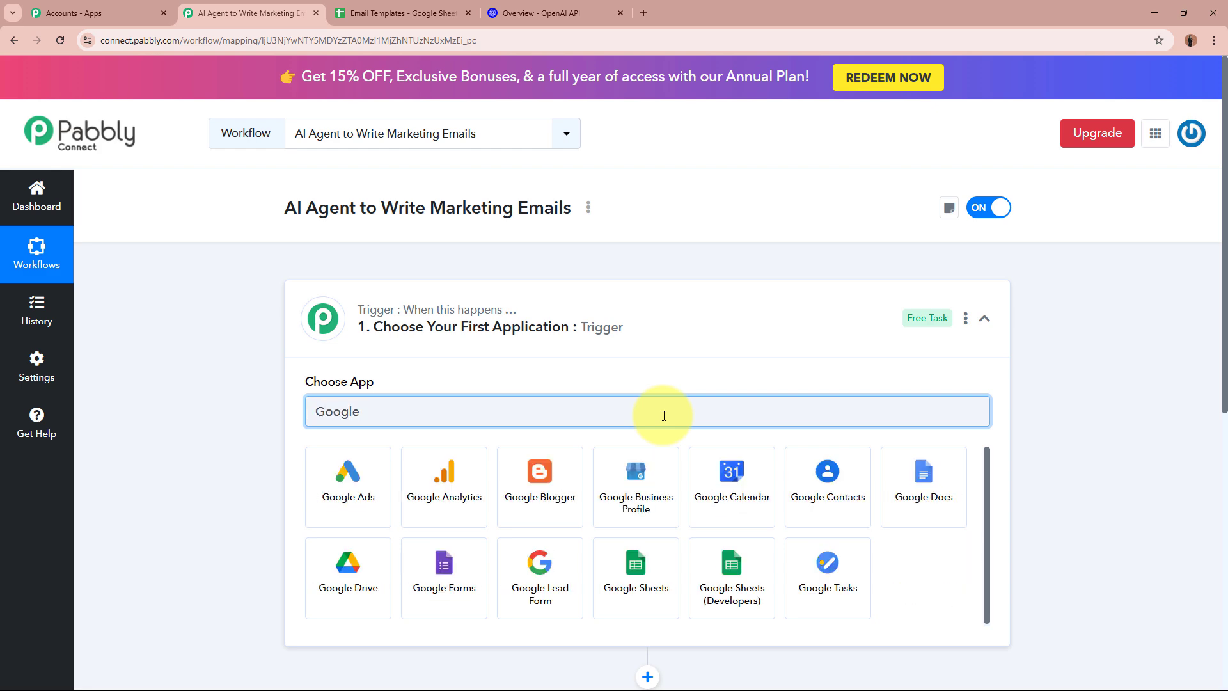
left_click(636, 573)
left_click(384, 6)
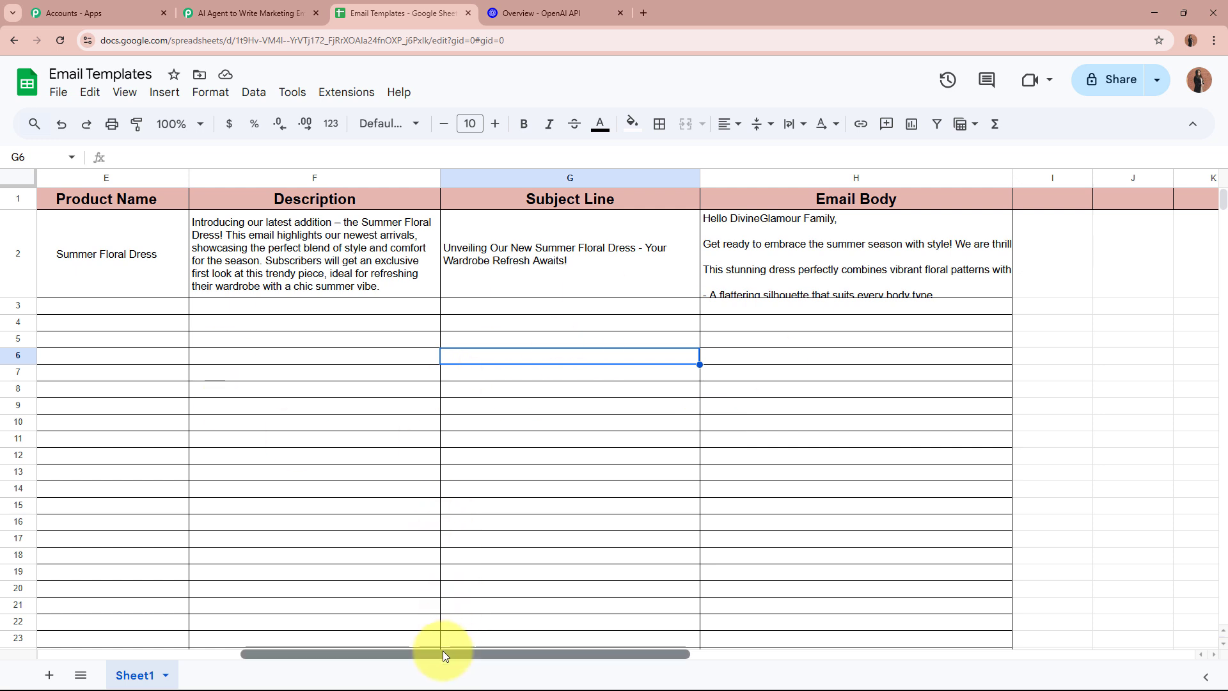
left_click_drag(443, 652, 2, 629)
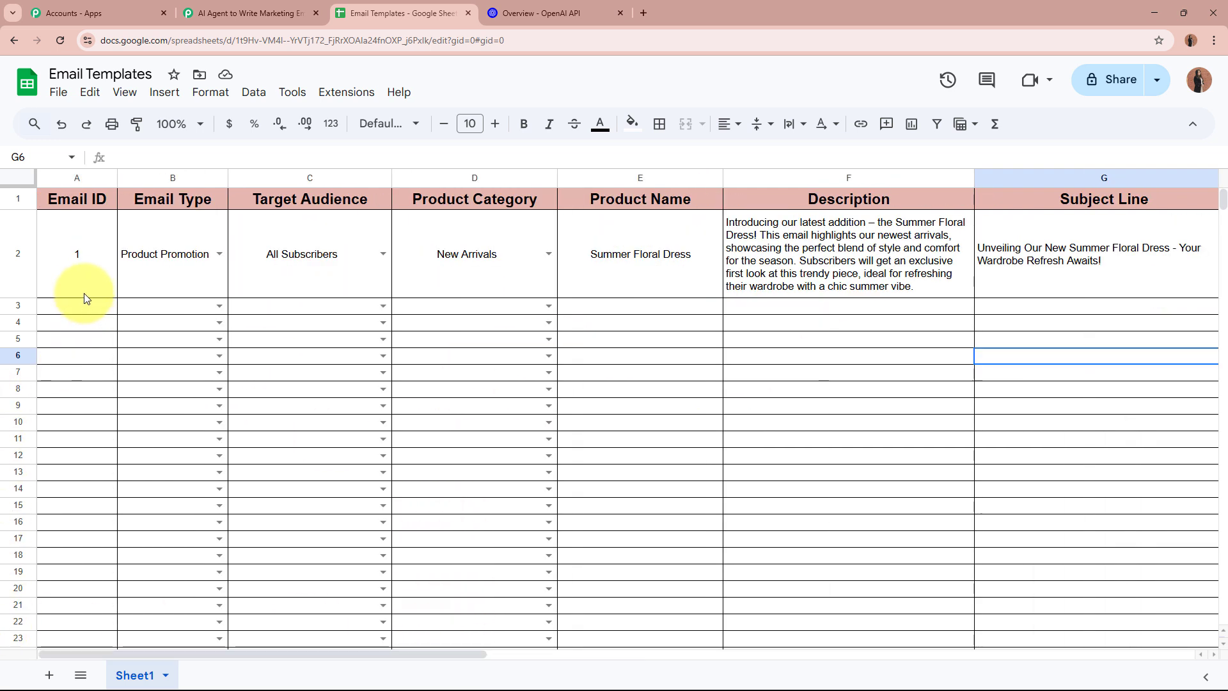
left_click(83, 271)
left_click(159, 274)
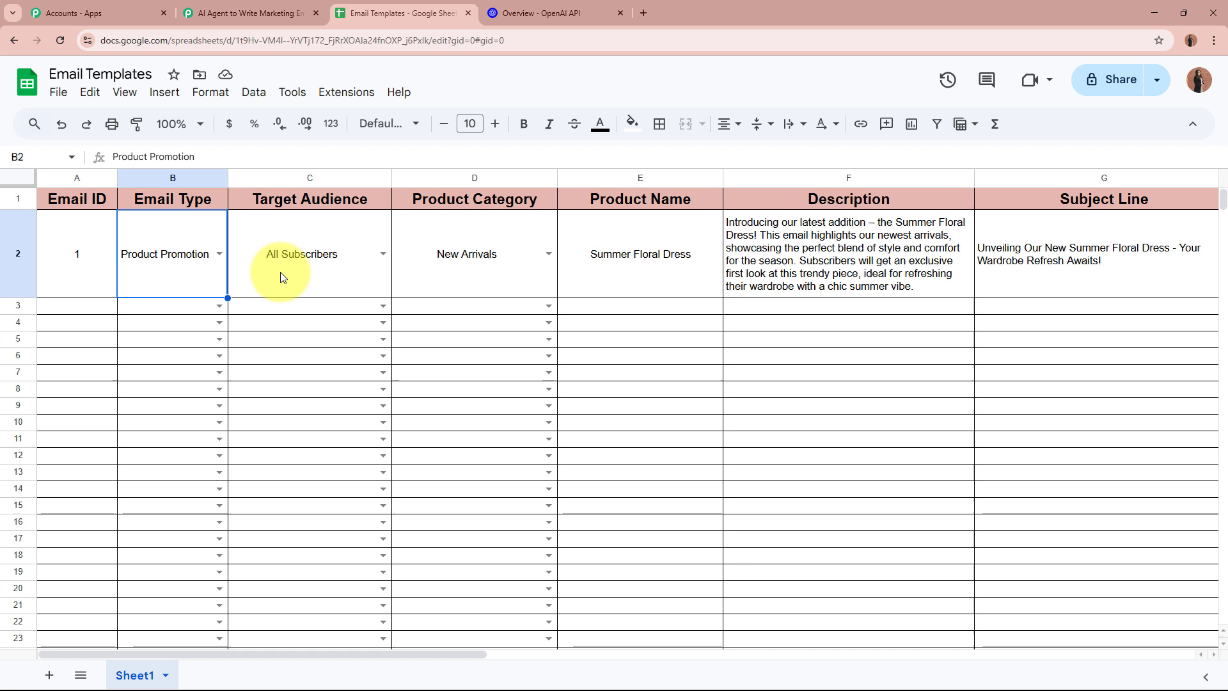
left_click(332, 271)
left_click(457, 270)
left_click(629, 262)
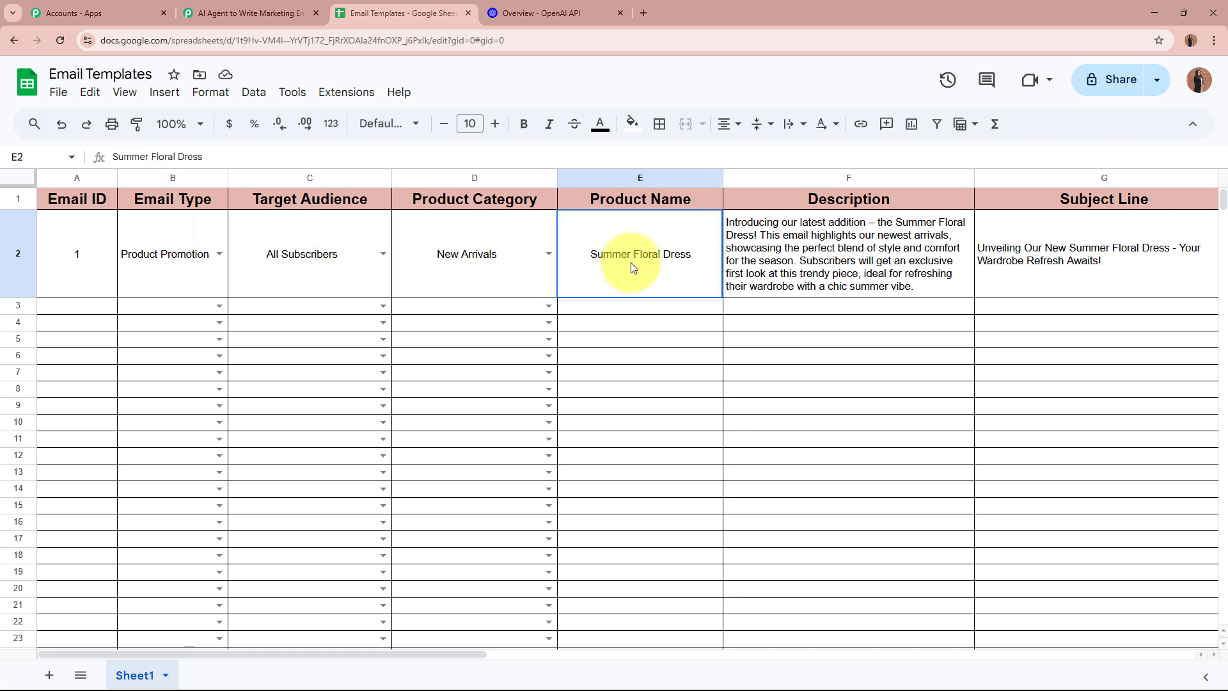
left_click(879, 269)
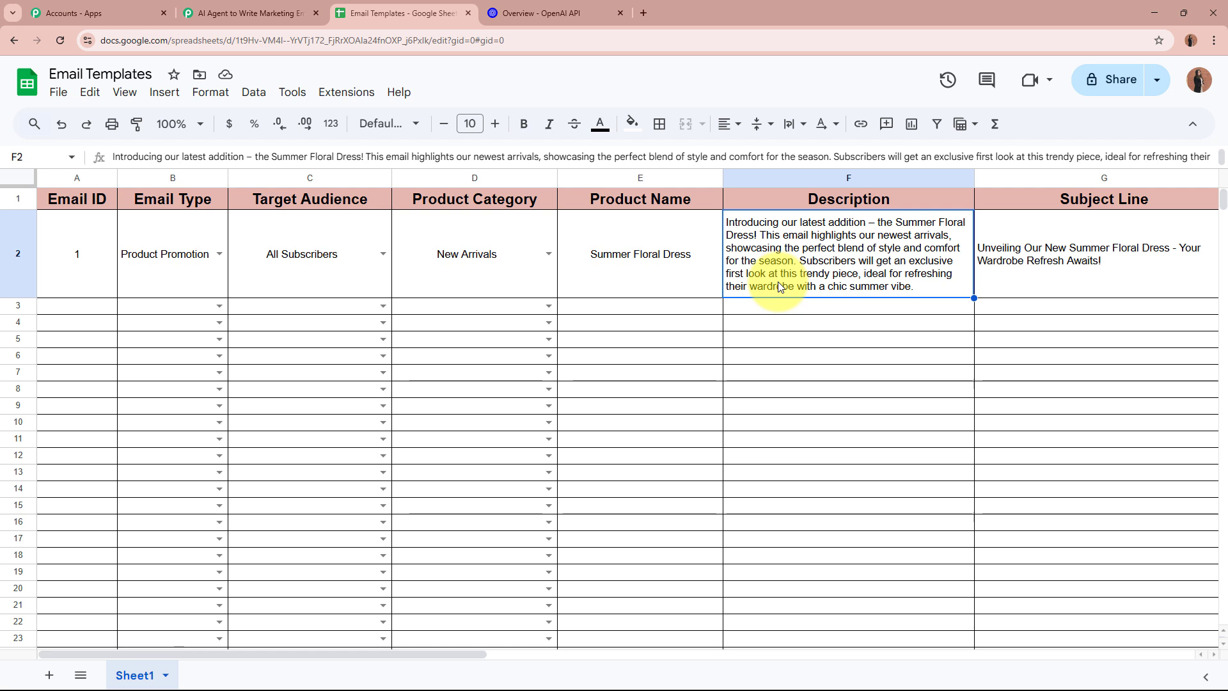
left_click(91, 266)
left_click(155, 277)
left_click(154, 277)
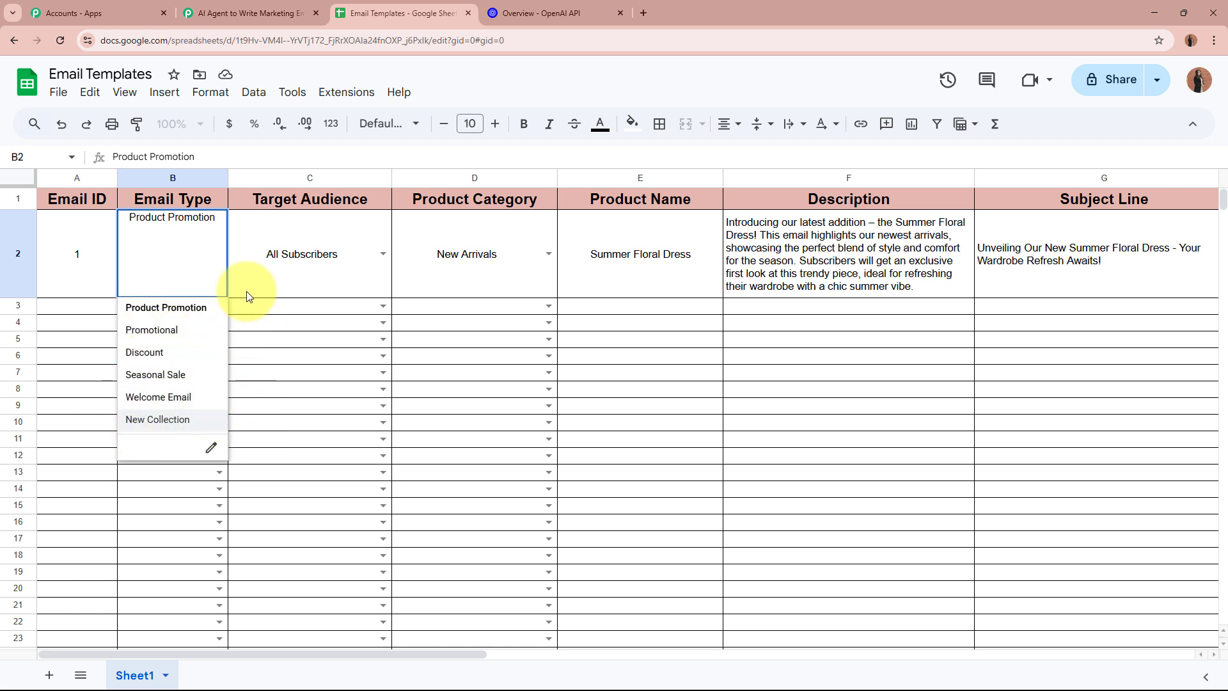
double_click(304, 227)
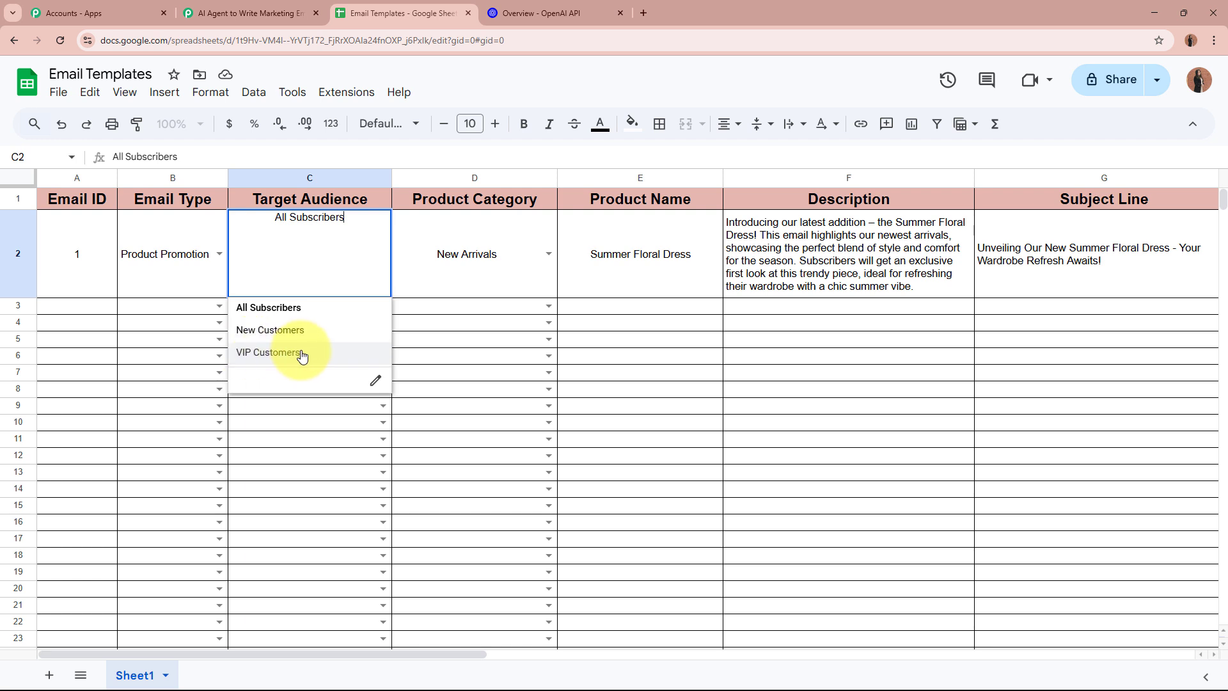
double_click(505, 257)
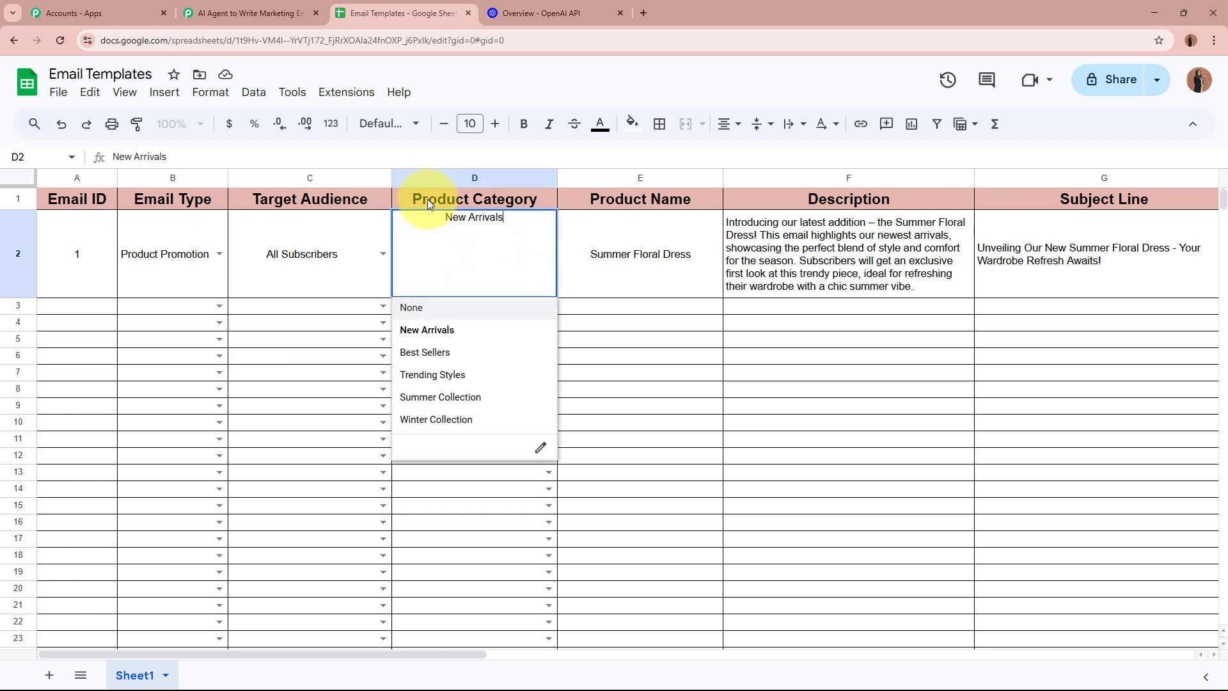
left_click(219, 254)
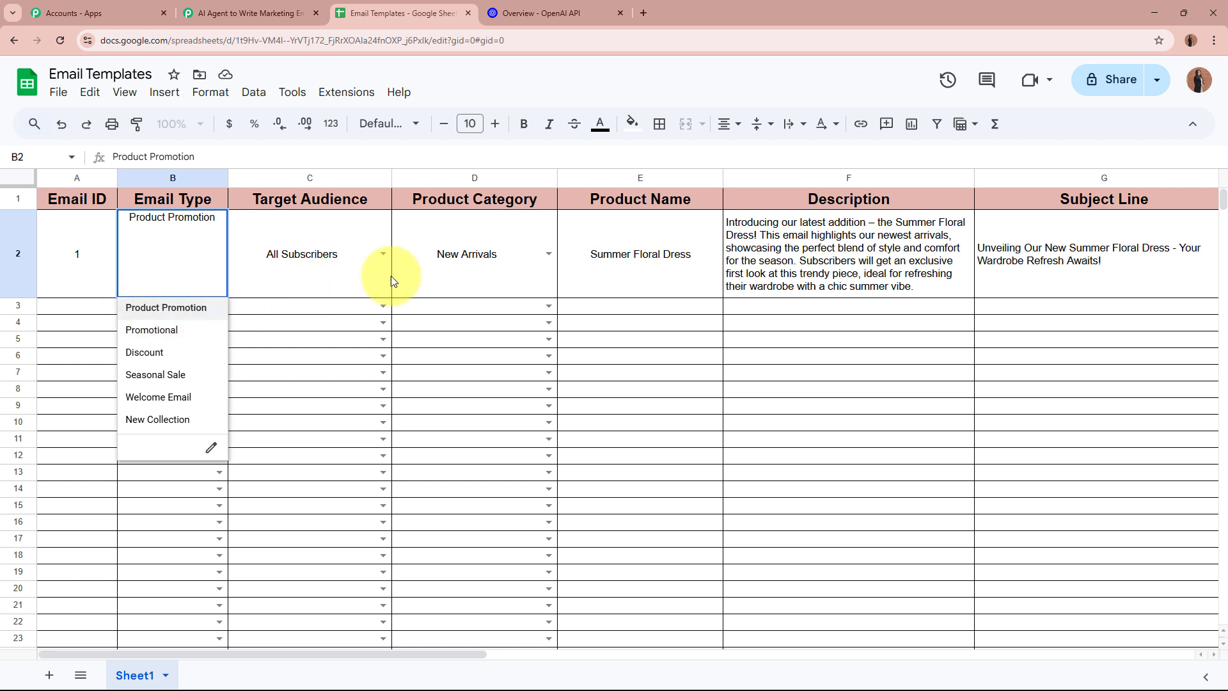
double_click(461, 267)
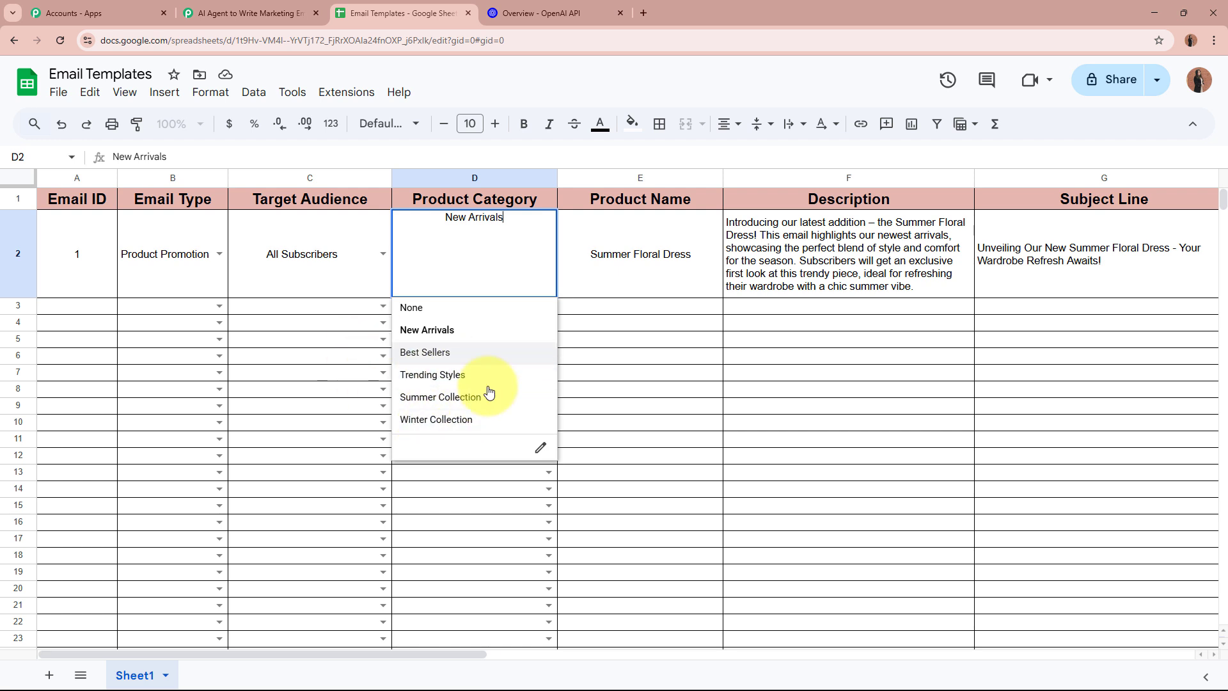
left_click(337, 341)
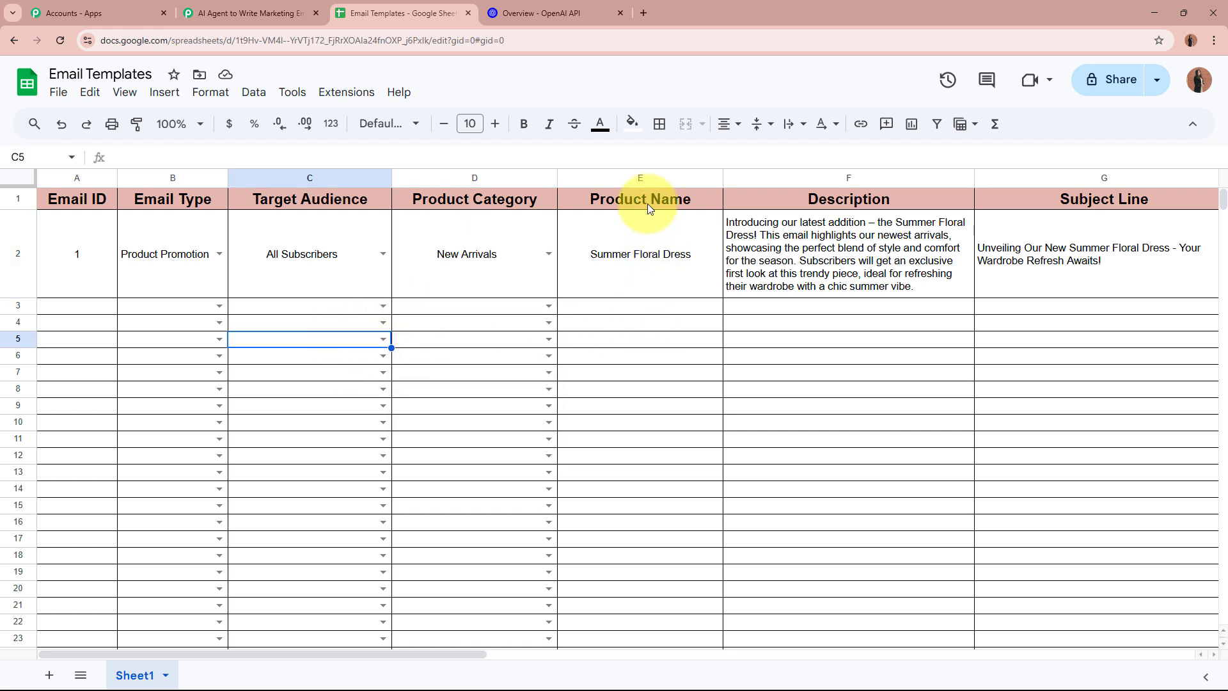
left_click(635, 247)
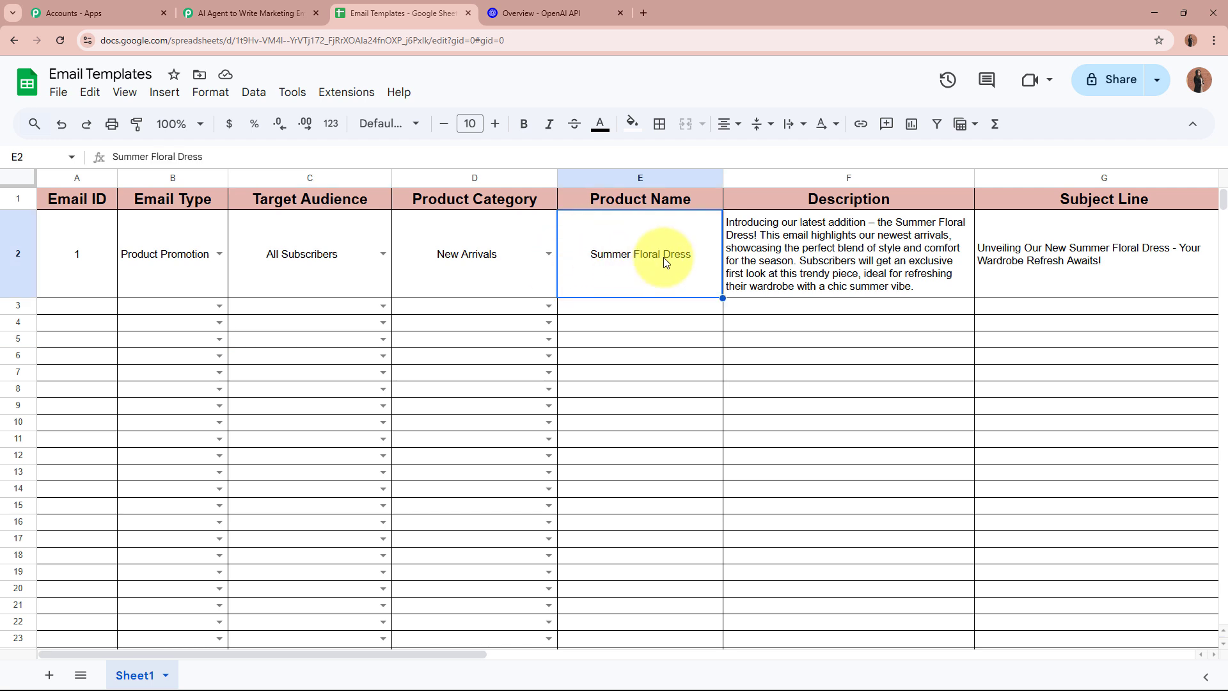
left_click(153, 264)
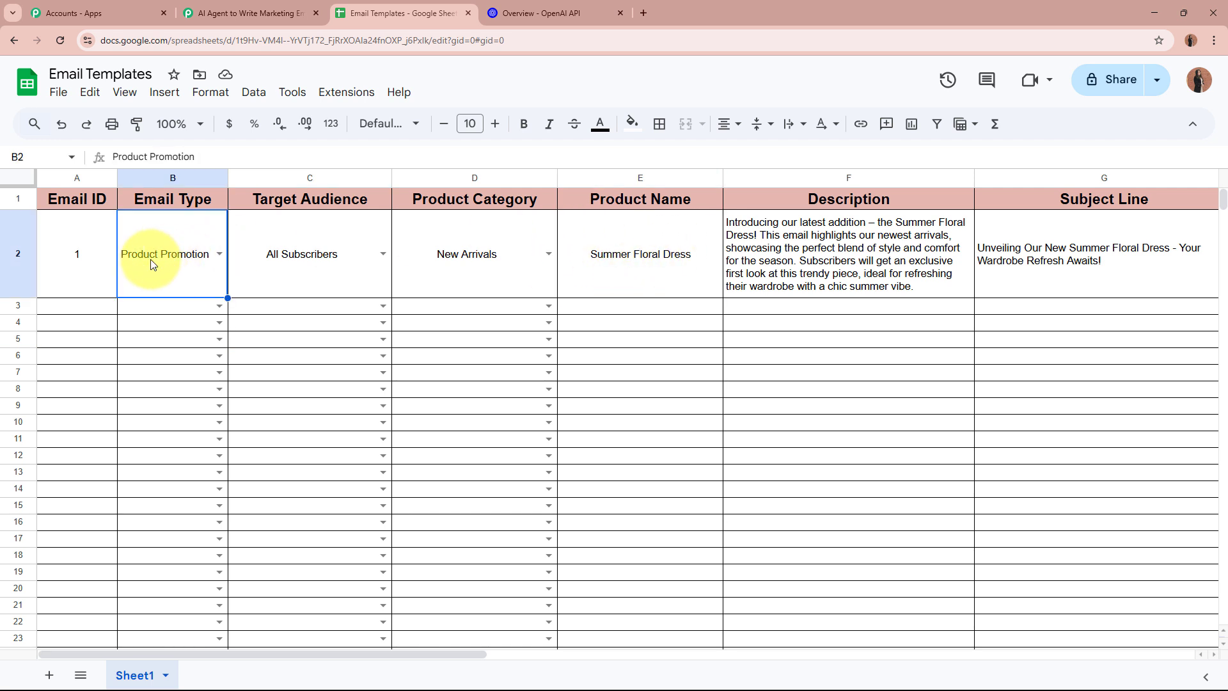
left_click(154, 264)
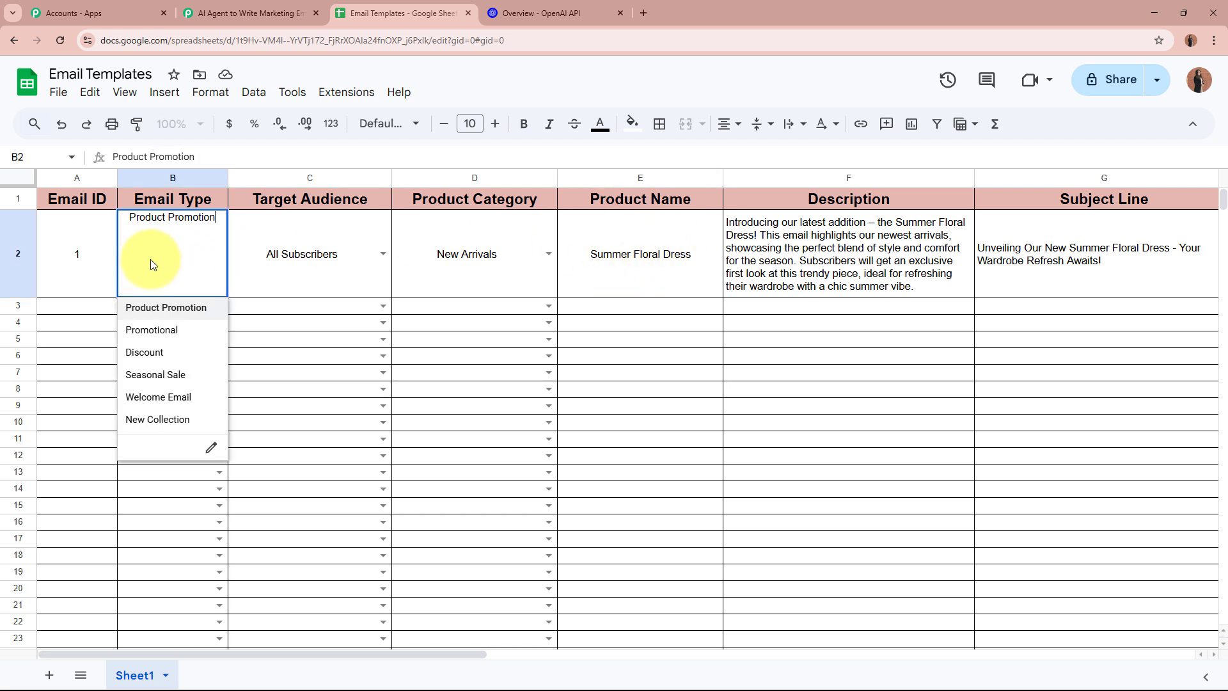
left_click(485, 268)
left_click(485, 267)
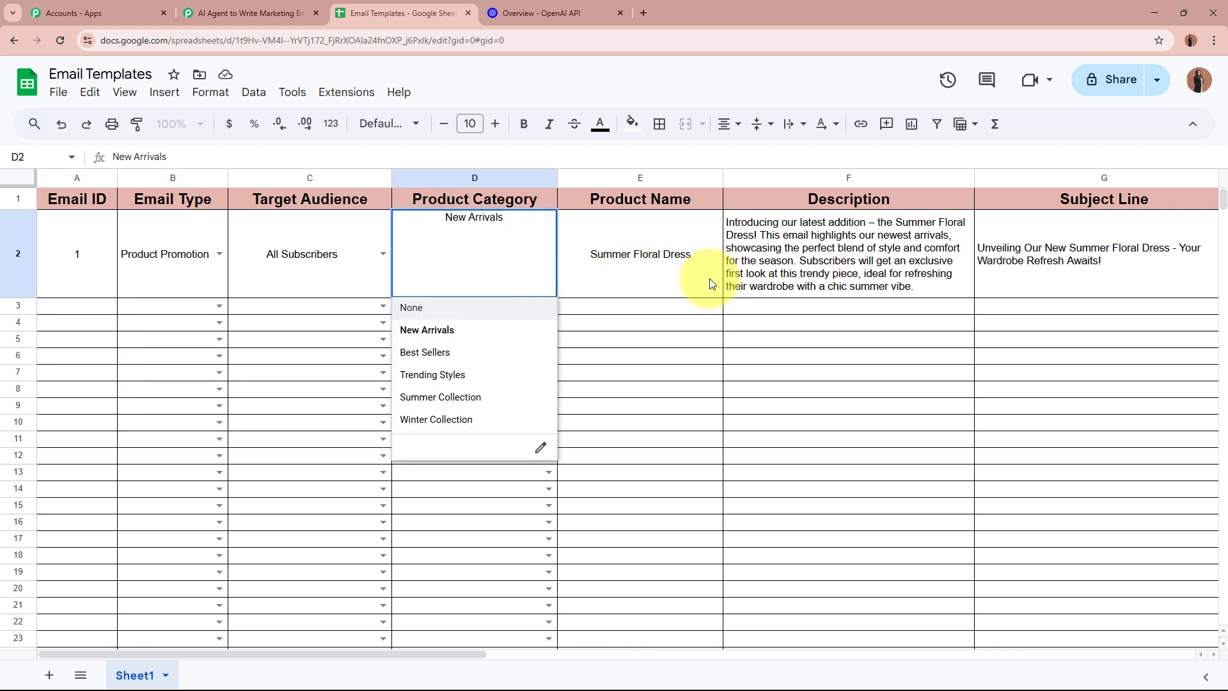
left_click(619, 271)
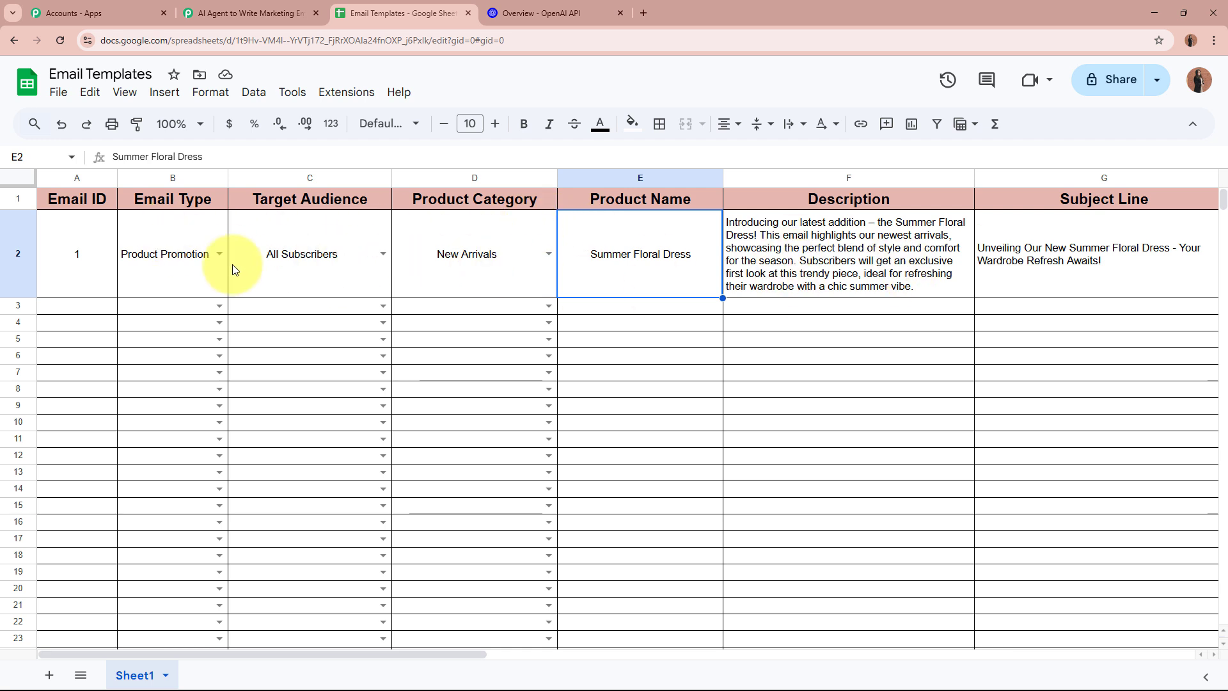
double_click(173, 281)
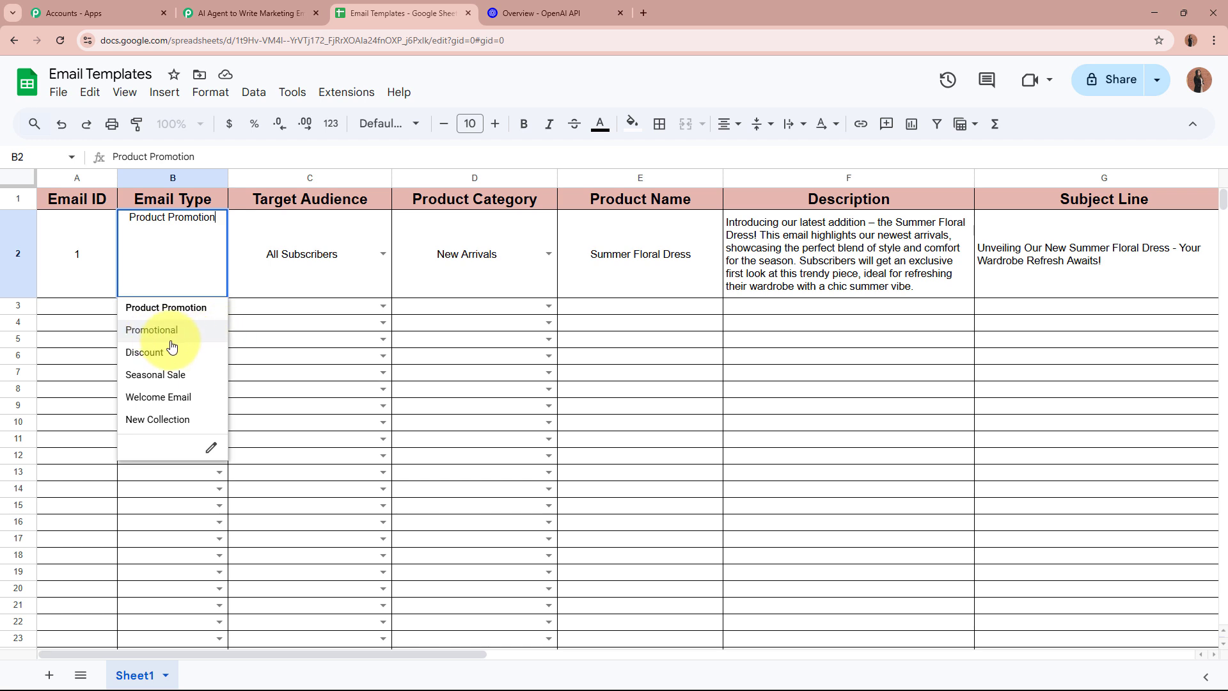
left_click(297, 322)
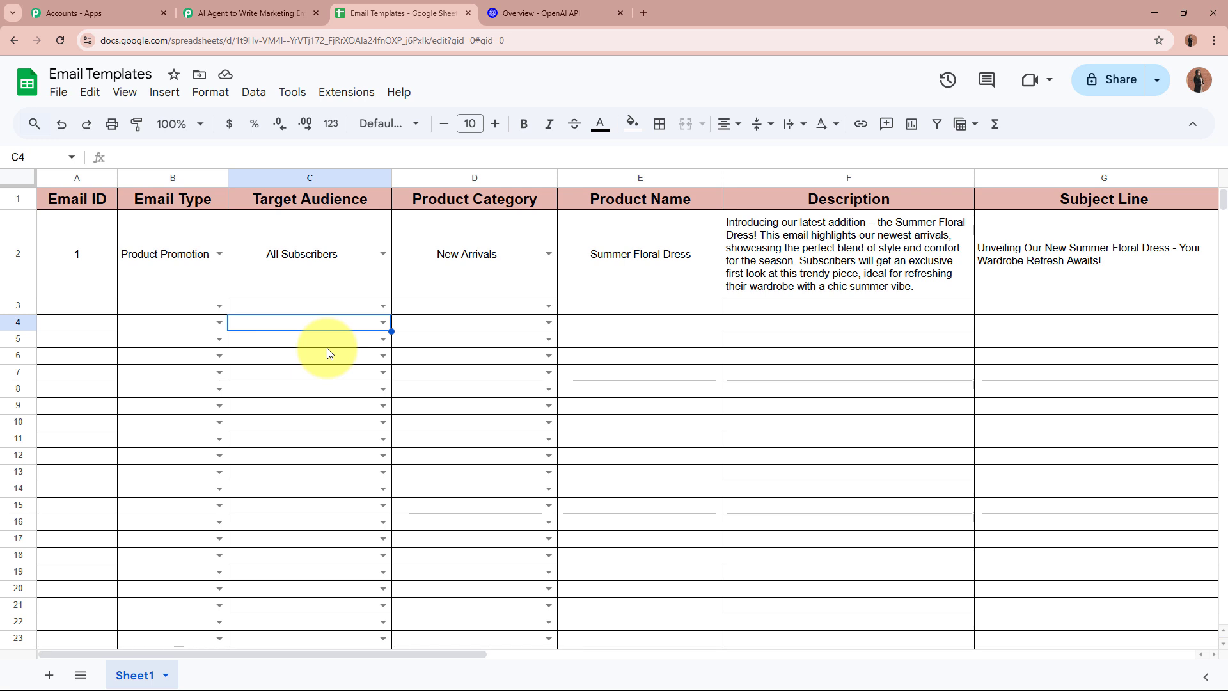
Set the Google Sheets trigger event to New or Updated Spreadsheet Row
left_click(247, 14)
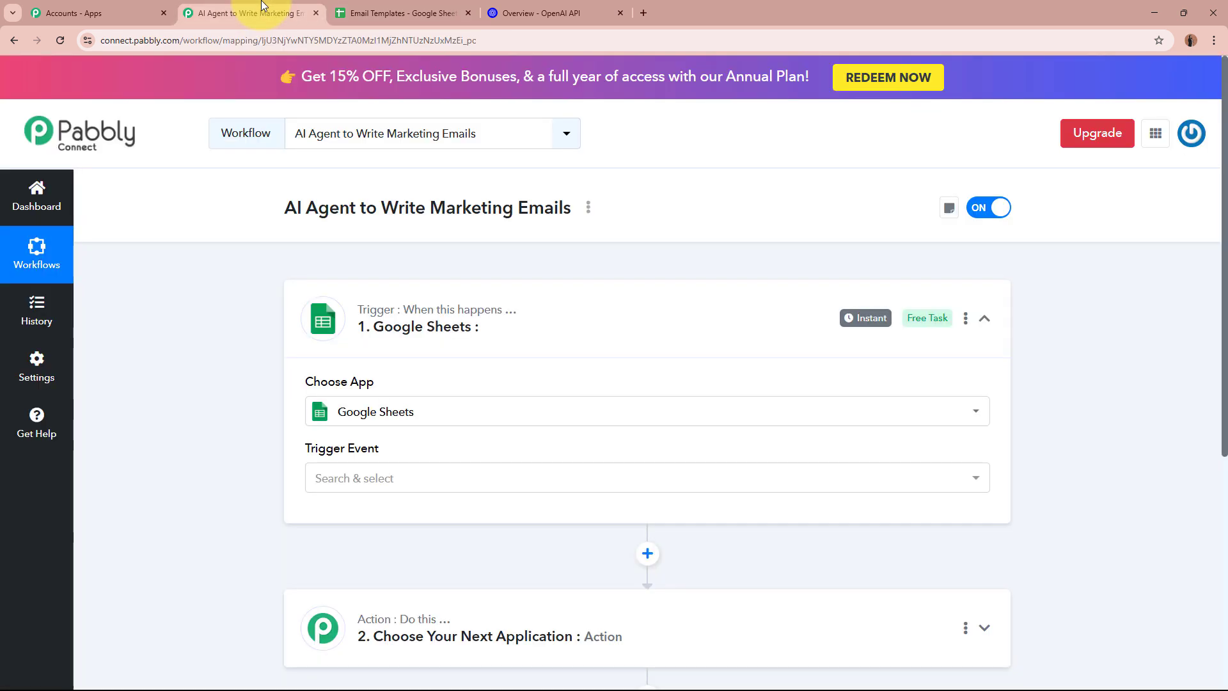
left_click(416, 477)
left_click(378, 554)
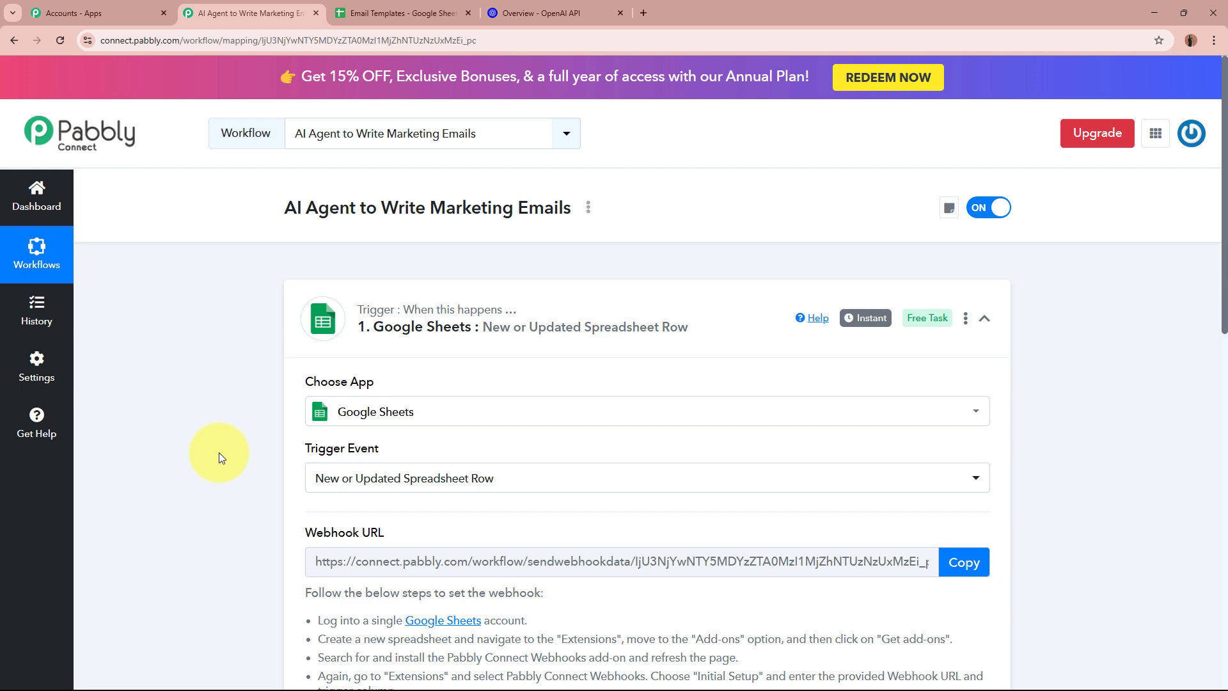
scroll(219, 452, "down", 4)
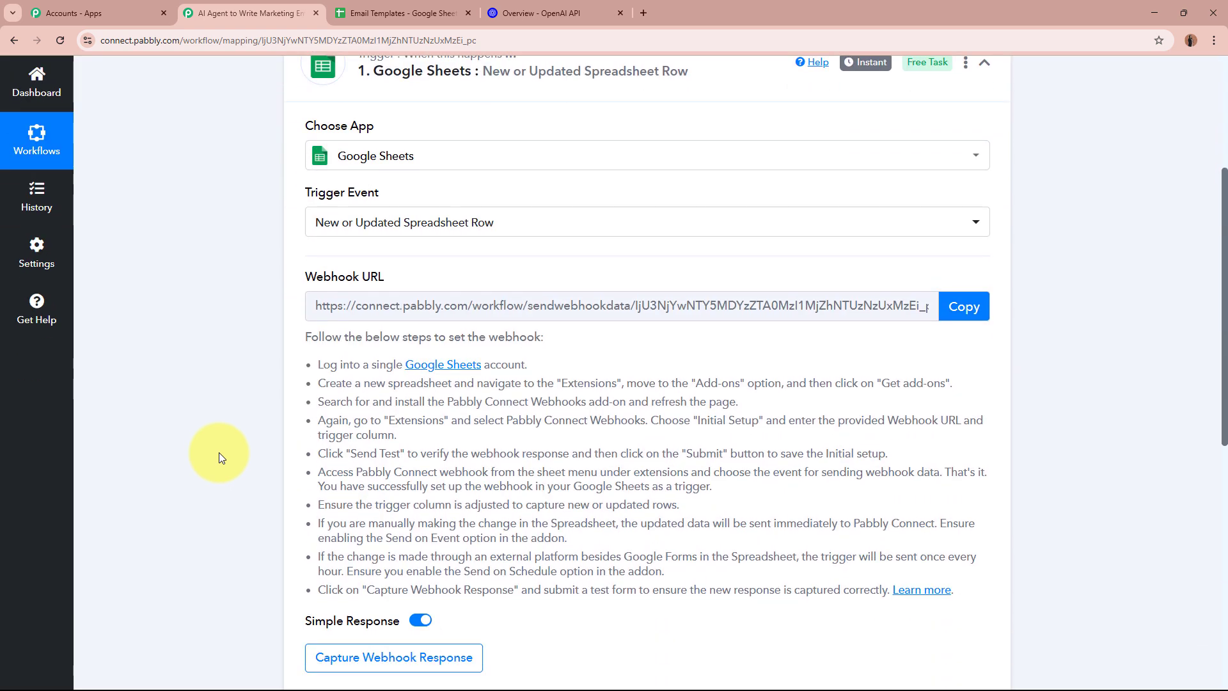
Copy the trigger's webhook URL and return to the Email Templates spreadsheet
left_click_drag(305, 277, 424, 277)
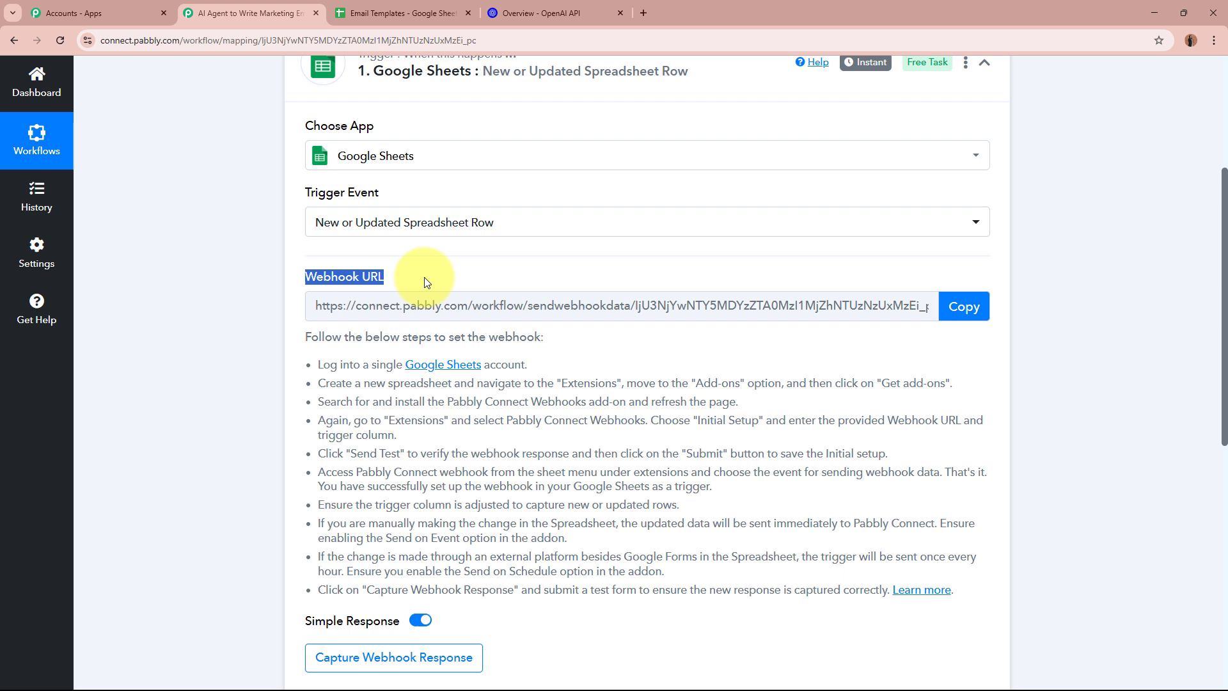
left_click(132, 368)
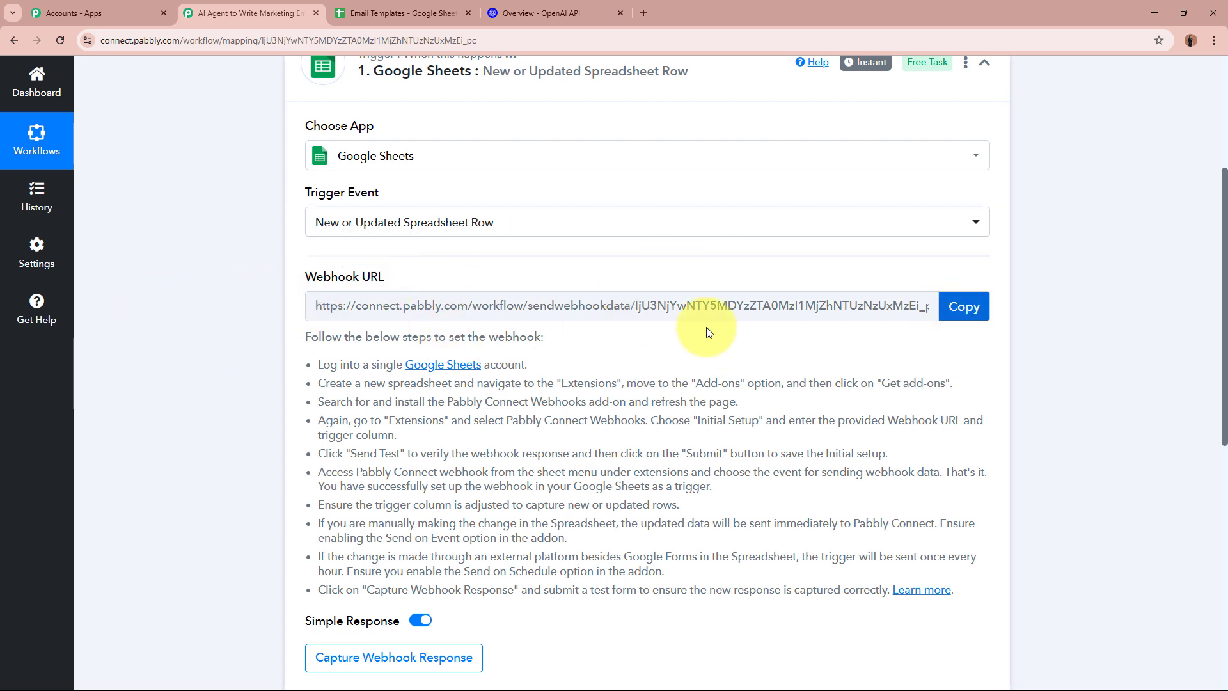
left_click_drag(300, 332, 934, 589)
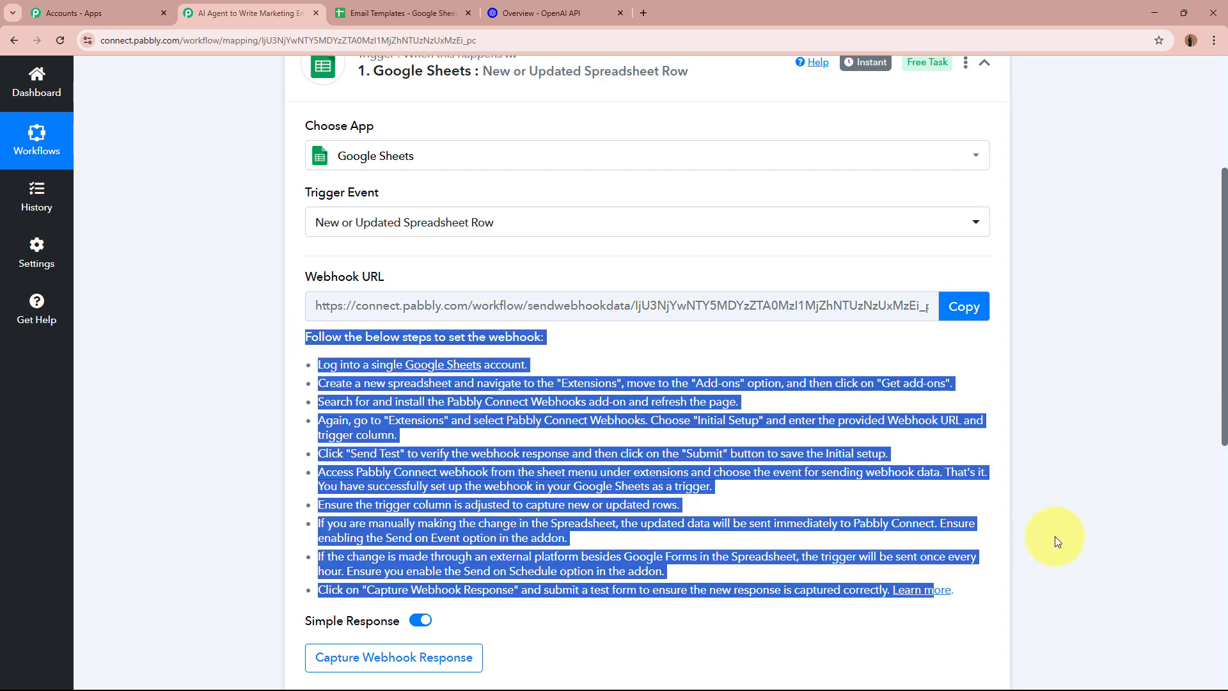
left_click(964, 306)
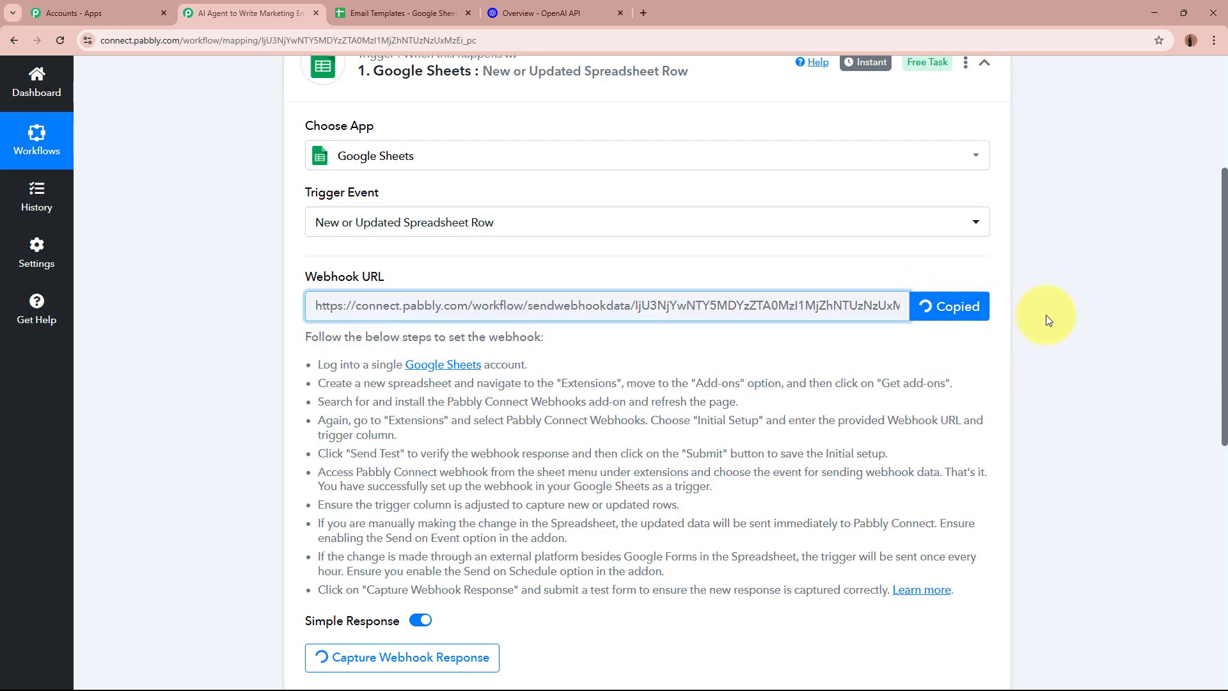
scroll(1046, 315, "up", 4)
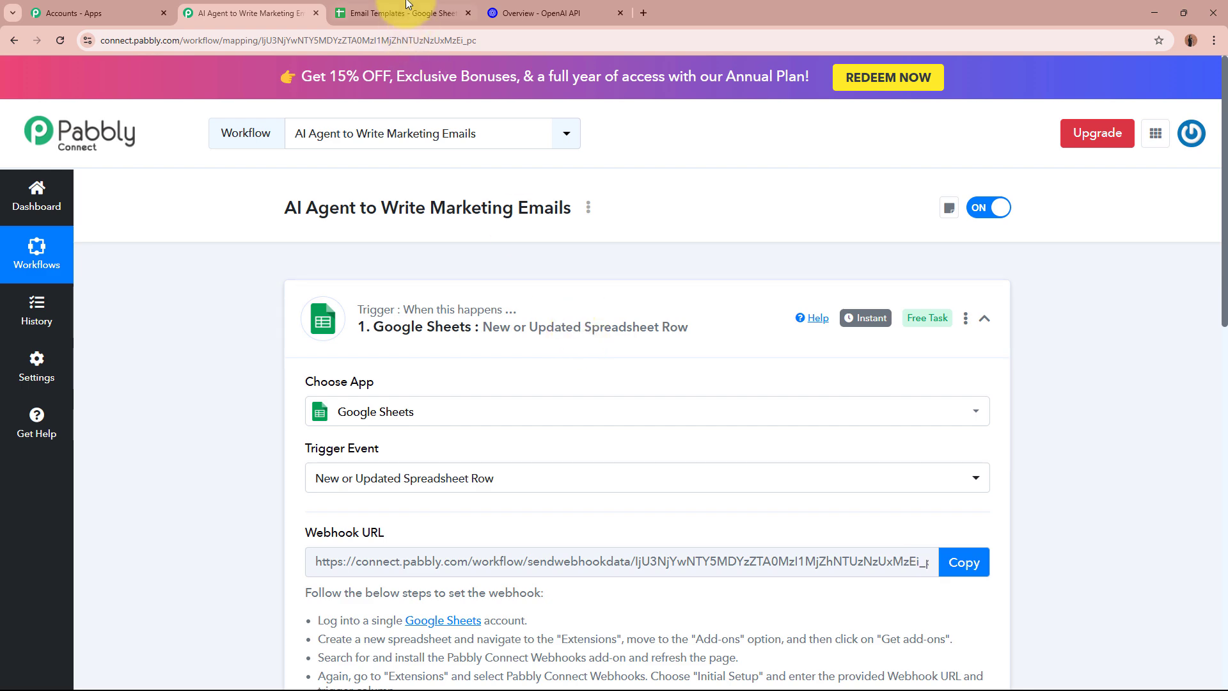
left_click(403, 13)
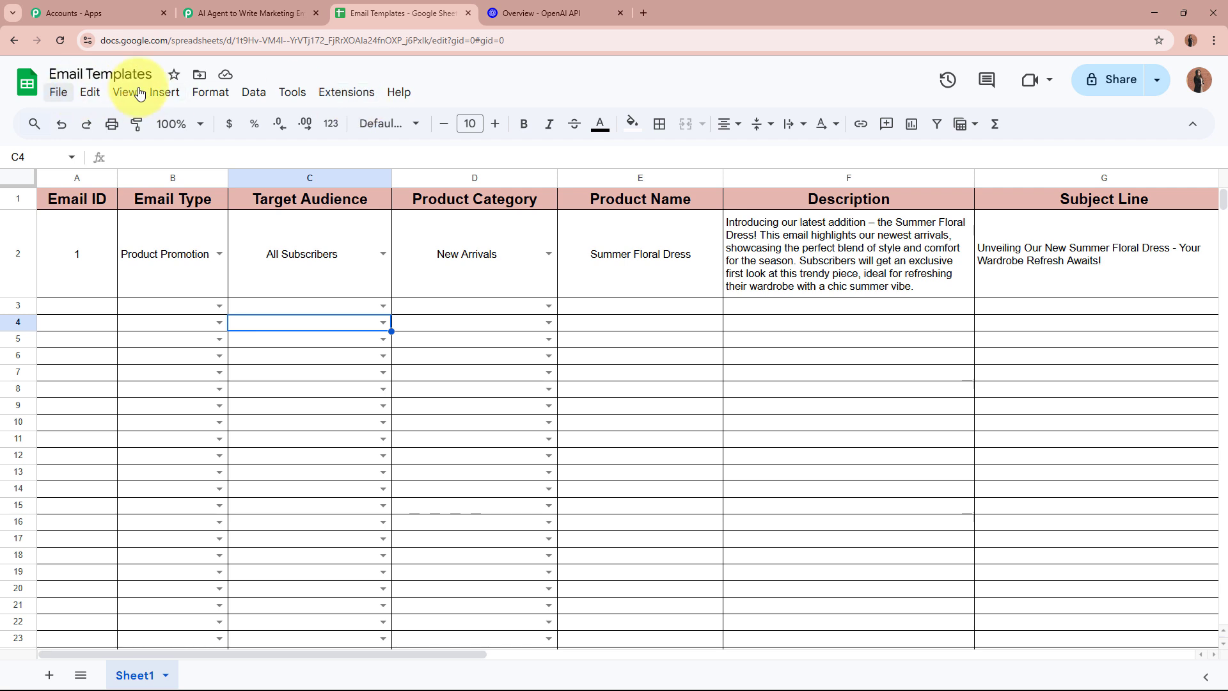
Find the Pabbly Connect Webhooks add-on in the Google Workspace Marketplace
left_click(346, 92)
mouse_move(358, 118)
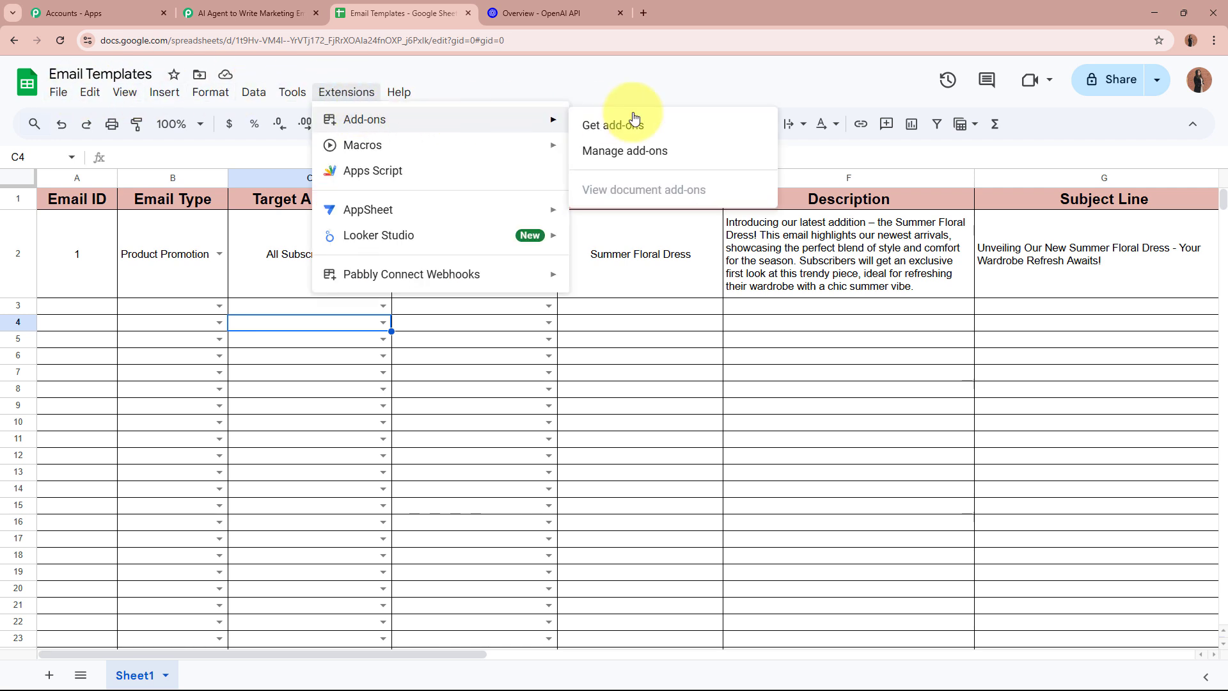
left_click(667, 122)
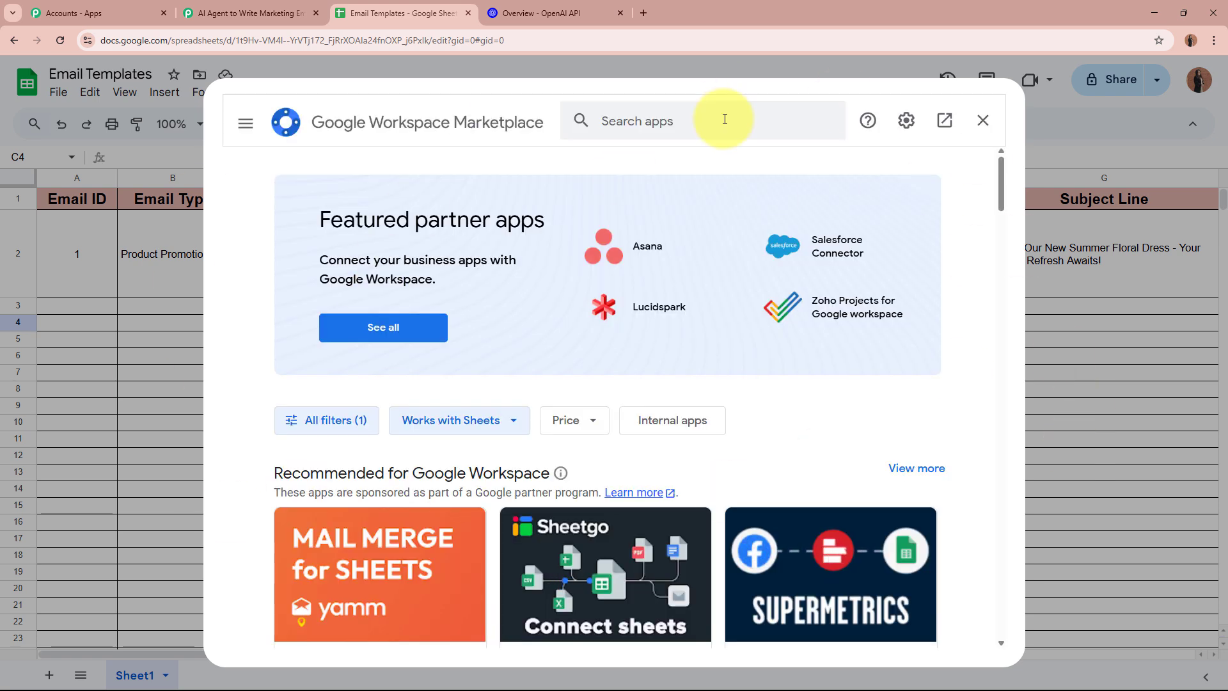
left_click(723, 119)
type("Pabb;")
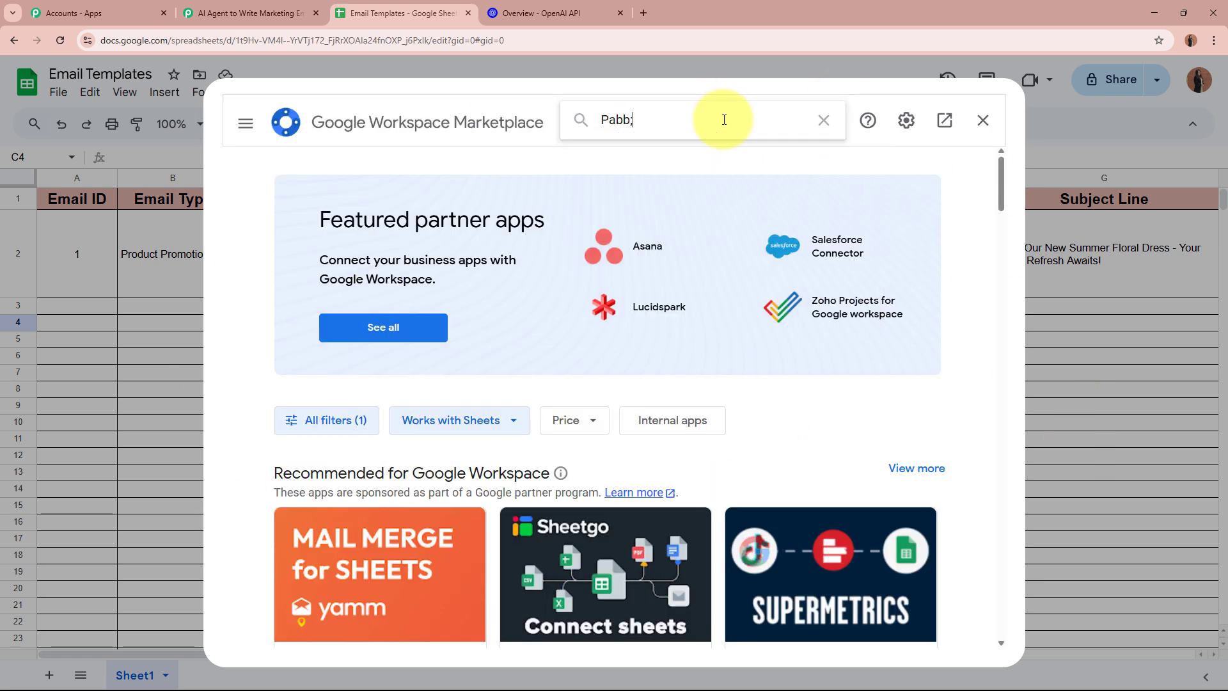
key("BackSpace")
type("ly")
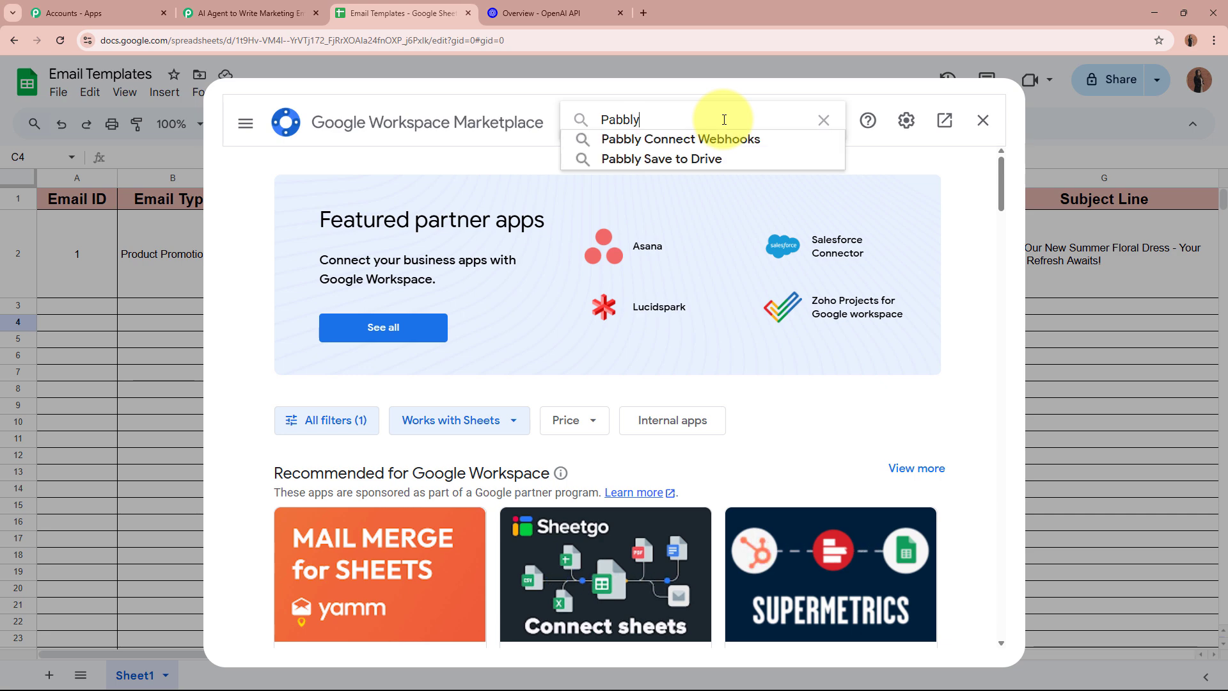
type(" Conn")
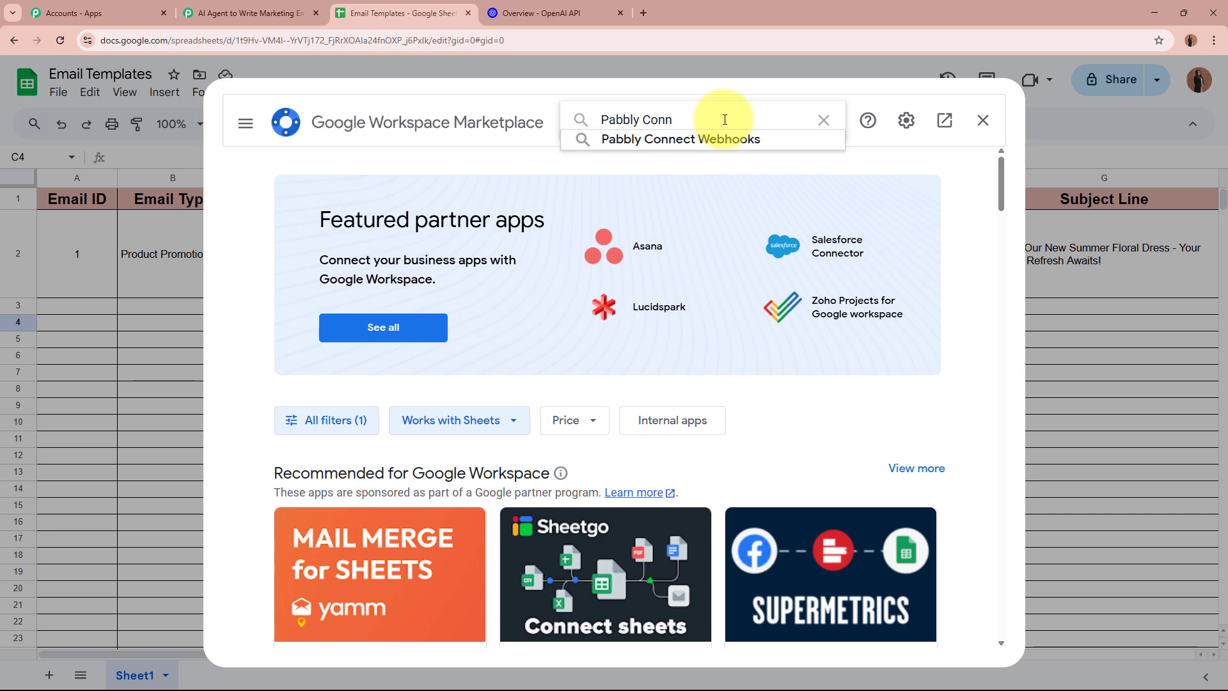
left_click(725, 137)
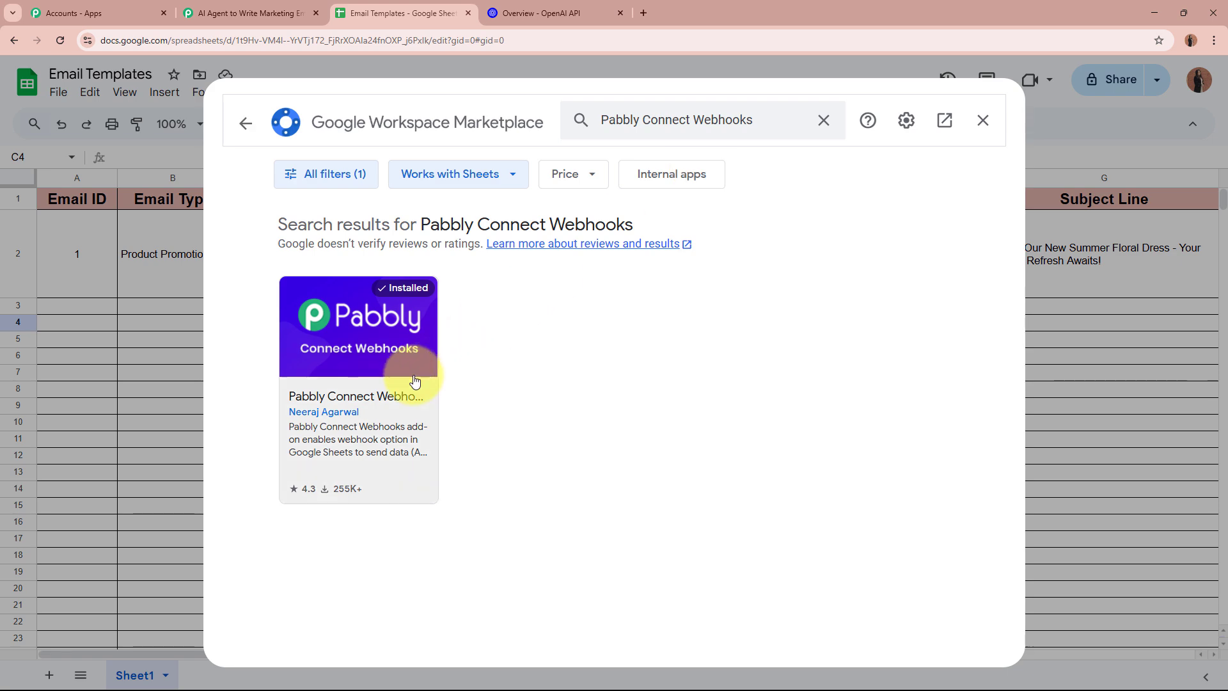
left_click(415, 380)
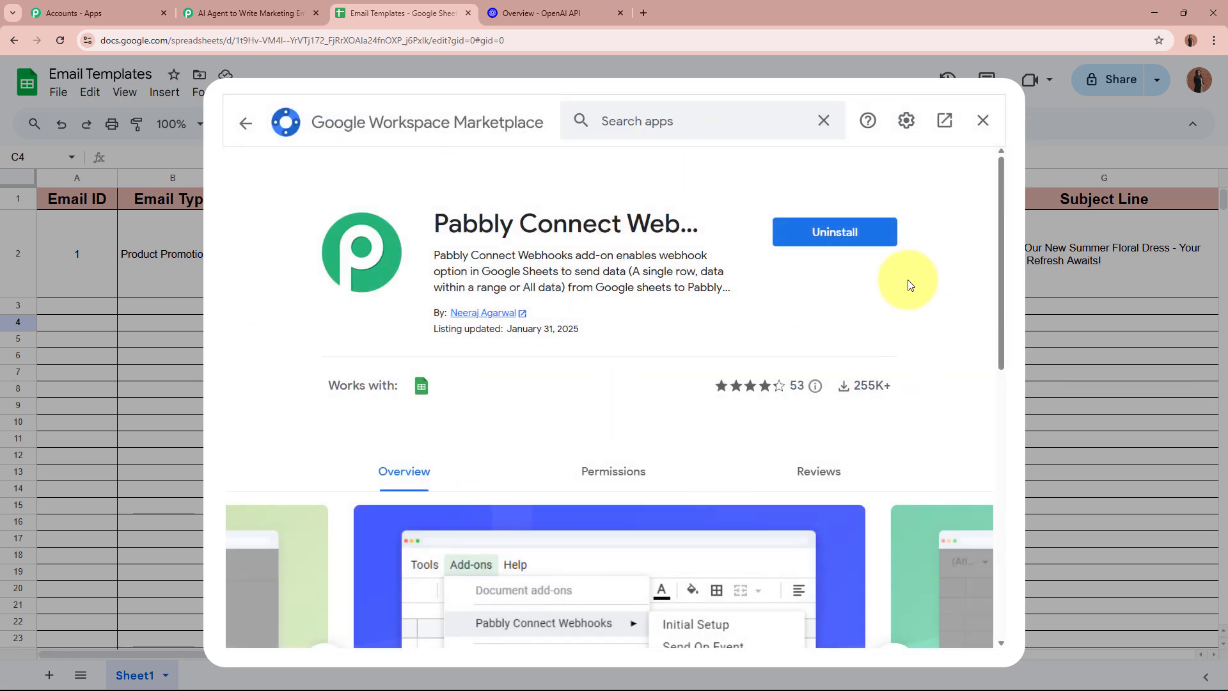
Cancel its uninstall to keep the add-on, and close the Marketplace
left_click(824, 233)
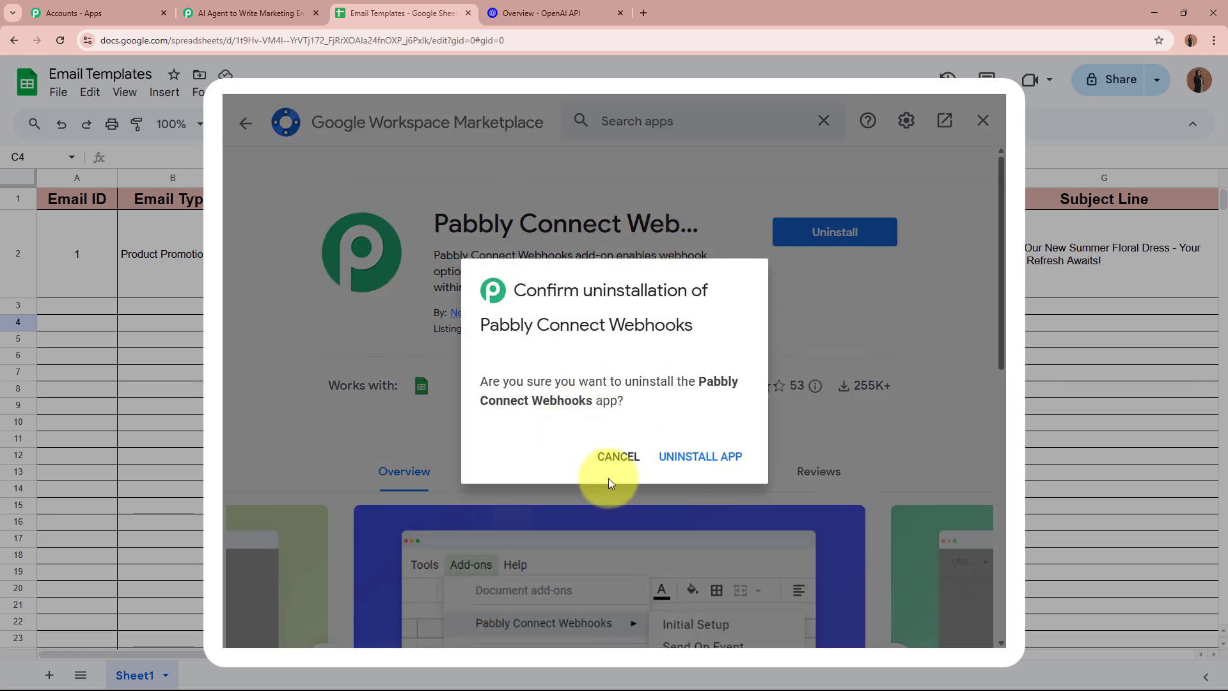
left_click(617, 455)
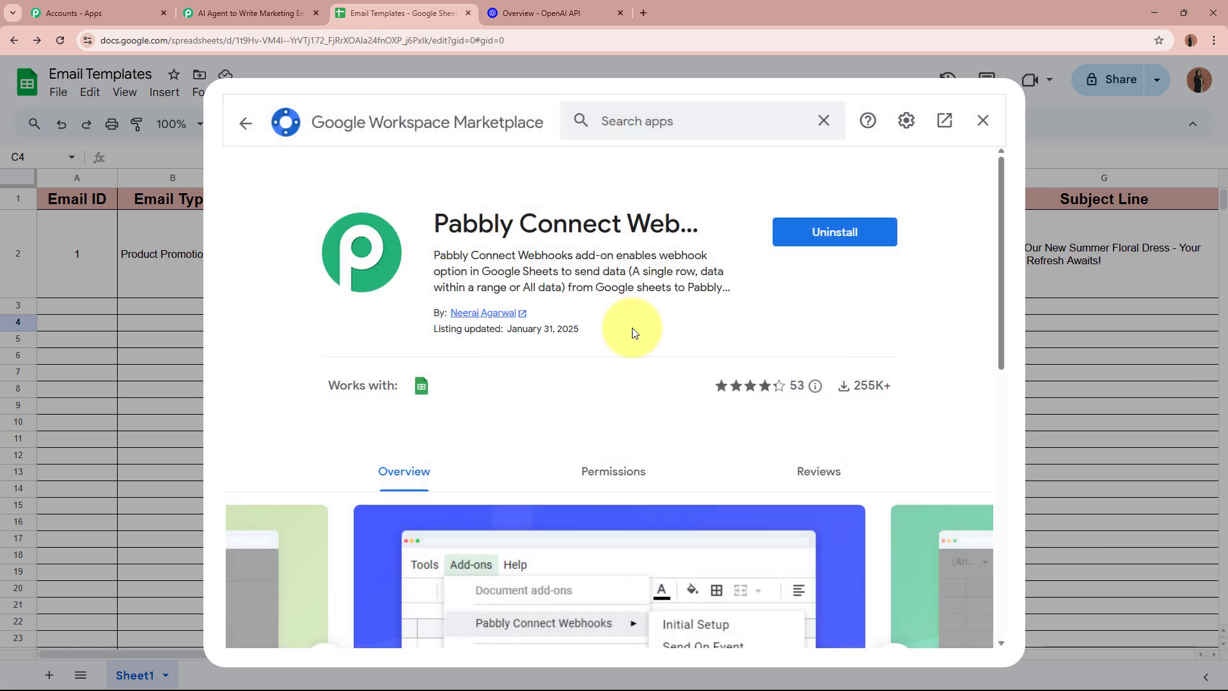
left_click_drag(438, 219, 617, 233)
left_click(618, 237)
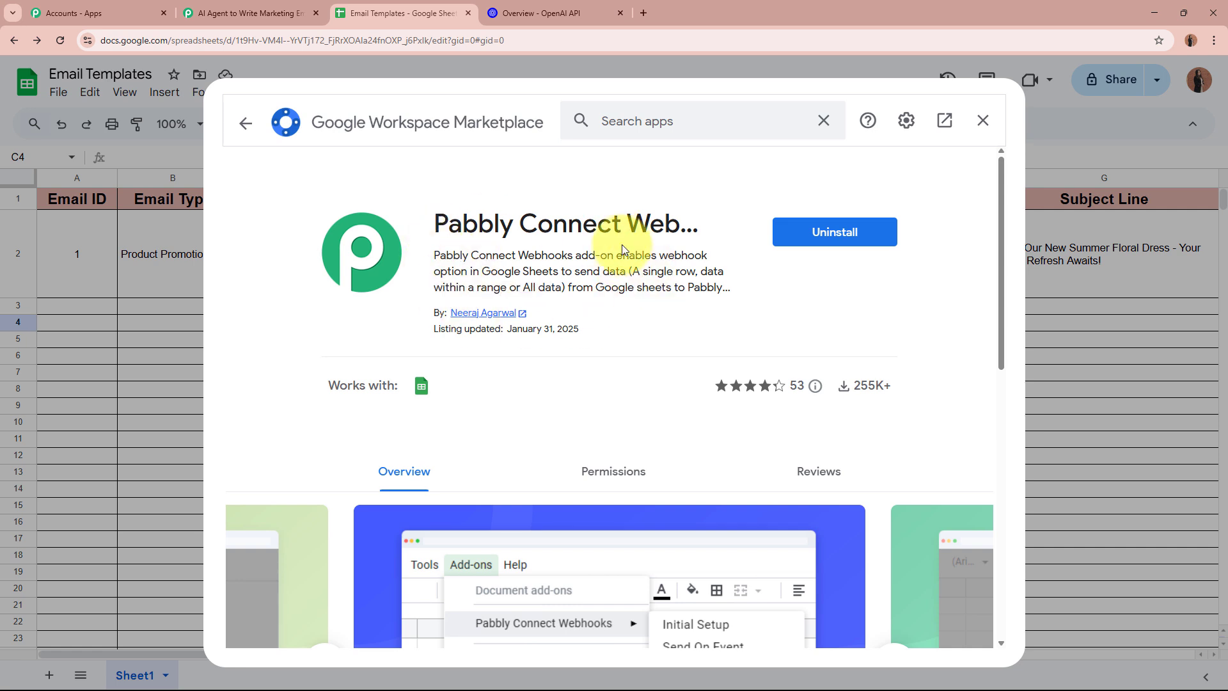
left_click(984, 121)
Reload the sheet and open Pabbly Connect Webhooks Initial Setup
left_click(60, 40)
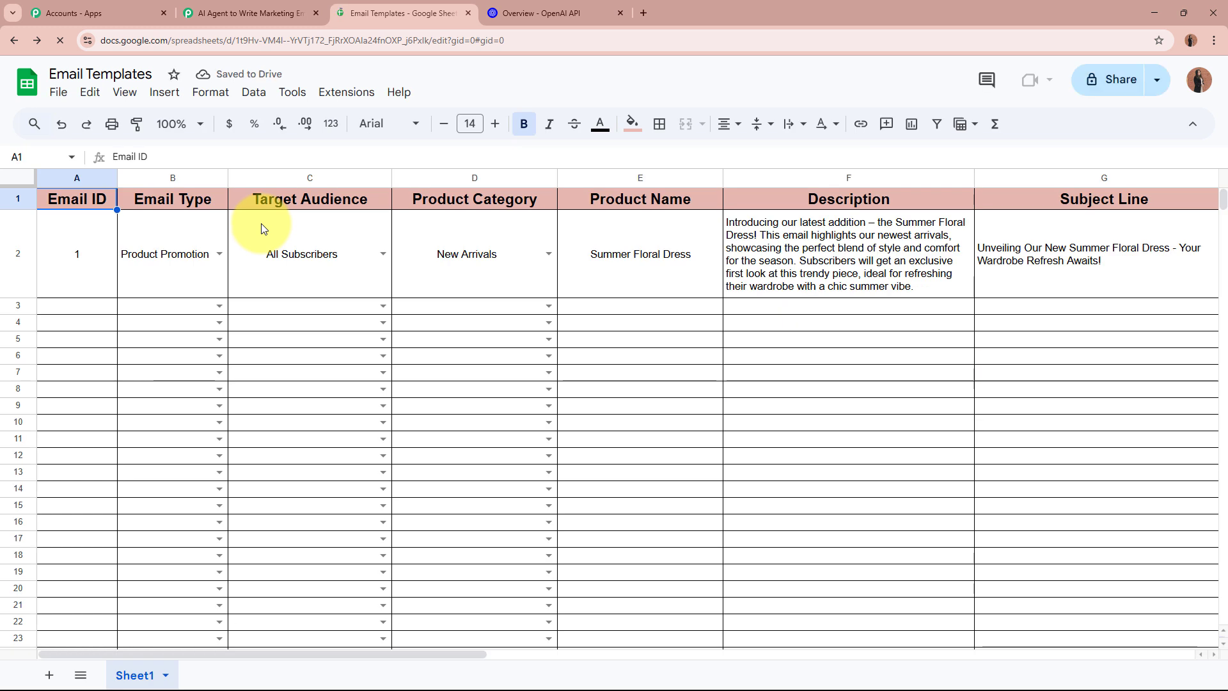
left_click(346, 94)
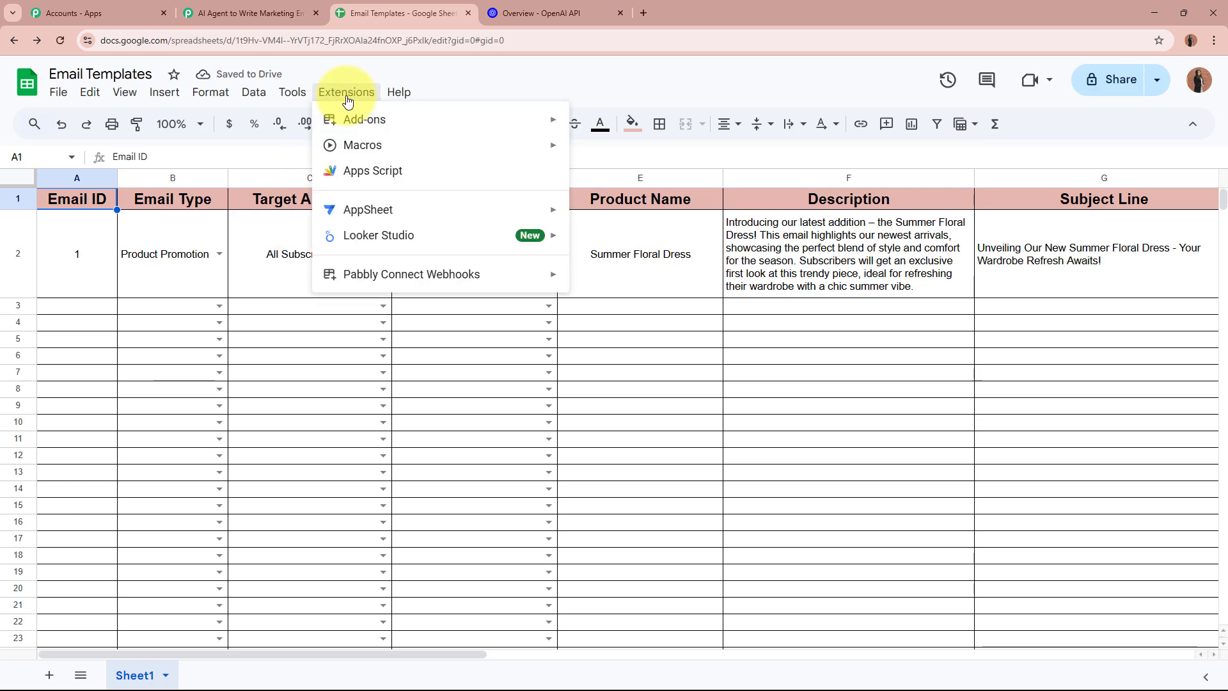
mouse_move(501, 285)
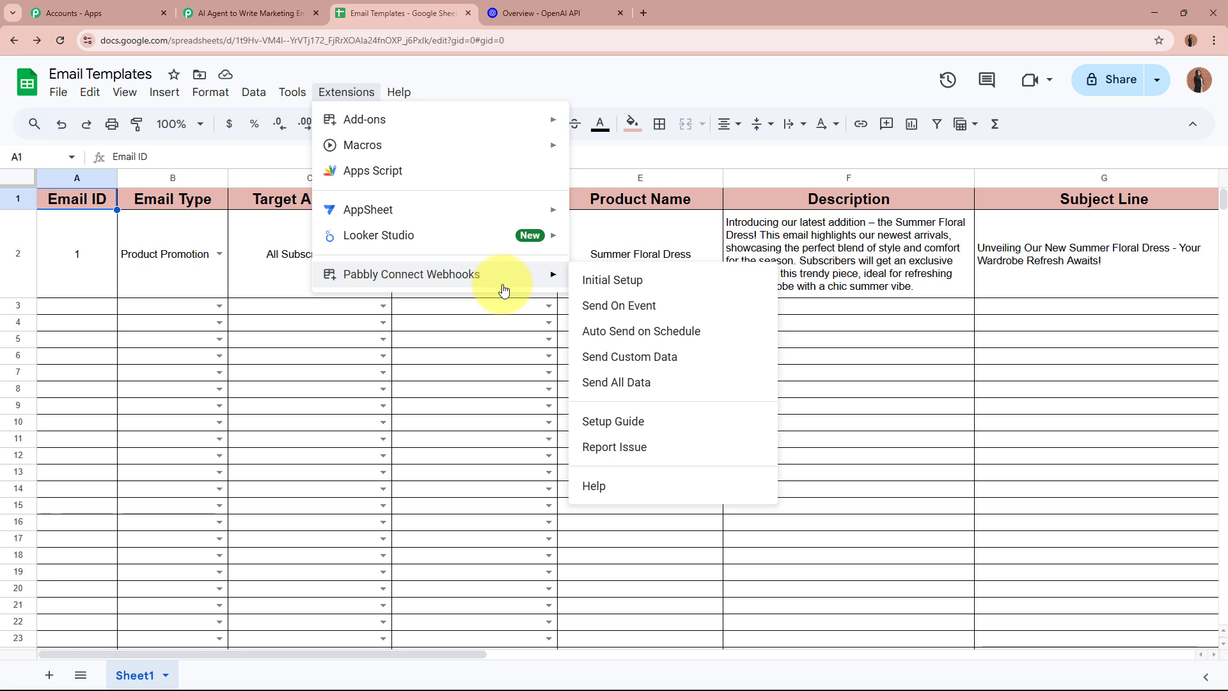
left_click(605, 286)
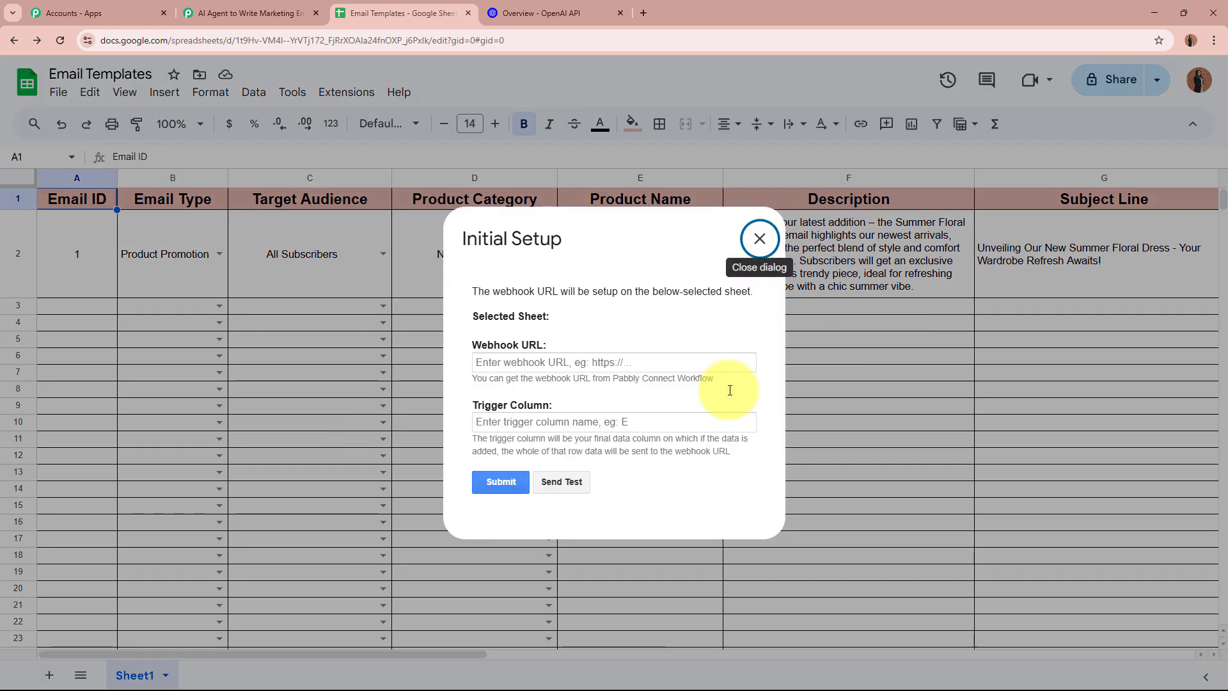
left_click_drag(463, 242, 595, 243)
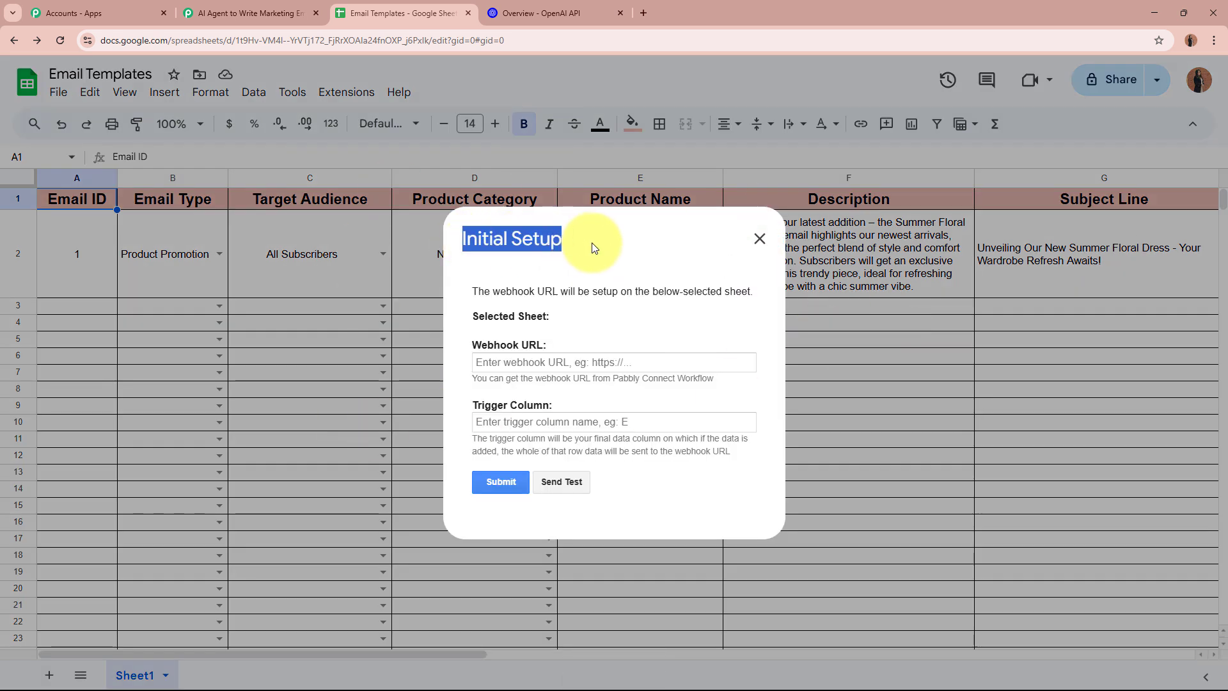
left_click(593, 247)
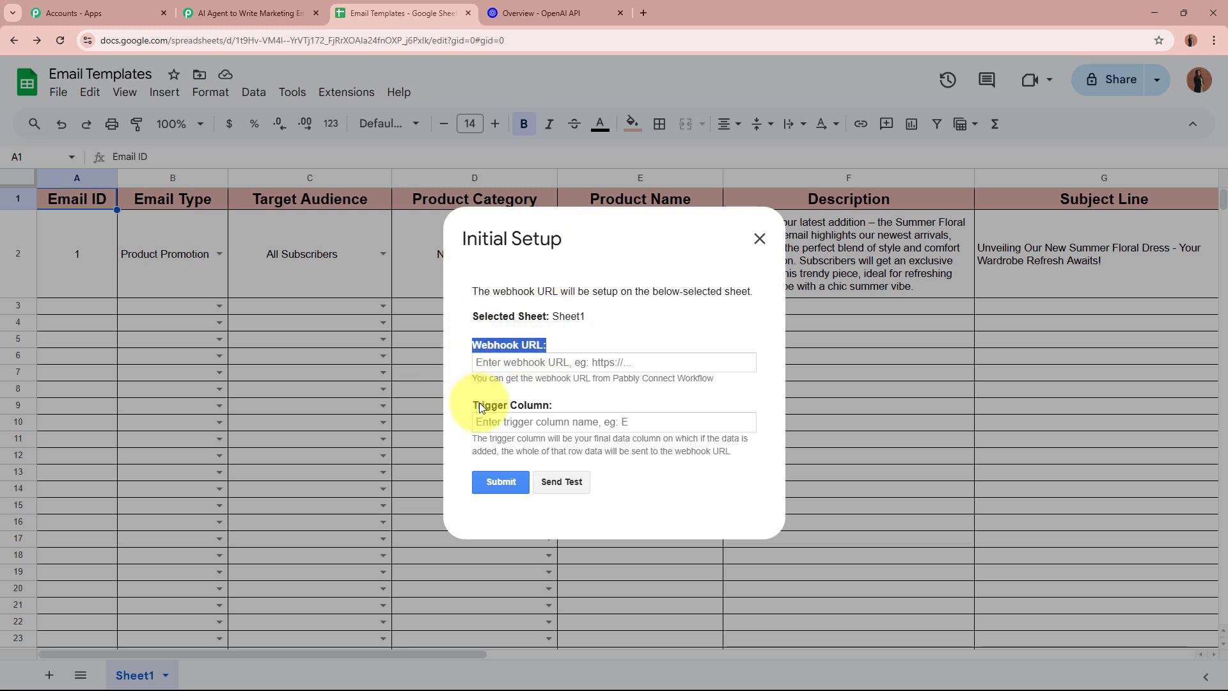
Paste the Pabbly webhook URL into the Initial Setup form
left_click_drag(479, 402, 554, 405)
left_click(575, 364)
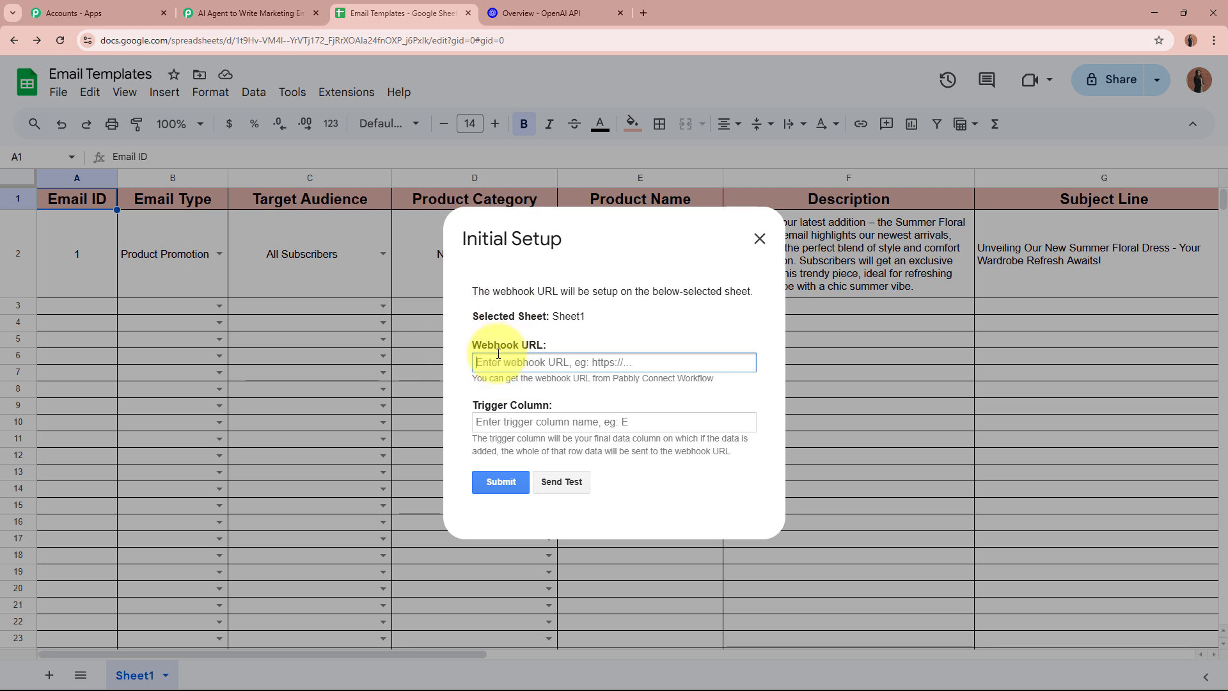
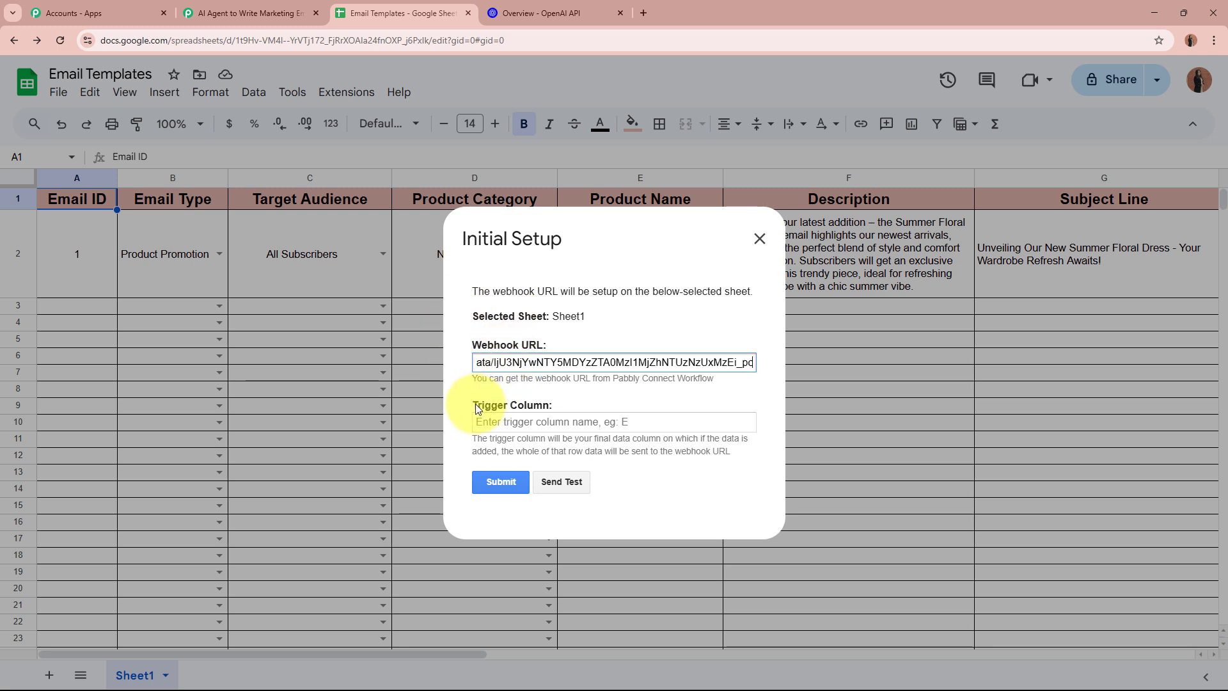
left_click_drag(476, 408, 554, 411)
left_click(562, 410)
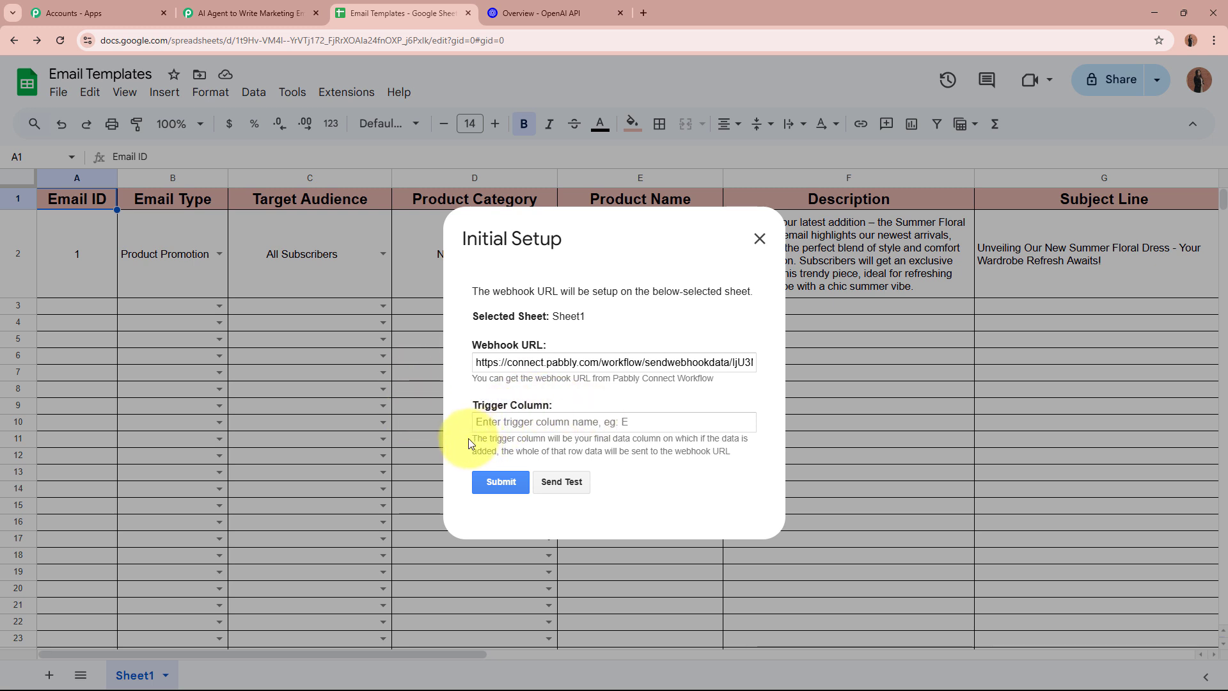
left_click_drag(472, 439, 718, 460)
left_click(716, 463)
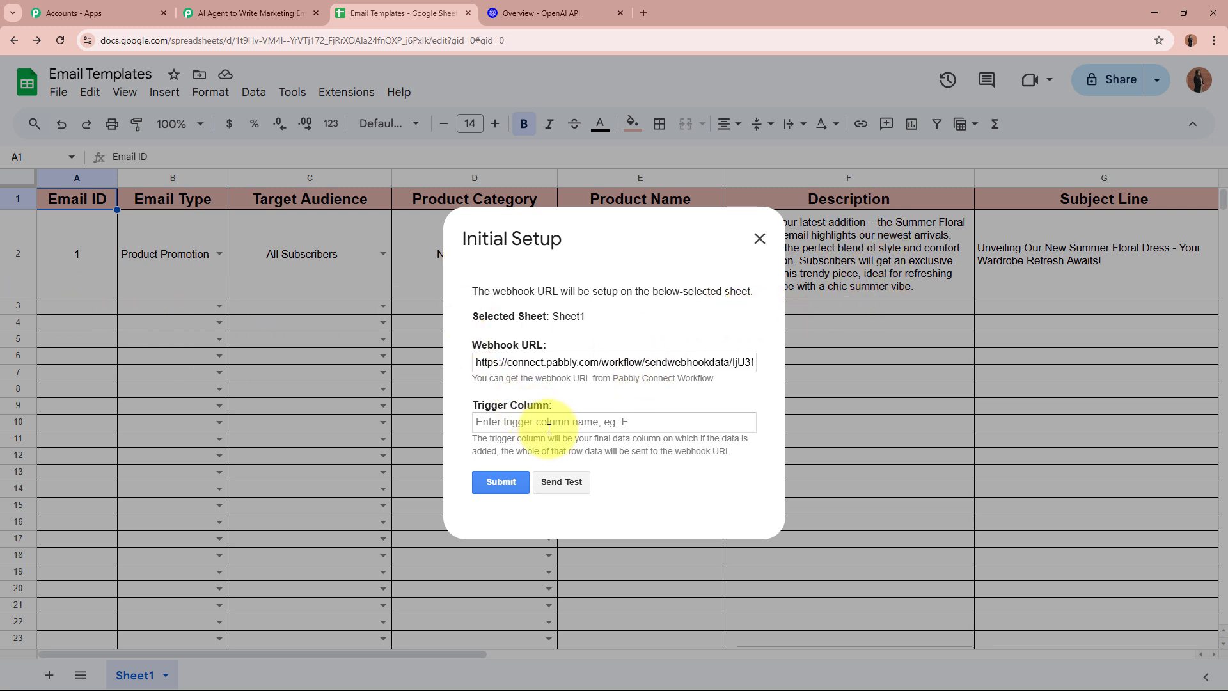
Set the trigger column to F and submit the setup
left_click(509, 422)
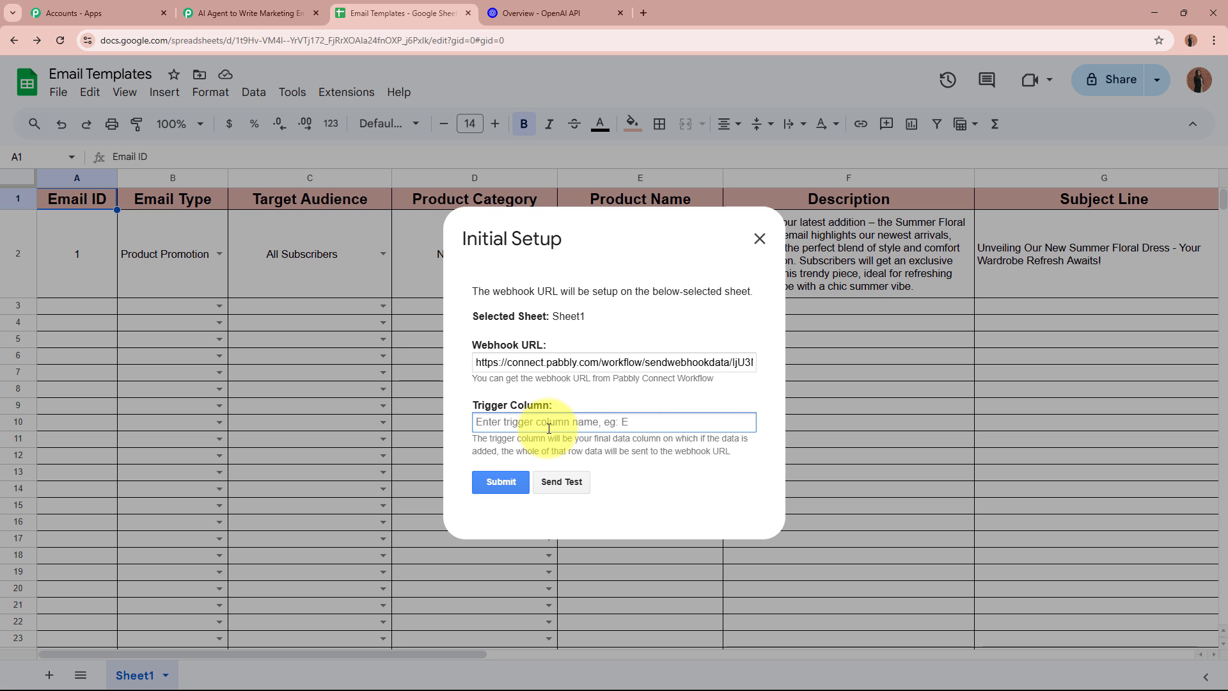
type("F")
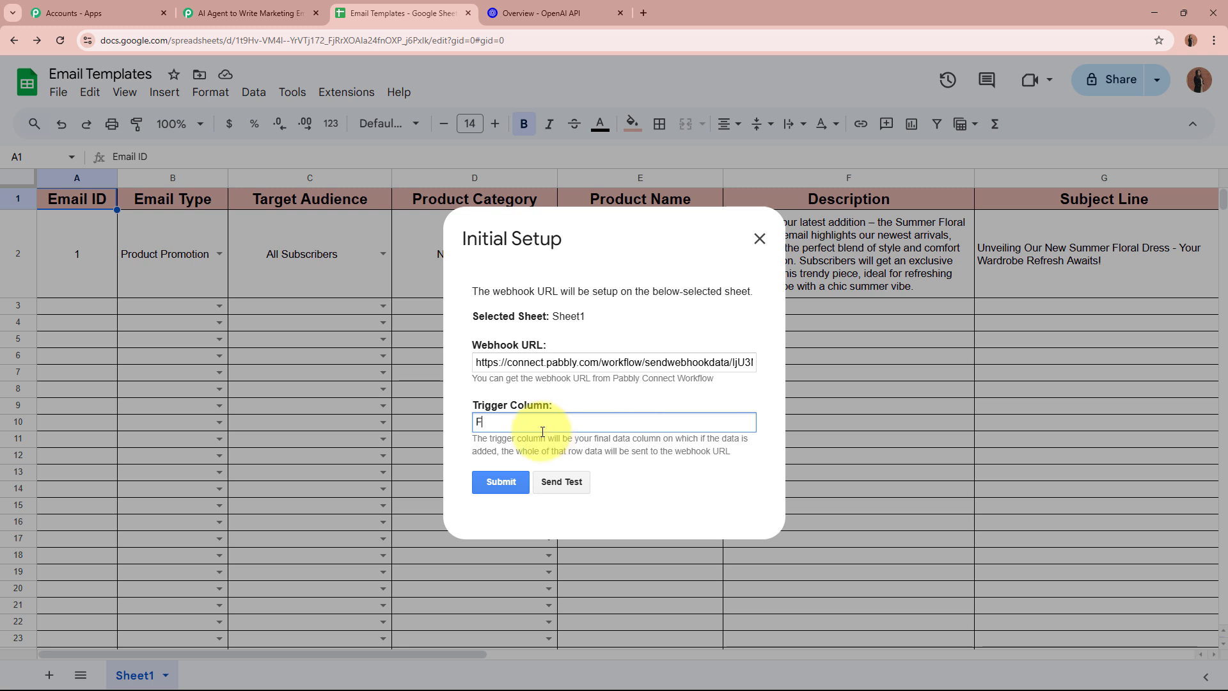
left_click(505, 479)
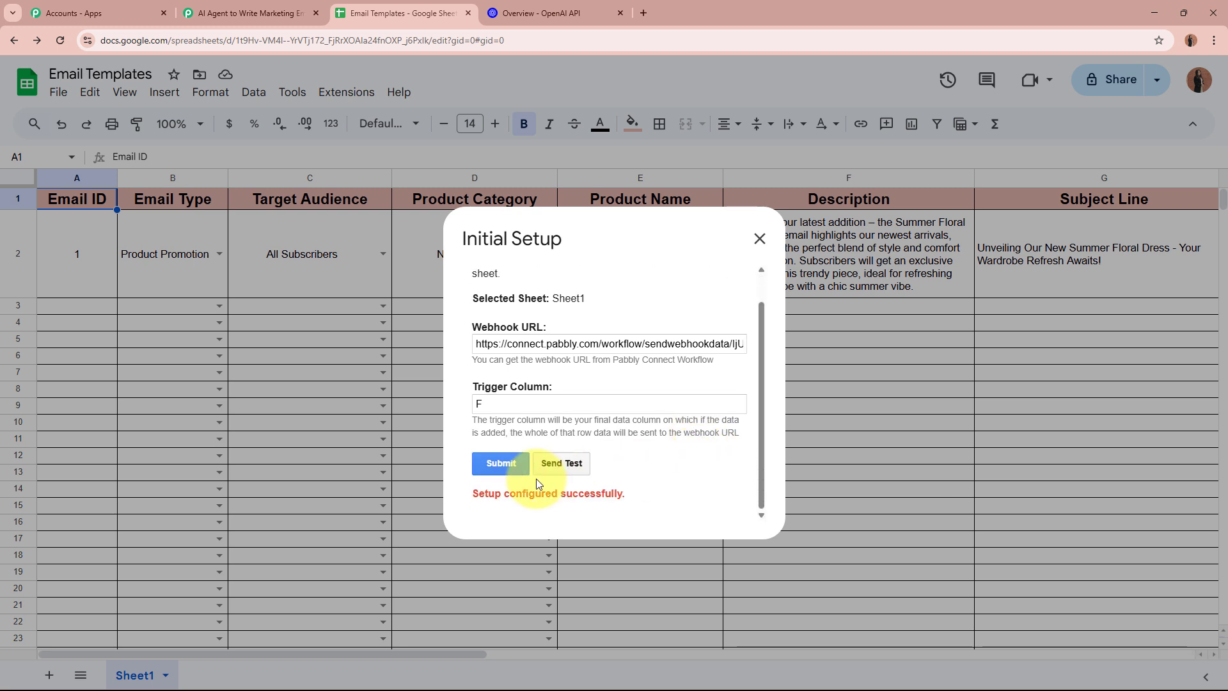
triple_click(531, 491)
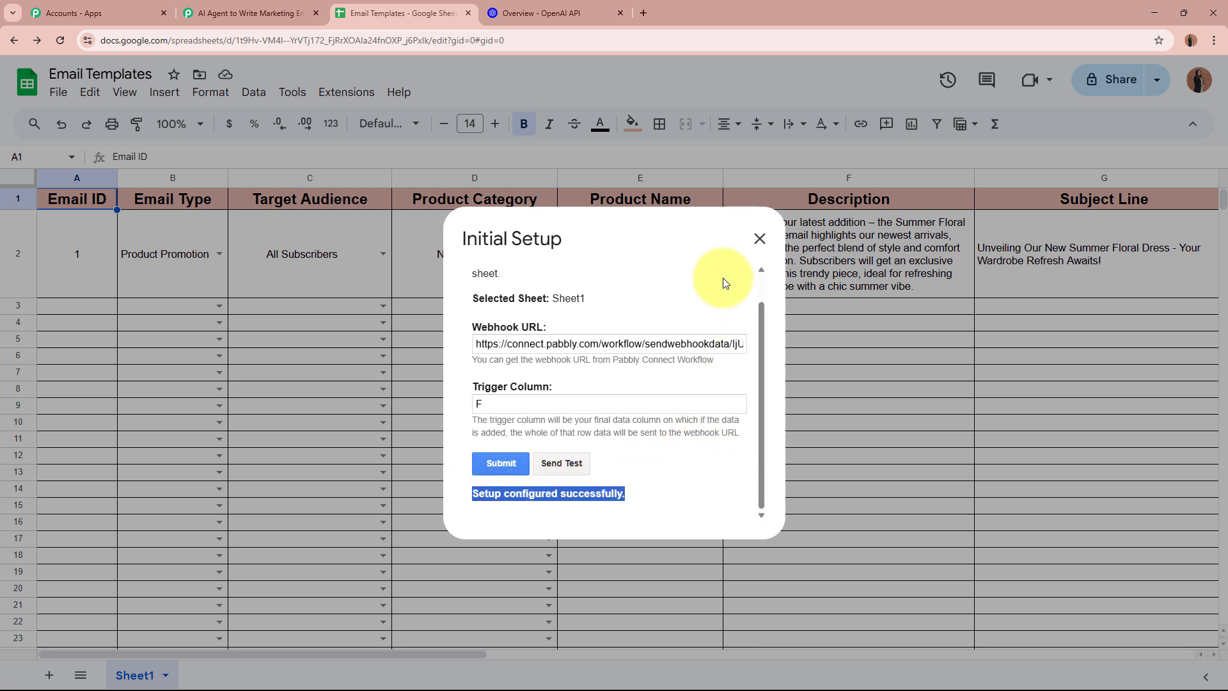
left_click(758, 237)
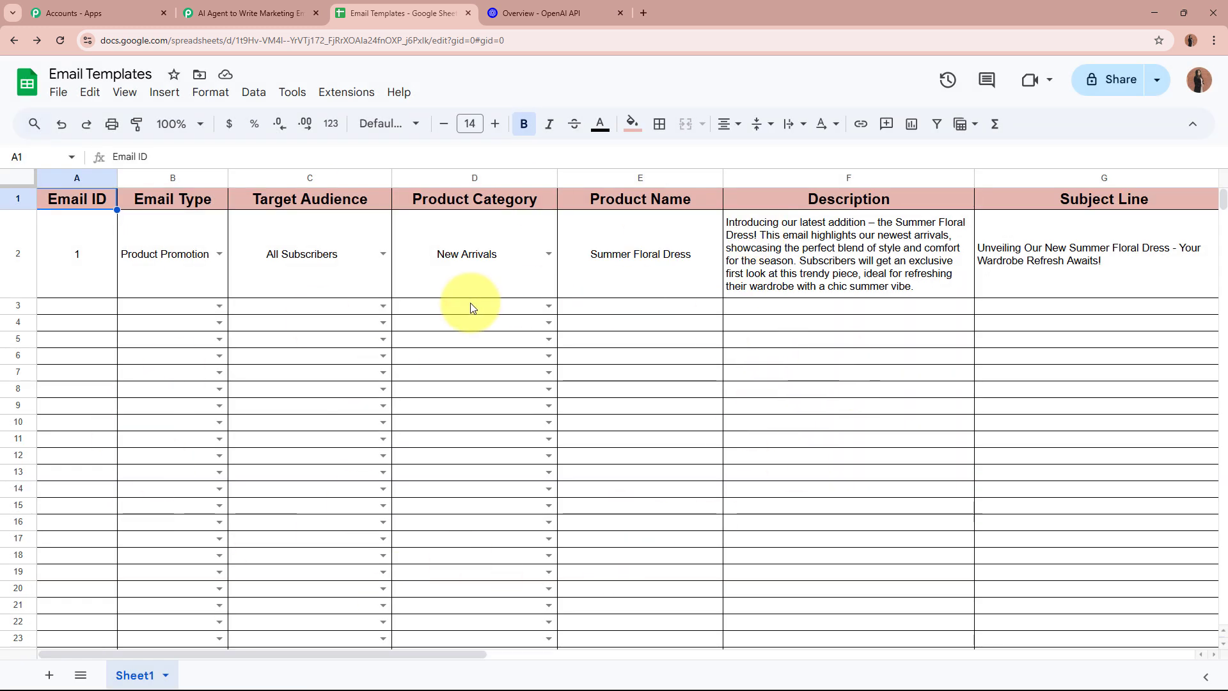
Turn on Send On Event in the Pabbly Connect Webhooks add-on and verify it's checked
left_click(353, 96)
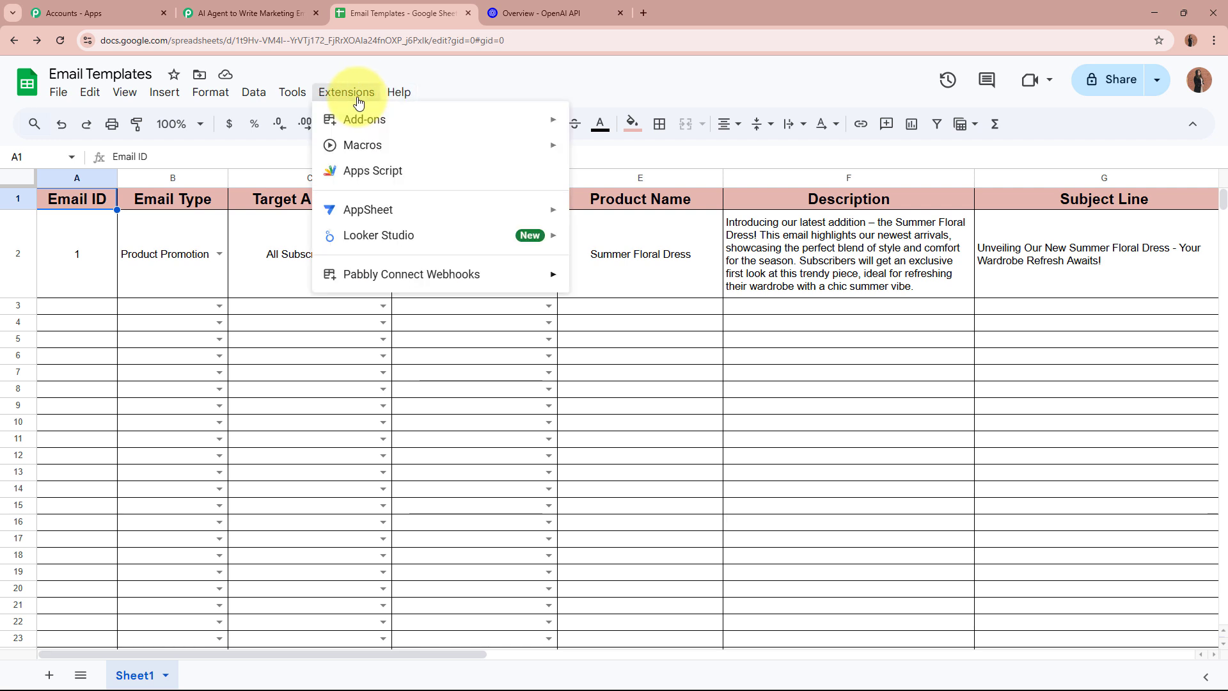
mouse_move(384, 277)
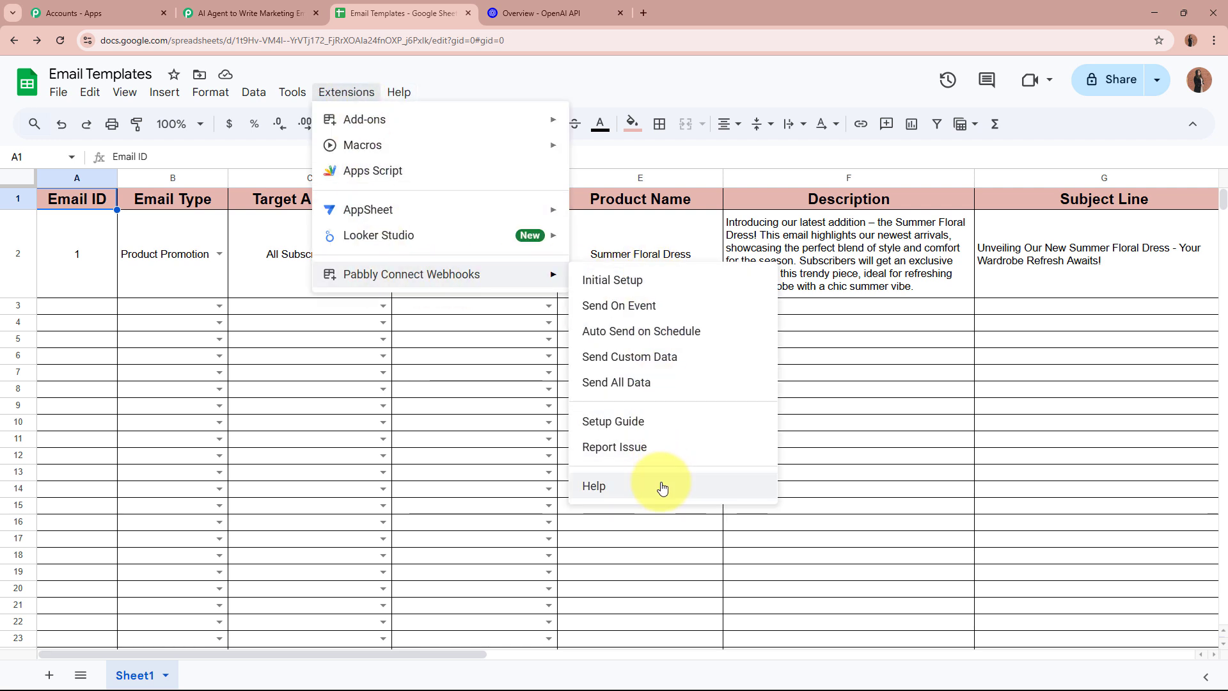
left_click(677, 320)
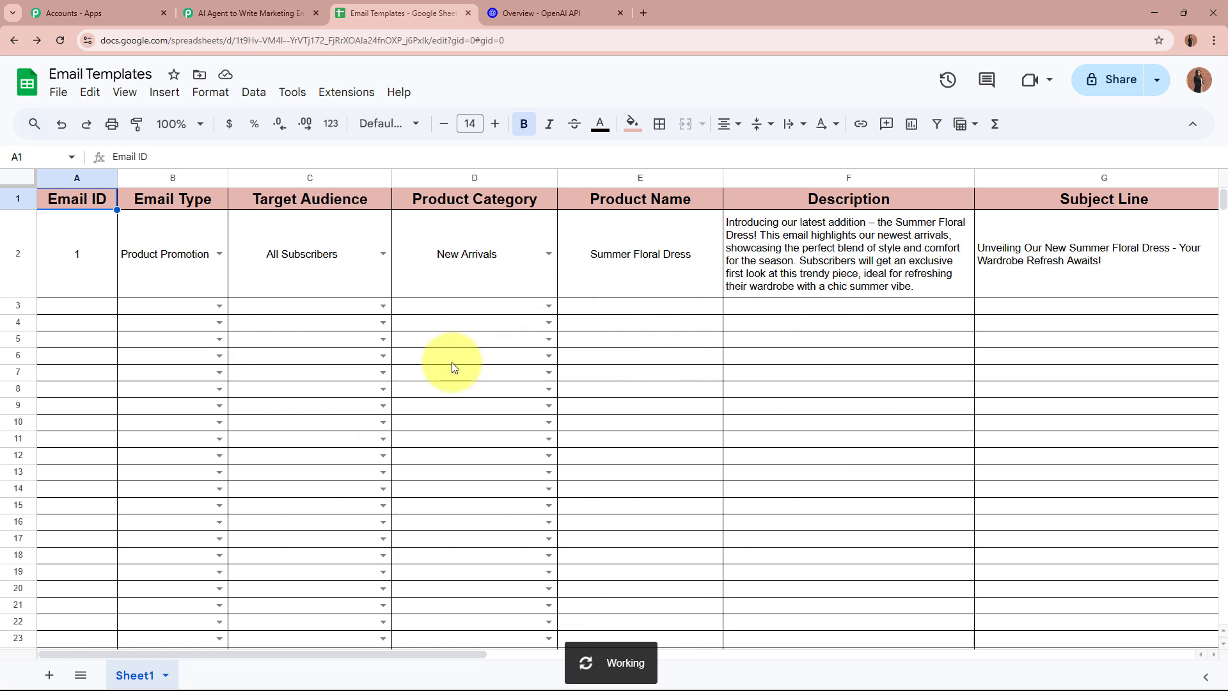
left_click(80, 307)
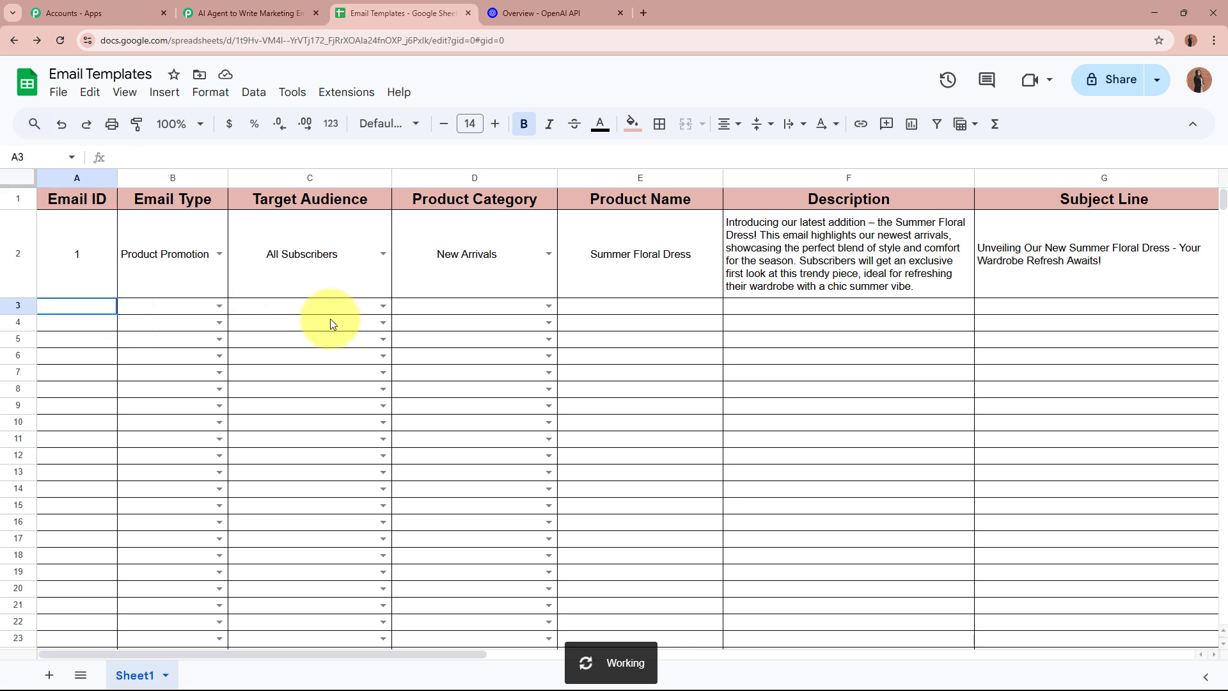
left_click_drag(330, 319, 878, 322)
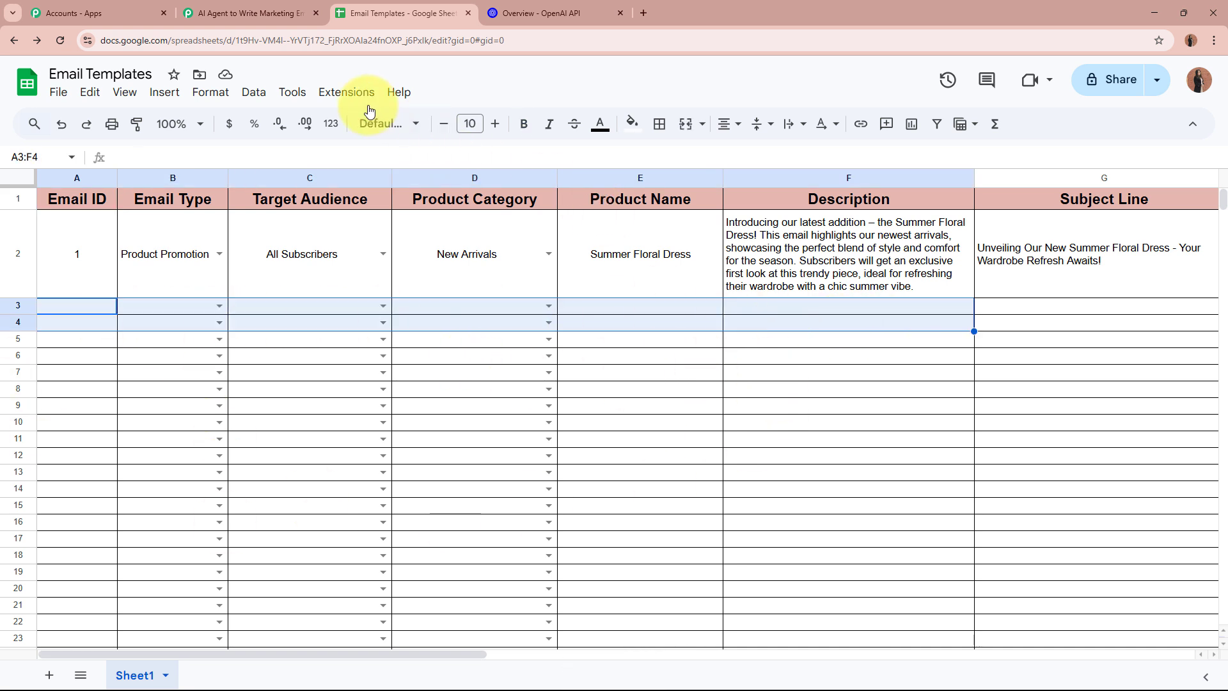
left_click(351, 93)
mouse_move(448, 273)
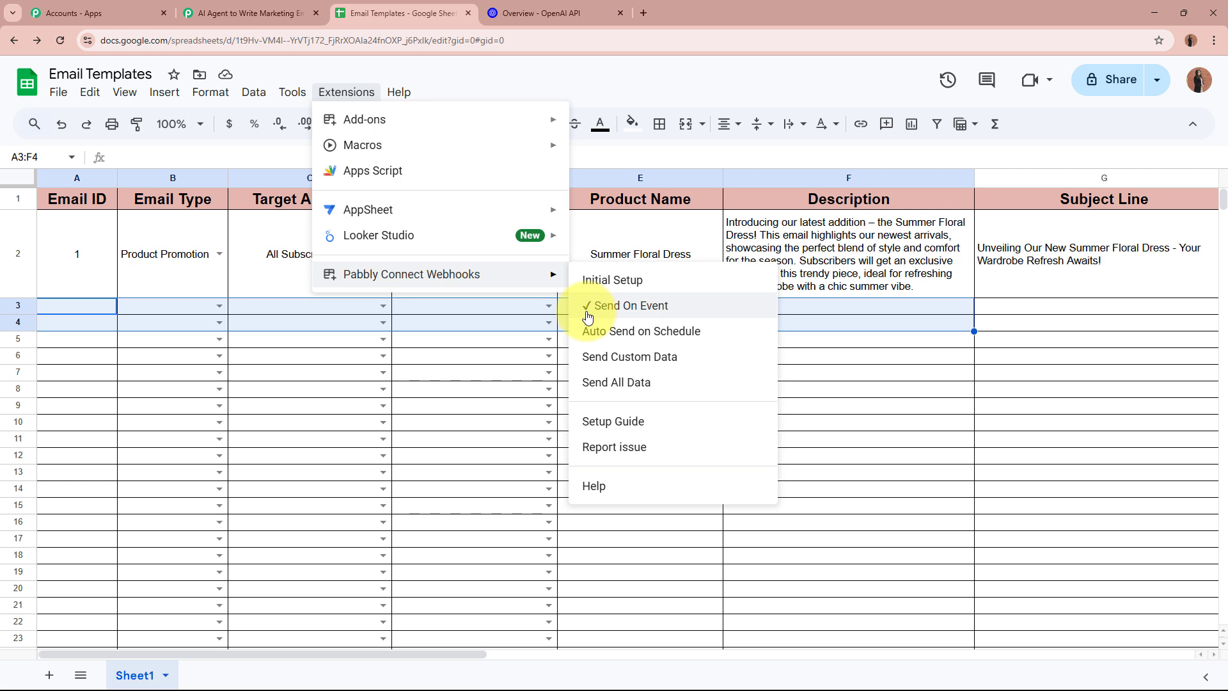
left_click(849, 310)
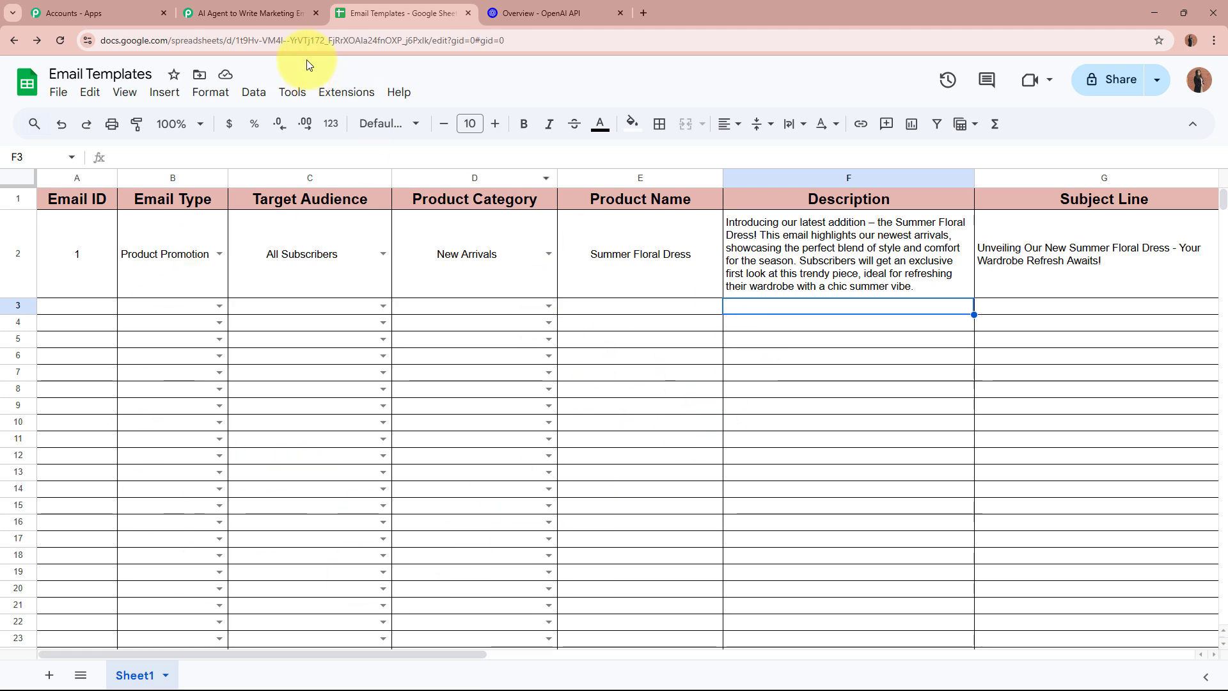
Review the workflow's Google Sheets trigger and its webhook URL section
left_click(284, 14)
scroll(156, 366, "down", 9)
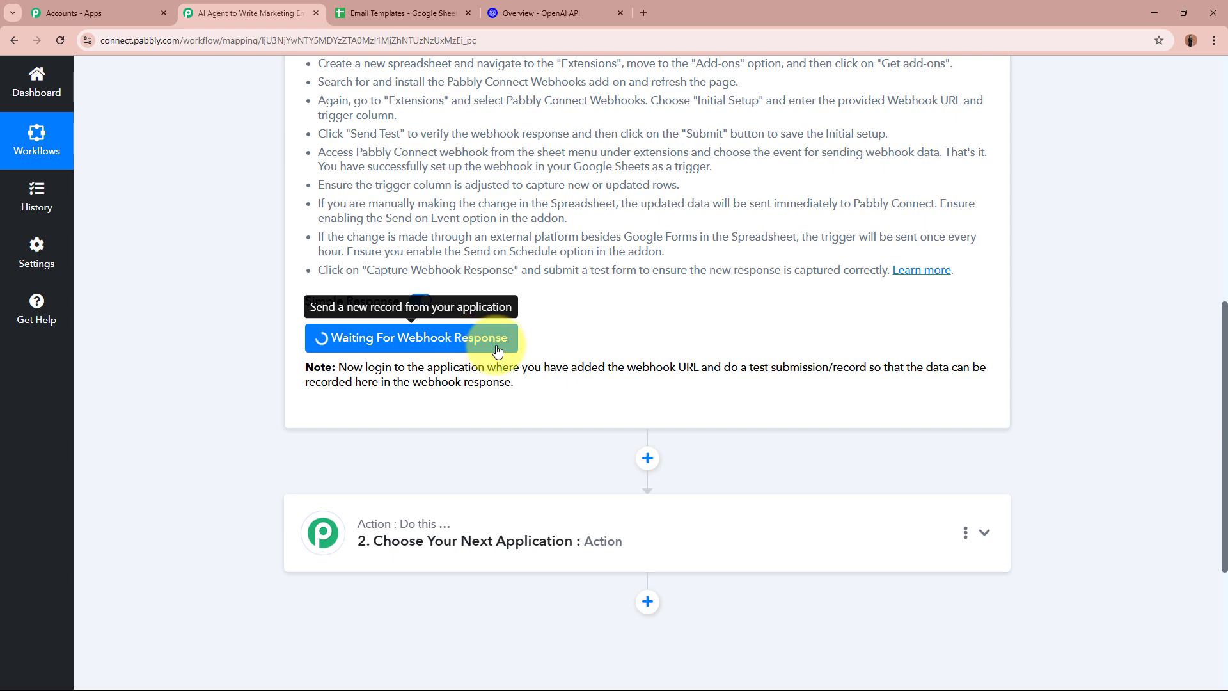
scroll(497, 346, "up", 5)
scroll(496, 344, "up", 5)
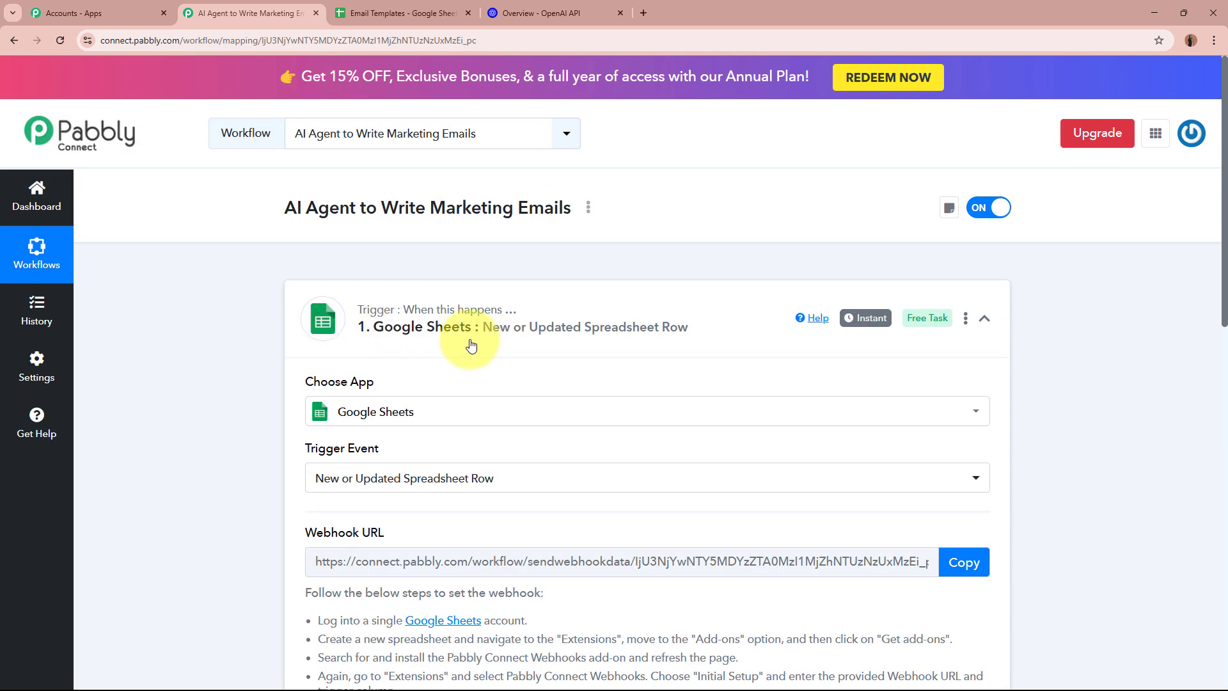
left_click(403, 13)
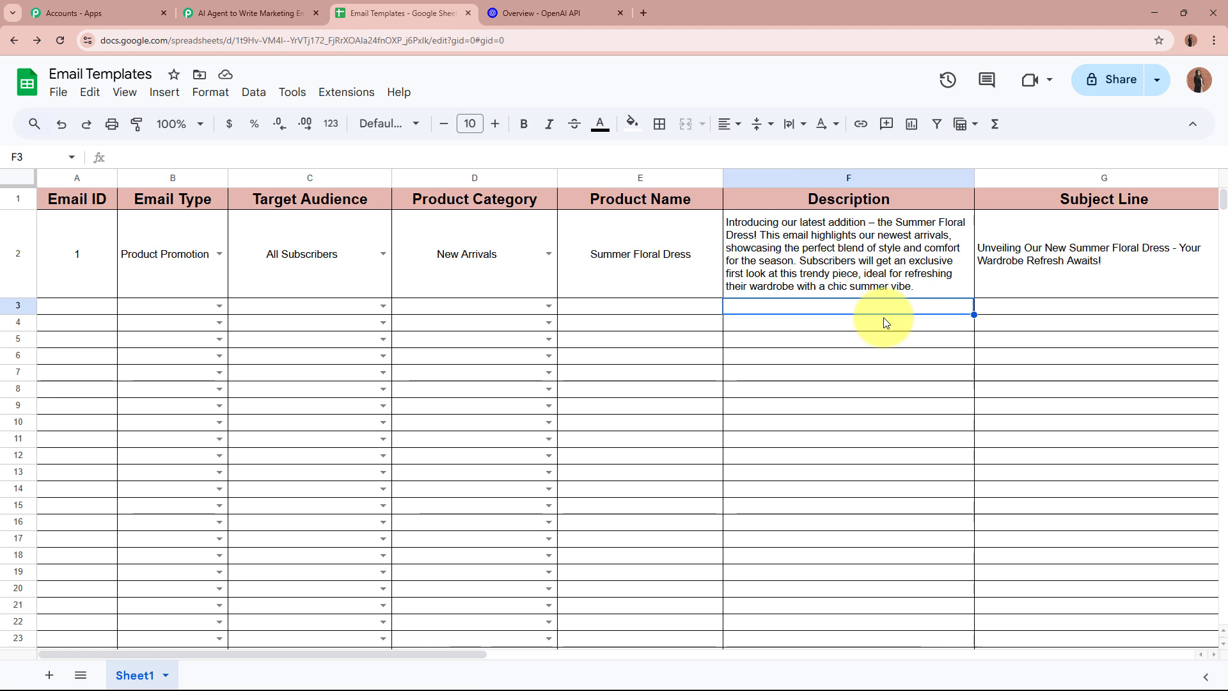
left_click(244, 12)
scroll(222, 333, "down", 9)
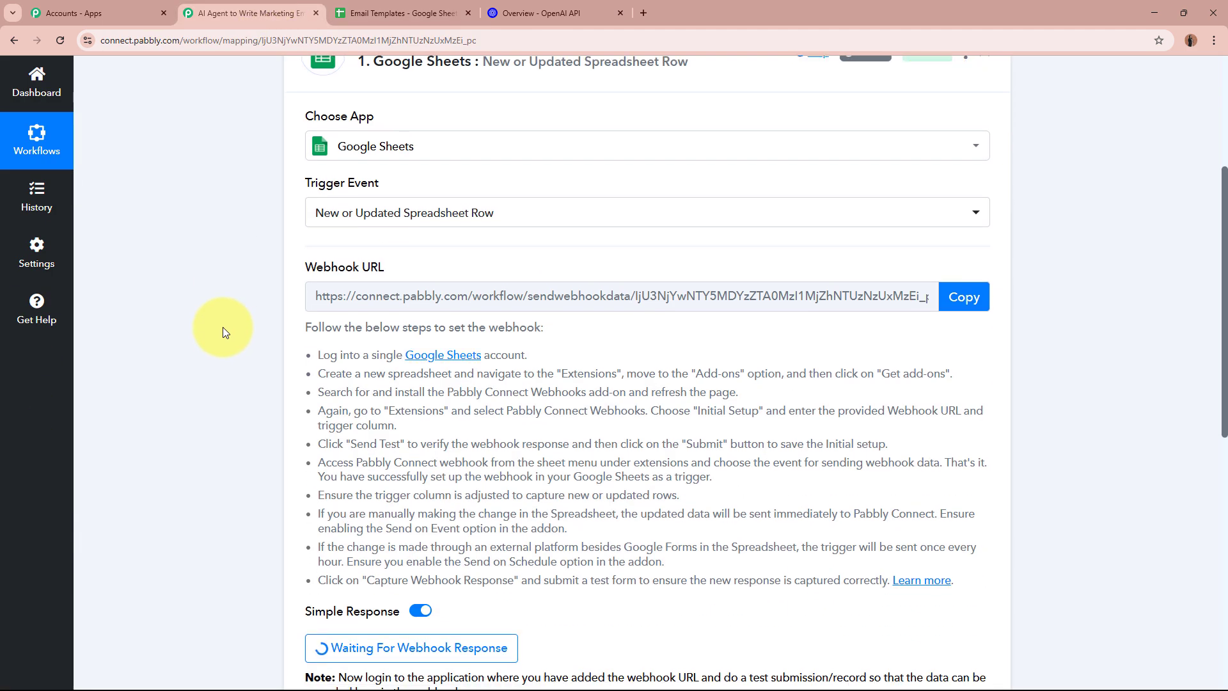
scroll(598, 397, "up", 8)
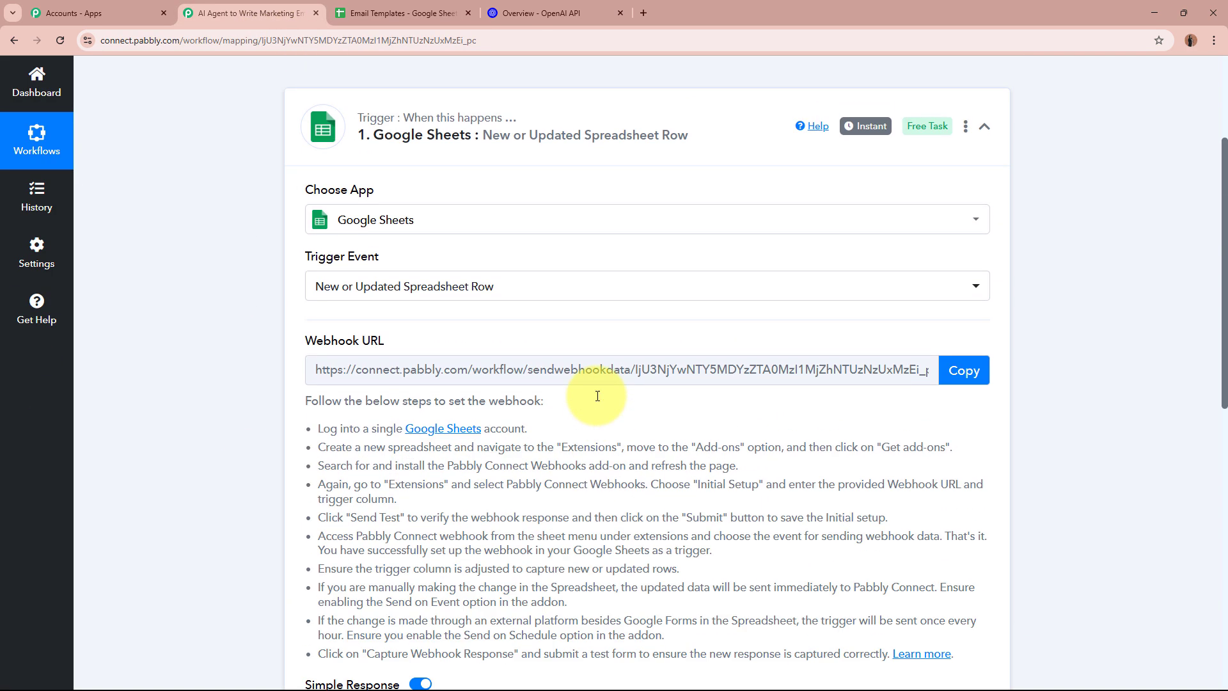
Fill row 3 with Email ID 2, Product Promotion, All Subscribers and New Arrivals
left_click(413, 5)
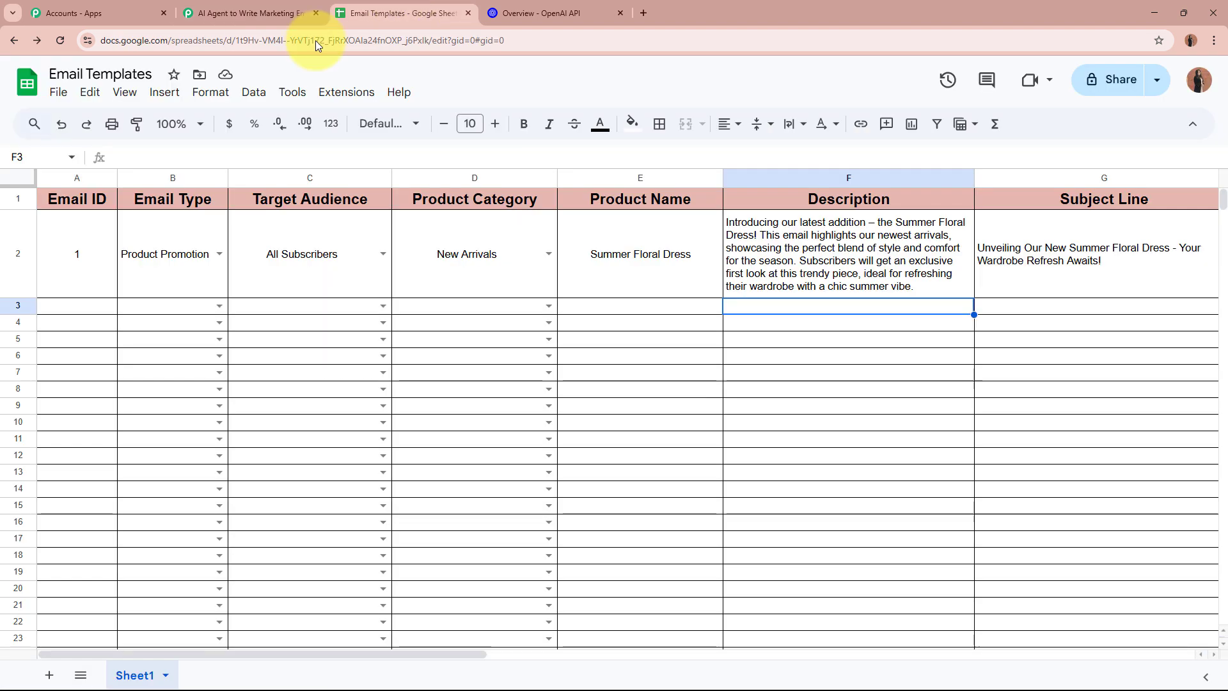
left_click(67, 312)
type("2")
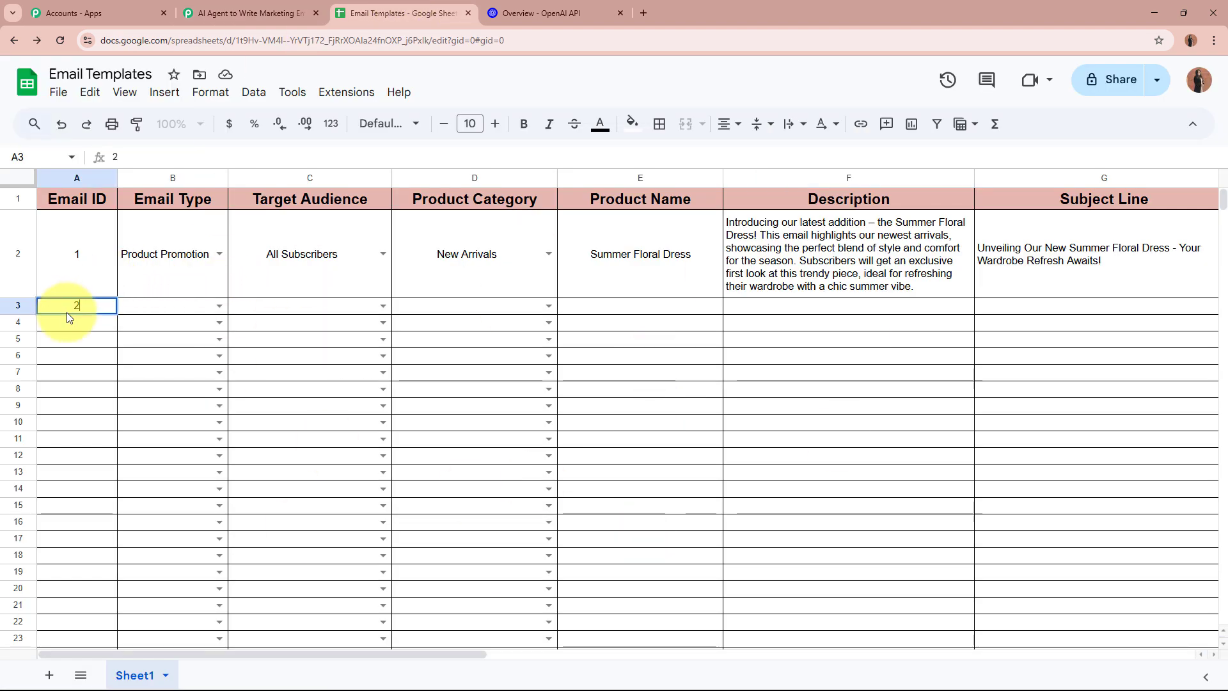
left_click(218, 306)
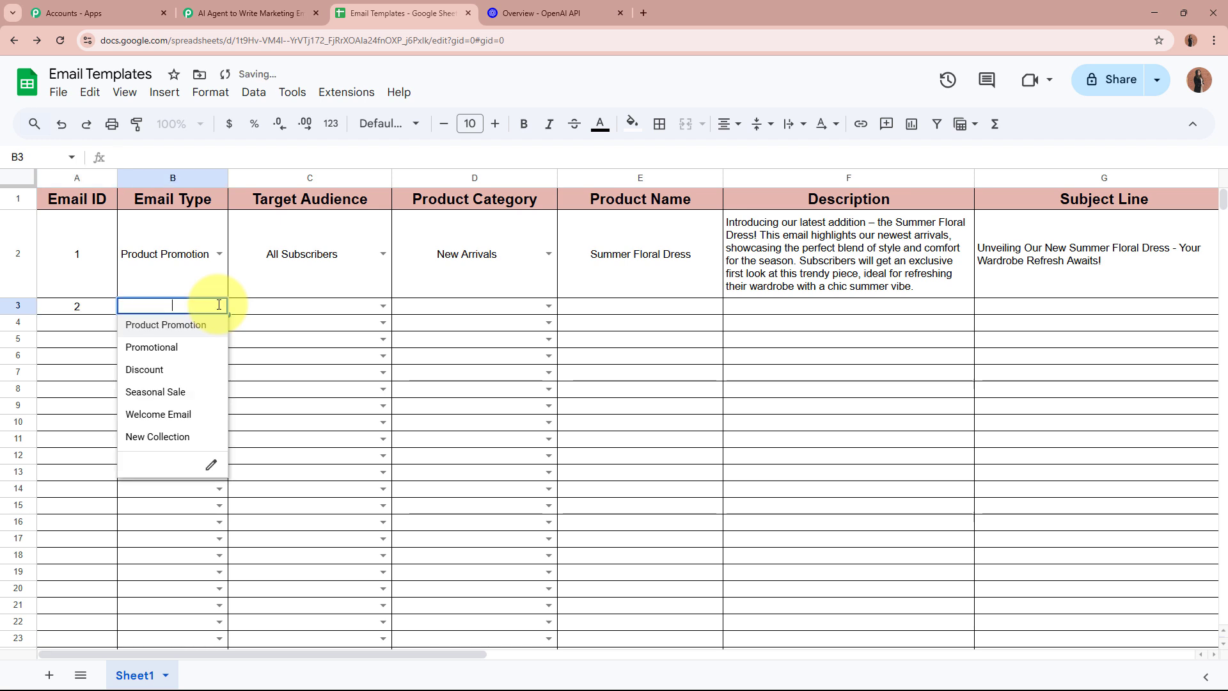
left_click(205, 327)
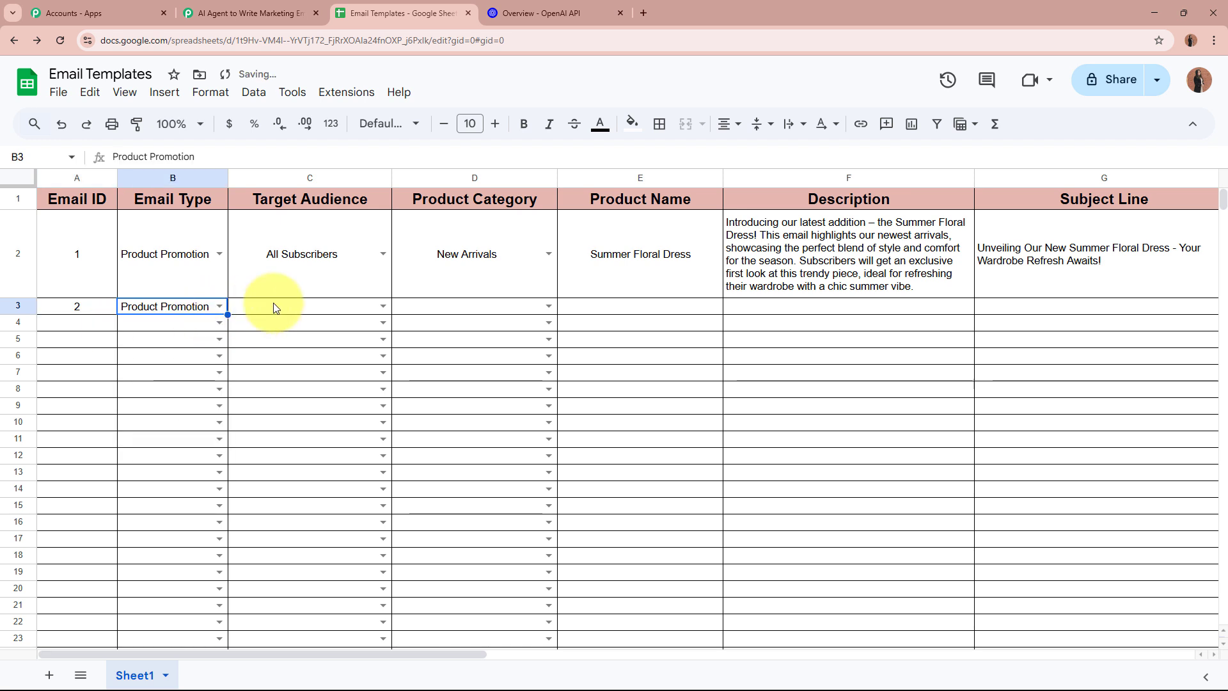
left_click(382, 307)
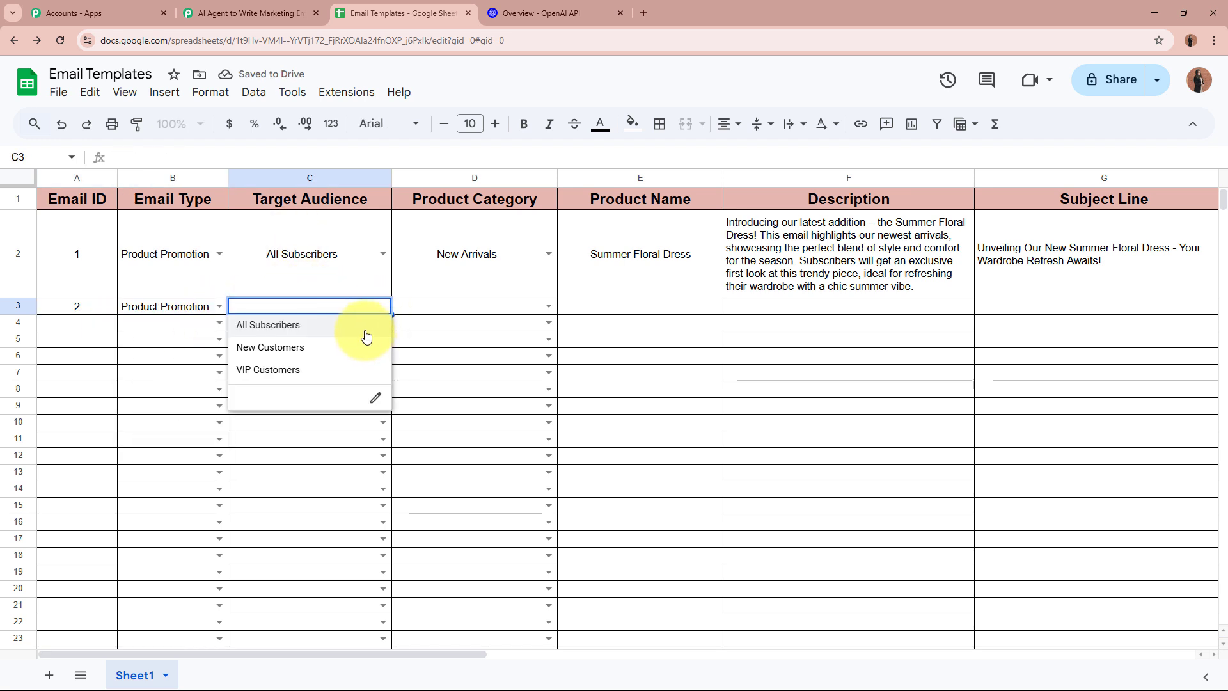
left_click(364, 331)
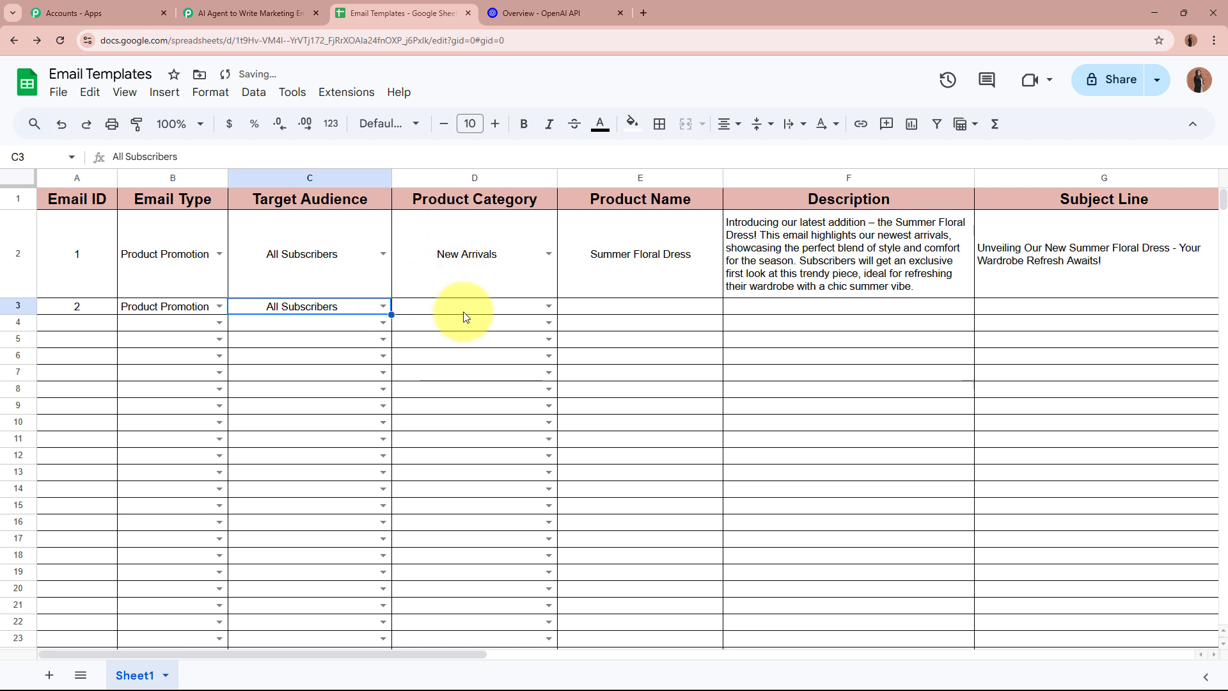
left_click(548, 307)
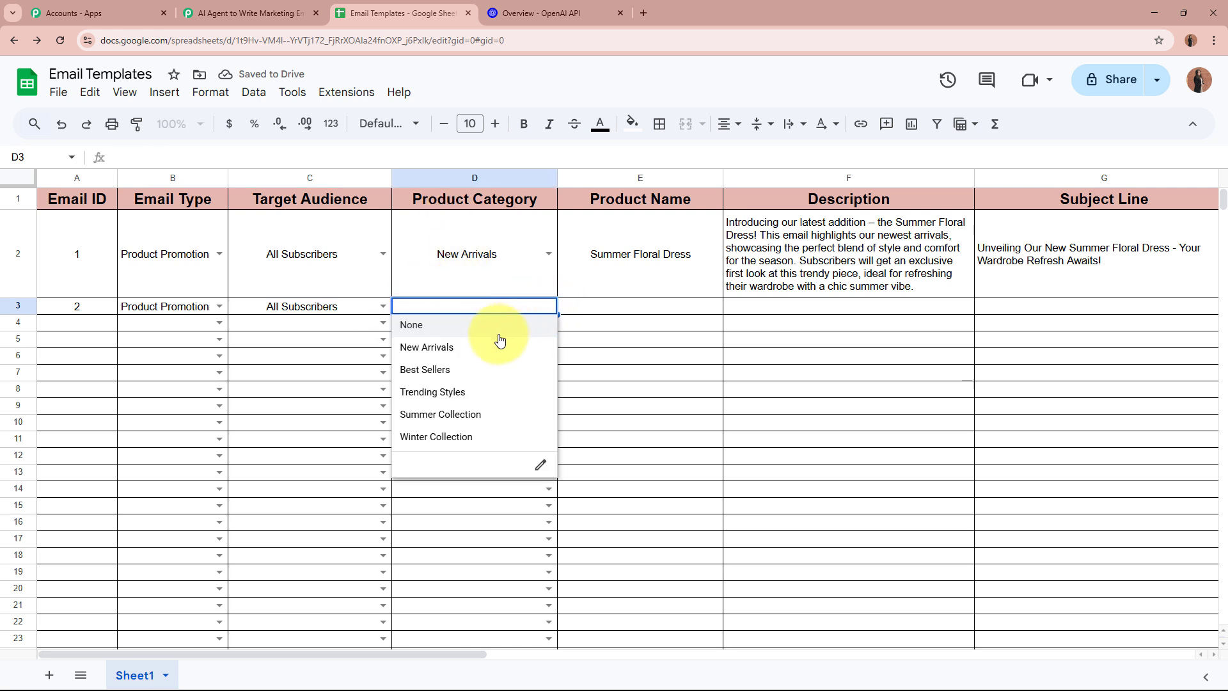
left_click(440, 348)
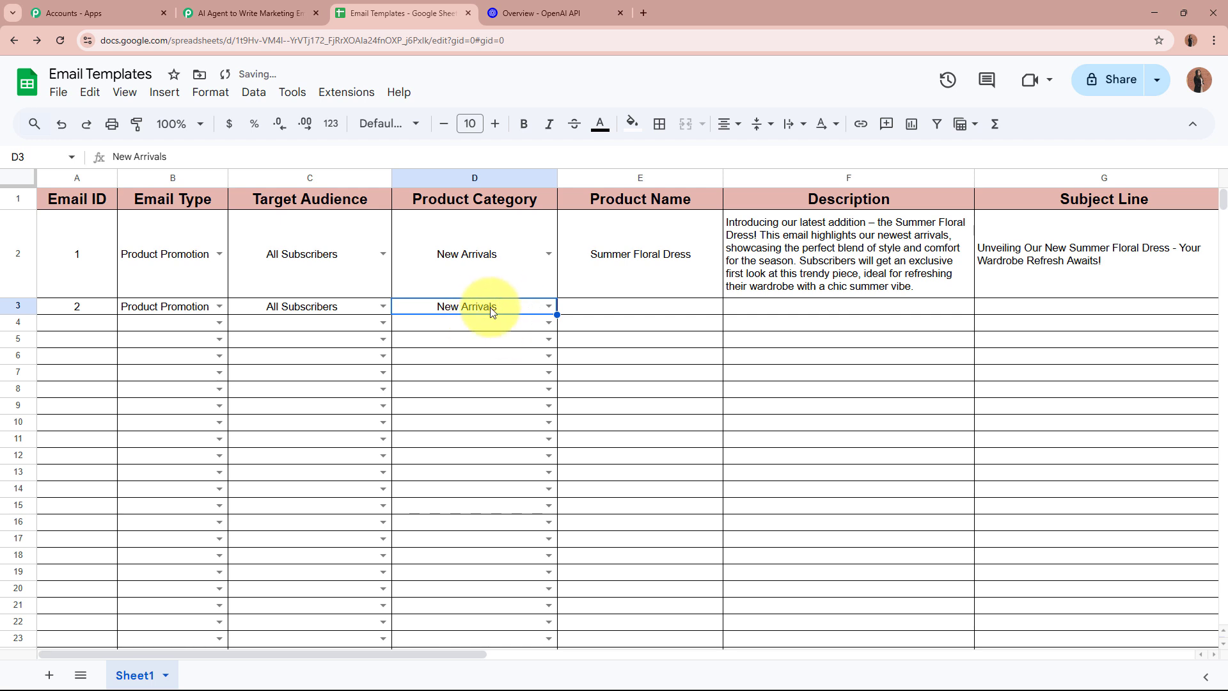
Paste 'Printed Maxi Dress' into E3 and its product description into F3
left_click(626, 306)
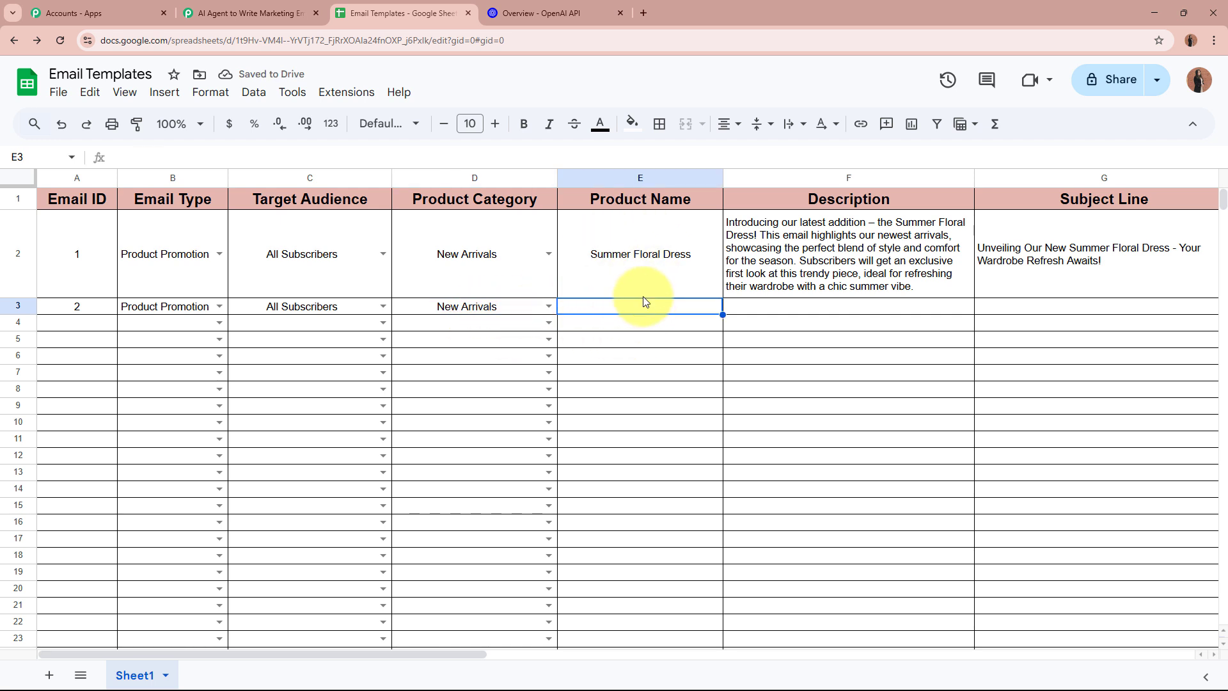
type("Printed Maxi Dress")
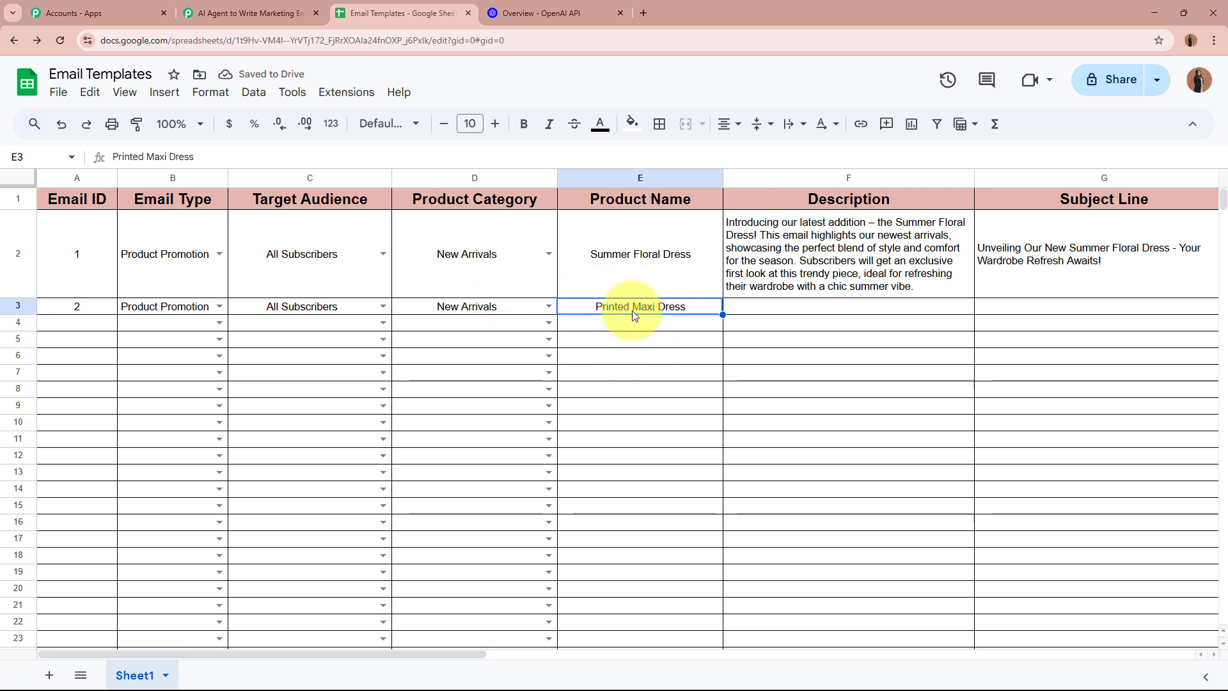
left_click(874, 316)
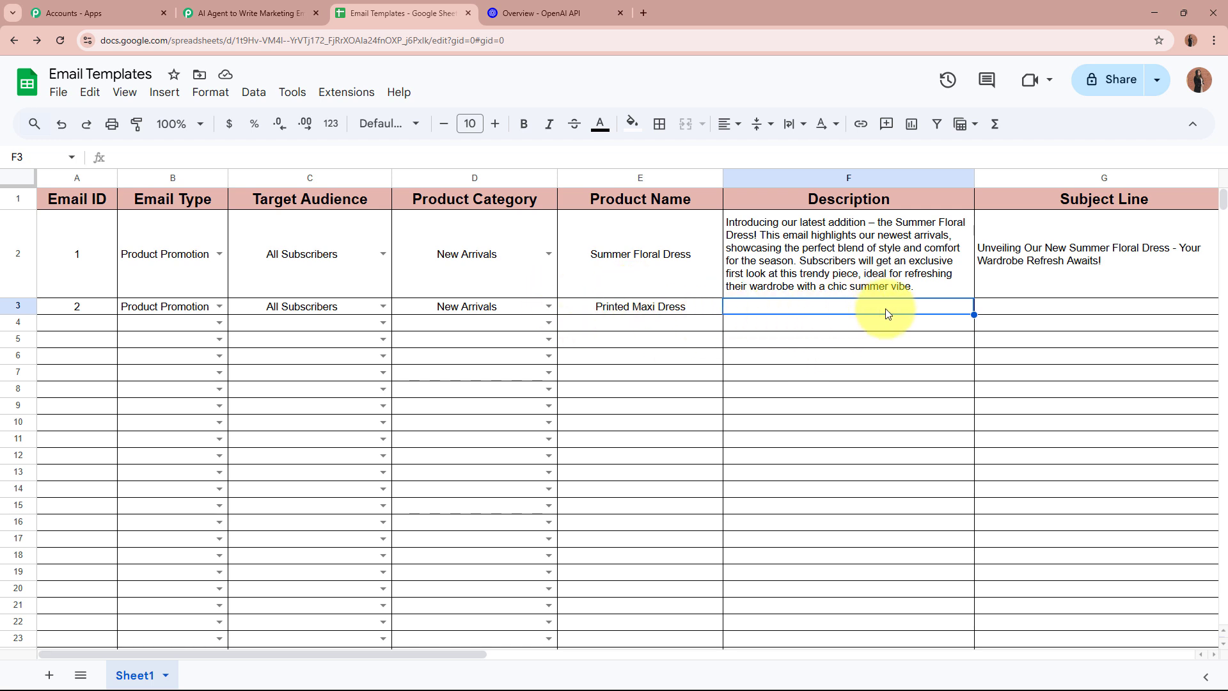
type("Discover elegance with our latest Printed Maxi Dress! This email introduces subscribers to a stylish and versatile addition to our new arrivals, perfect for any occasion. With its flowing design and eye-catching prints, it's a must-have for a chic and effortless look.")
left_click(805, 391)
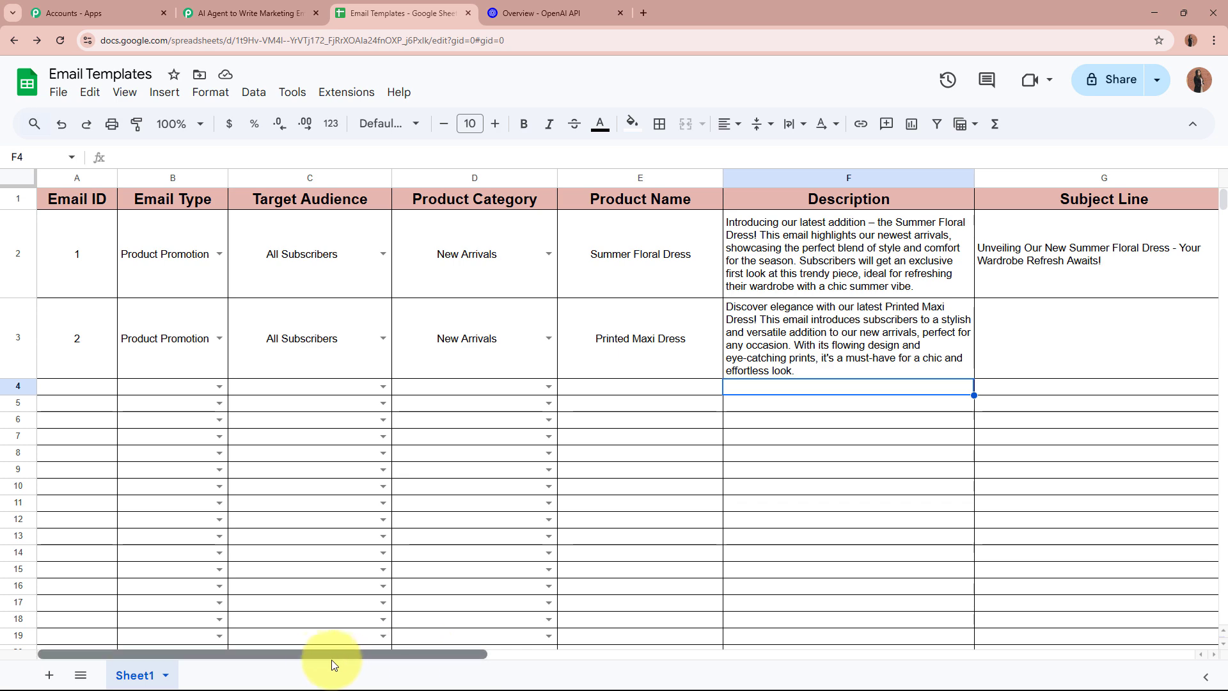
left_click(256, 13)
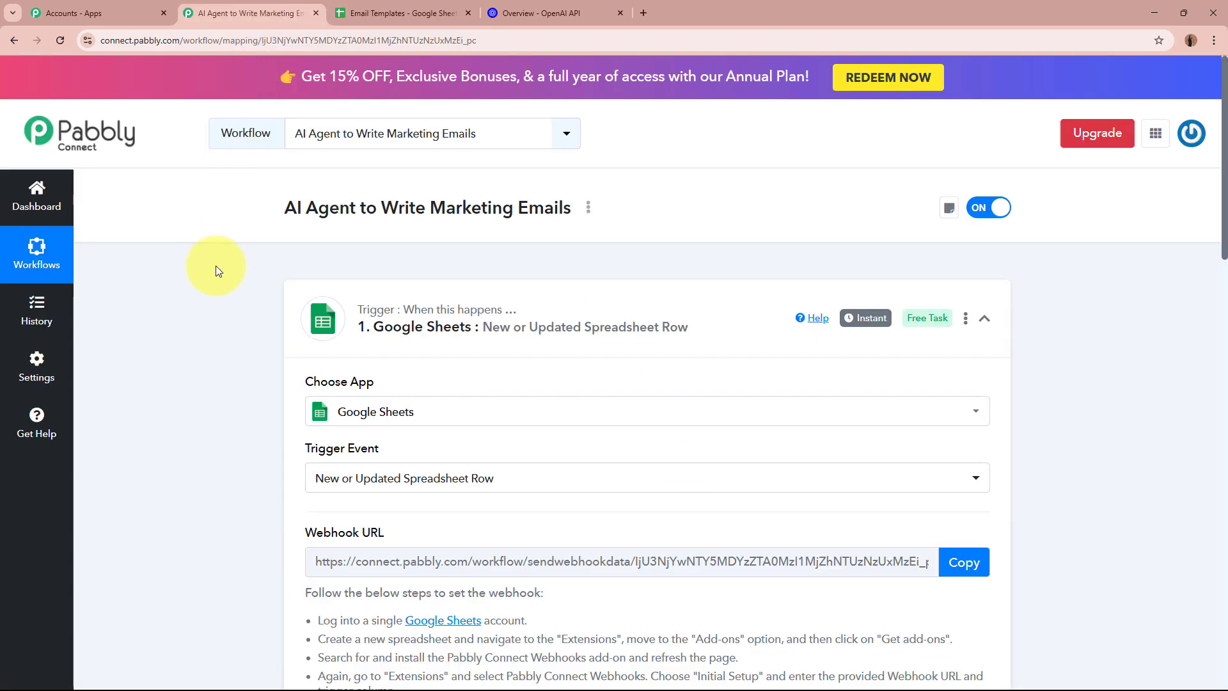
scroll(211, 275, "down", 15)
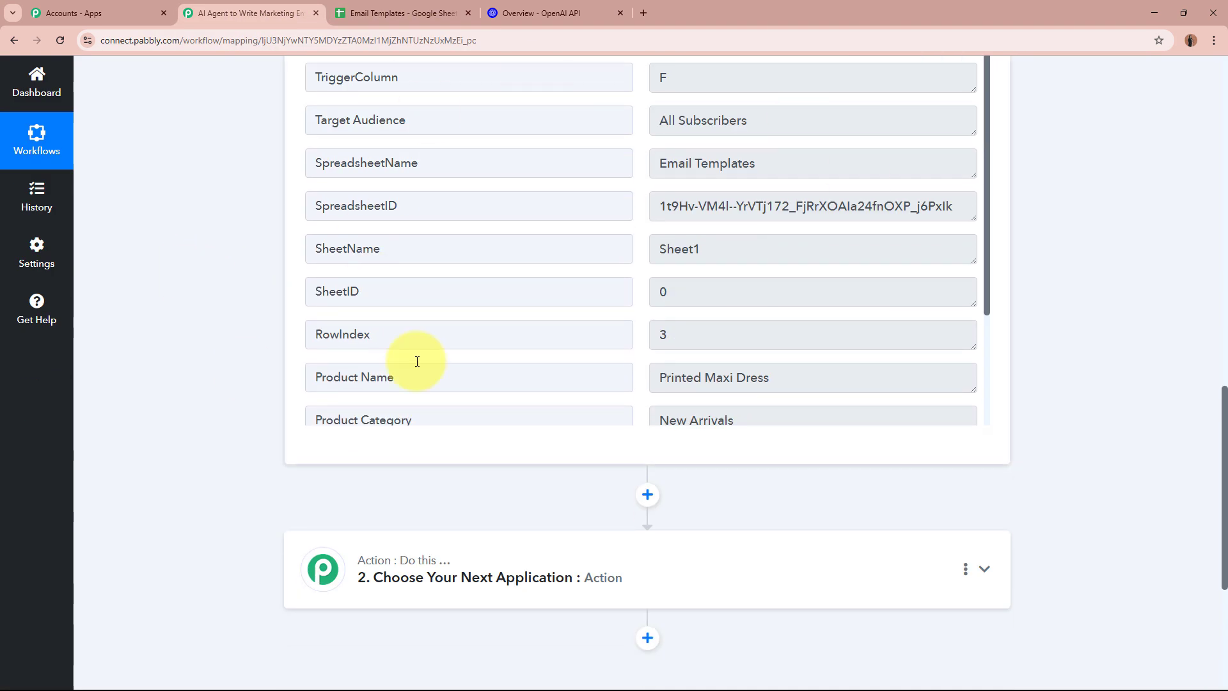
scroll(1117, 251, "up", 1)
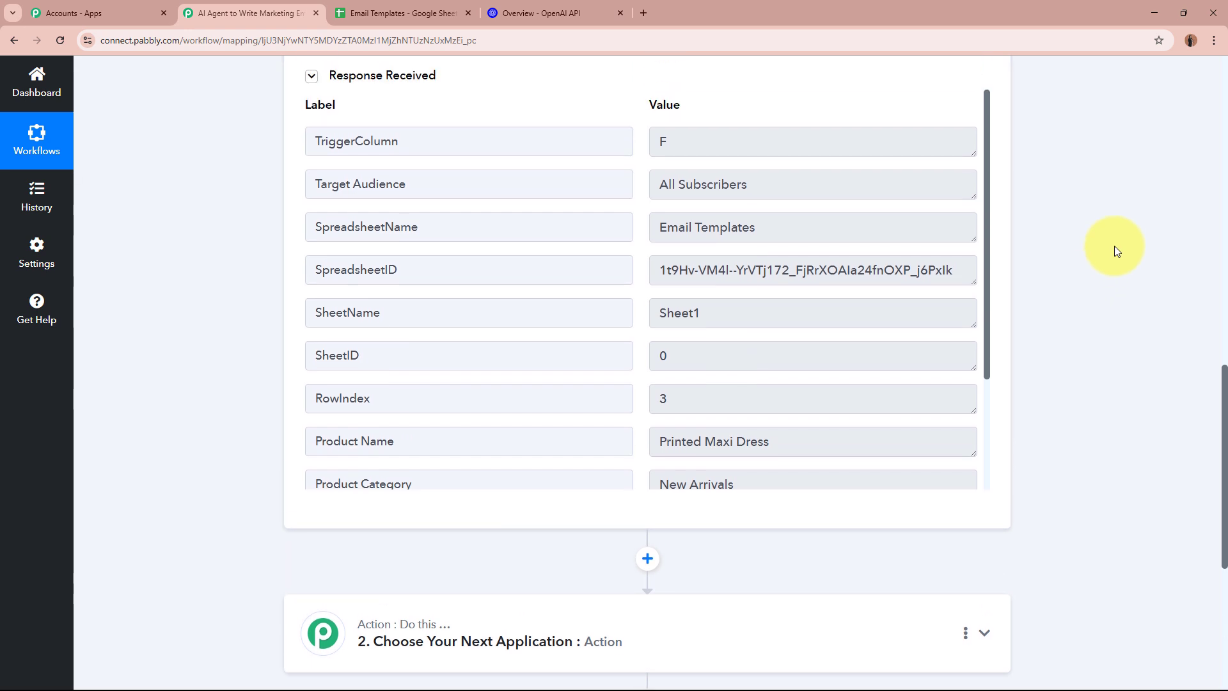
left_click_drag(442, 186, 216, 178)
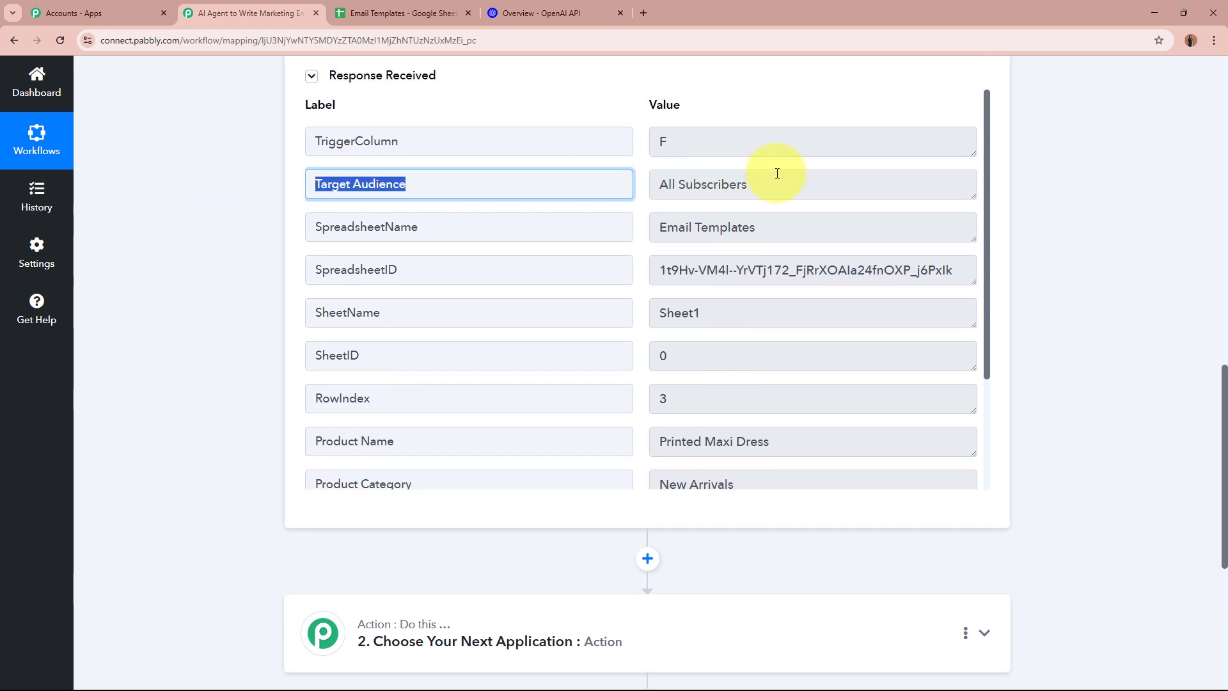
left_click_drag(777, 173, 609, 187)
left_click_drag(466, 225, 562, 232)
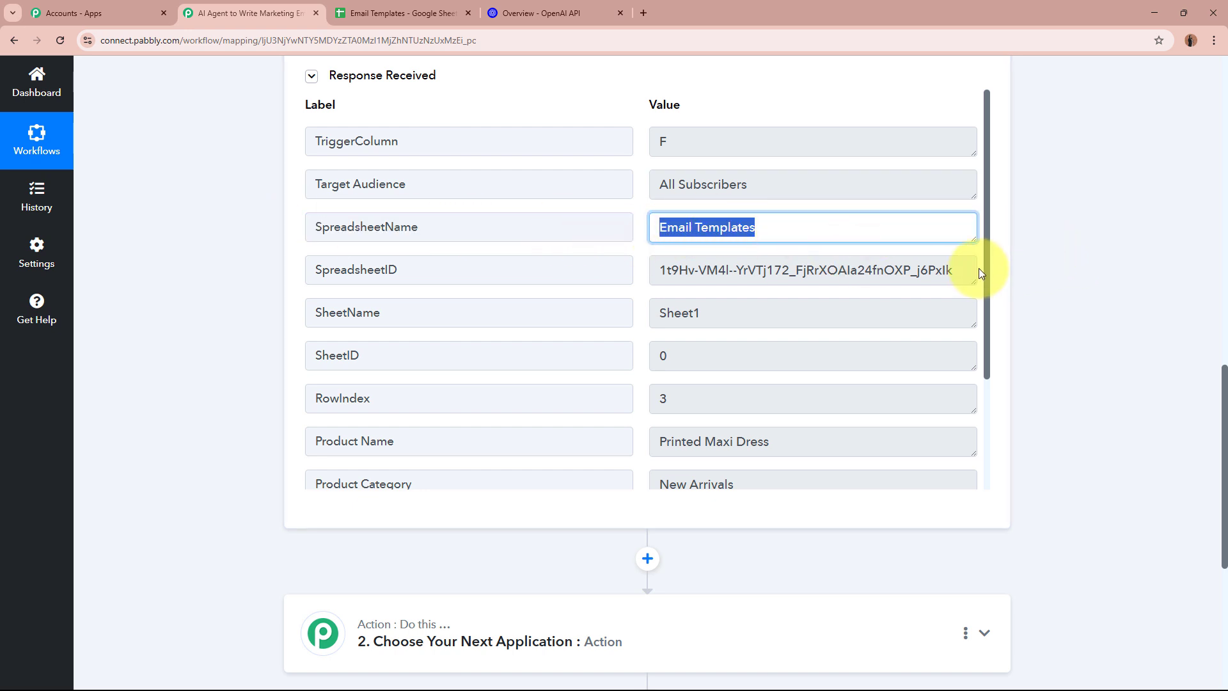
left_click_drag(988, 272, 971, 406)
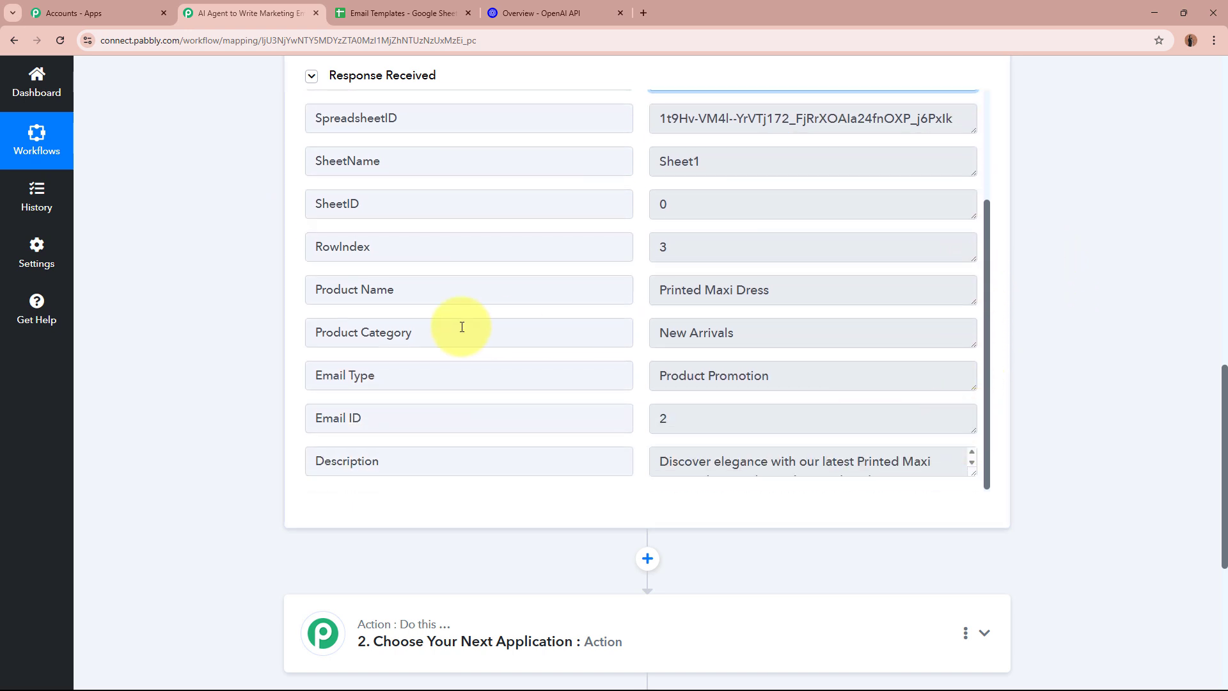
left_click(837, 280)
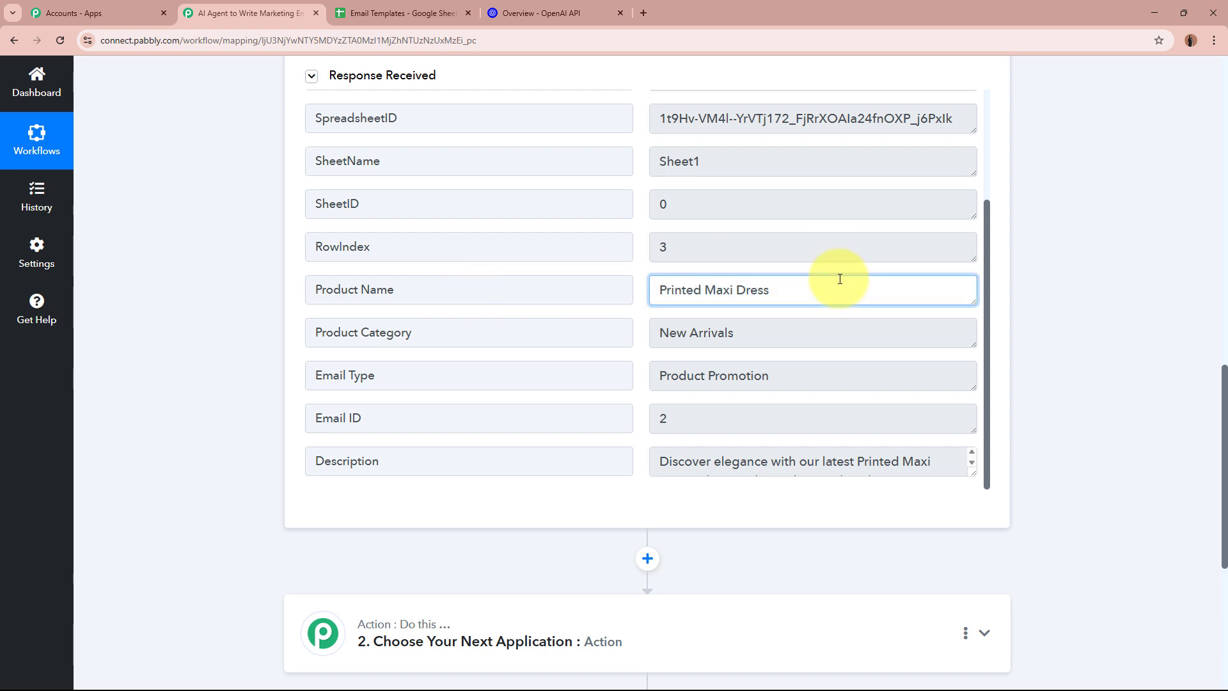
left_click(820, 326)
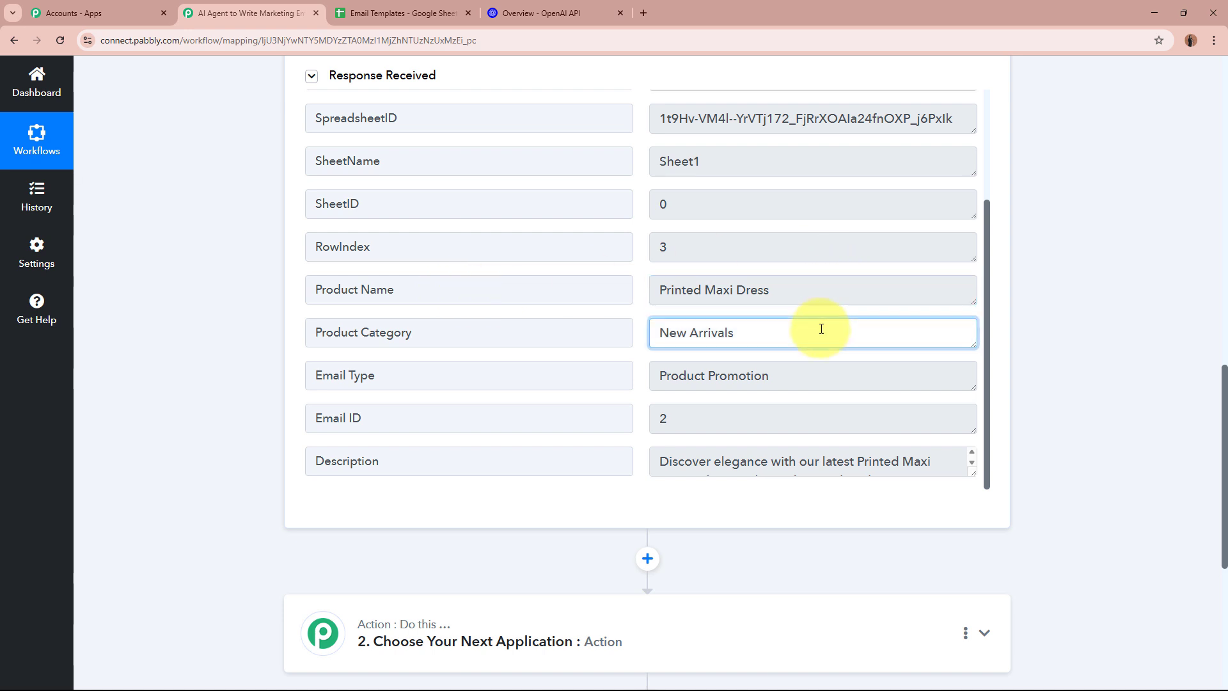
left_click(843, 384)
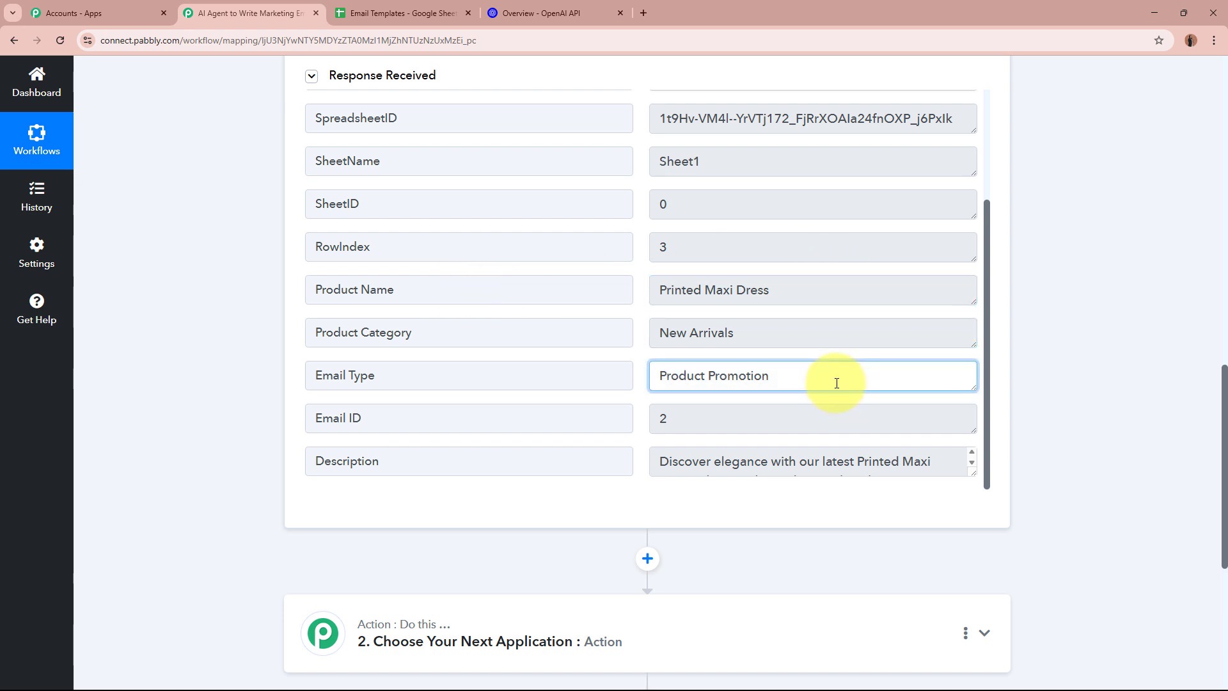
left_click(748, 423)
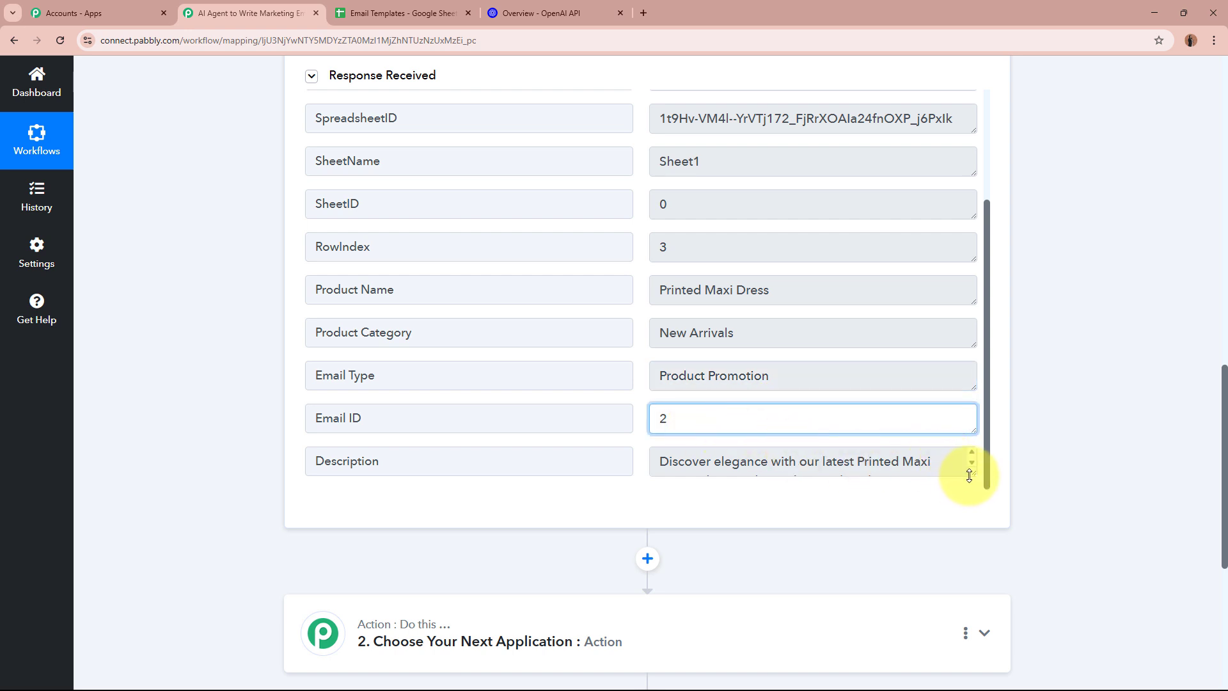
left_click_drag(969, 477, 972, 521)
scroll(891, 447, "down", 1)
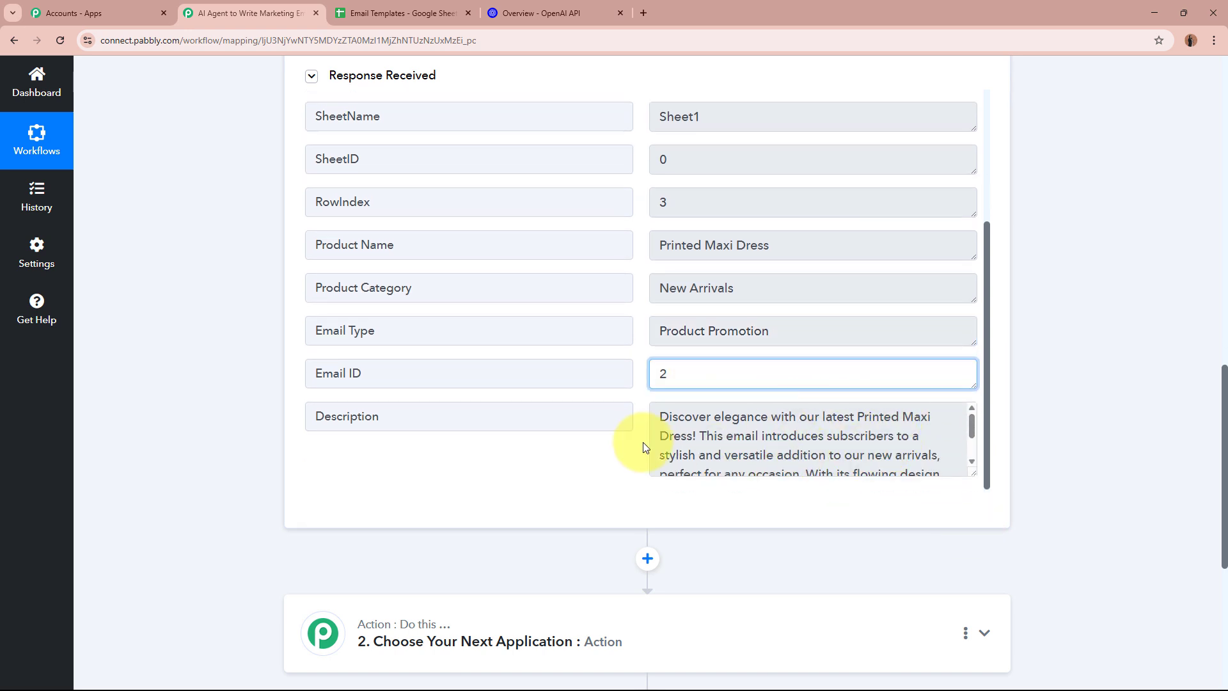
mouse_move(970, 471)
left_mouse_down()
mouse_move(965, 444)
mouse_move(966, 470)
left_mouse_up()
scroll(1124, 427, "up", 15)
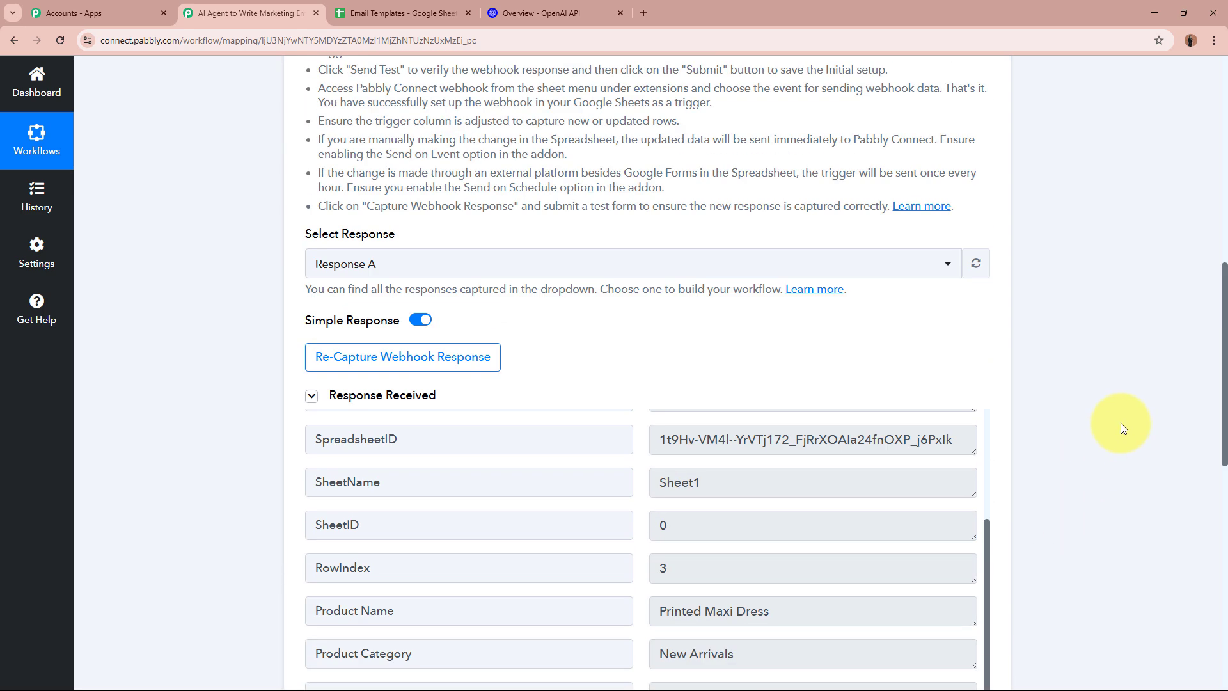
scroll(1117, 415, "up", 3)
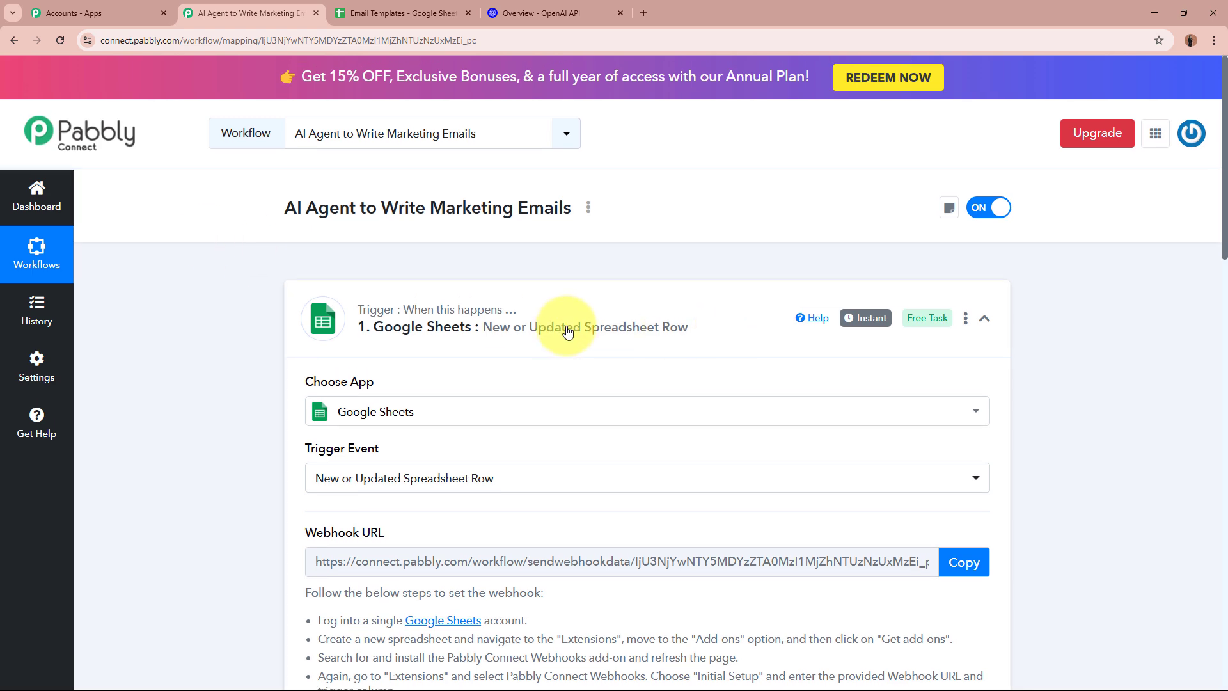
Collapse the Google Sheets trigger step and expand the second step to pick an action app
left_click(590, 329)
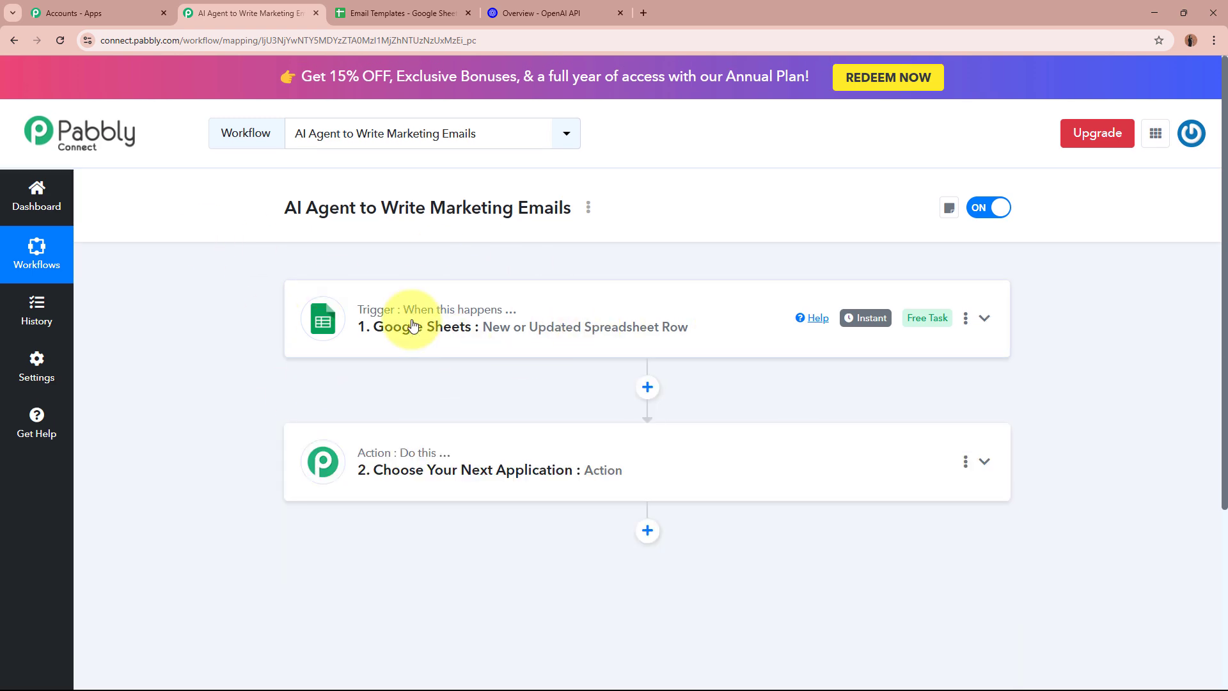
triple_click(752, 455)
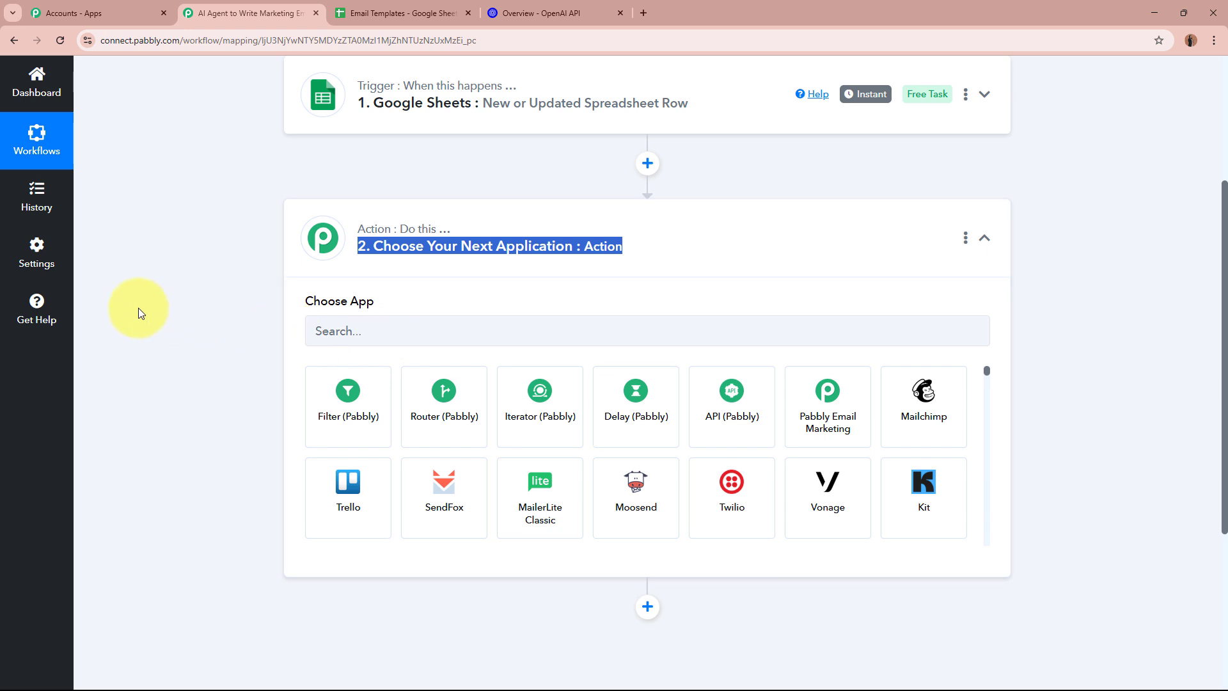
left_click(141, 313)
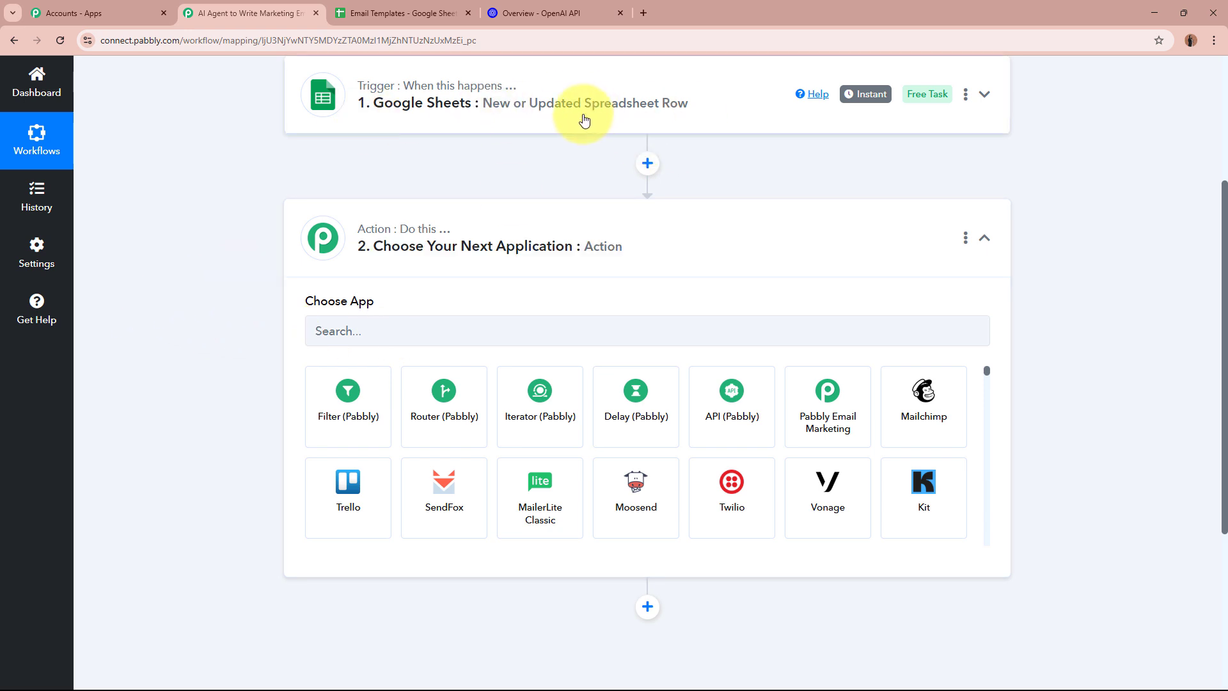
Search for OpenAI and select OpenAI (ChatGPT, DALL-E, Whisper) as the action app
left_click(495, 340)
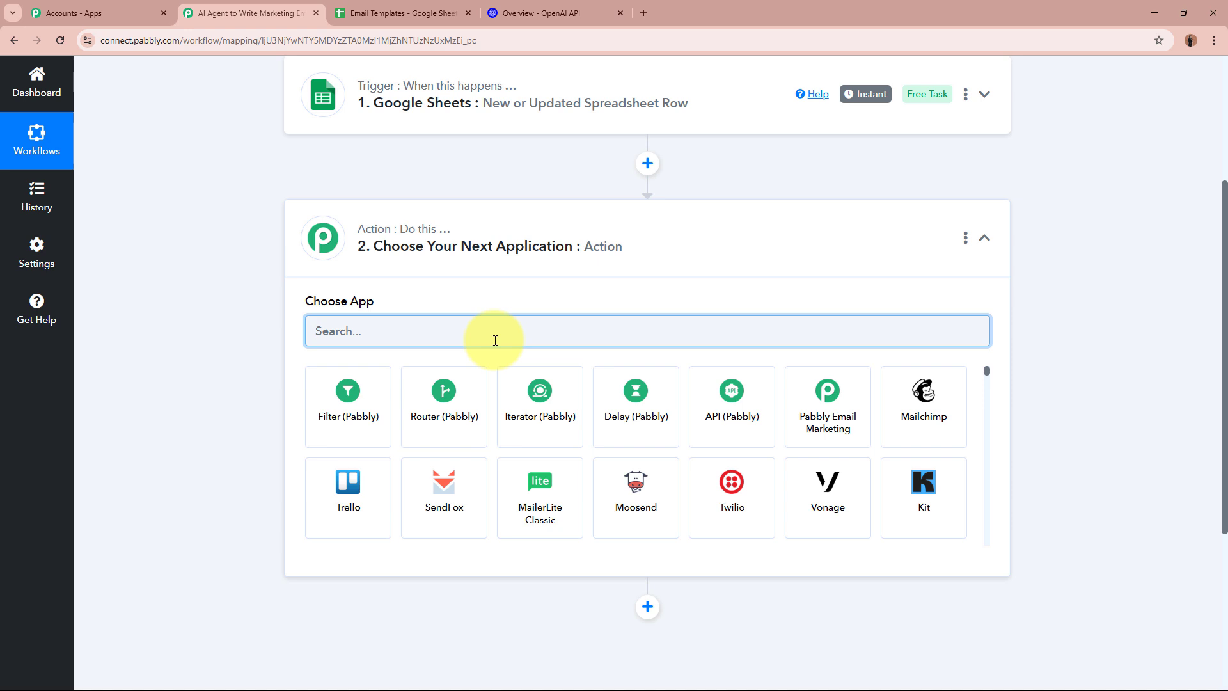
type("OpenAI")
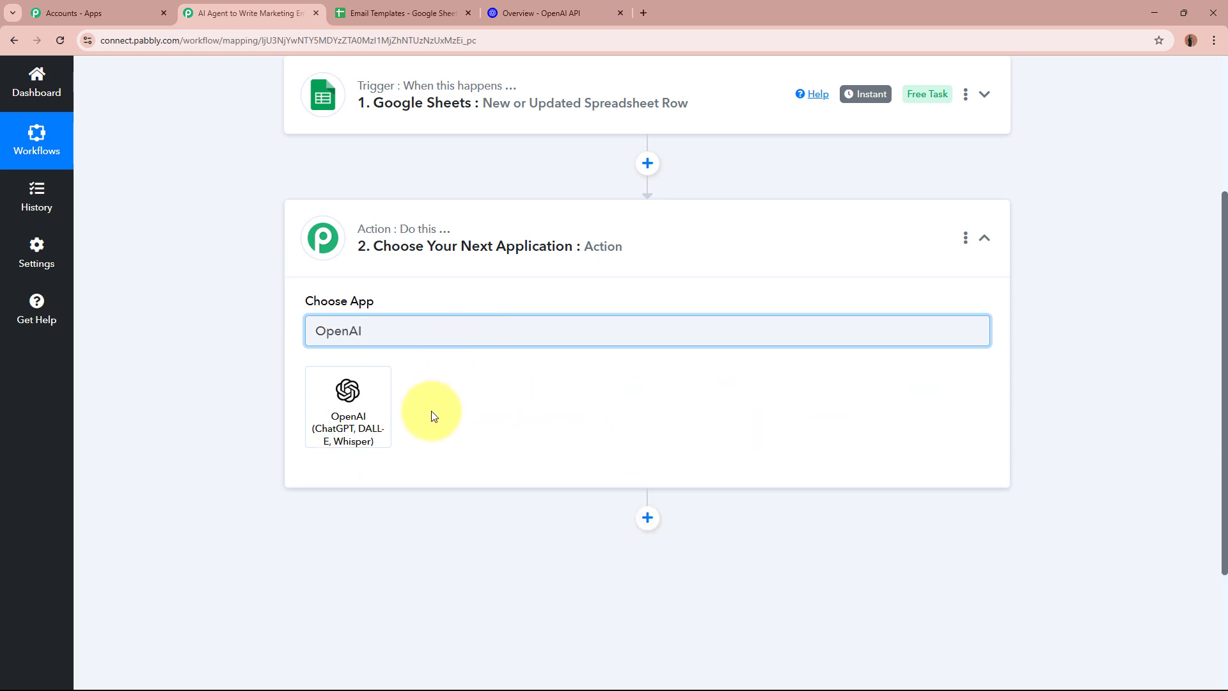
left_click(361, 412)
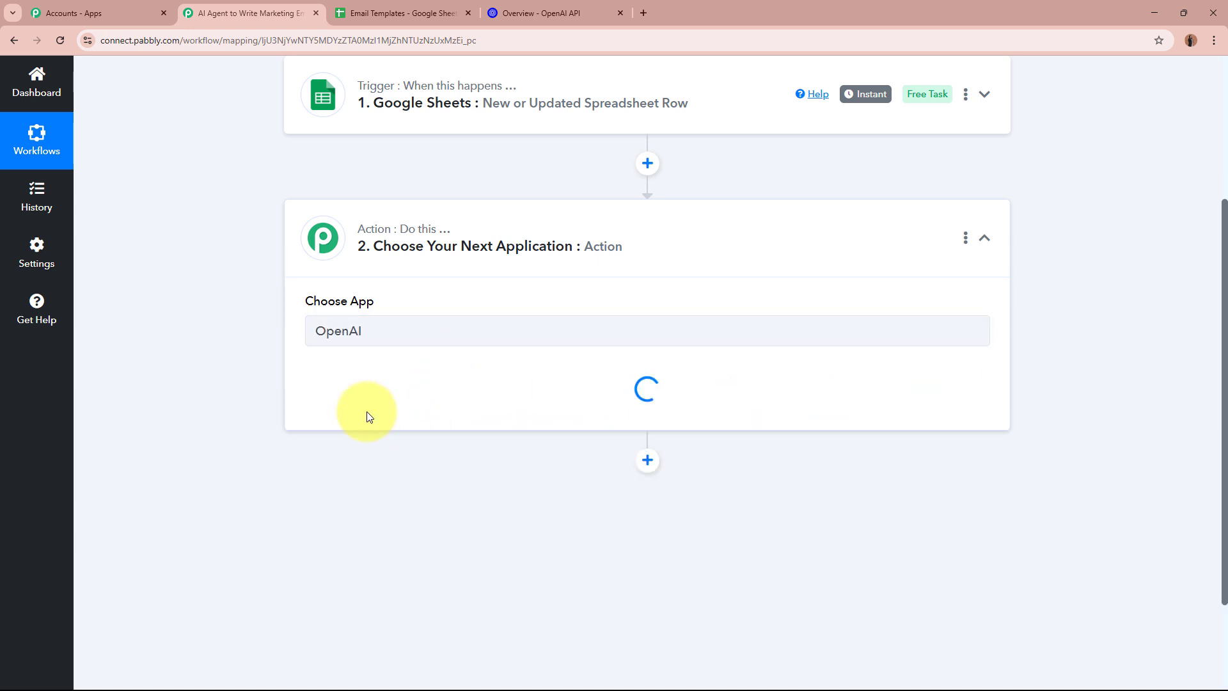
left_click(541, 13)
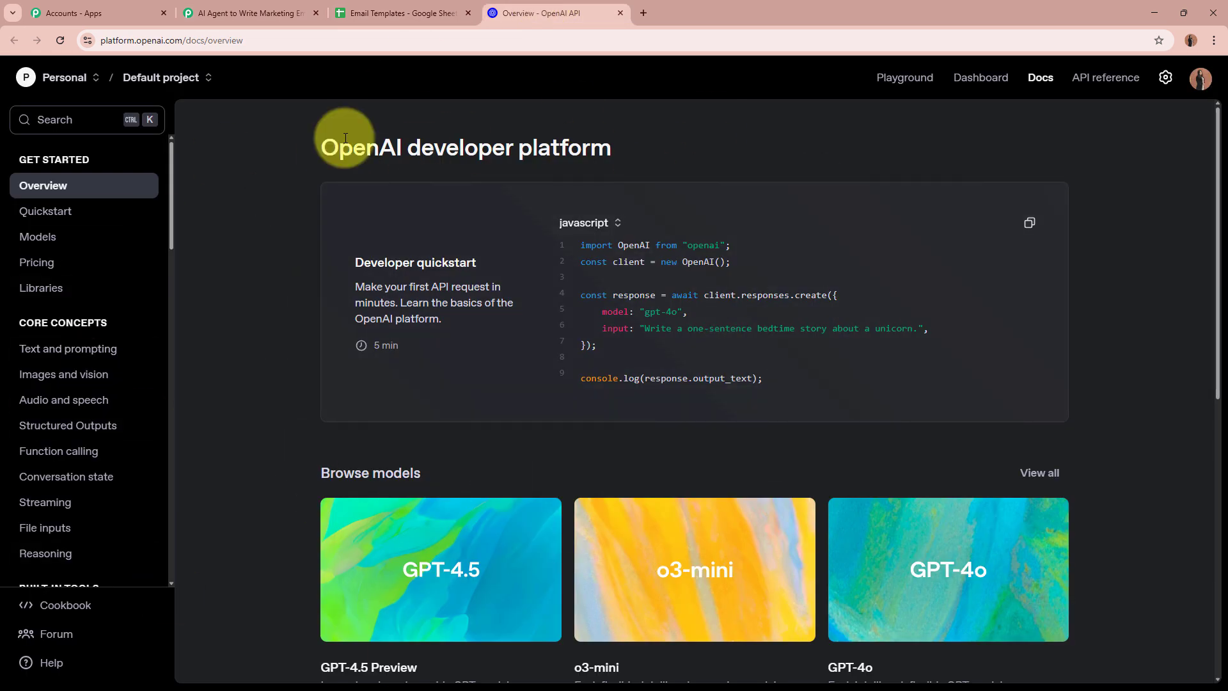
left_click_drag(327, 147, 411, 146)
left_click(259, 219)
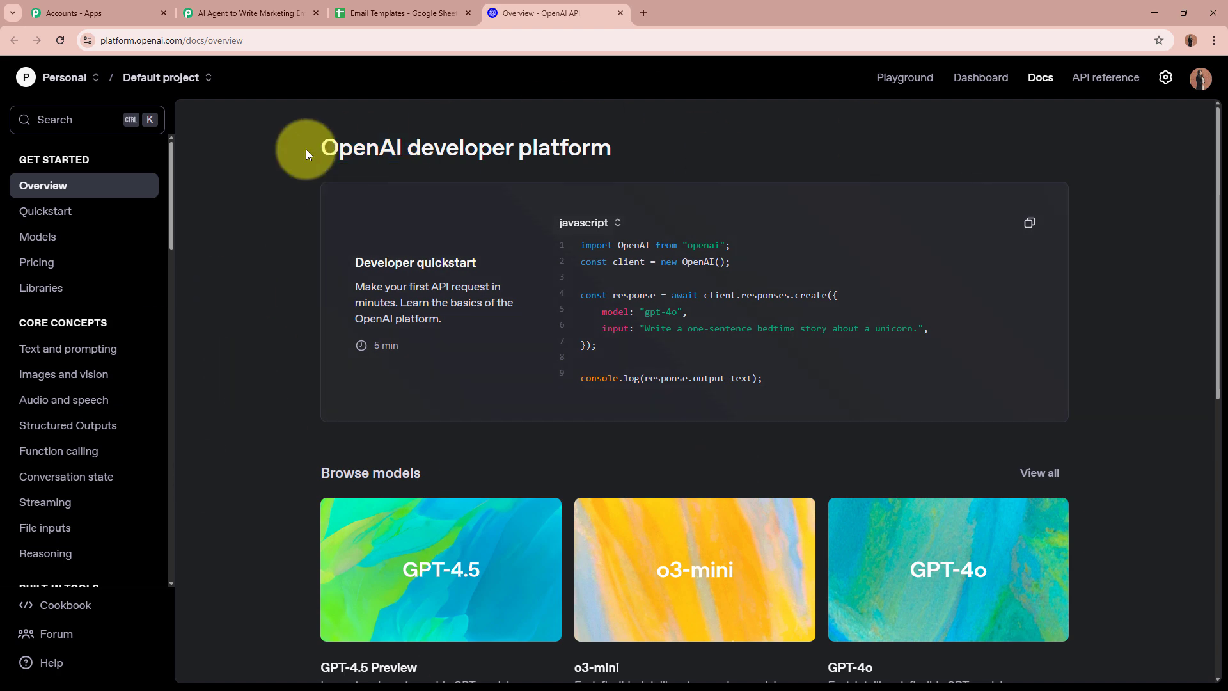
left_click(269, 12)
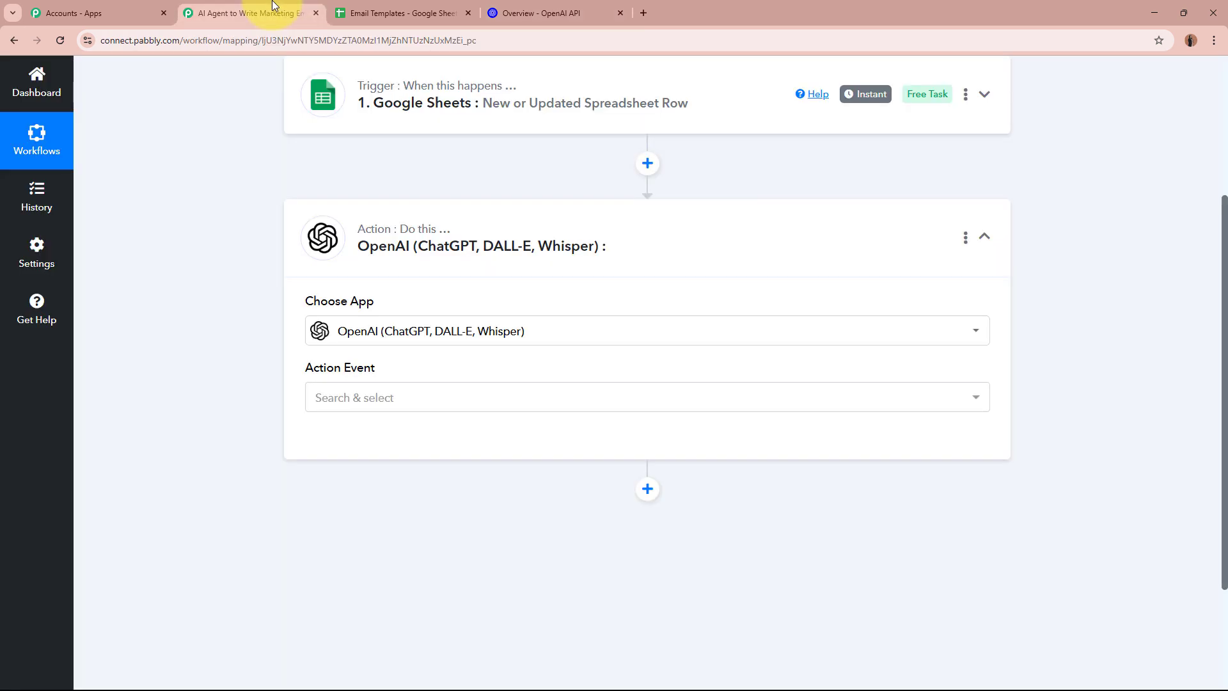
Choose ChatGPT as the action event, start a new OpenAI connection, and open the API keys page
left_click(335, 397)
left_click(348, 161)
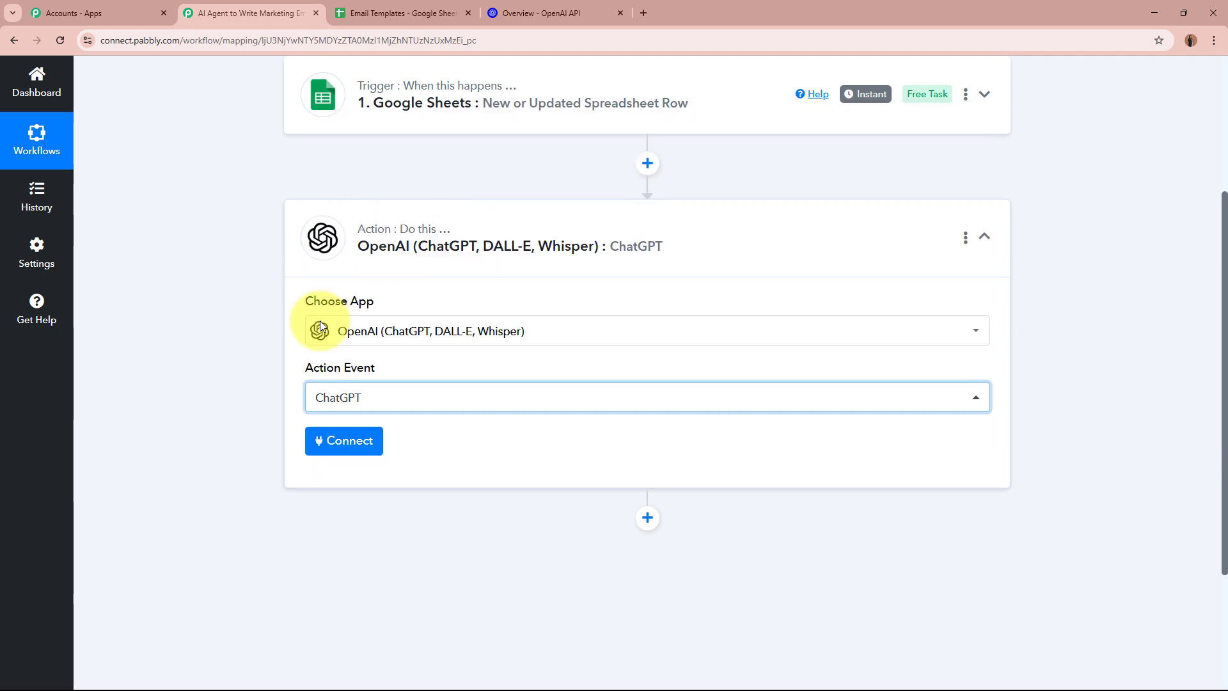
left_click(352, 448)
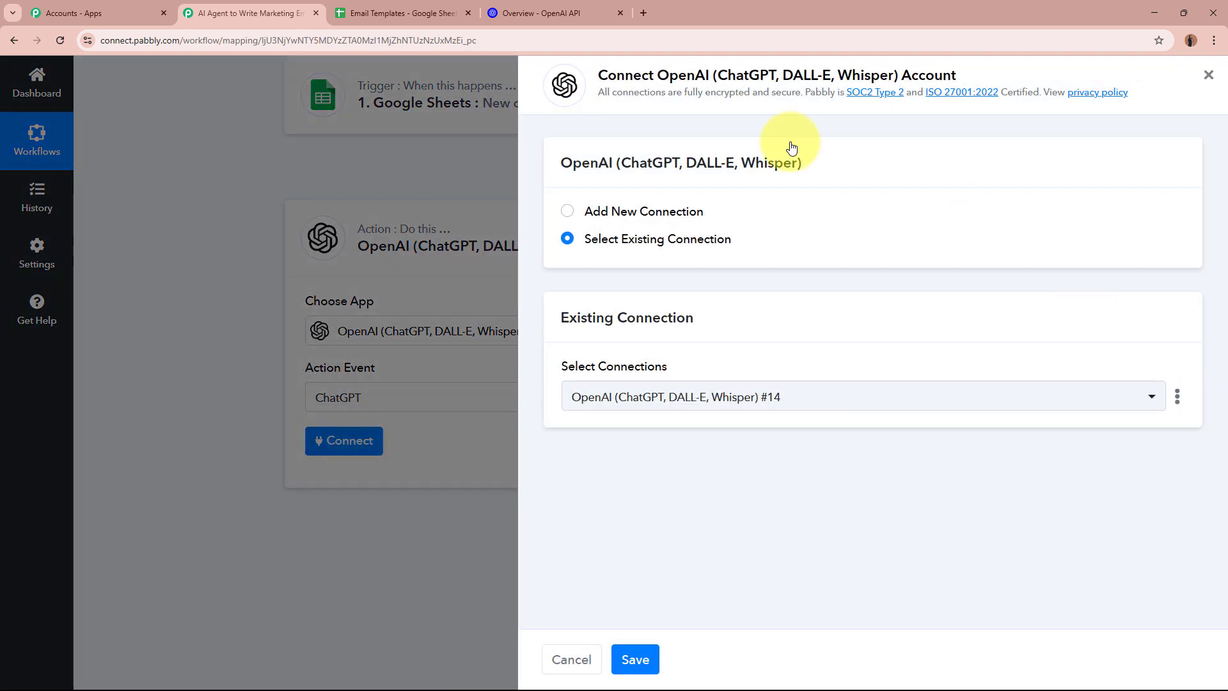
left_click(584, 219)
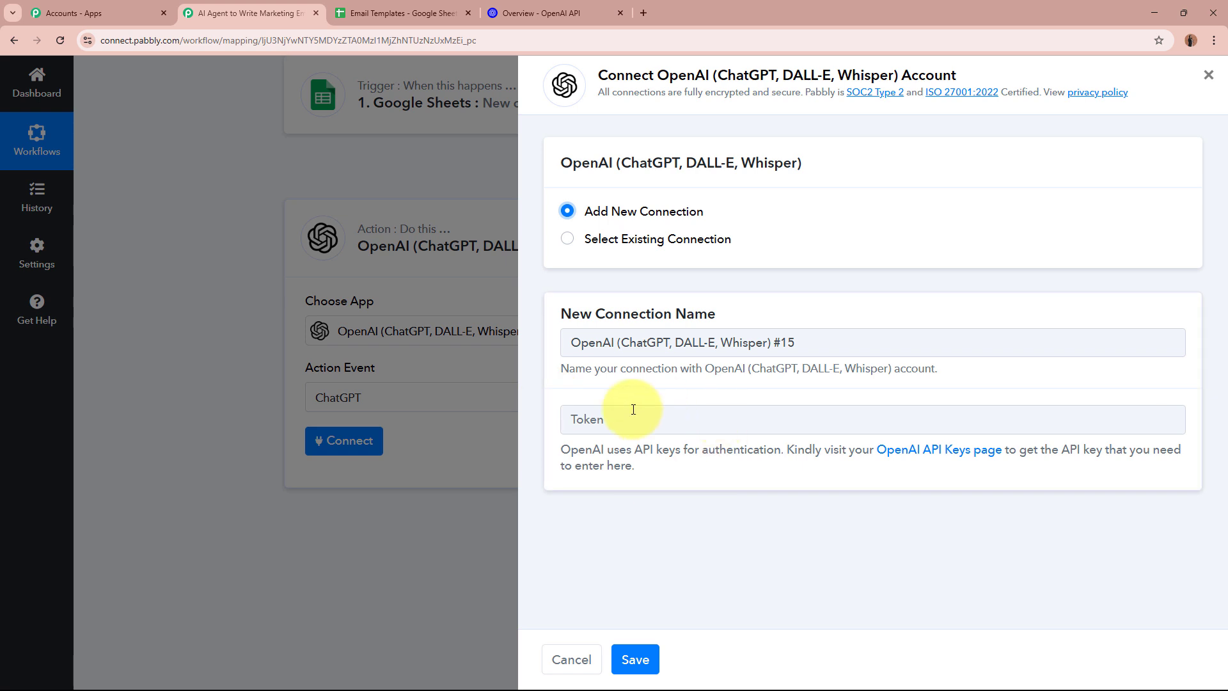
left_click(946, 450)
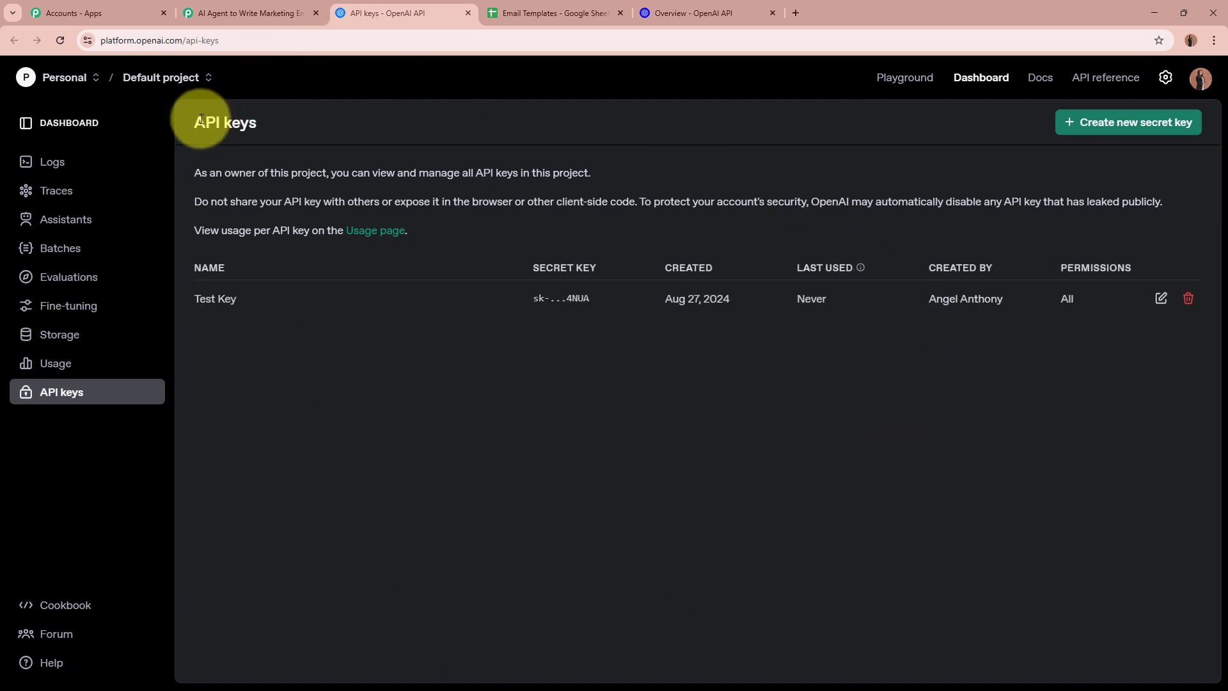
Begin creating a new OpenAI secret key, then cancel without creating one
left_click(336, 121)
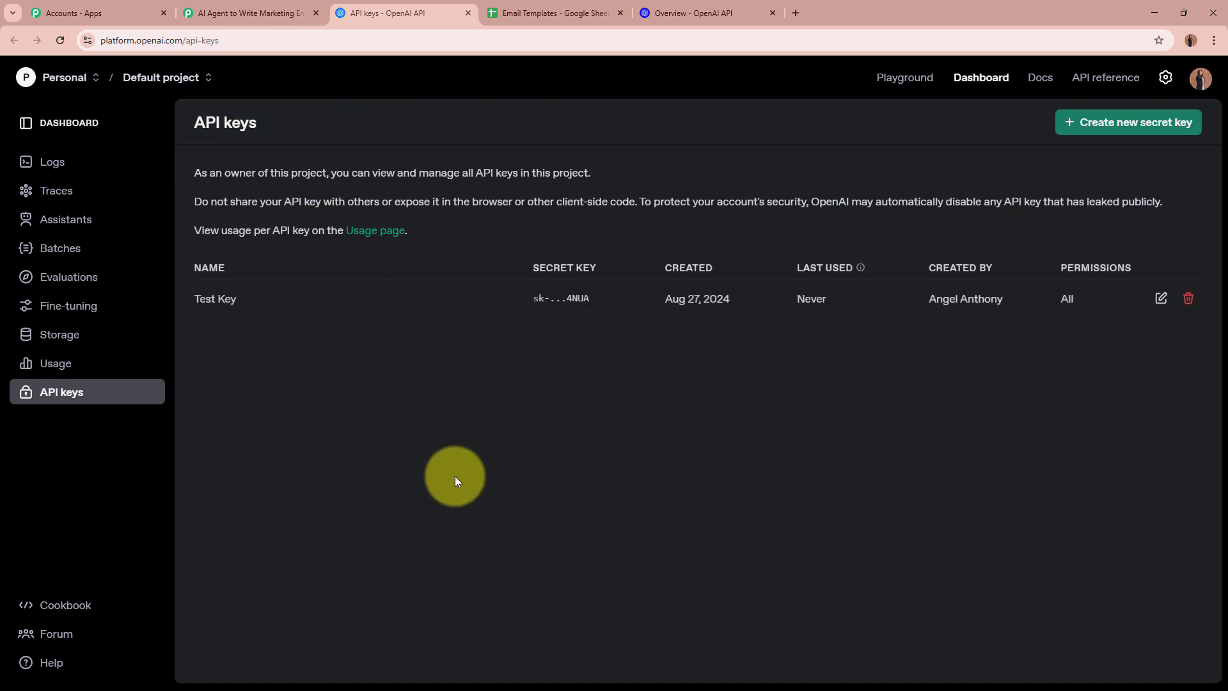
left_click(1145, 123)
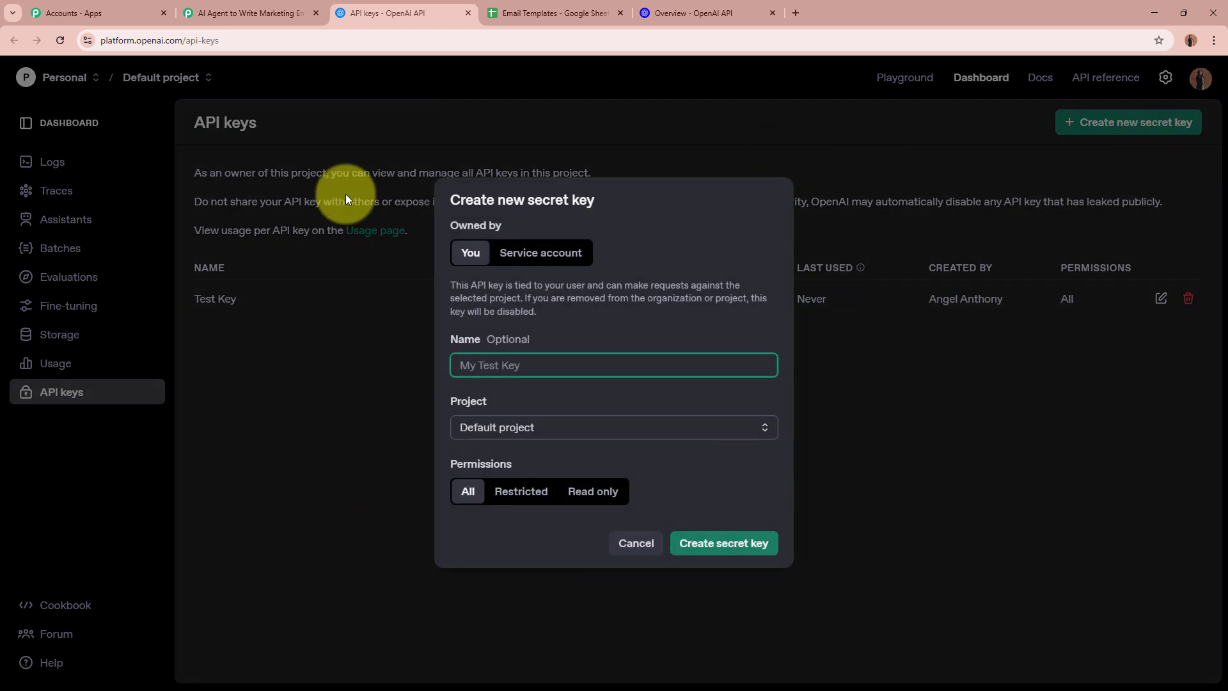
left_click_drag(451, 339, 527, 342)
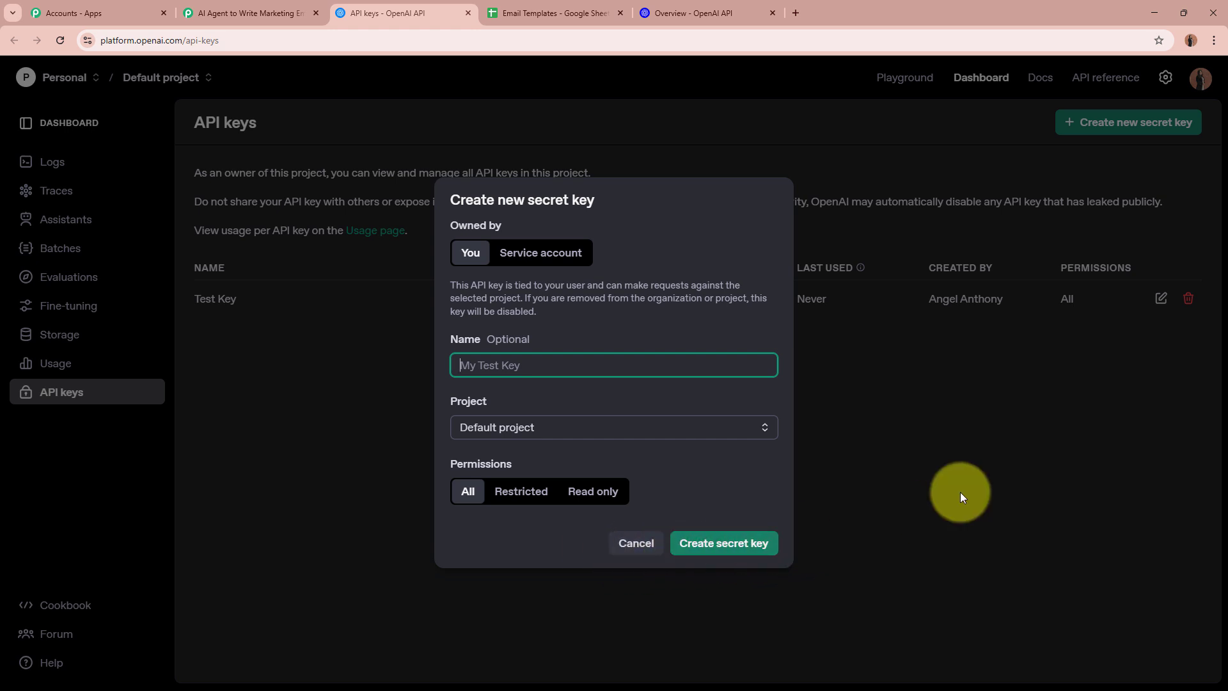
left_click(961, 493)
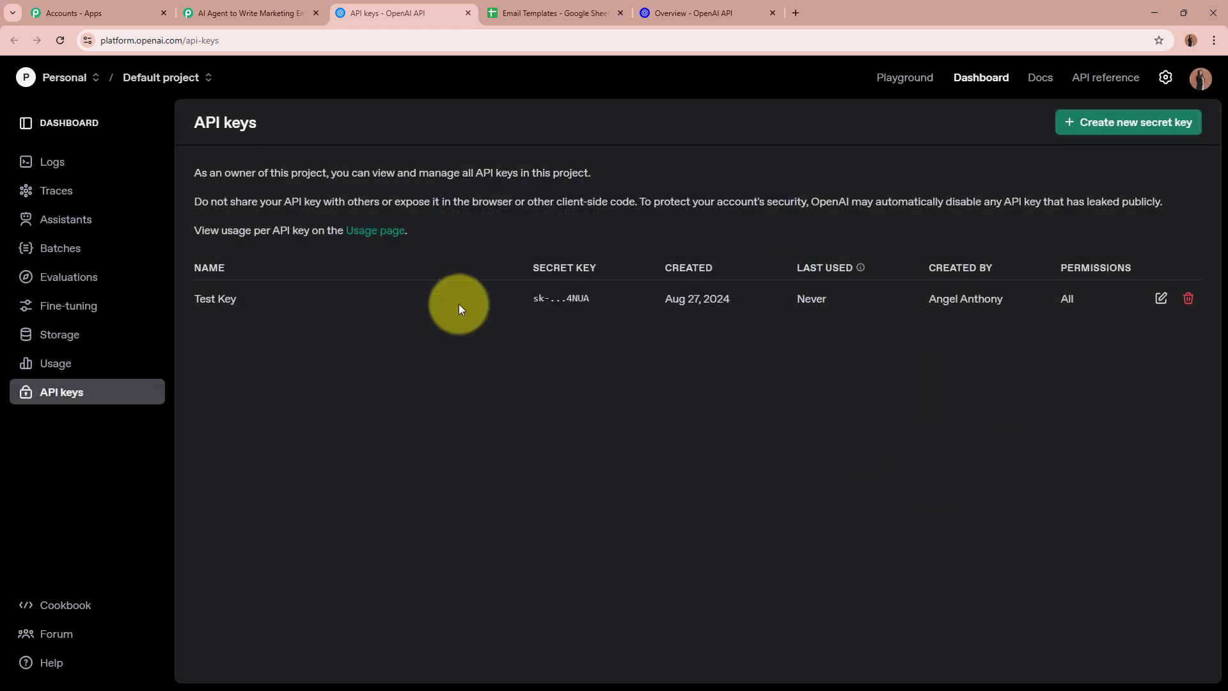
Close the API keys tab and reuse the existing OpenAI connection #14 instead
left_click(469, 13)
left_click(585, 422)
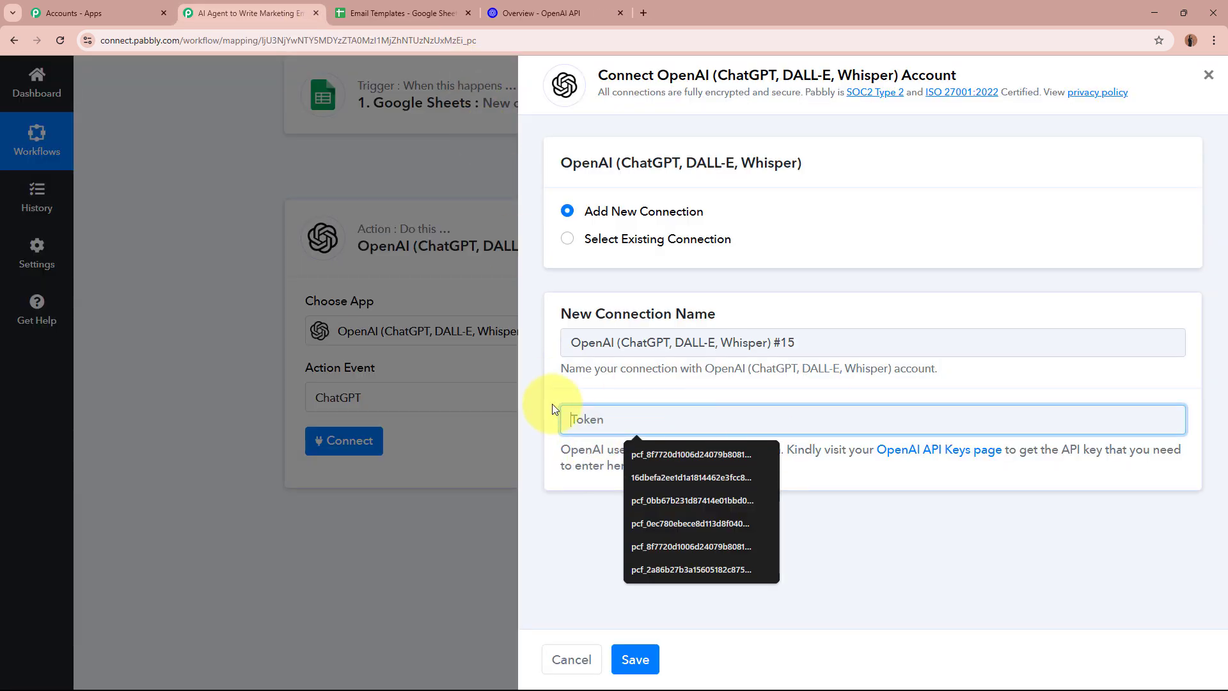
left_click(608, 381)
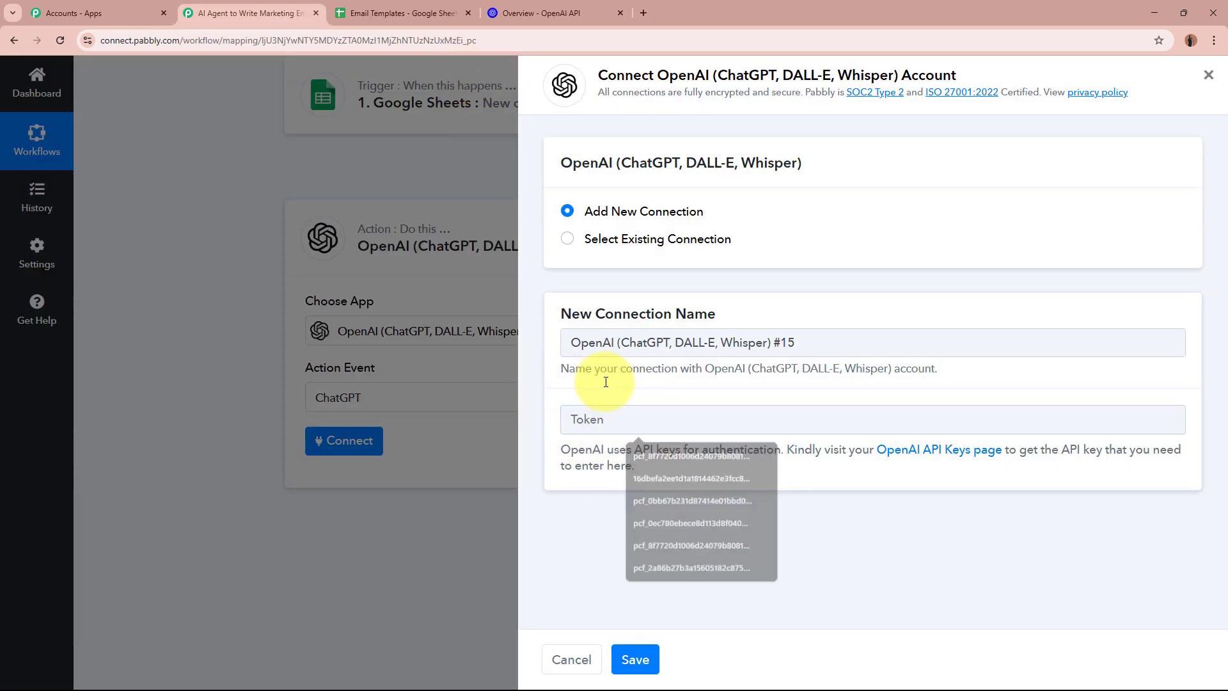
left_click(563, 241)
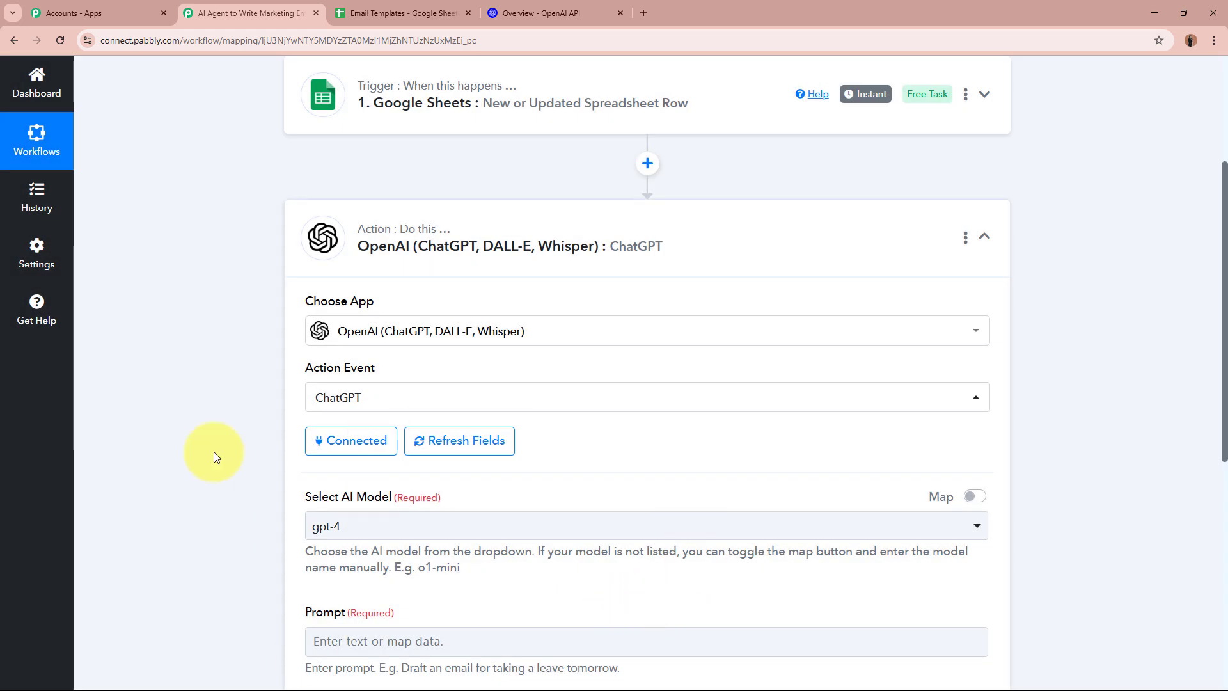
Change the OpenAI step's AI model from gpt-4 to gpt-4o-mini
scroll(186, 452, "down", 2)
left_click_drag(308, 369, 462, 370)
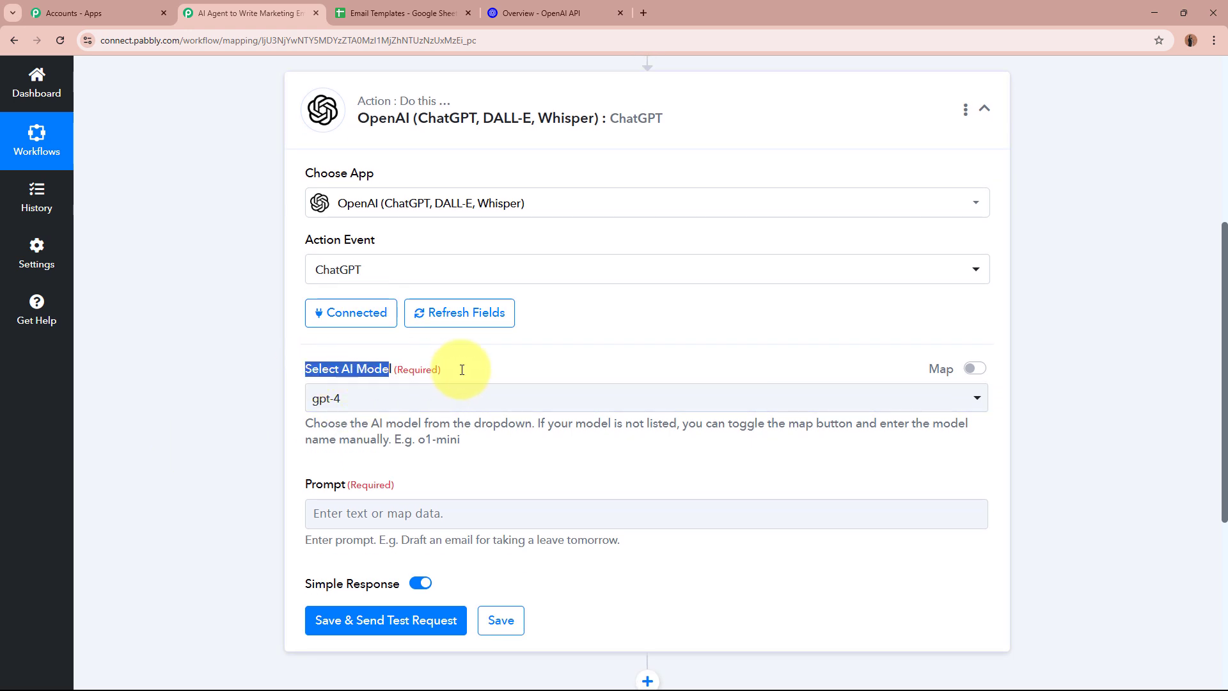
left_click(188, 417)
scroll(179, 416, "down", 1)
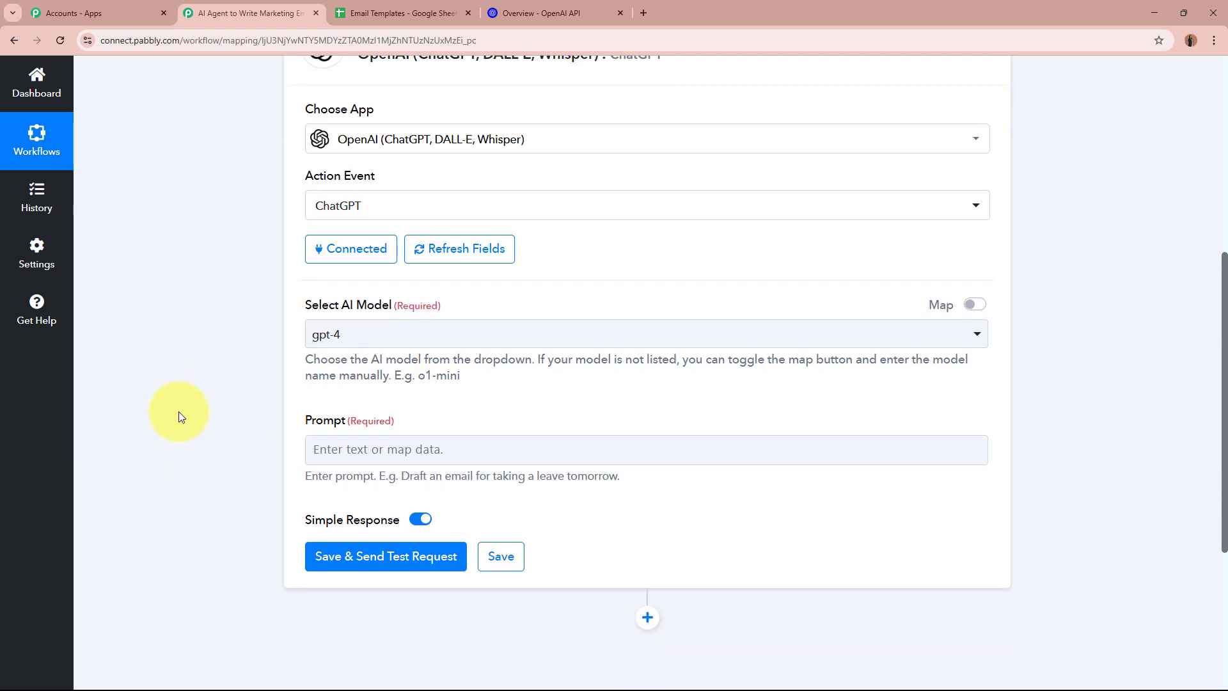
left_click(384, 335)
left_click(349, 433)
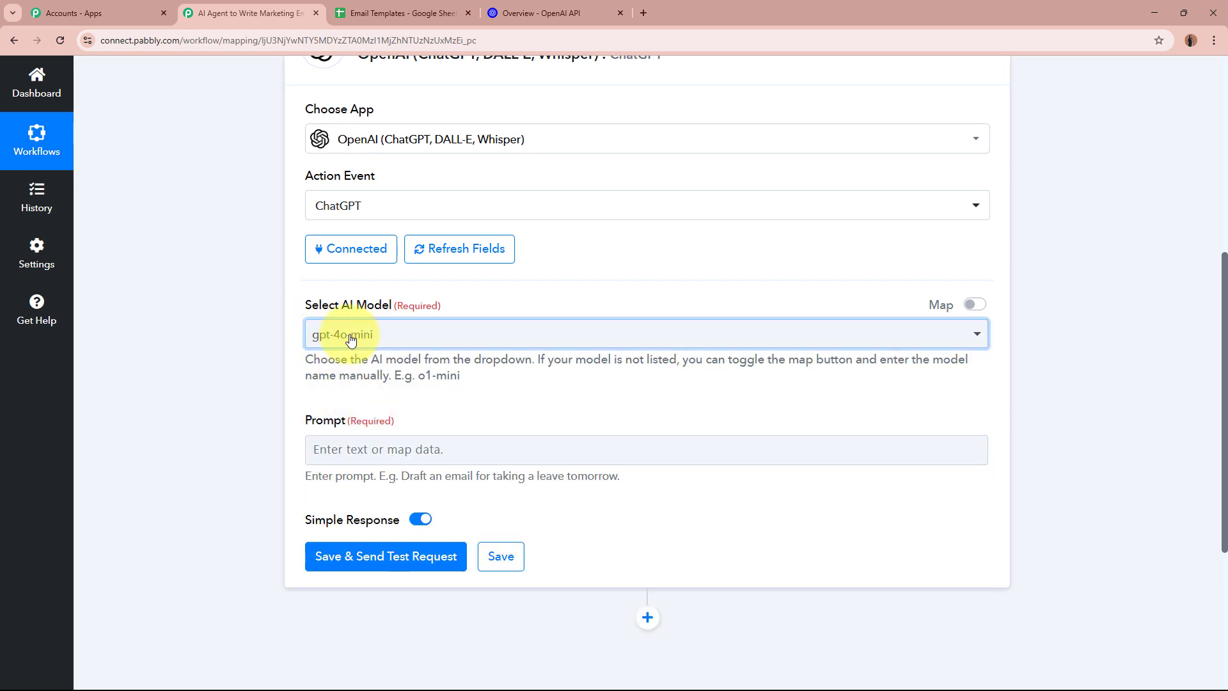
left_click(391, 339)
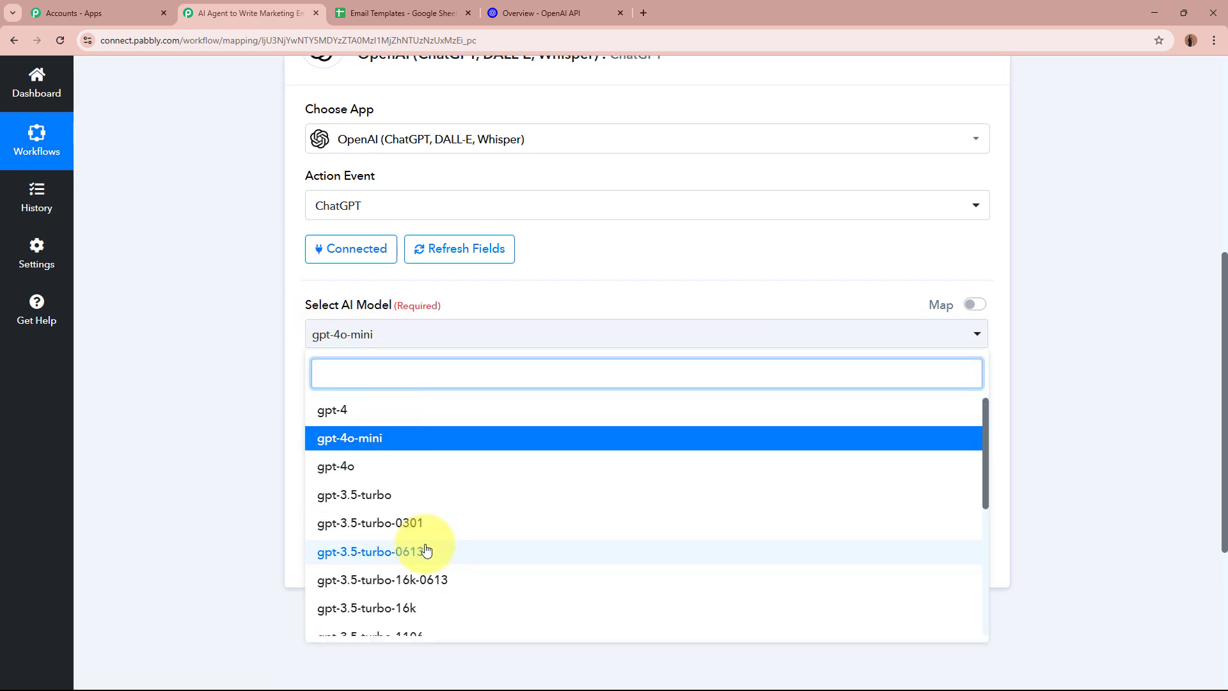
scroll(425, 549, "down", 3)
scroll(425, 548, "up", 5)
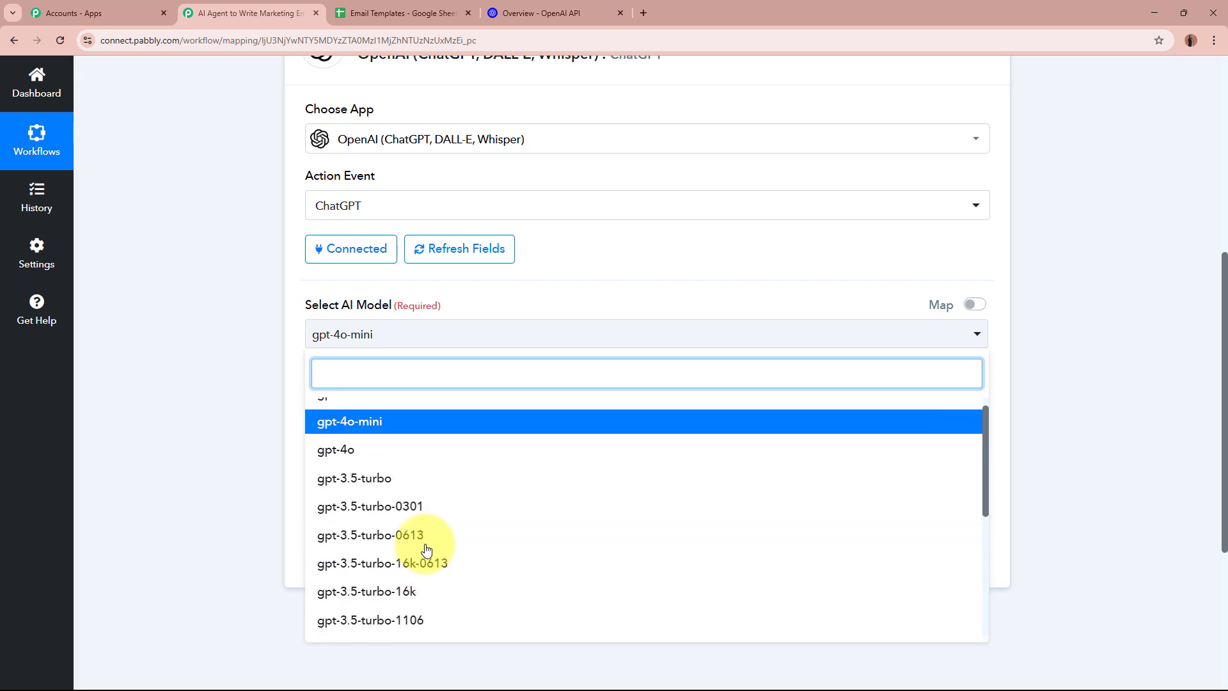
left_click(254, 378)
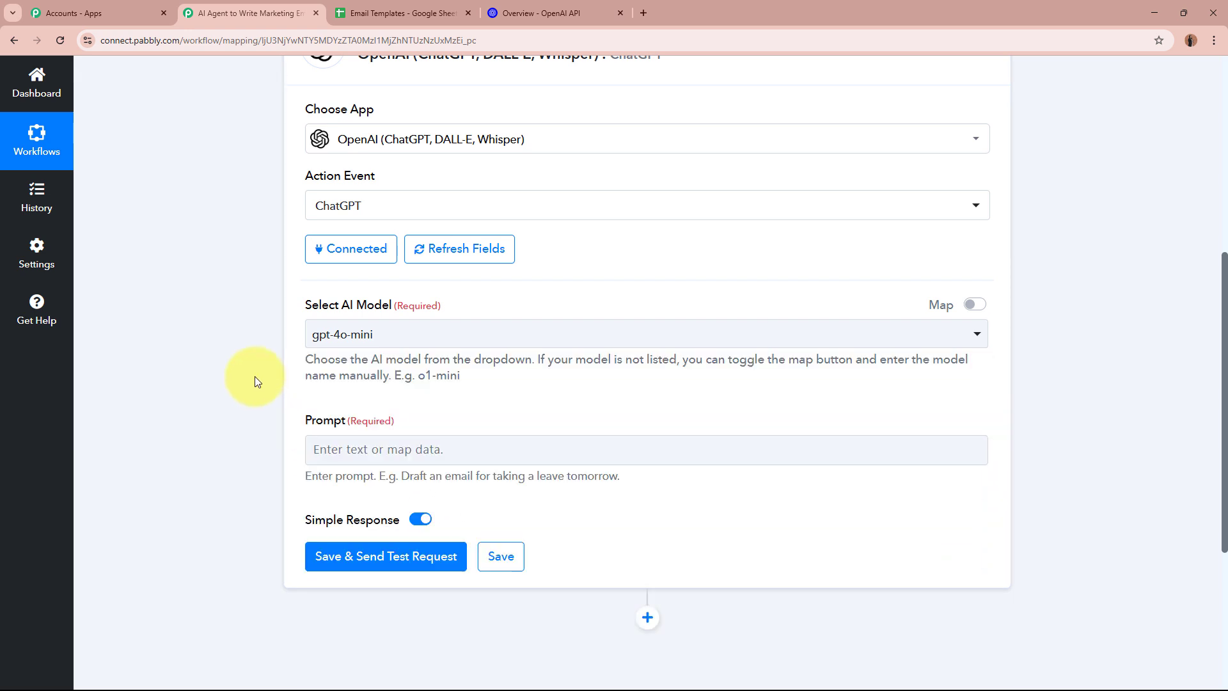
scroll(203, 398, "down", 1)
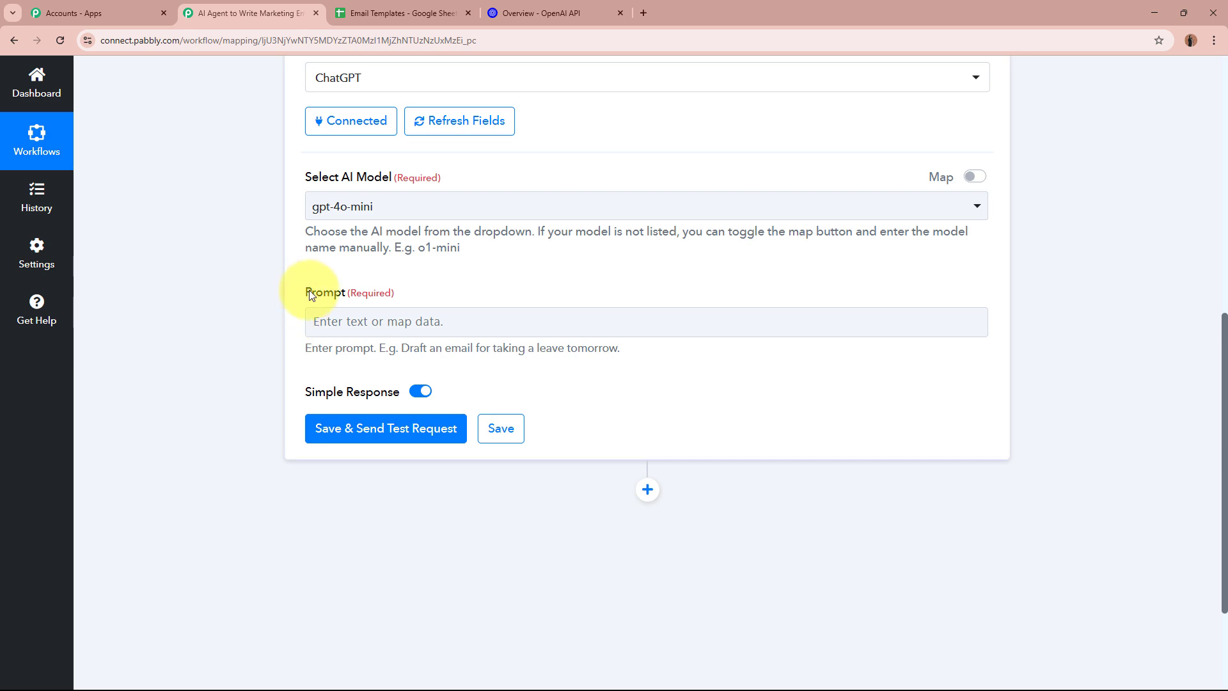
left_click_drag(311, 291, 428, 294)
left_click(195, 341)
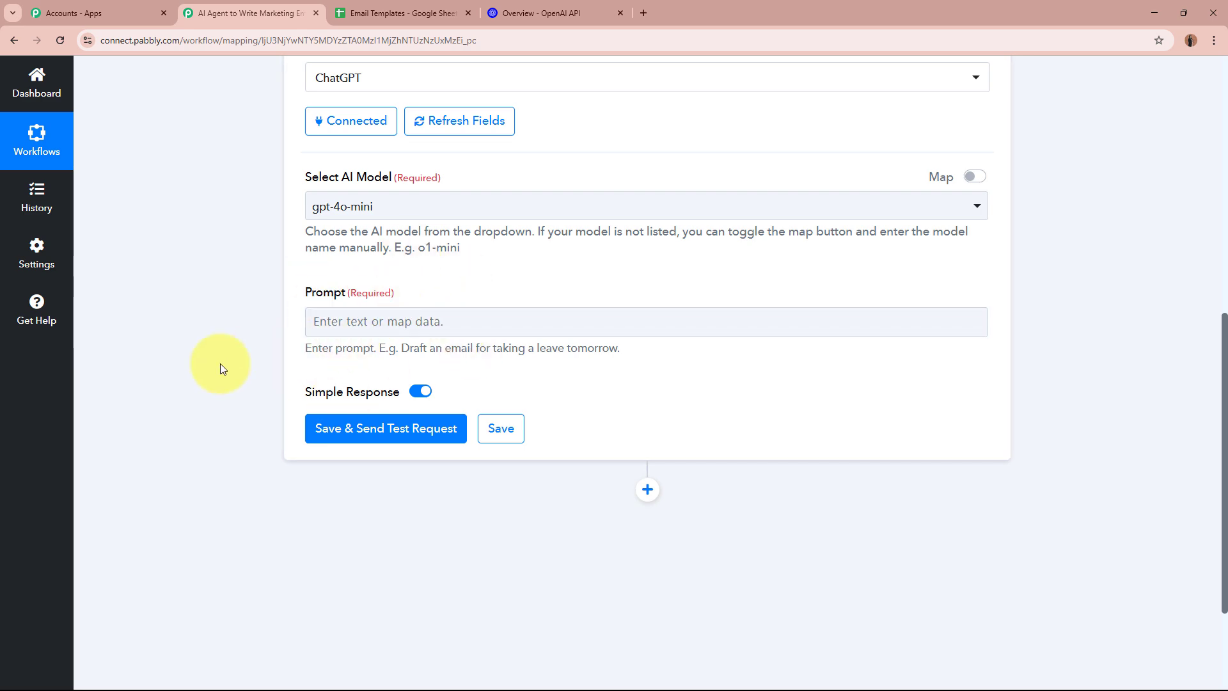
Paste the prepared DivineGlamour marketing-email prompt, asking for Subject Line/Email Body JSON, into Prompt
scroll(220, 364, "up", 4)
scroll(234, 363, "down", 4)
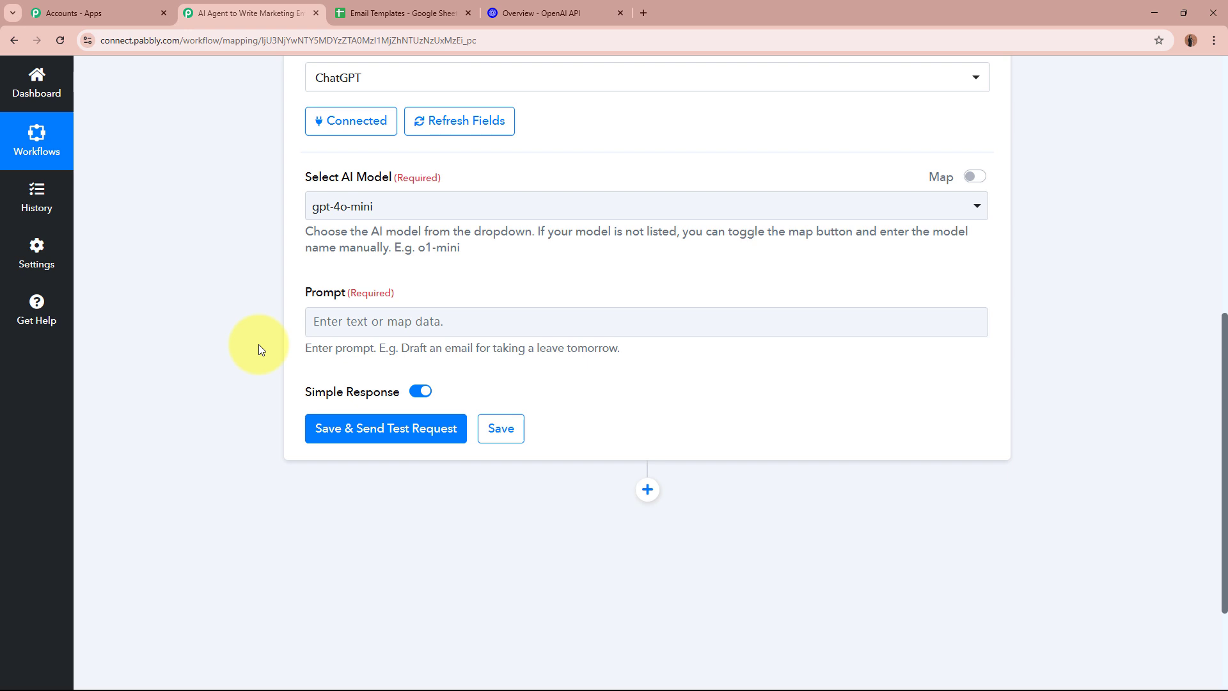
left_click(387, 323)
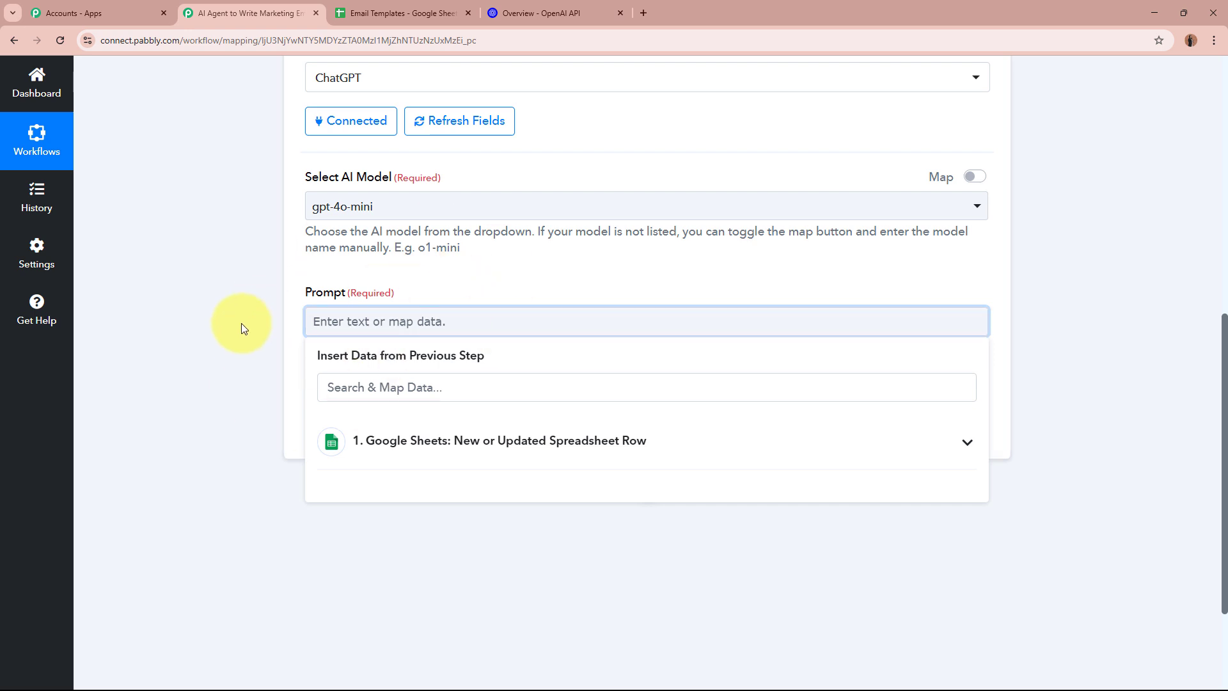
key("ctrl+v")
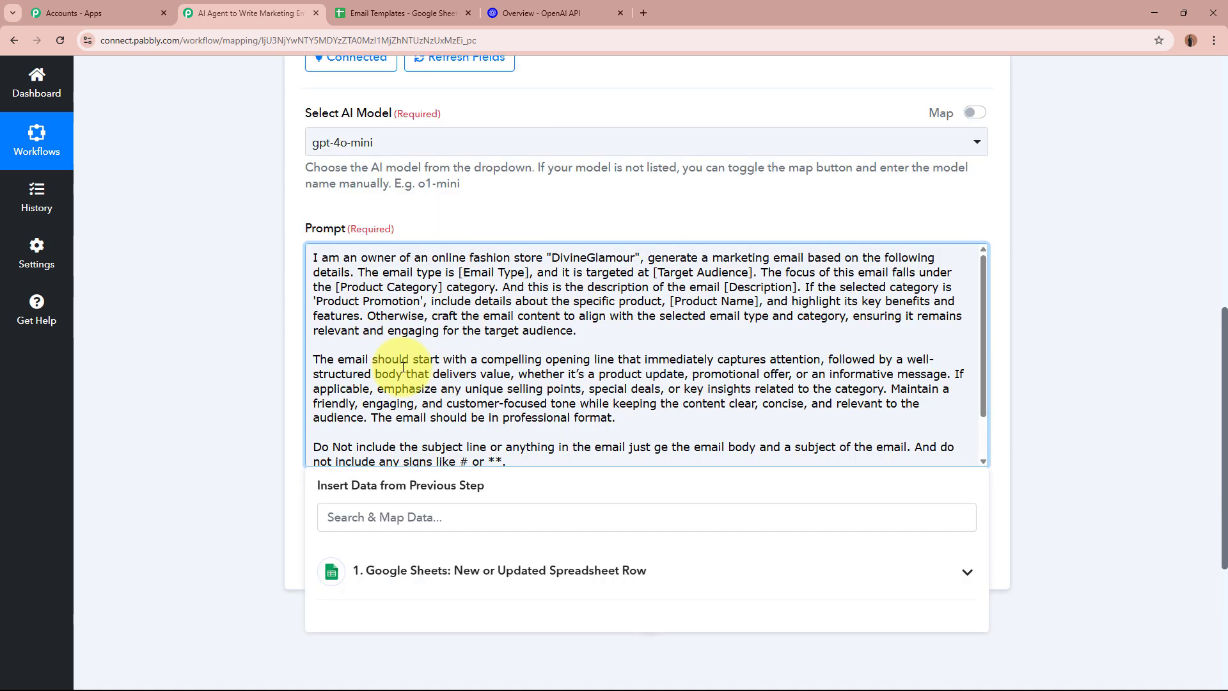
scroll(487, 298, "down", 1)
scroll(487, 298, "up", 1)
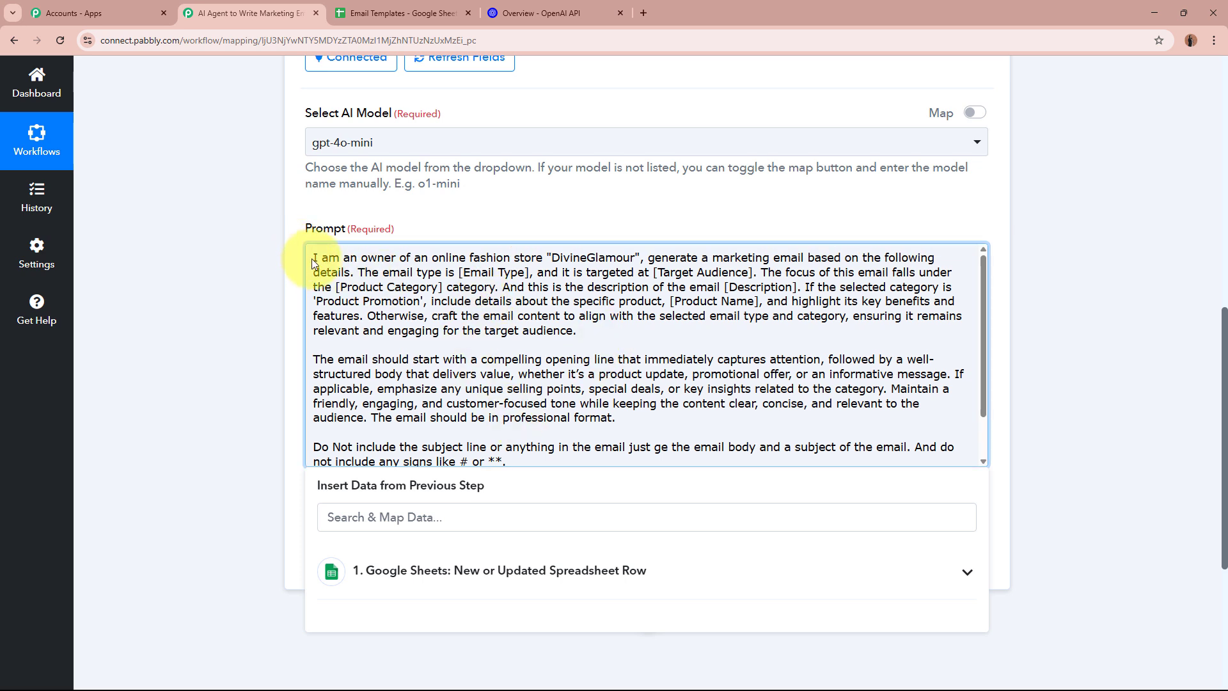
left_click_drag(312, 258, 465, 376)
Fix the 'just ge' typo to 'just give' and check the no-subject, no-symbols instructions
left_click(464, 375)
scroll(544, 384, "down", 1)
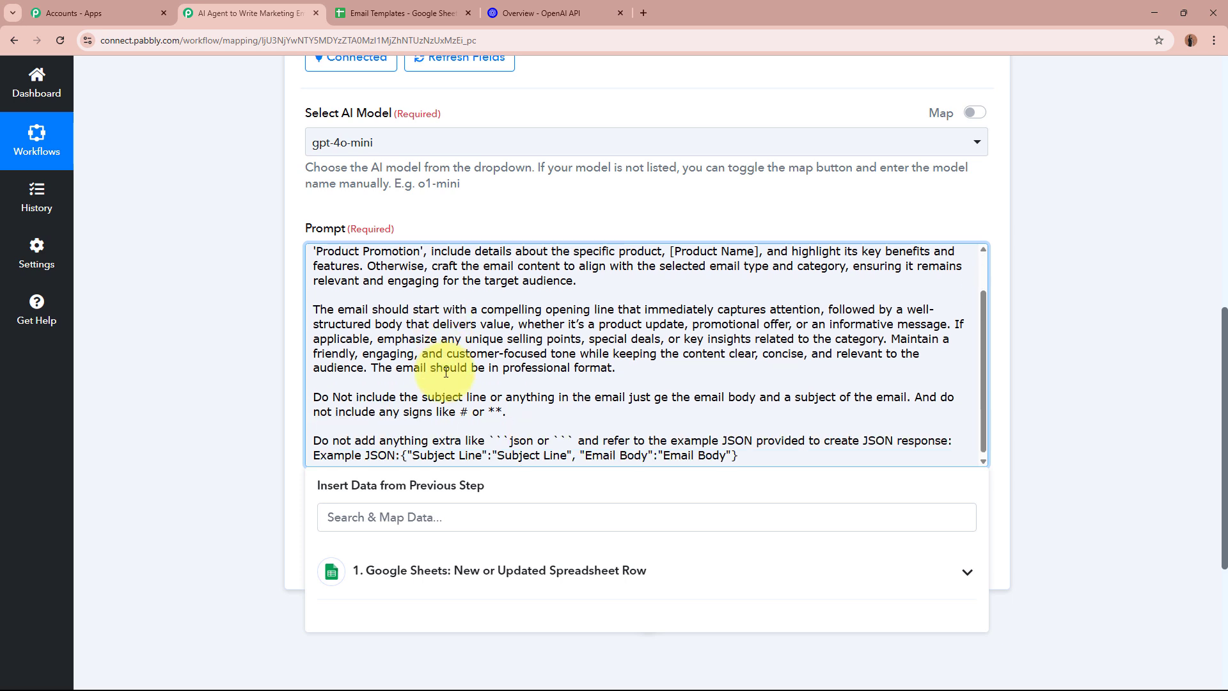
left_click_drag(527, 321, 479, 351)
left_click(477, 352)
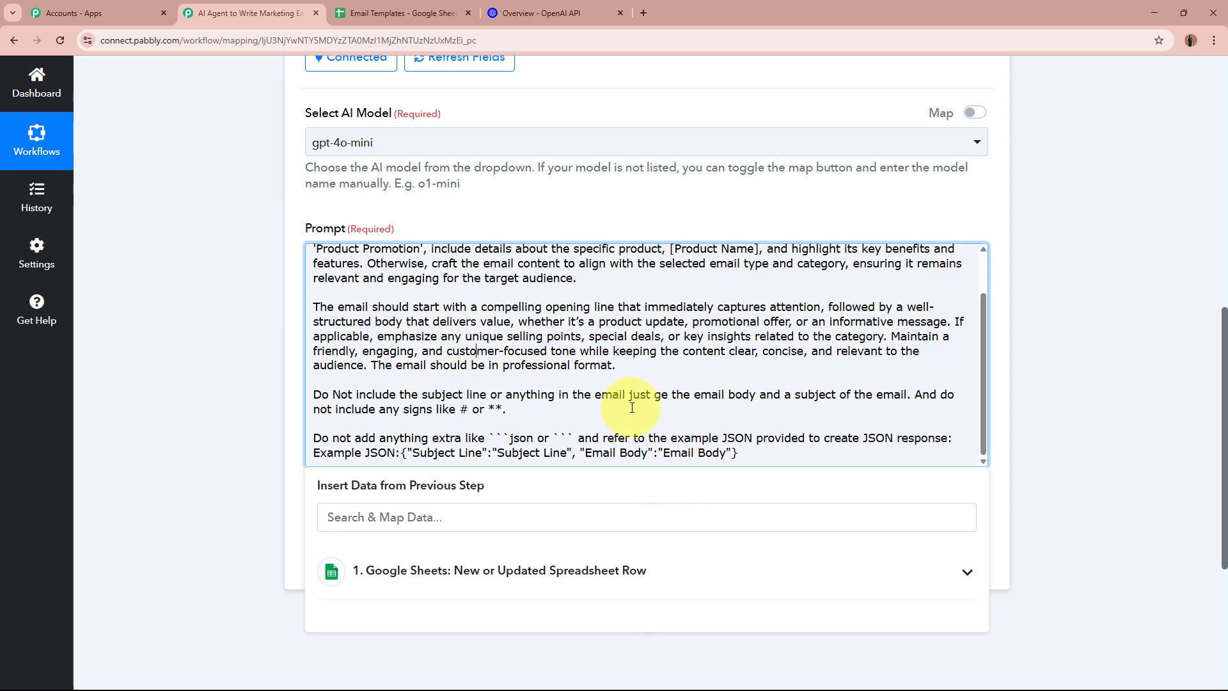
scroll(649, 224, "down", 2)
left_click_drag(652, 223, 614, 238)
left_click(410, 238)
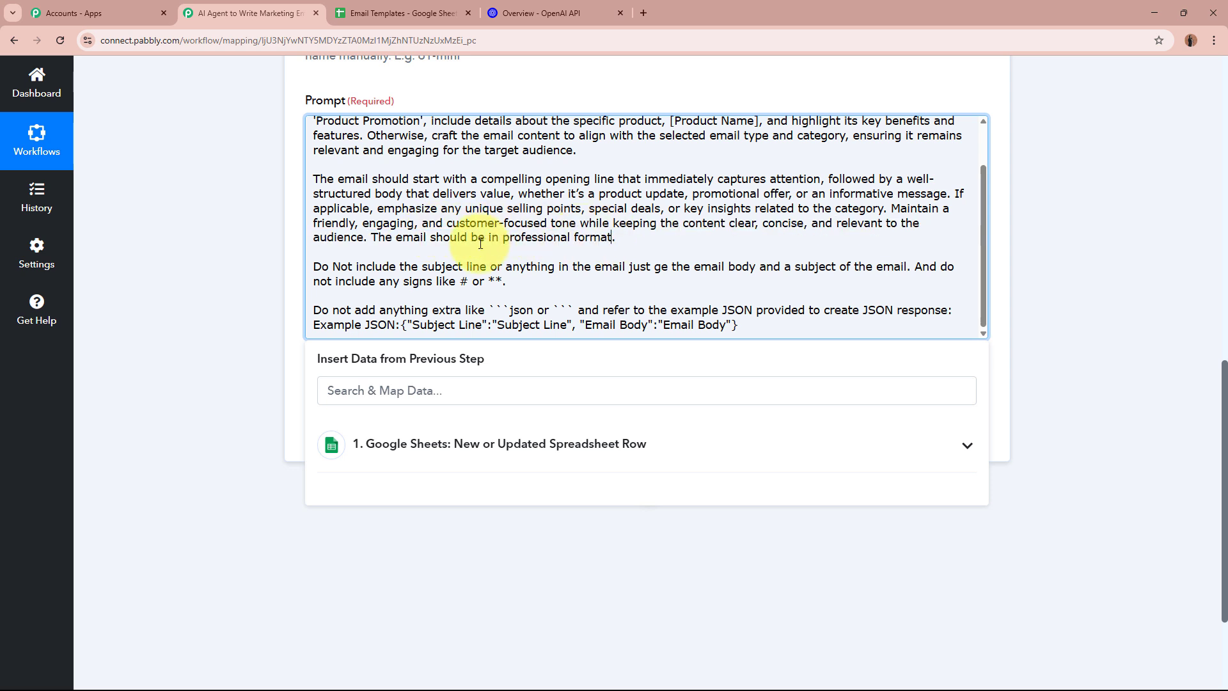
left_click_drag(333, 267, 621, 265)
left_click_drag(503, 267, 785, 266)
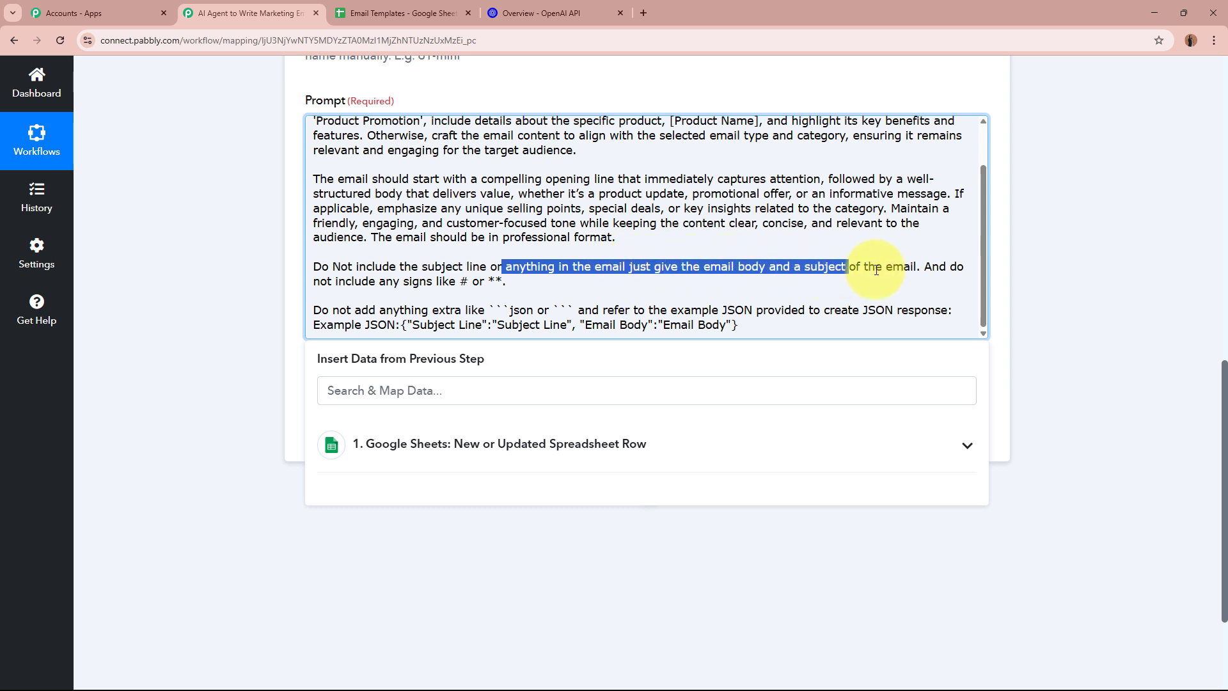
left_click_drag(947, 267, 499, 282)
left_click(507, 280)
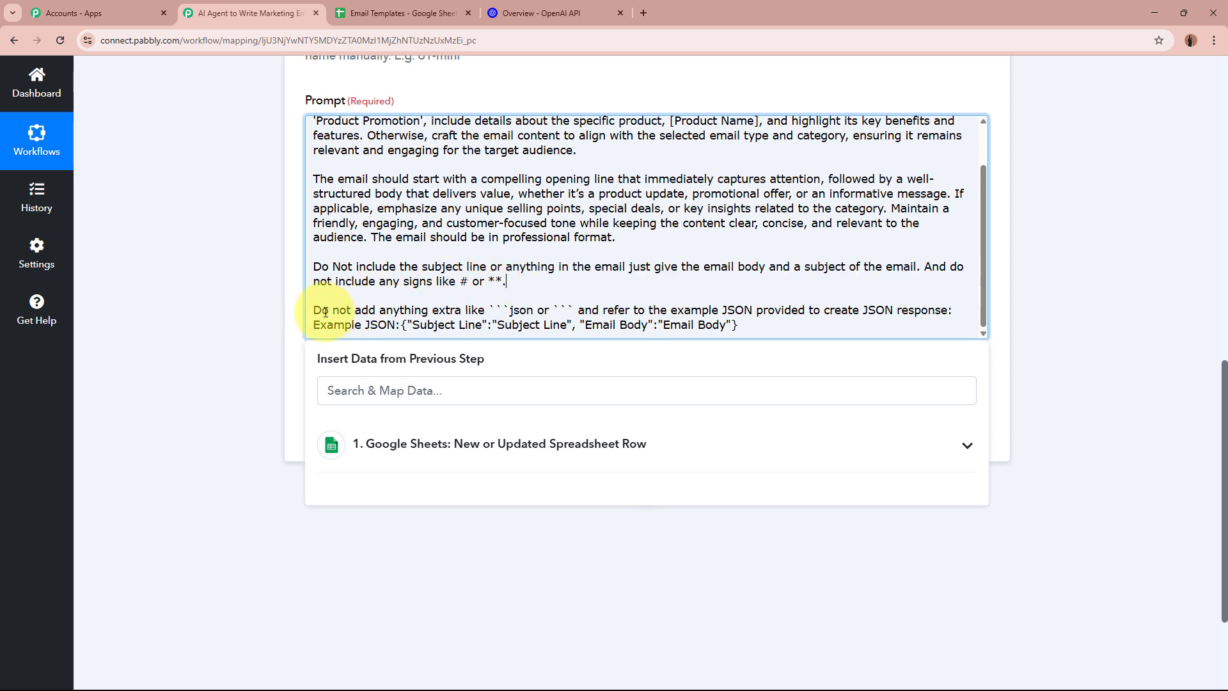
Review the example JSON paragraph and the opening-line and tone guidance in the prompt
left_click_drag(323, 311, 757, 320)
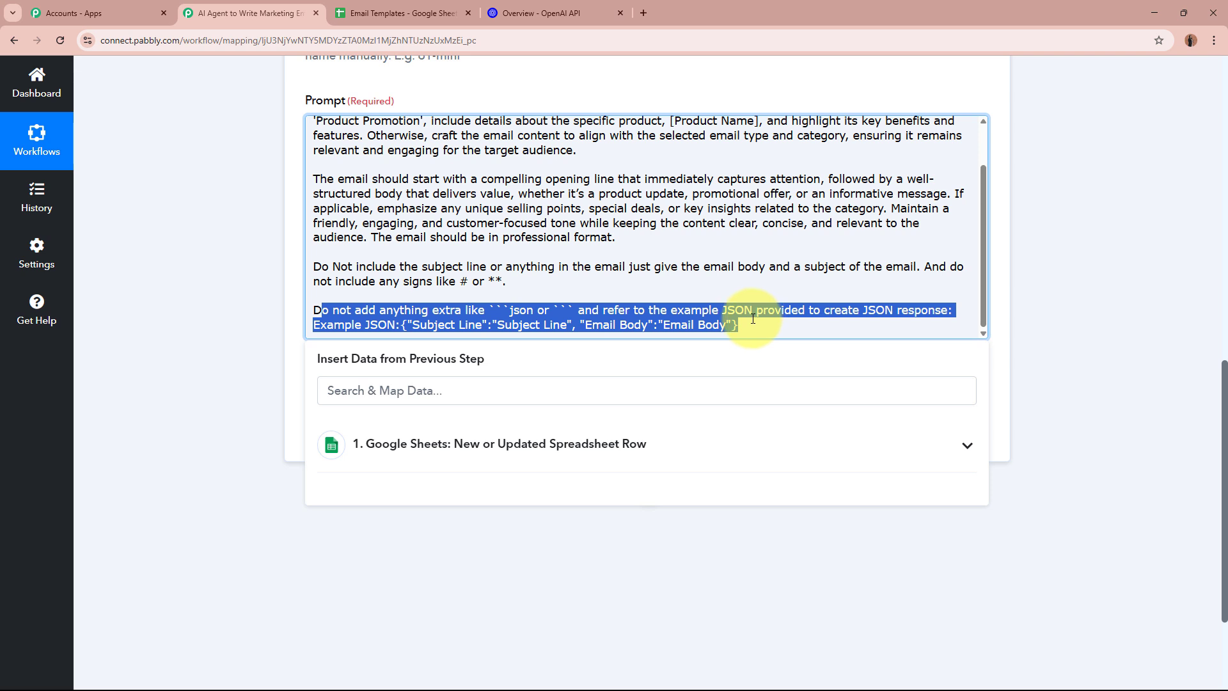
left_click(753, 319)
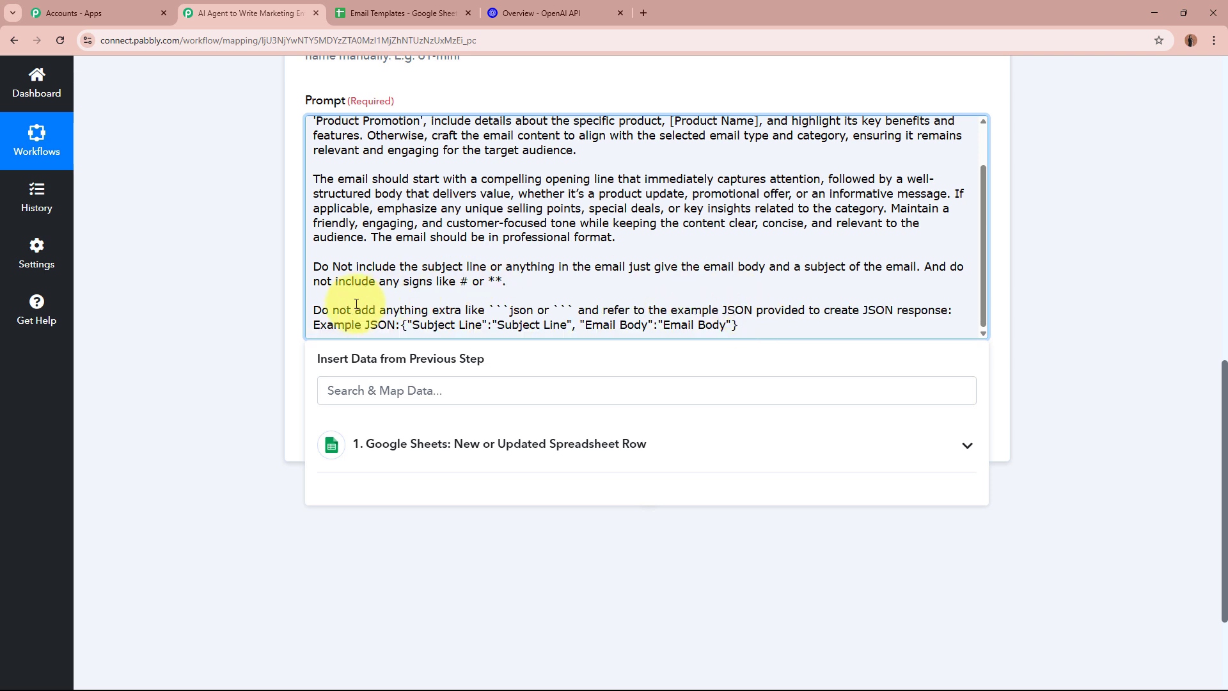
left_click(781, 325, "shift")
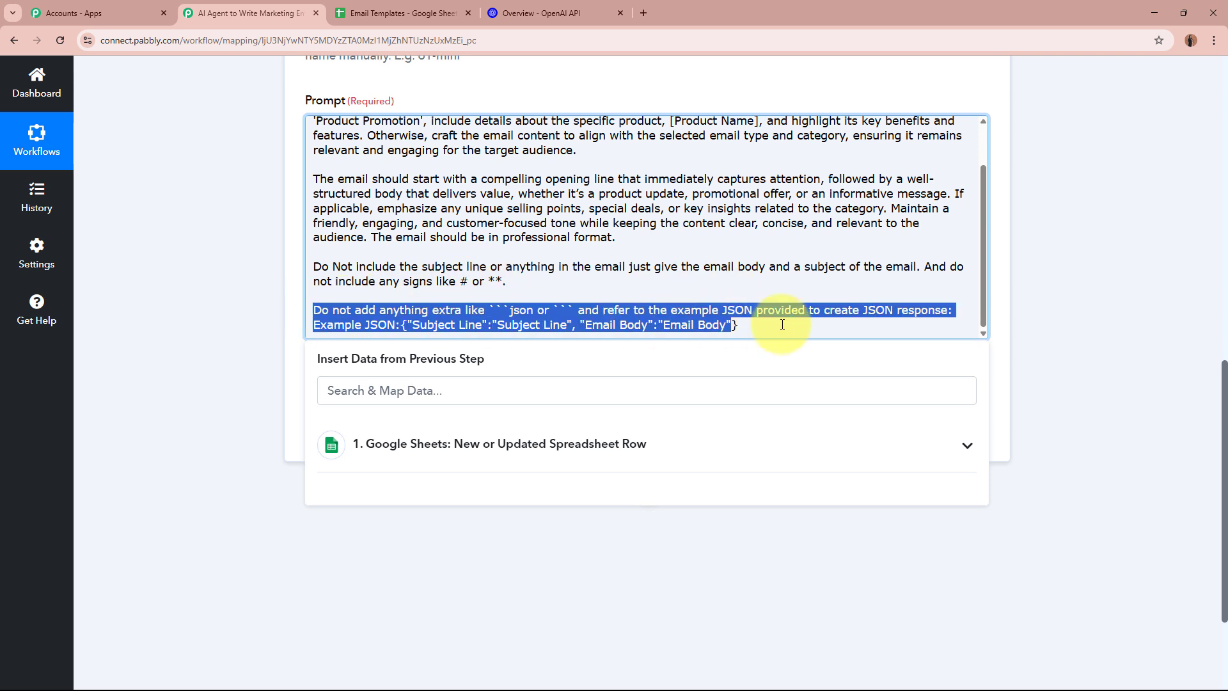
left_click(823, 324)
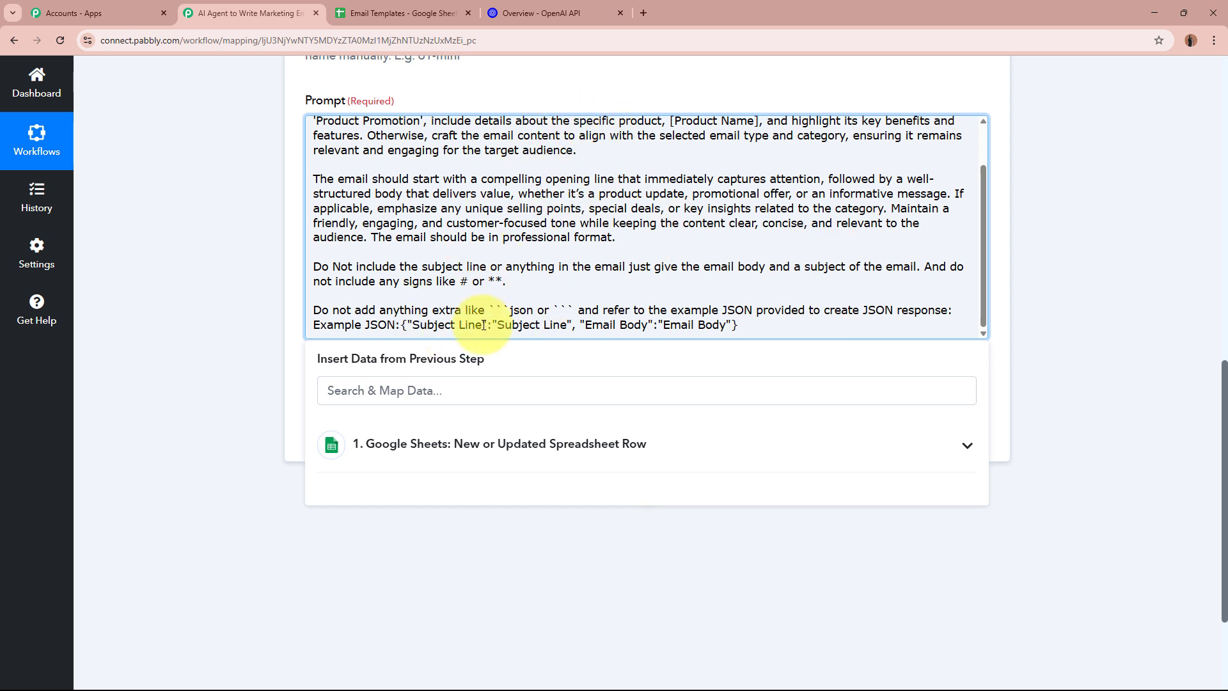
left_click(222, 294)
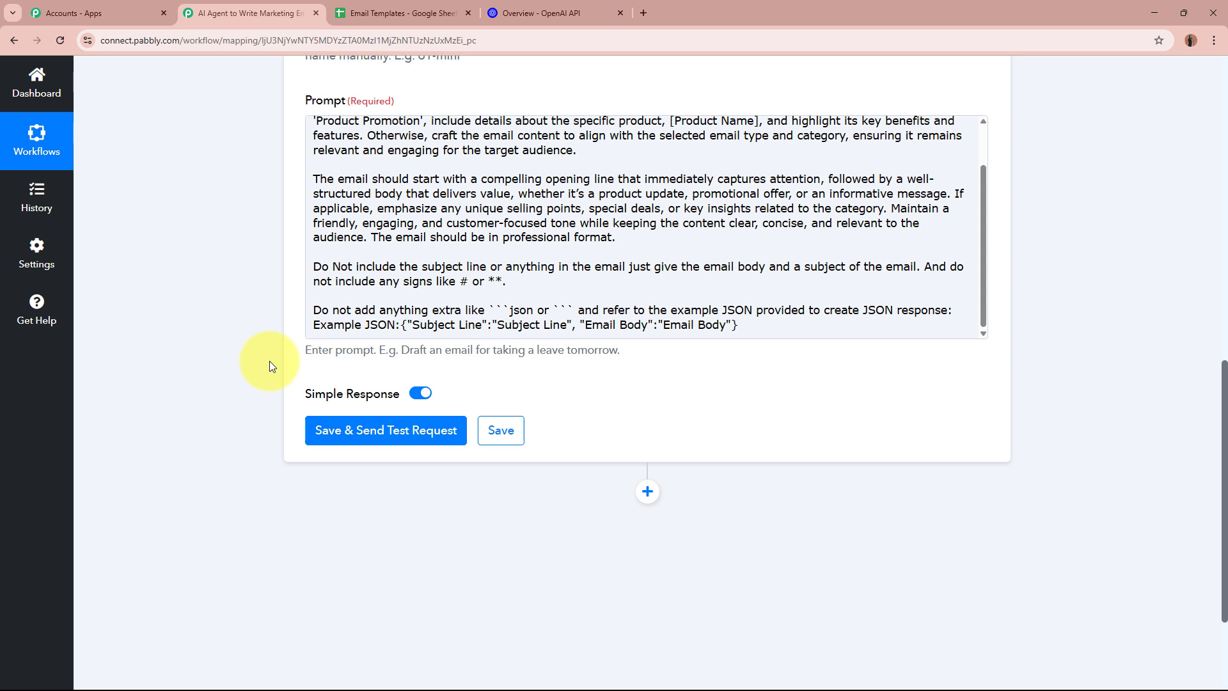
left_click(314, 312)
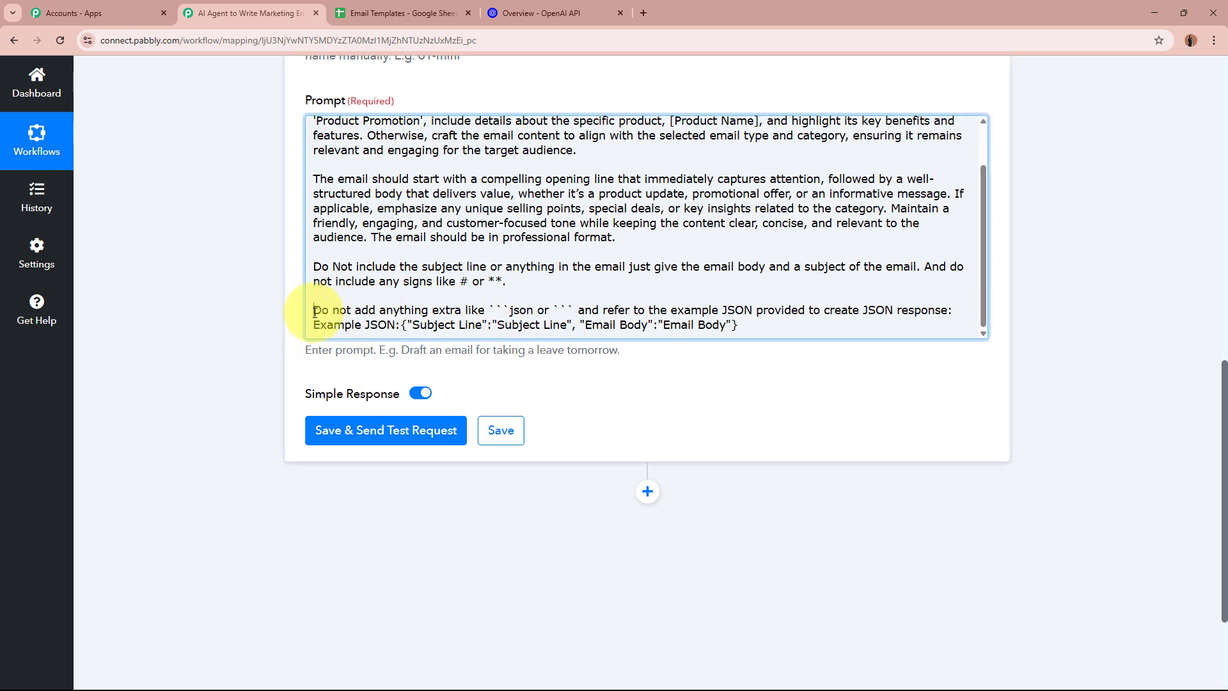
left_click_drag(314, 312, 766, 327)
left_click(766, 327)
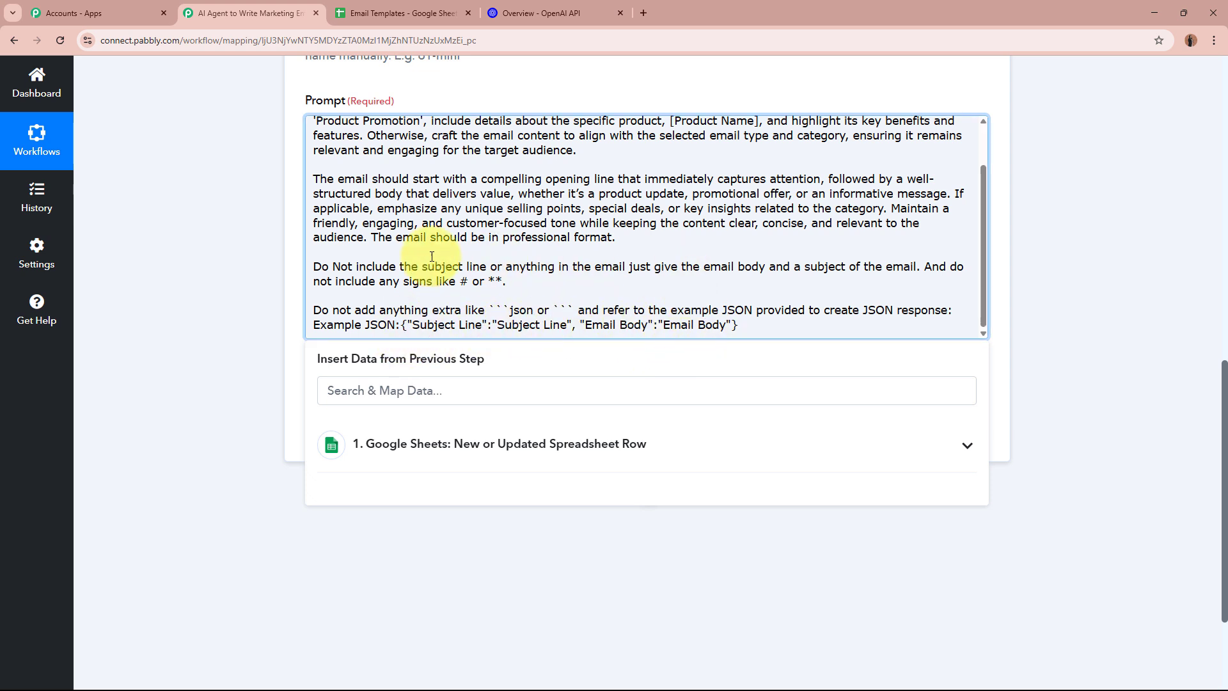
left_click_drag(311, 267, 509, 281)
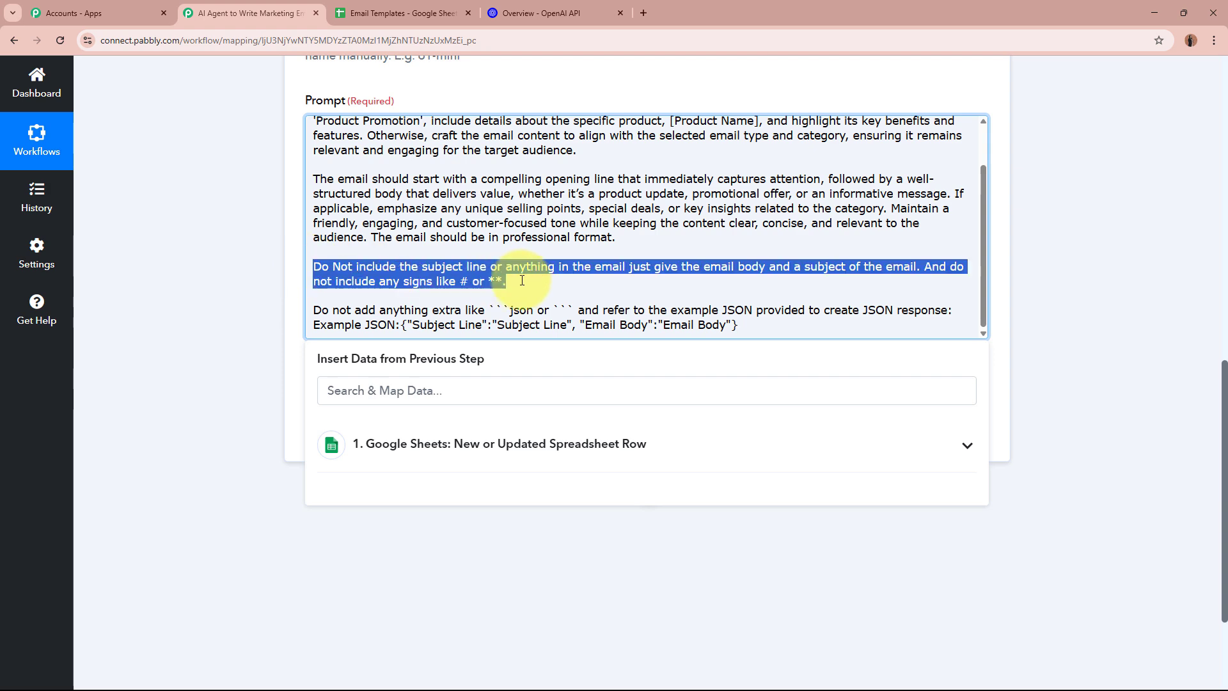
key("ctrl+Up")
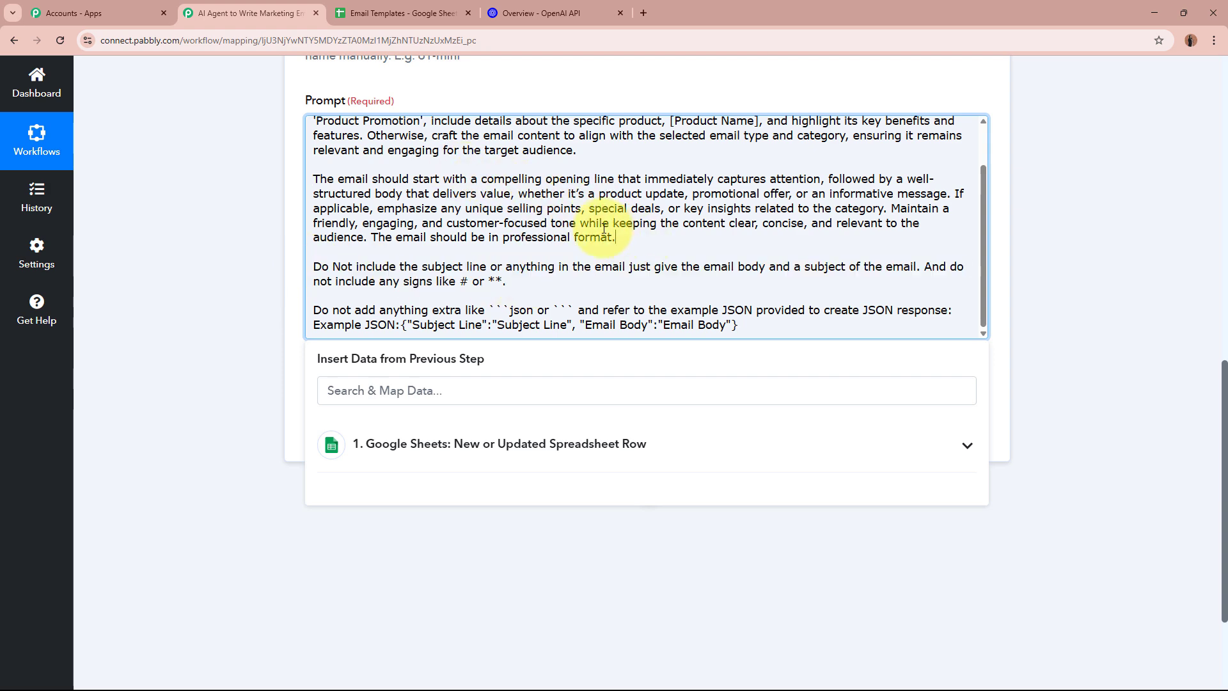
left_click_drag(616, 237, 405, 178)
left_click(405, 179)
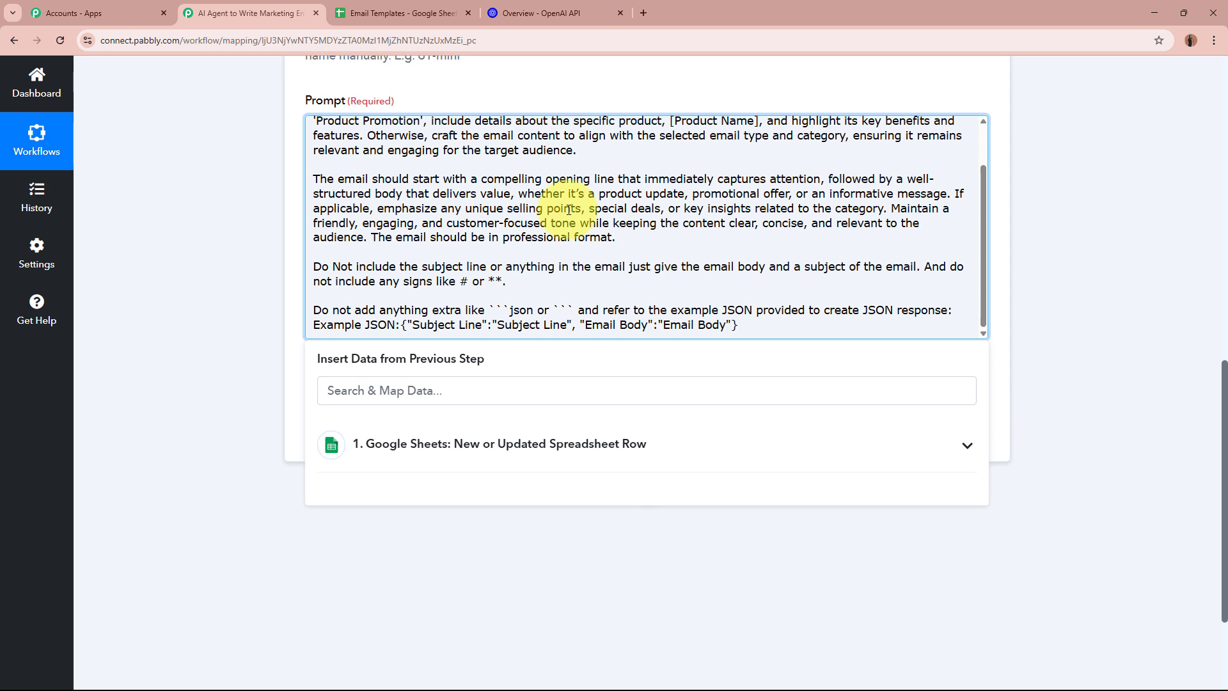
scroll(568, 209, "up", 1)
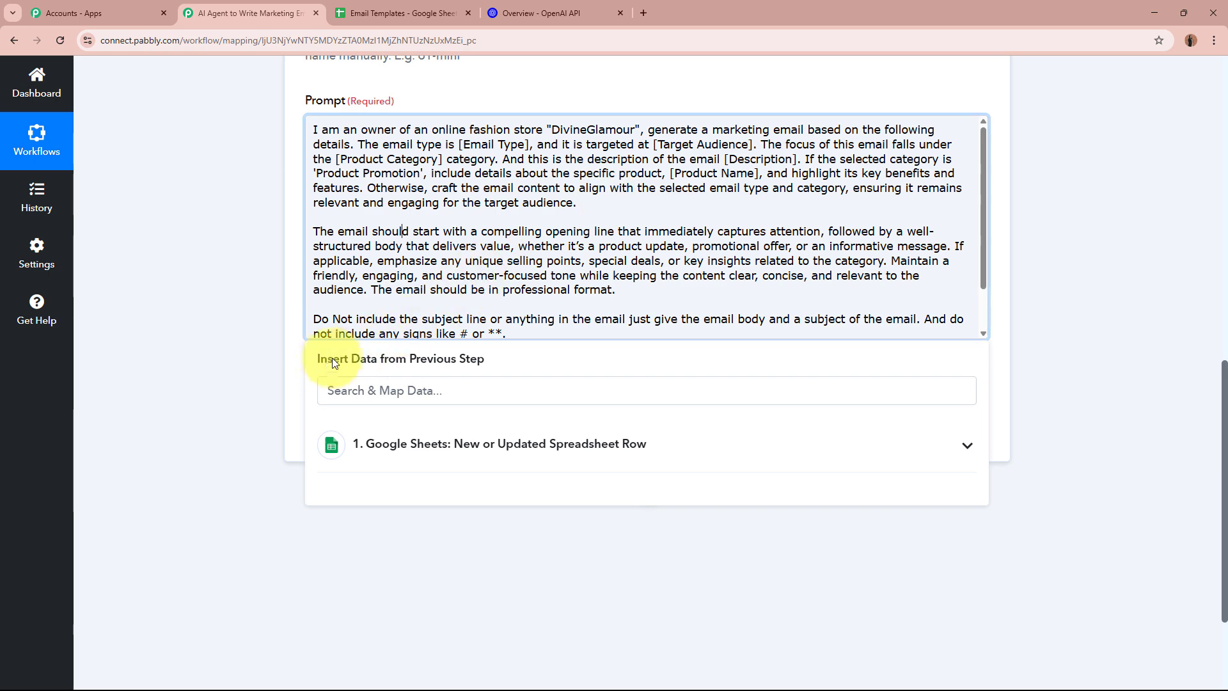
Replace the [Email Type] placeholder with the sheet's Email Type field
scroll(250, 325, "up", 10)
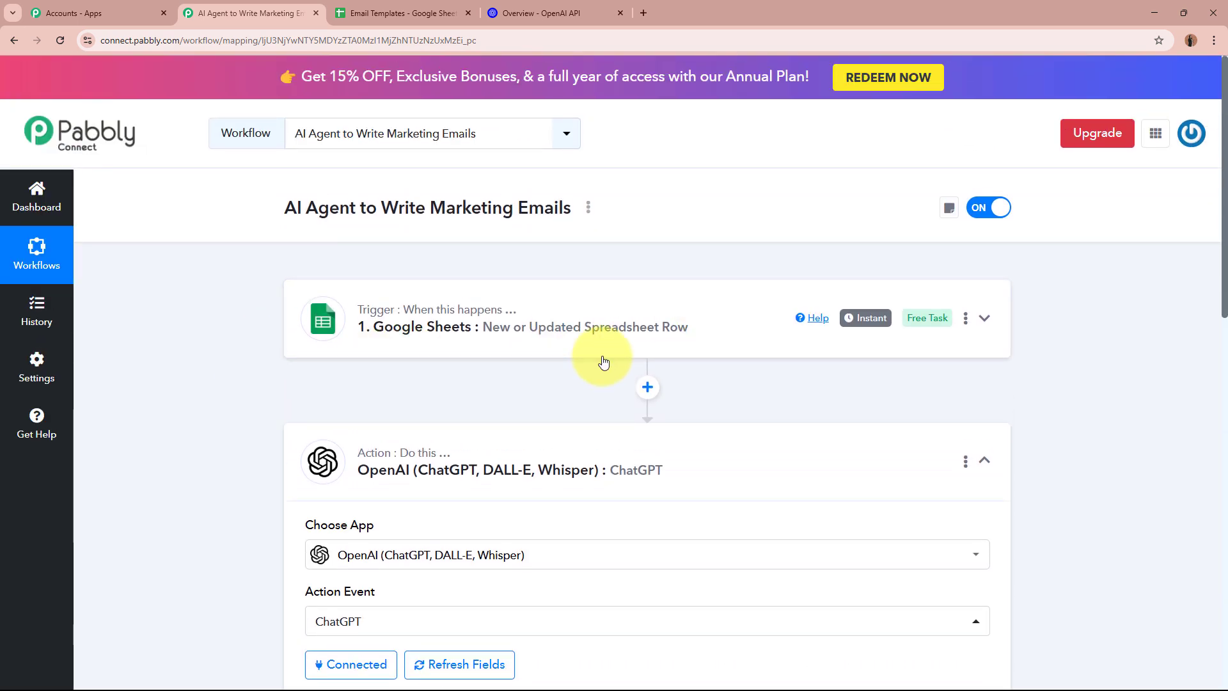
scroll(601, 348, "down", 9)
left_click_drag(459, 306, 529, 305)
scroll(524, 301, "down", 1)
scroll(473, 285, "down", 1)
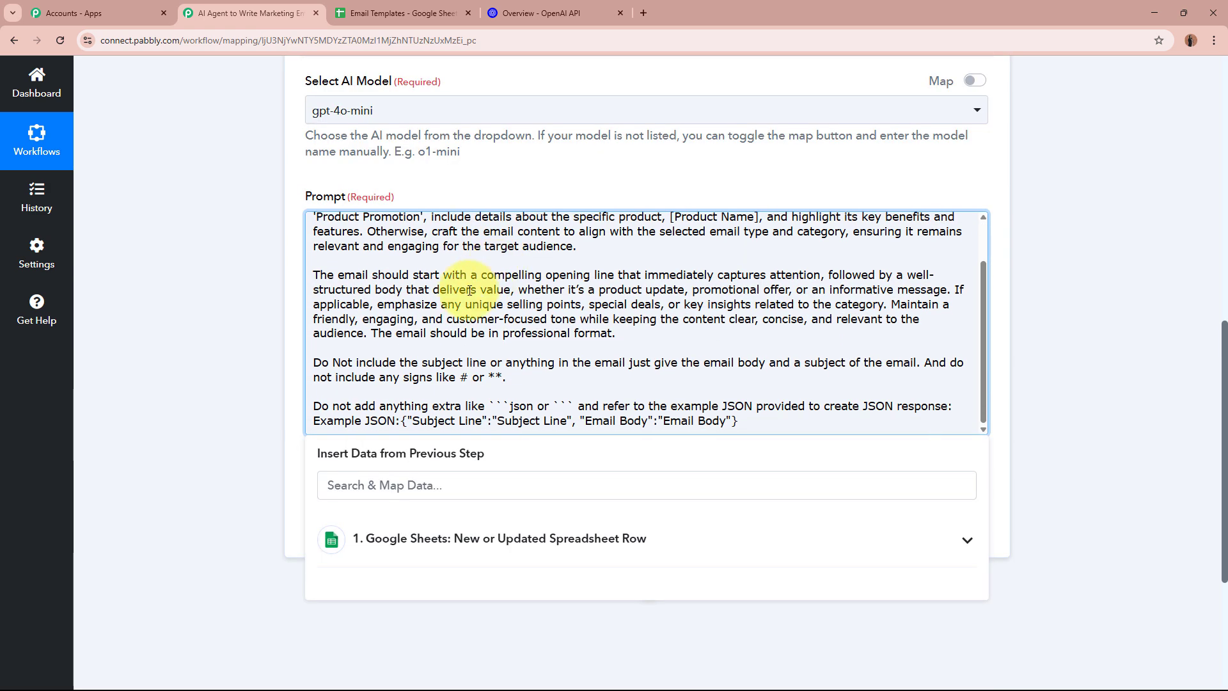
scroll(448, 304, "up", 1)
scroll(243, 372, "down", 1)
scroll(242, 373, "down", 2)
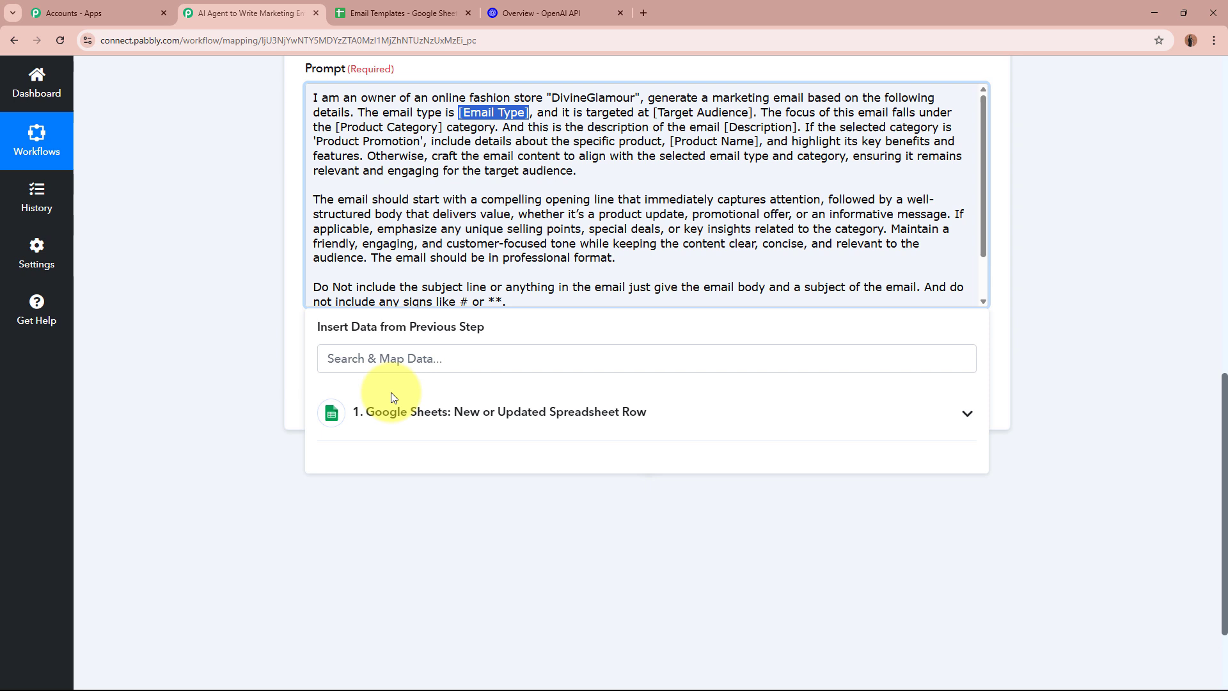
left_click(625, 411)
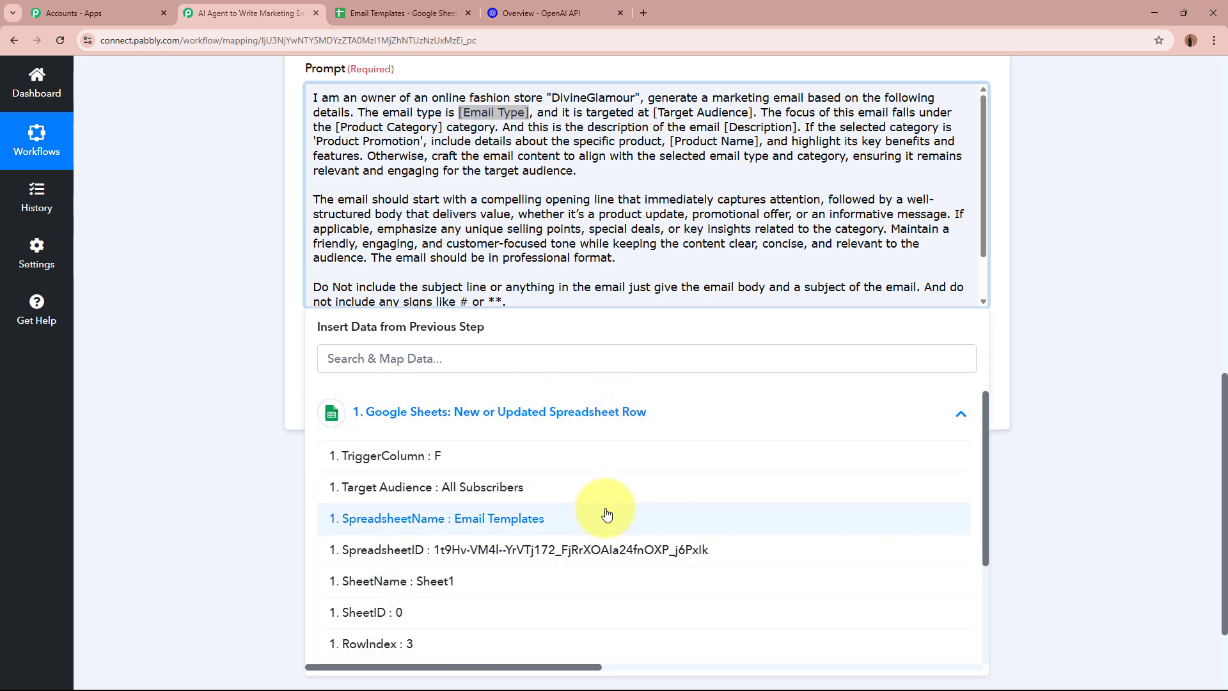
scroll(606, 509, "down", 3)
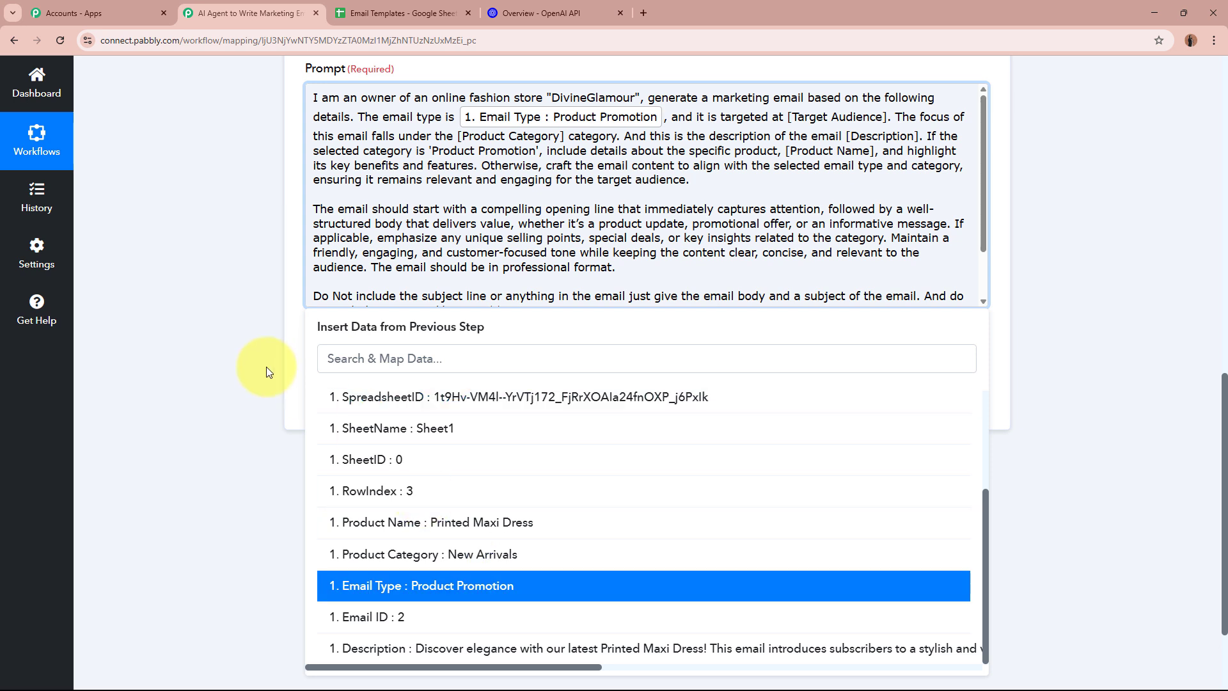
left_click(221, 298)
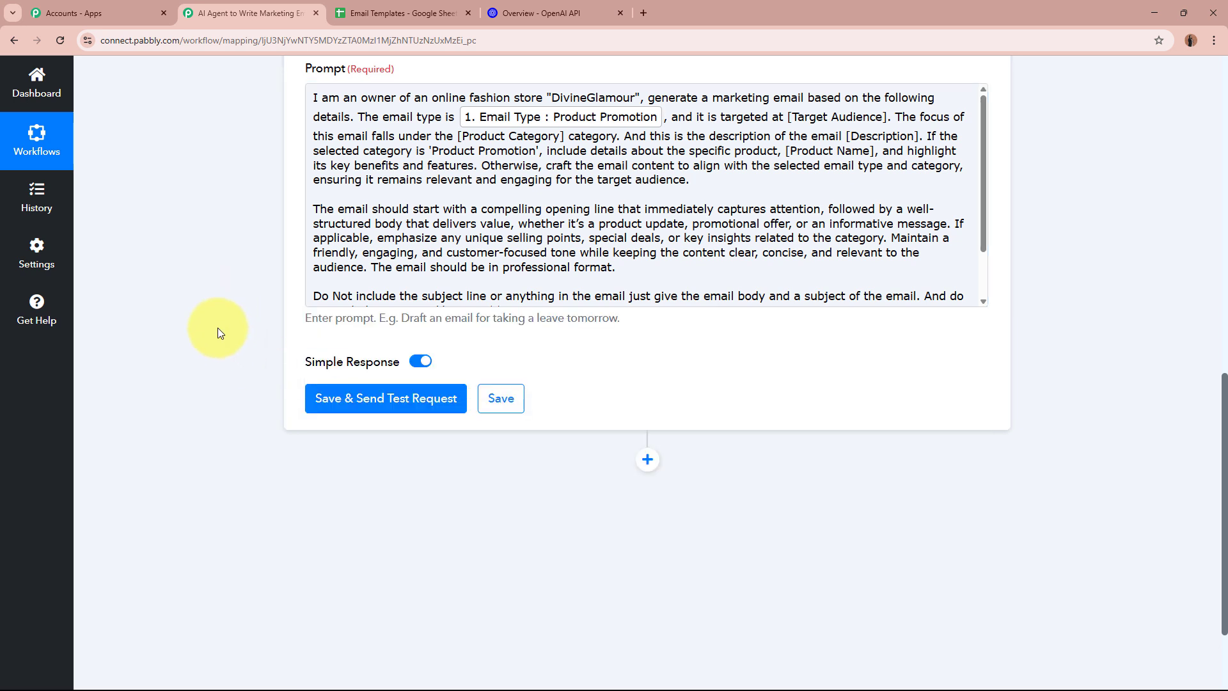
left_click(565, 181)
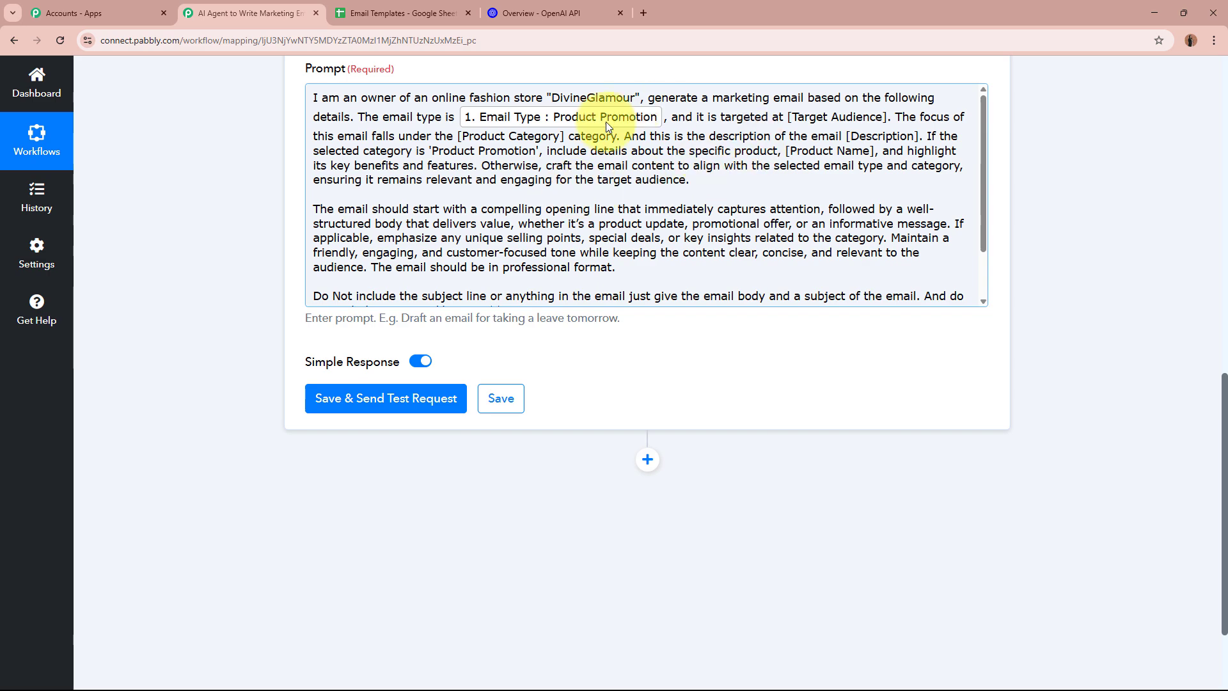
Replace the [Target Audience] placeholder with the sheet's Target Audience field
scroll(1056, 209, "up", 9)
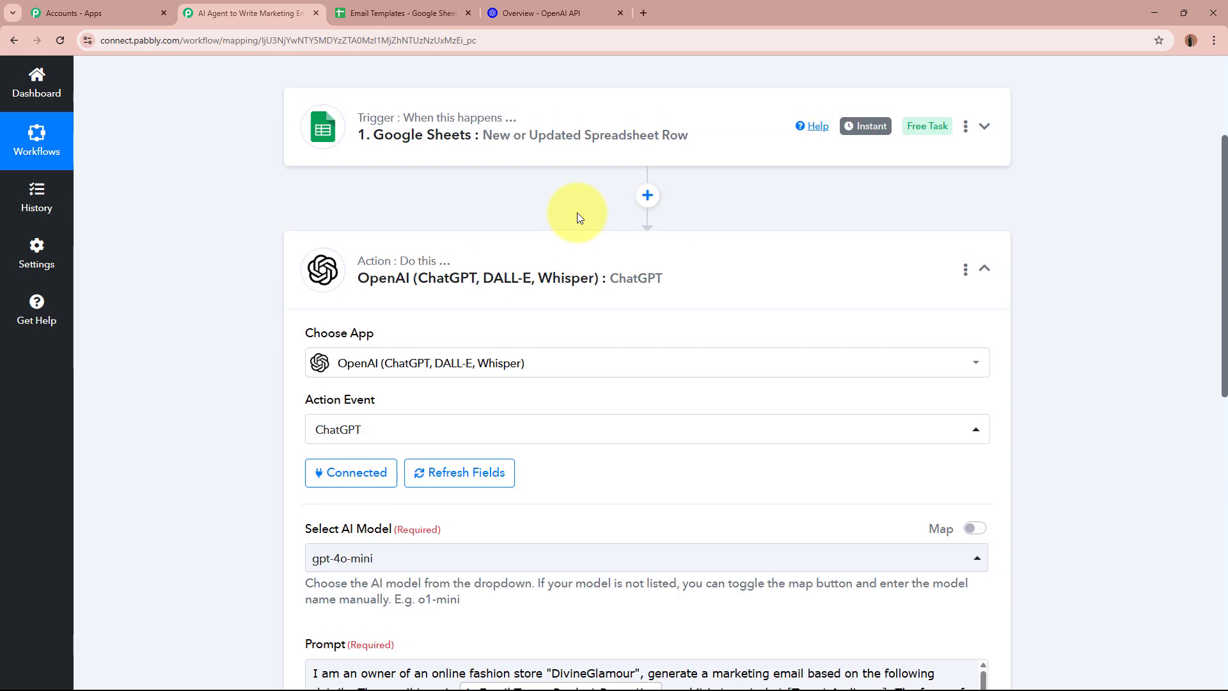
scroll(633, 138, "down", 7)
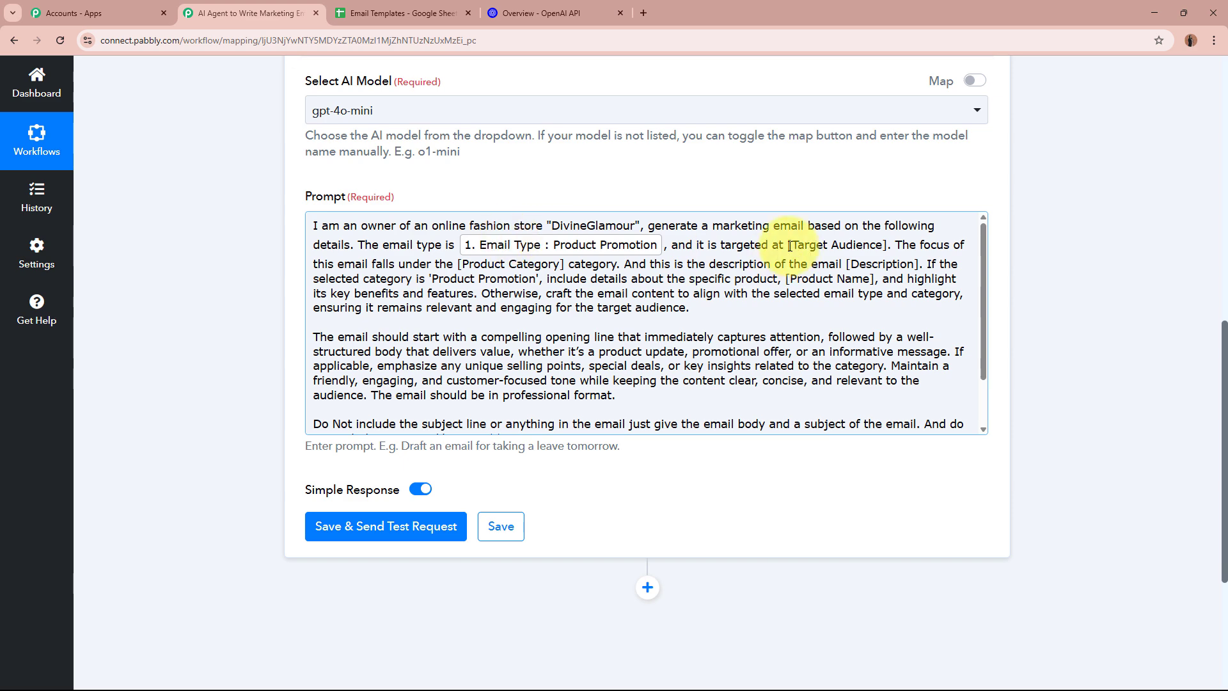
left_click_drag(790, 245, 888, 245)
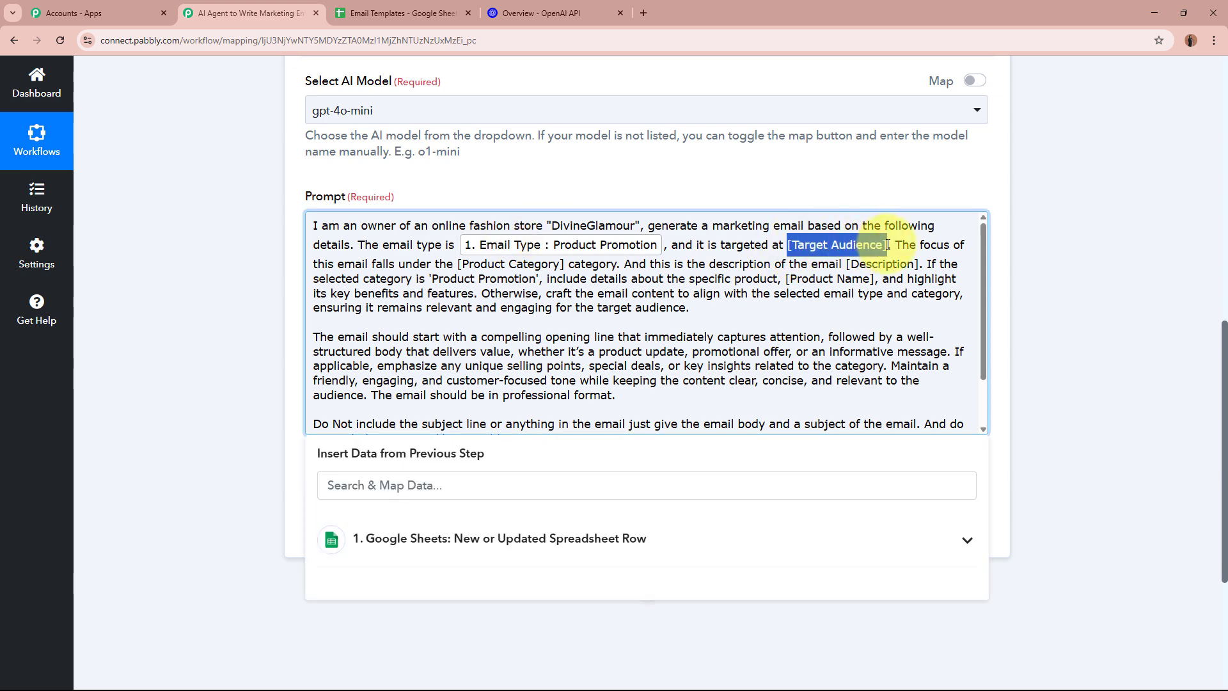
scroll(1015, 280, "down", 4)
left_click(568, 359)
scroll(566, 499, "down", 1)
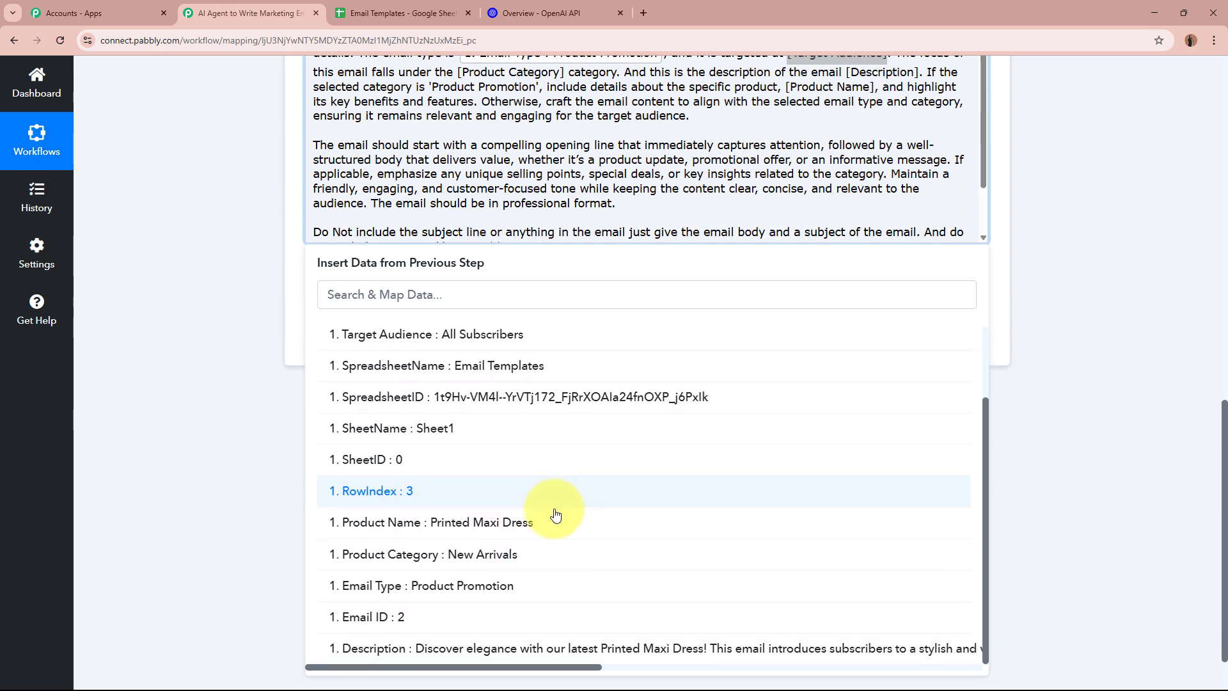
scroll(409, 492, "up", 1)
left_click(458, 435)
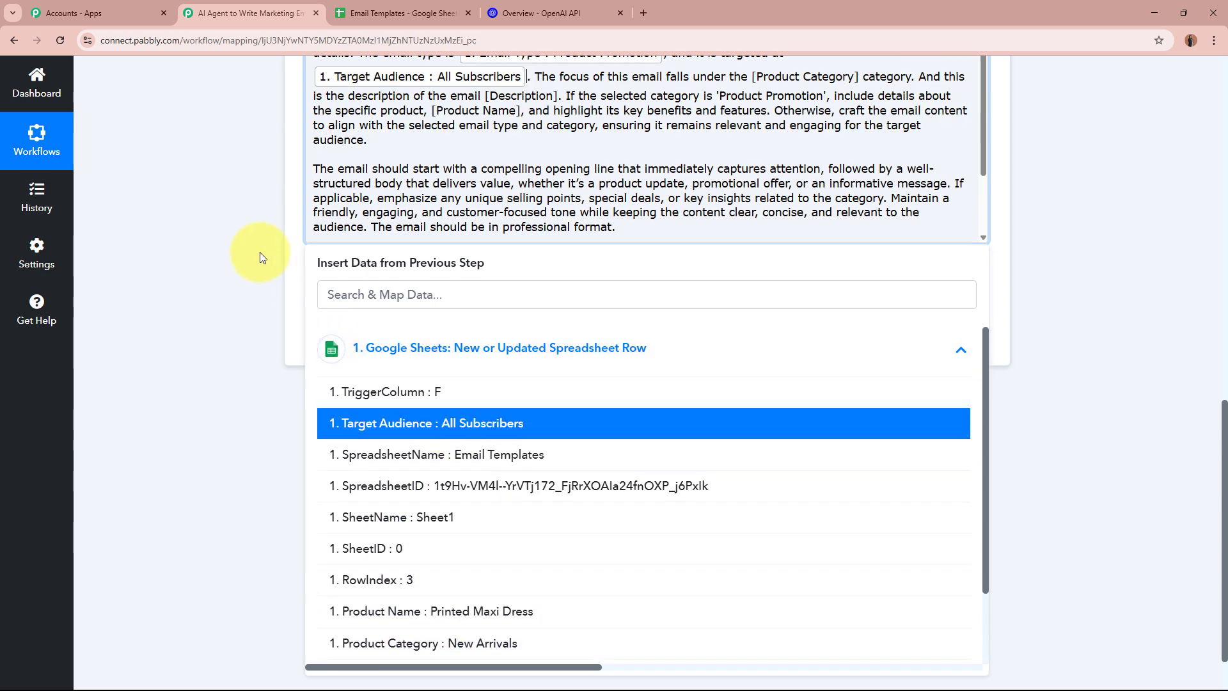
left_click(244, 219)
scroll(544, 307, "up", 2)
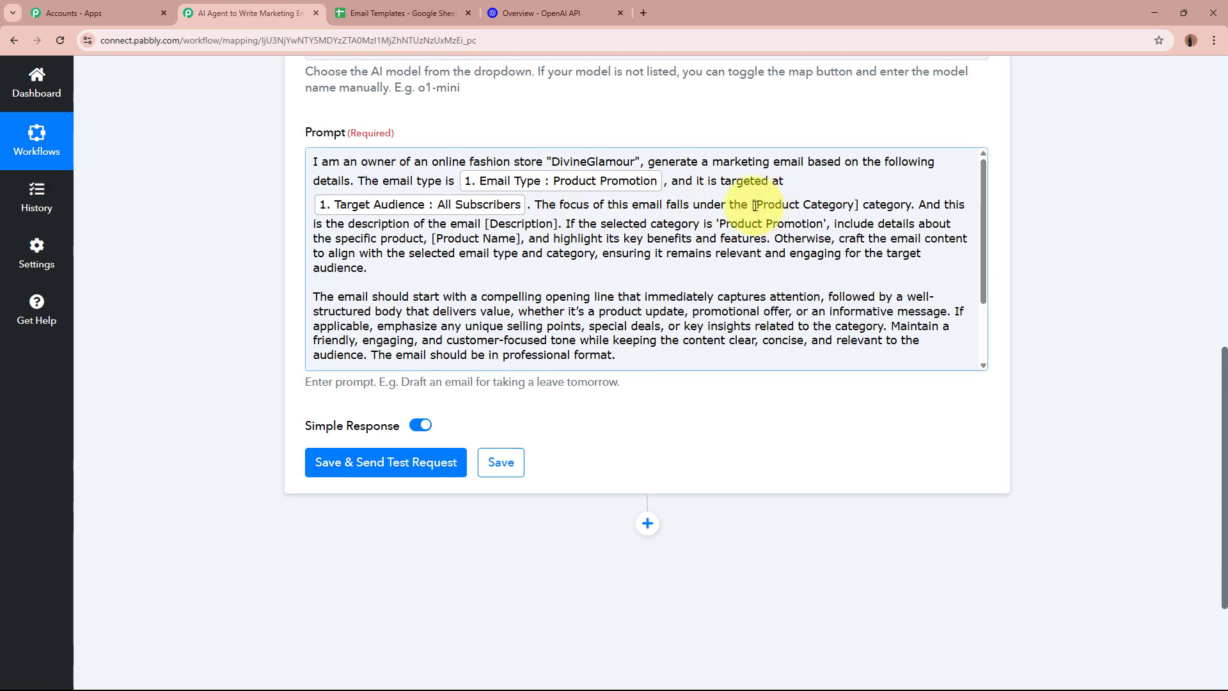
Map the Product Category and Description placeholders to their matching sheet fields
left_click_drag(755, 206, 856, 205)
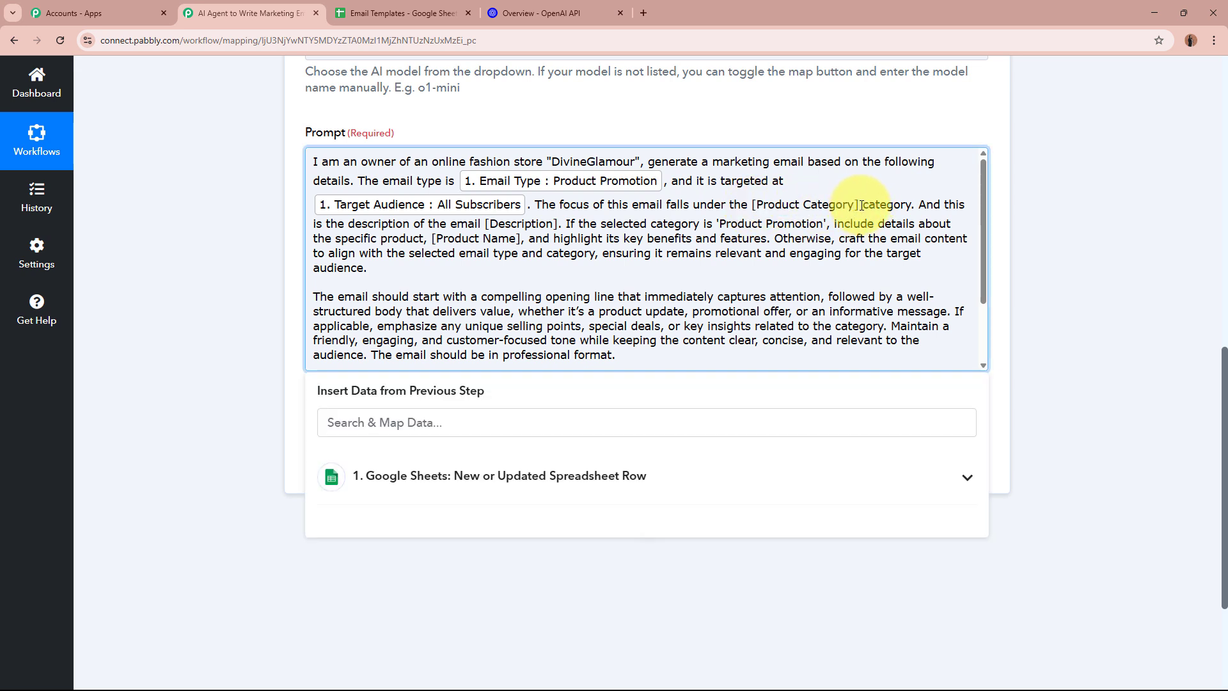
left_click_drag(753, 205, 859, 206)
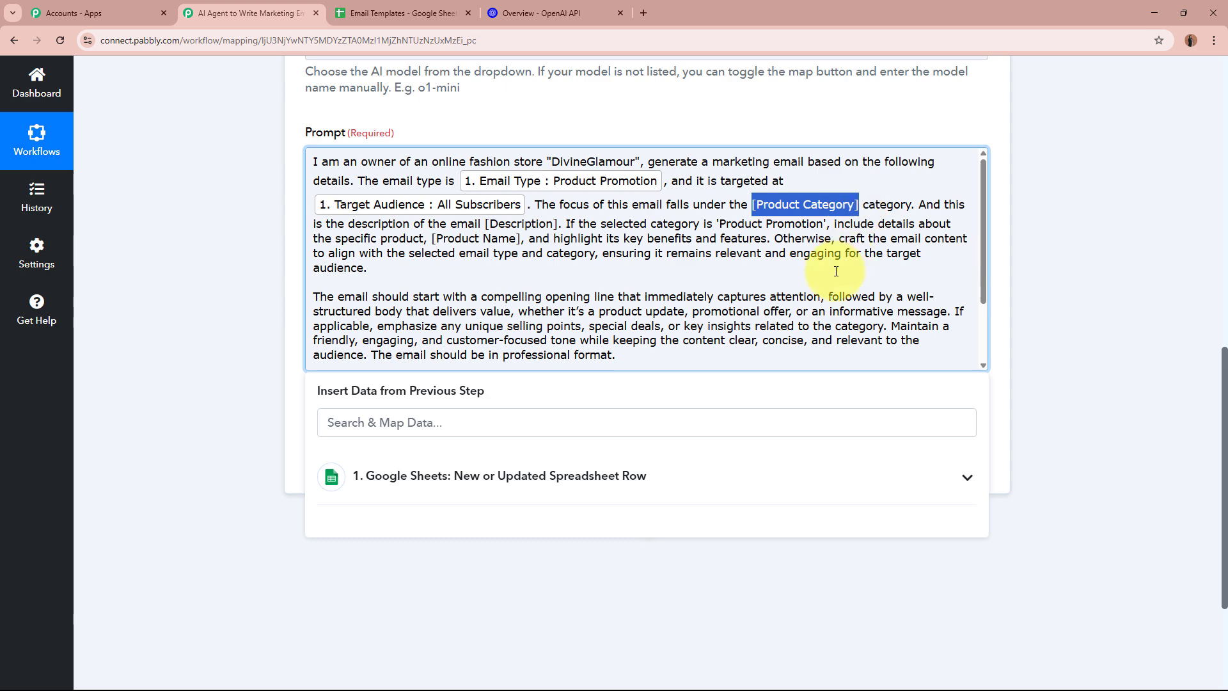
left_click(383, 479)
scroll(576, 556, "down", 5)
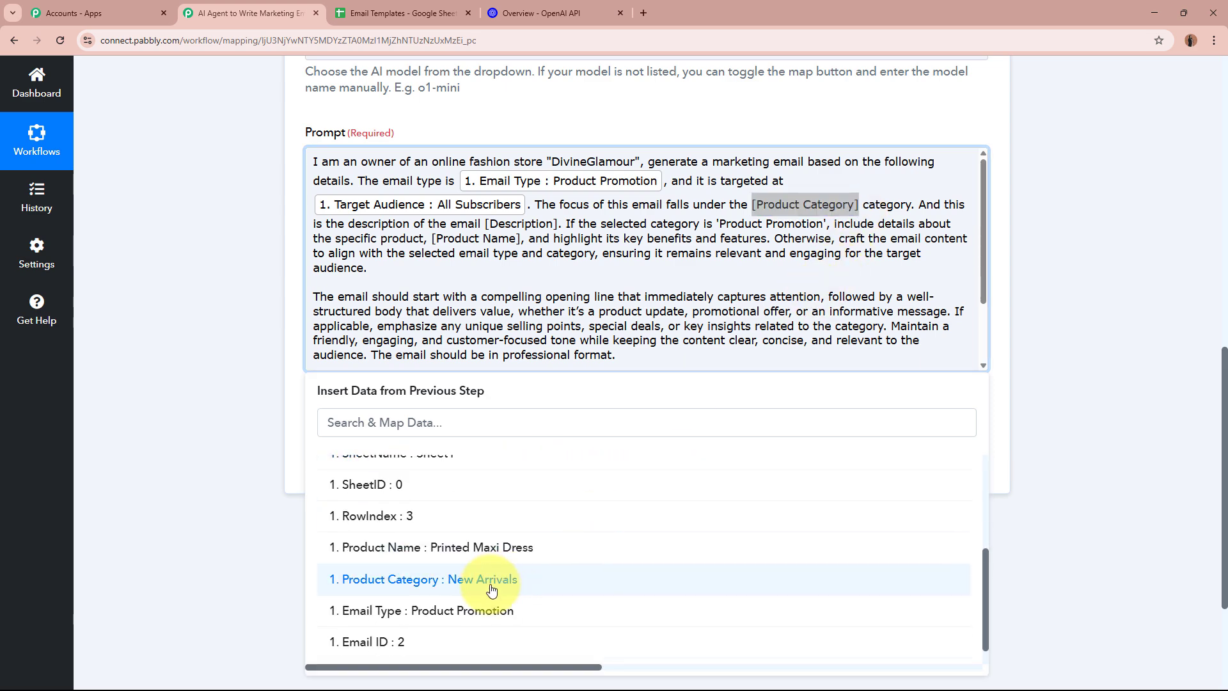
left_click(491, 589)
left_click(228, 261)
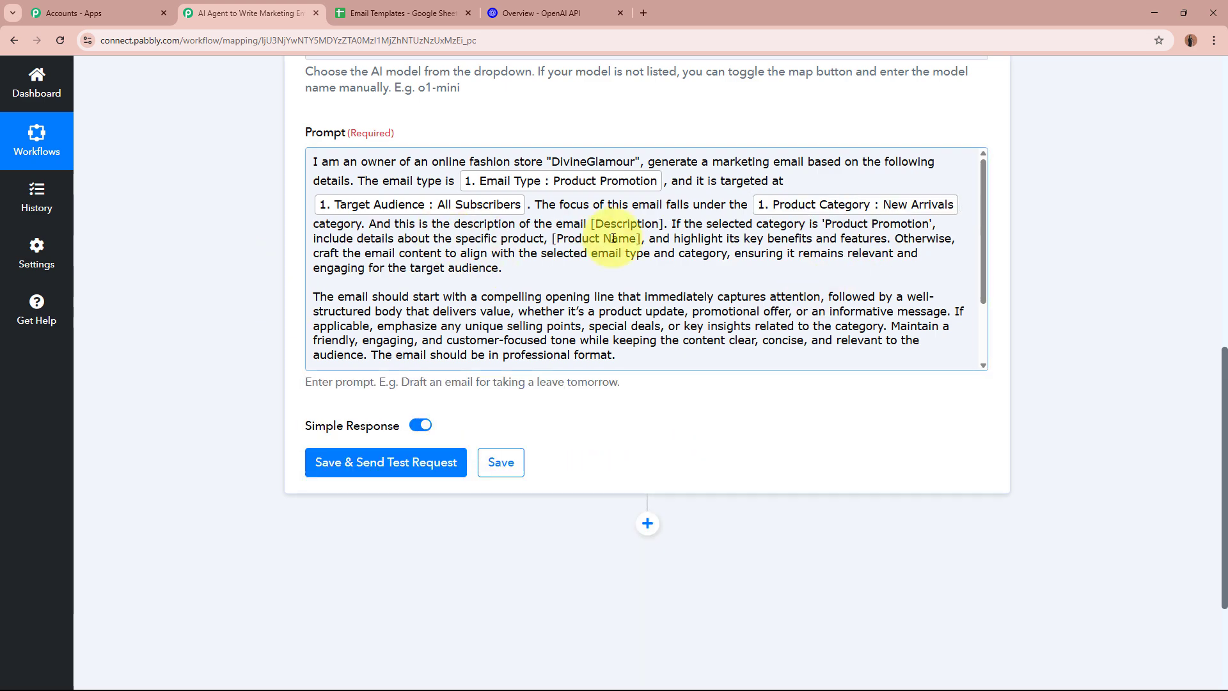
left_click(590, 225)
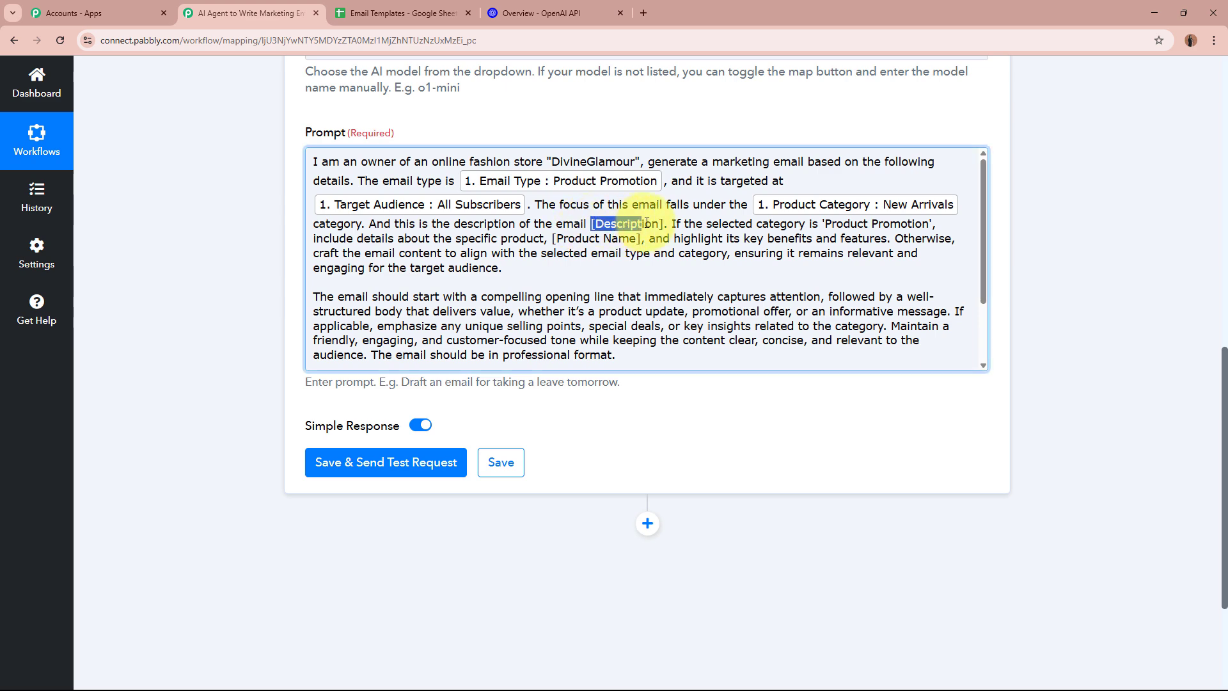
left_click(699, 479)
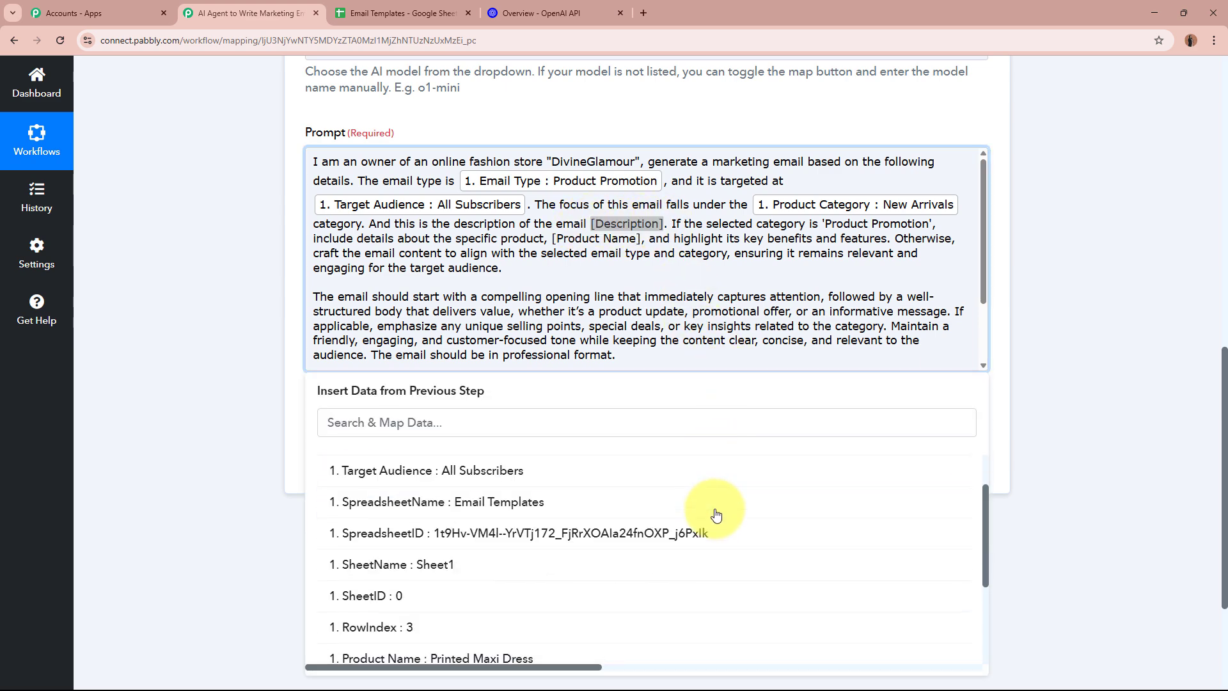
scroll(713, 531, "down", 2)
left_click(467, 648)
left_click(186, 304)
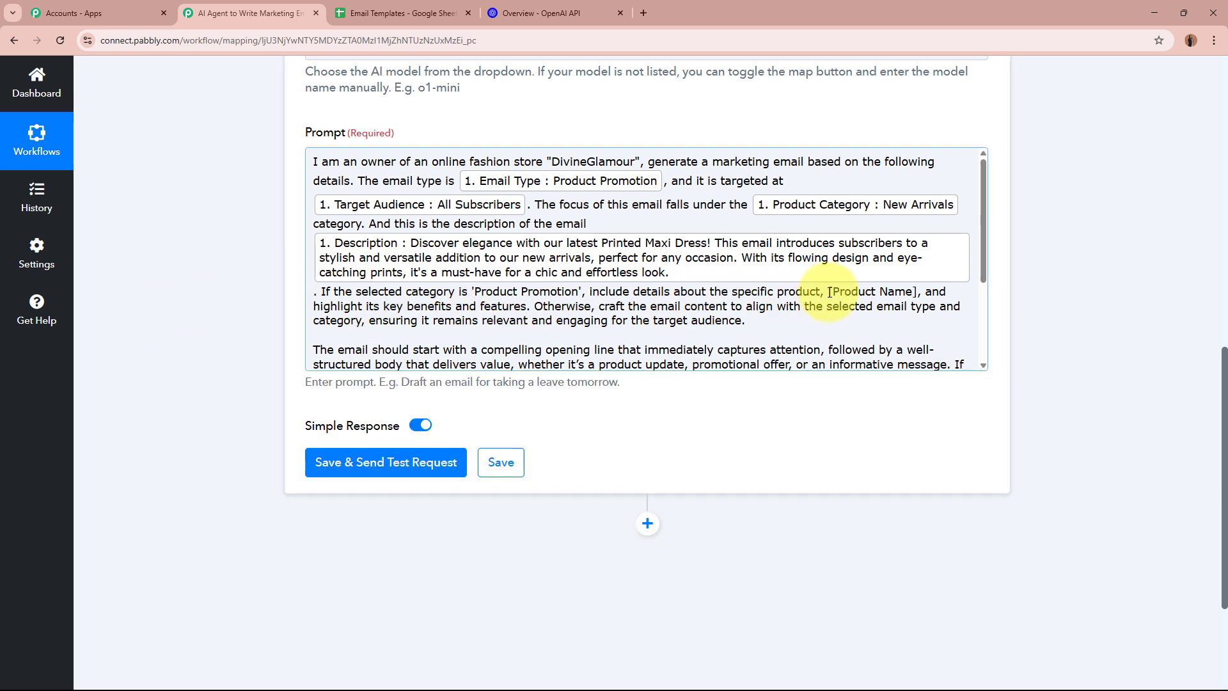
Replace the Product Name placeholder with the sheet's Product Name field
left_click_drag(829, 292, 921, 292)
left_click(543, 502)
scroll(563, 573, "down", 2)
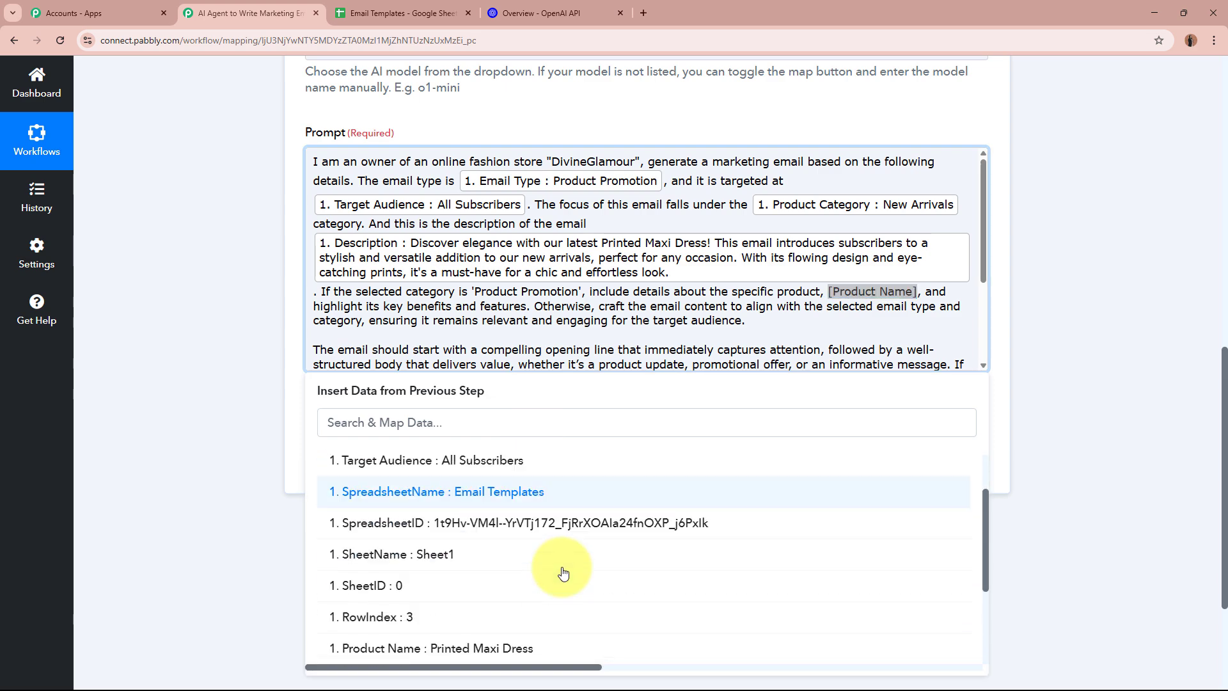
scroll(563, 572, "down", 2)
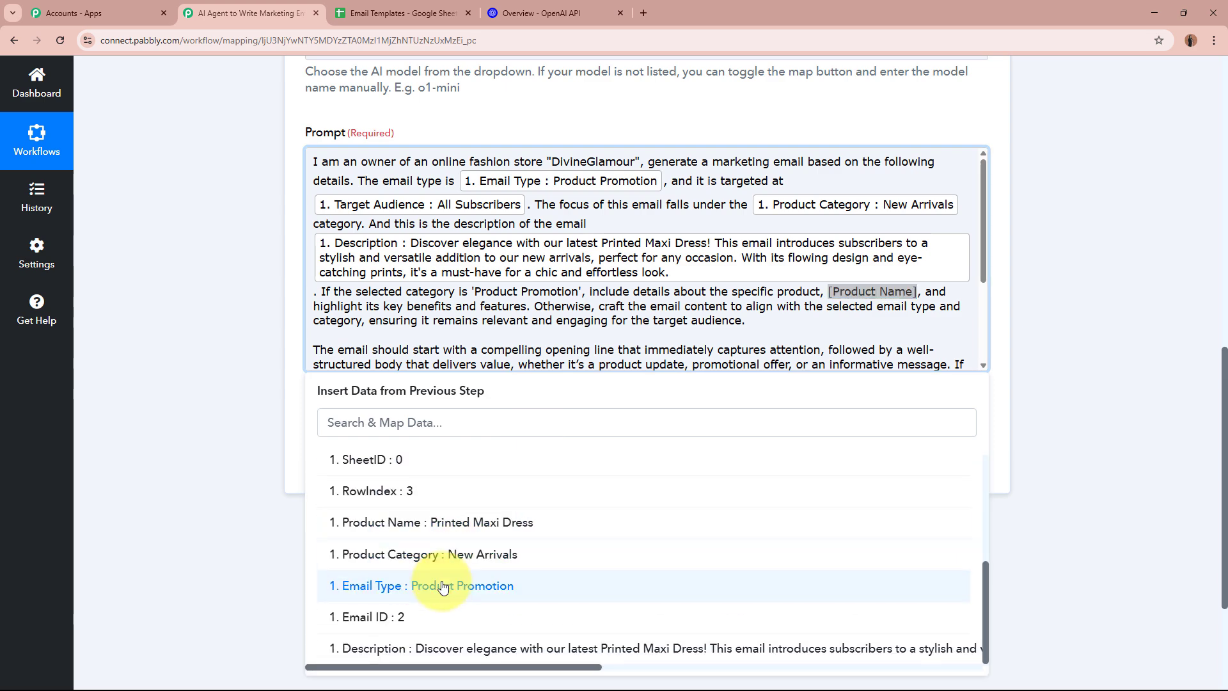
left_click(537, 523)
left_click(203, 297)
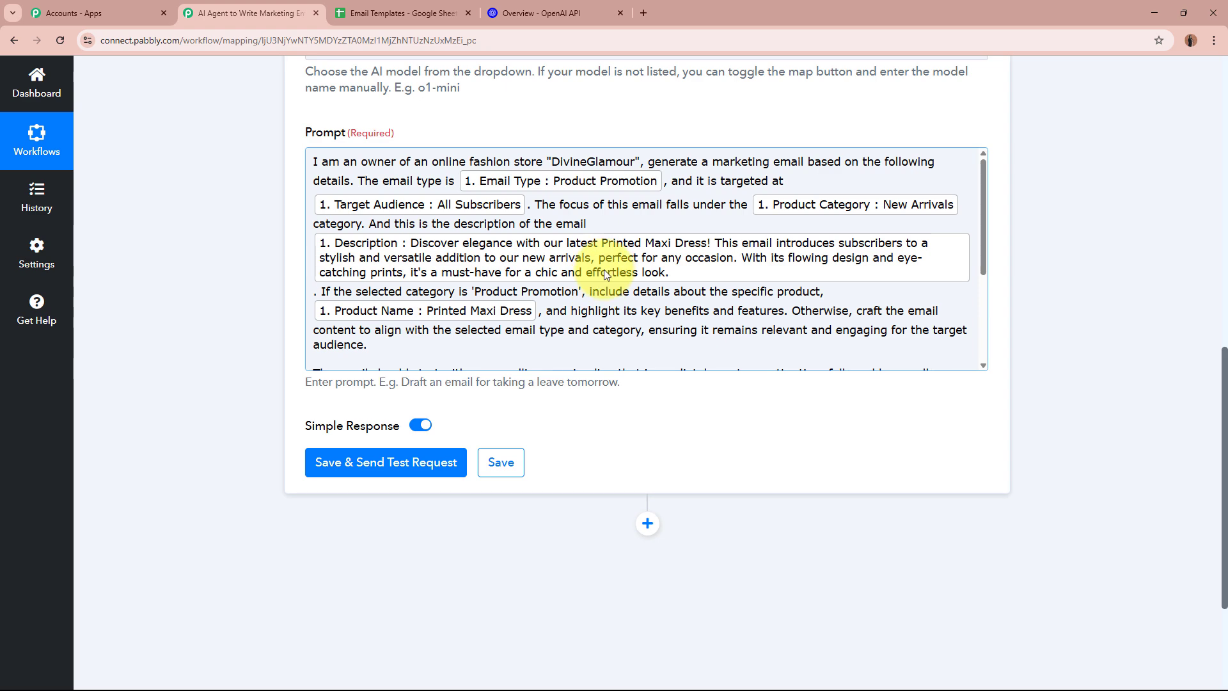
scroll(604, 270, "down", 2)
scroll(248, 316, "down", 2)
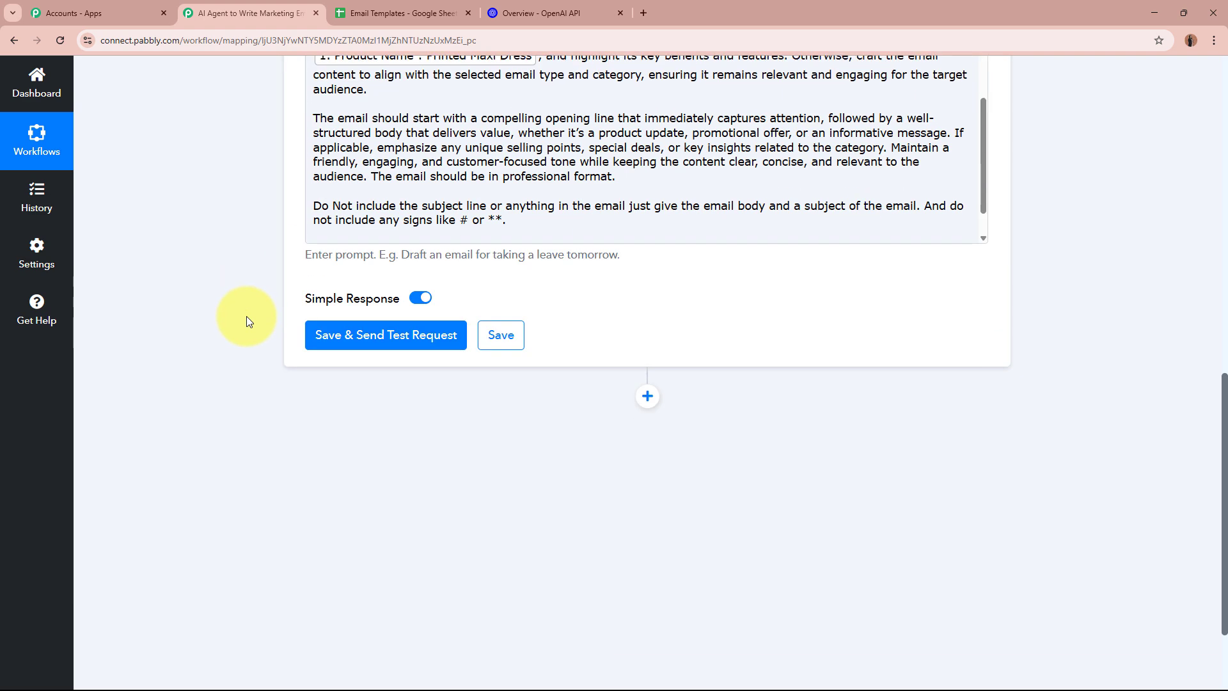
Save and send a test request, then enlarge and read the returned Subject Line
left_click(440, 339)
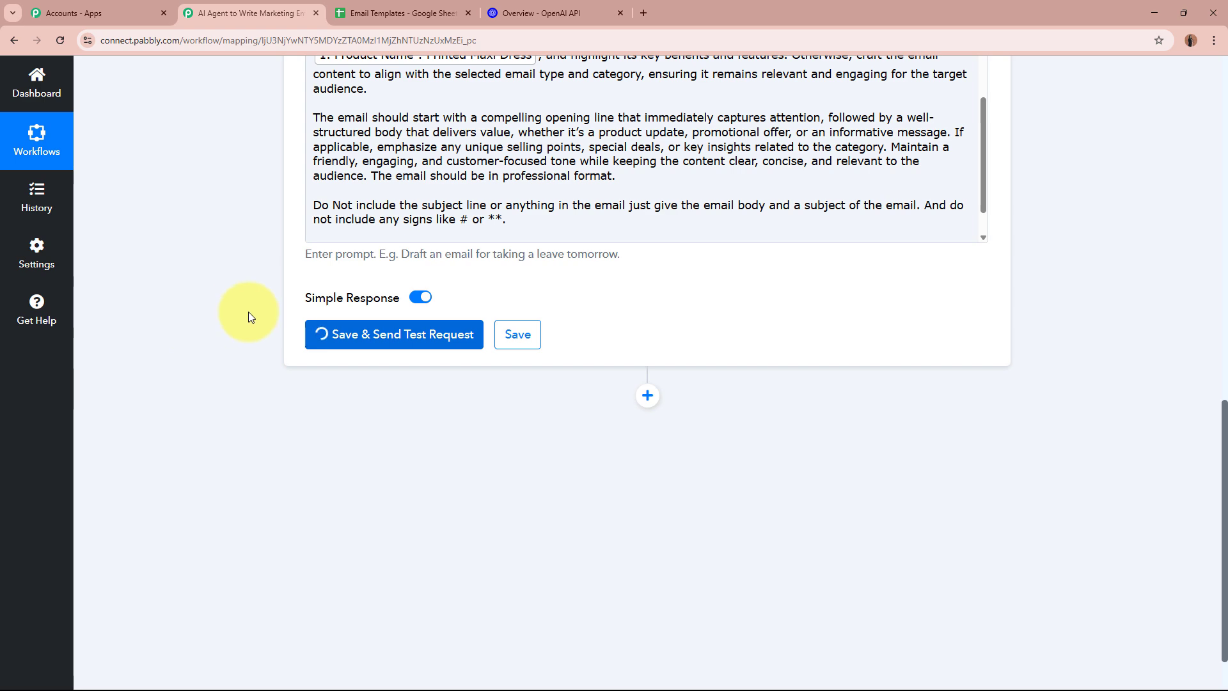
scroll(248, 312, "down", 3)
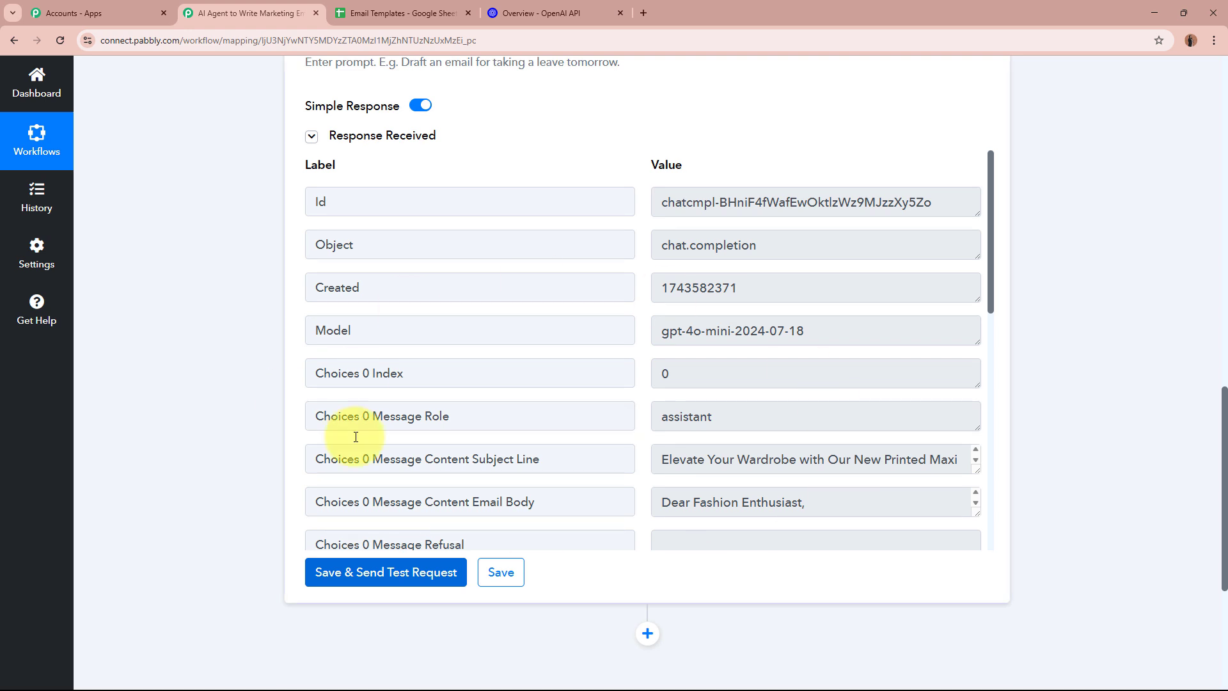
scroll(992, 307, "down", 4)
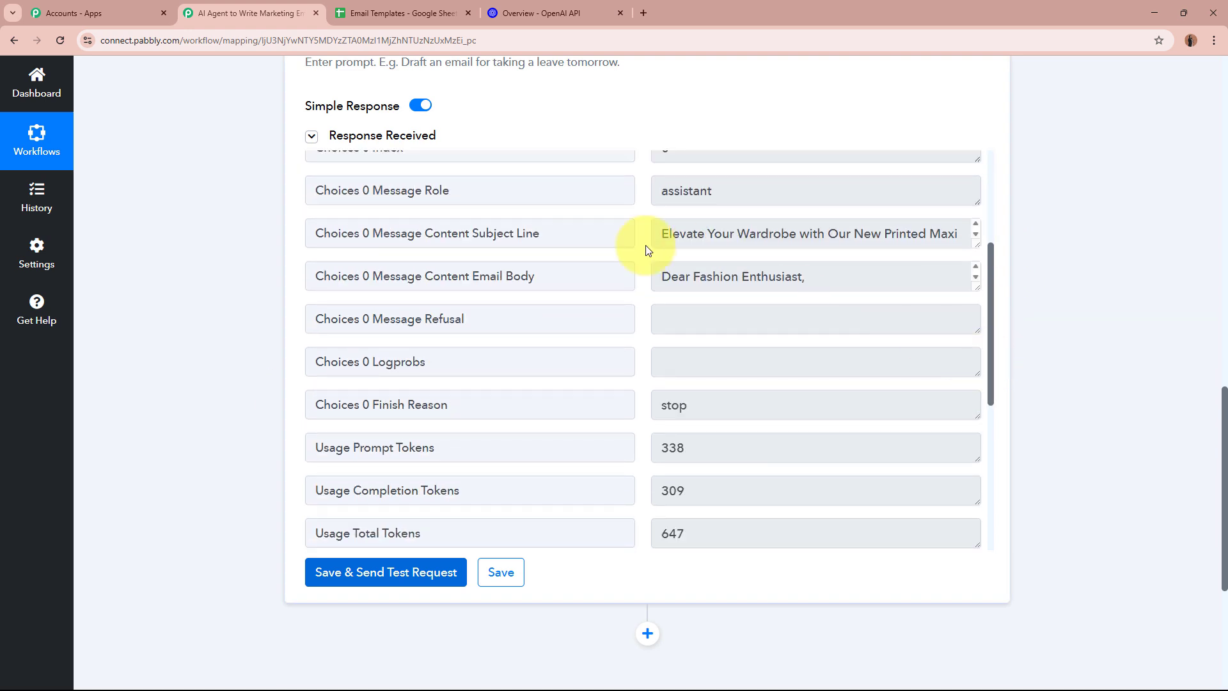
left_click_drag(473, 234, 540, 234)
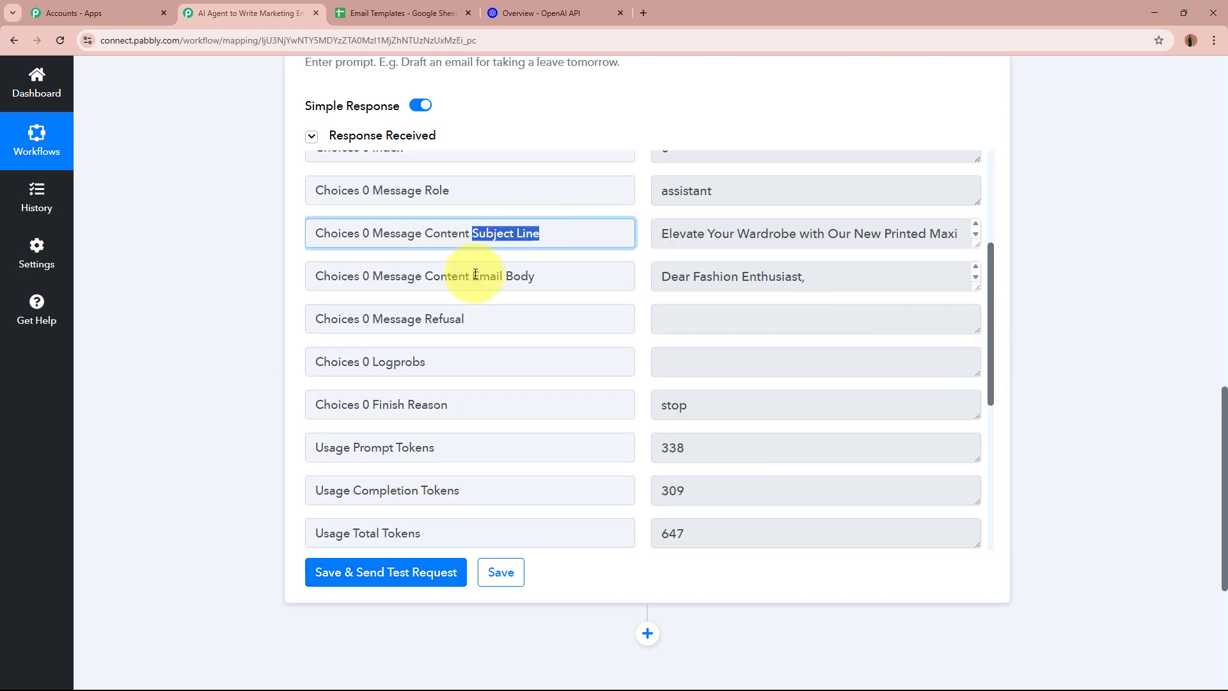
left_click_drag(475, 273, 599, 267)
left_click_drag(975, 242, 976, 277)
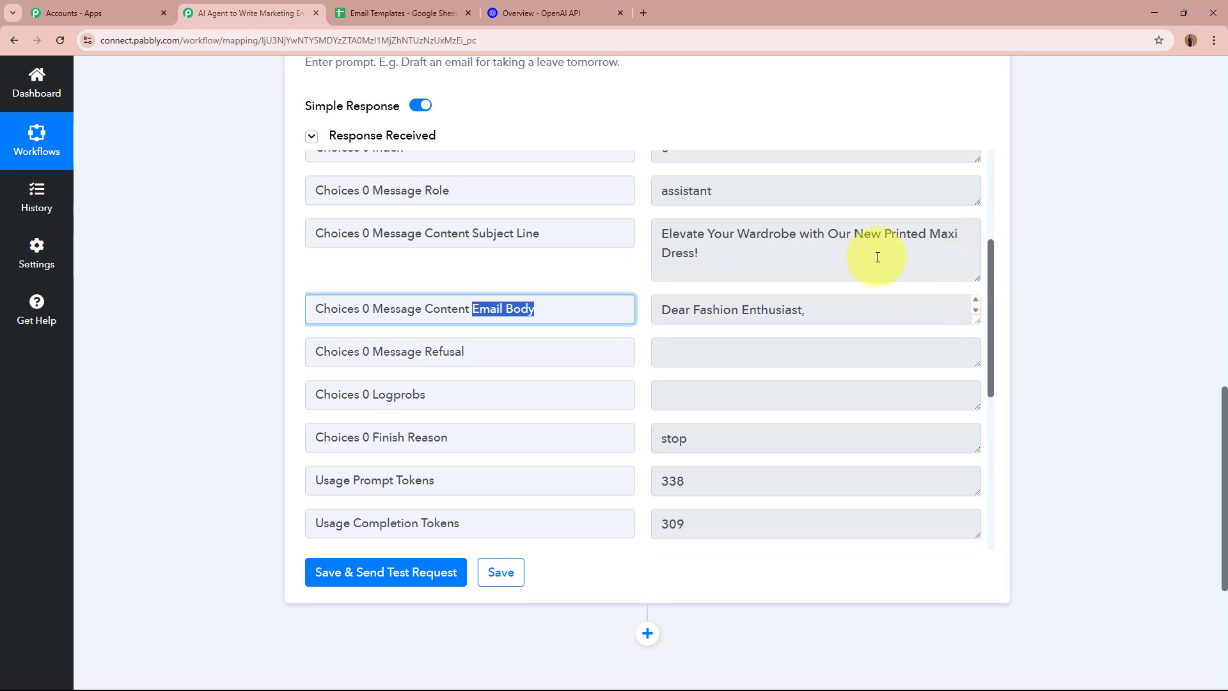
left_click_drag(660, 233, 838, 253)
left_click(822, 253)
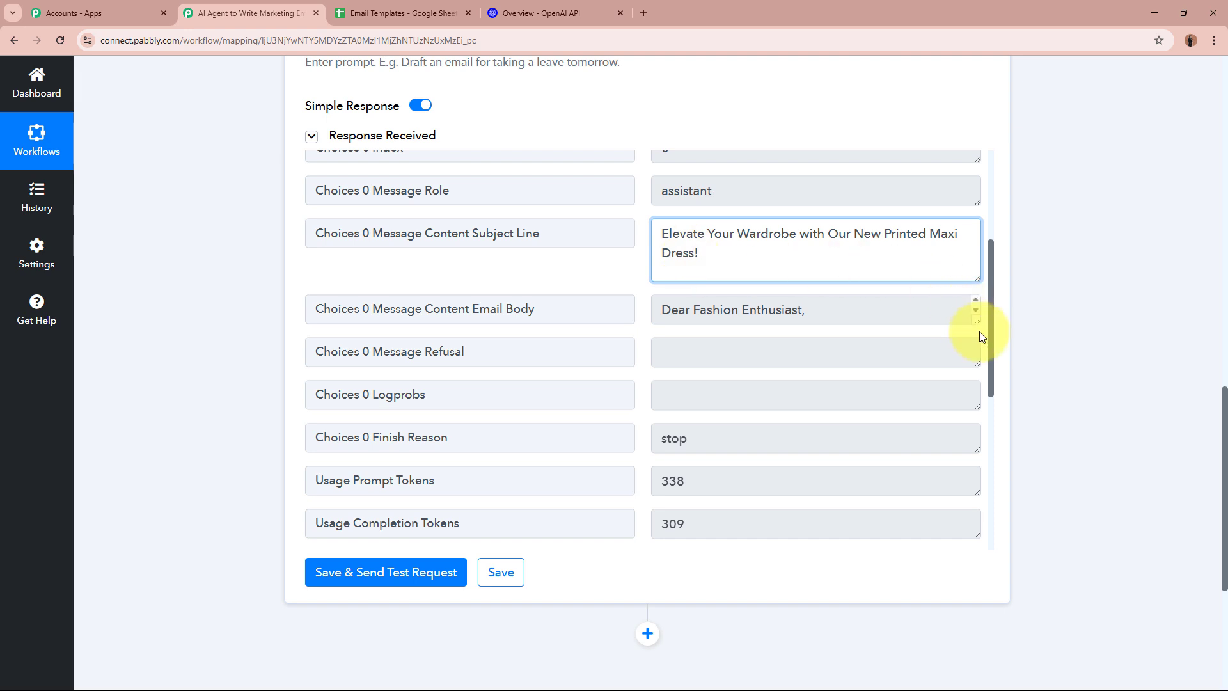
Enlarge and read the generated Printed Maxi Dress email body, then shrink its box
left_click_drag(975, 321, 982, 563)
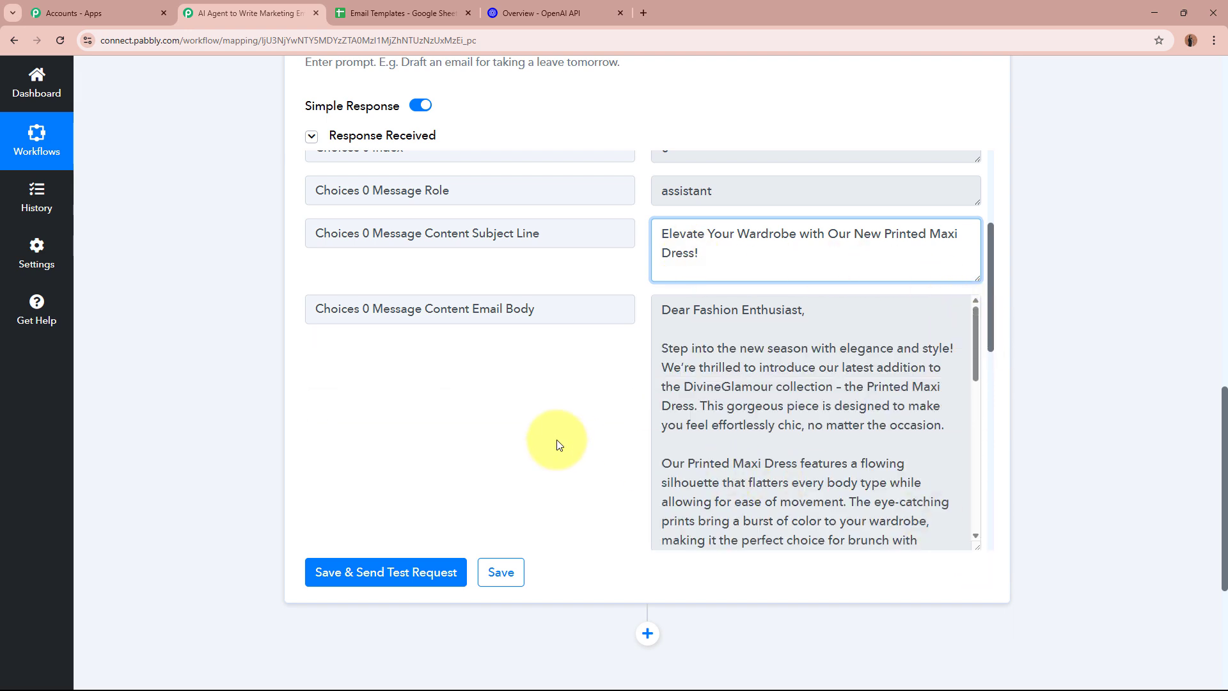
scroll(555, 439, "down", 2)
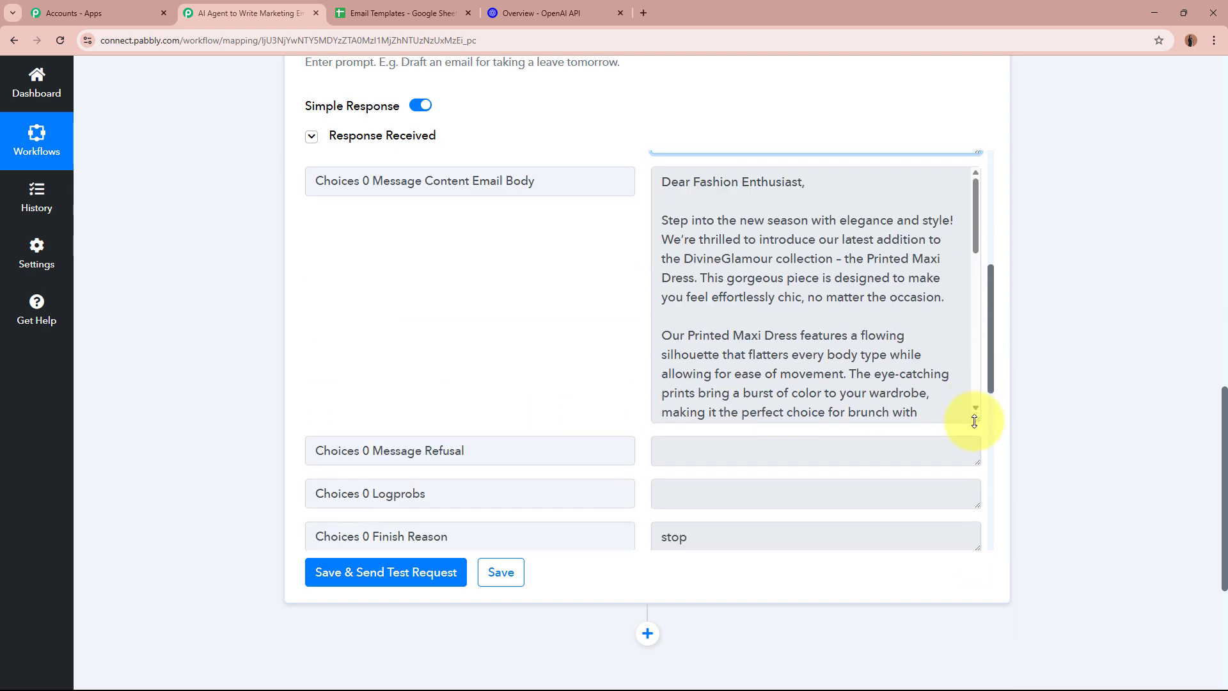
left_click_drag(975, 421, 977, 474)
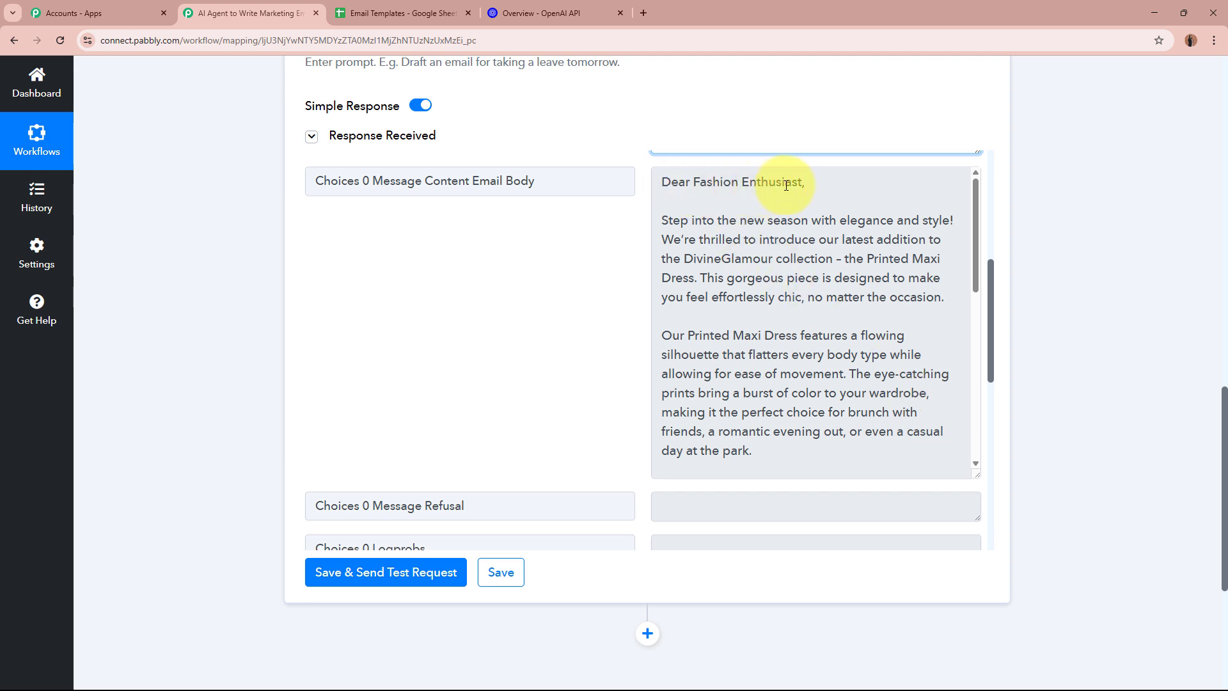
left_click_drag(668, 220, 929, 331)
scroll(928, 331, "down", 1)
left_click(708, 454)
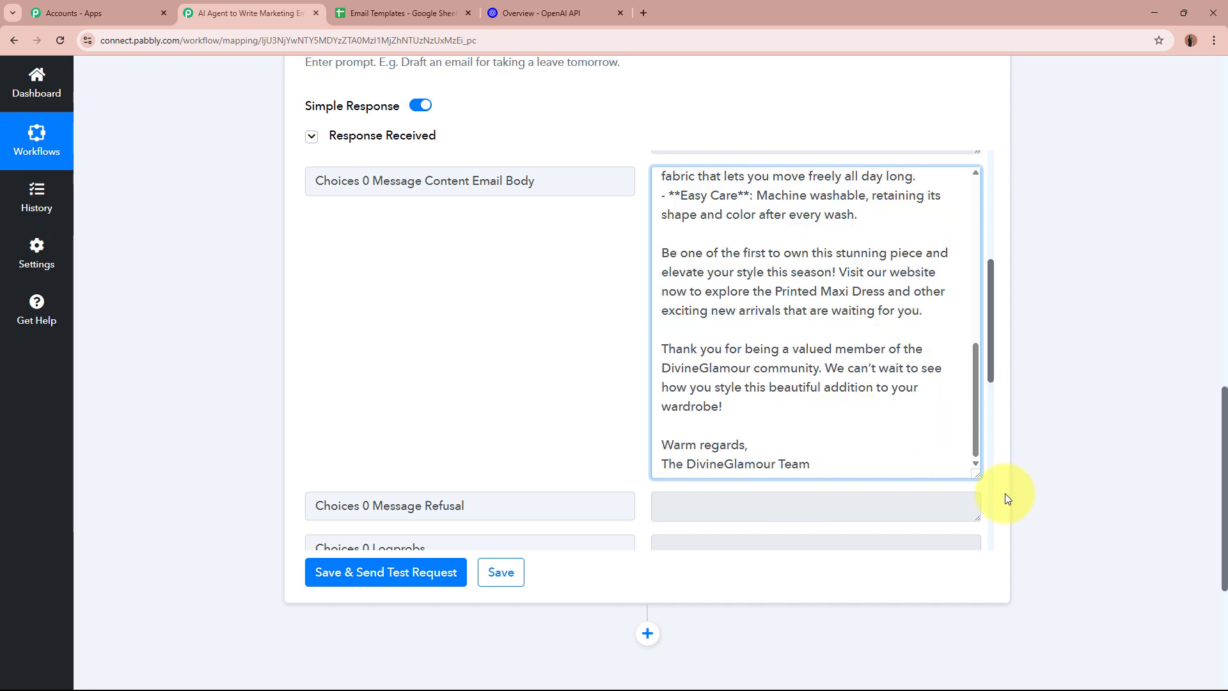
scroll(879, 435, "up", 4)
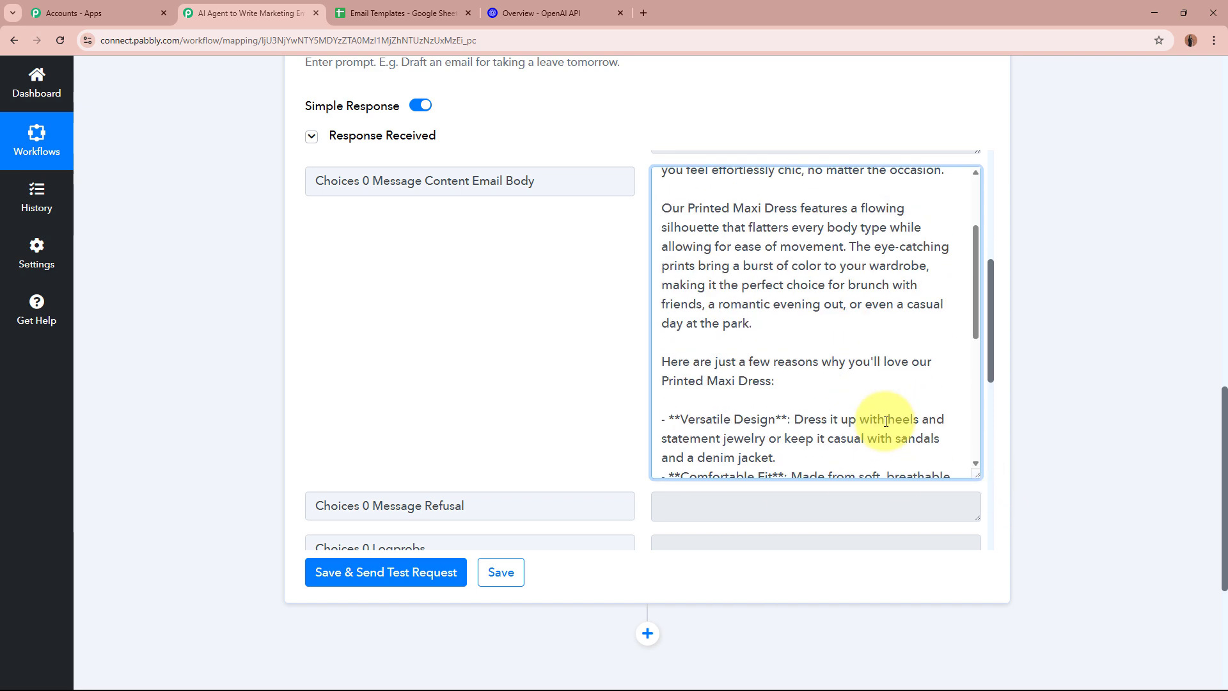
scroll(857, 393, "down", 4)
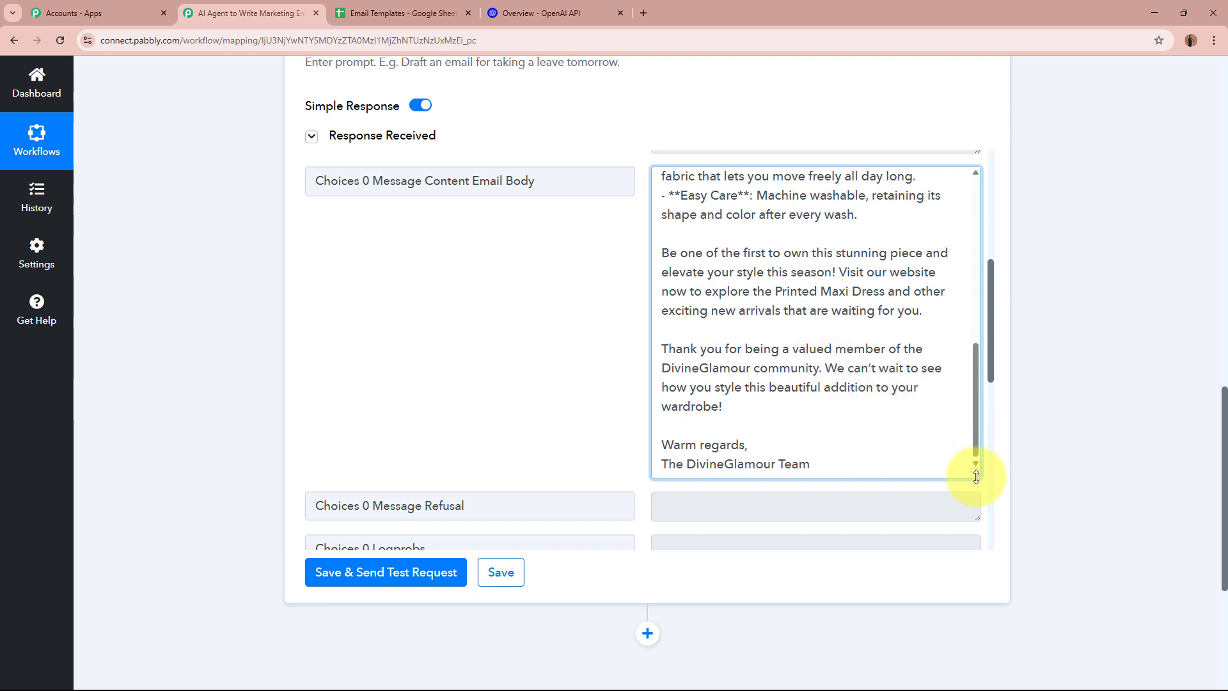
left_click_drag(977, 476, 977, 193)
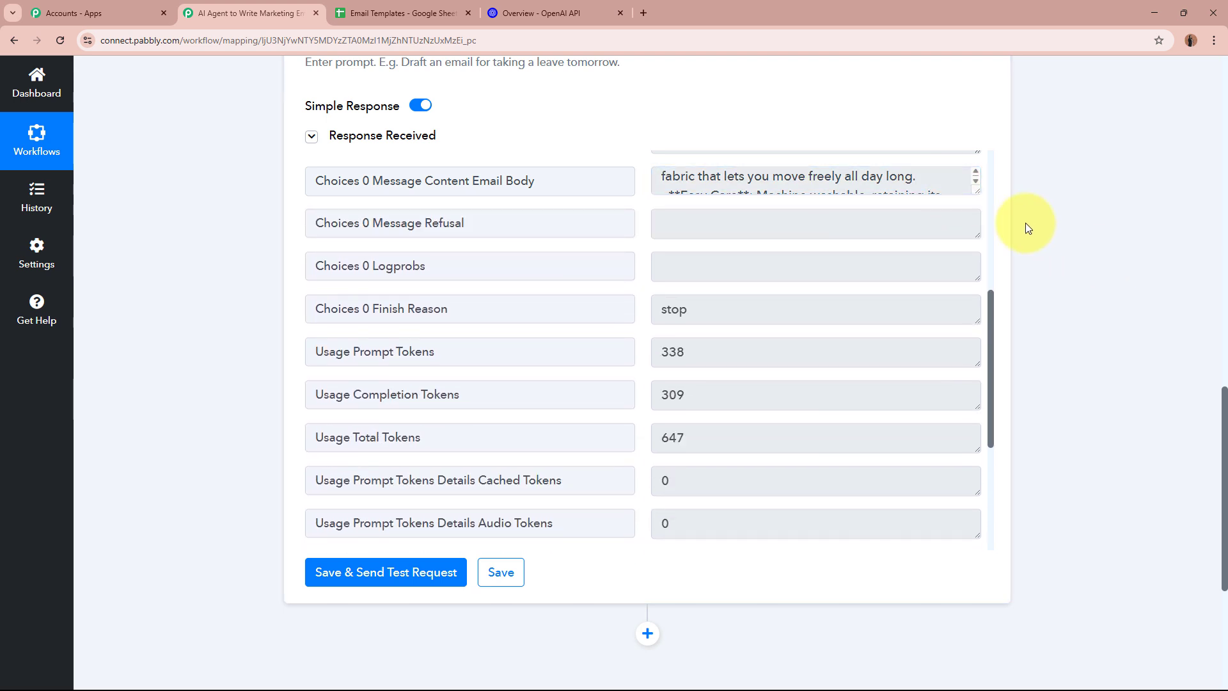
Shrink the subject line box, collapse the ChatGPT step, and return to the Email Templates sheet
scroll(858, 181, "up", 10)
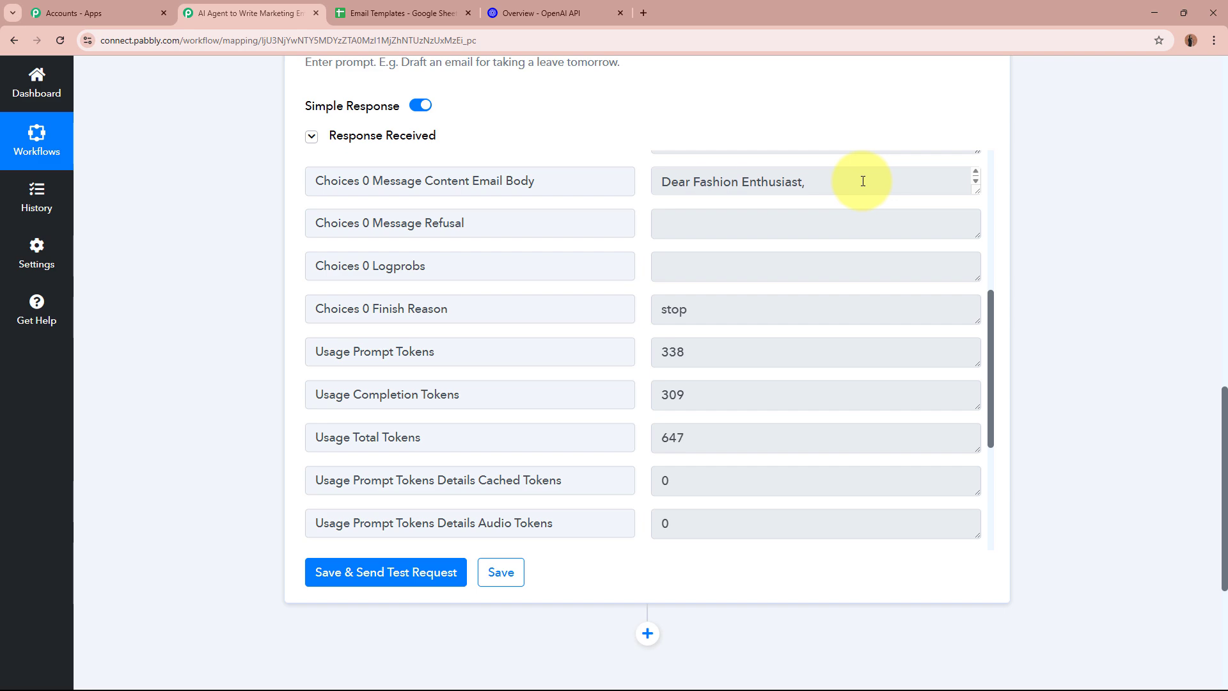
scroll(1075, 259, "up", 5)
scroll(1075, 266, "down", 4)
scroll(650, 356, "up", 3)
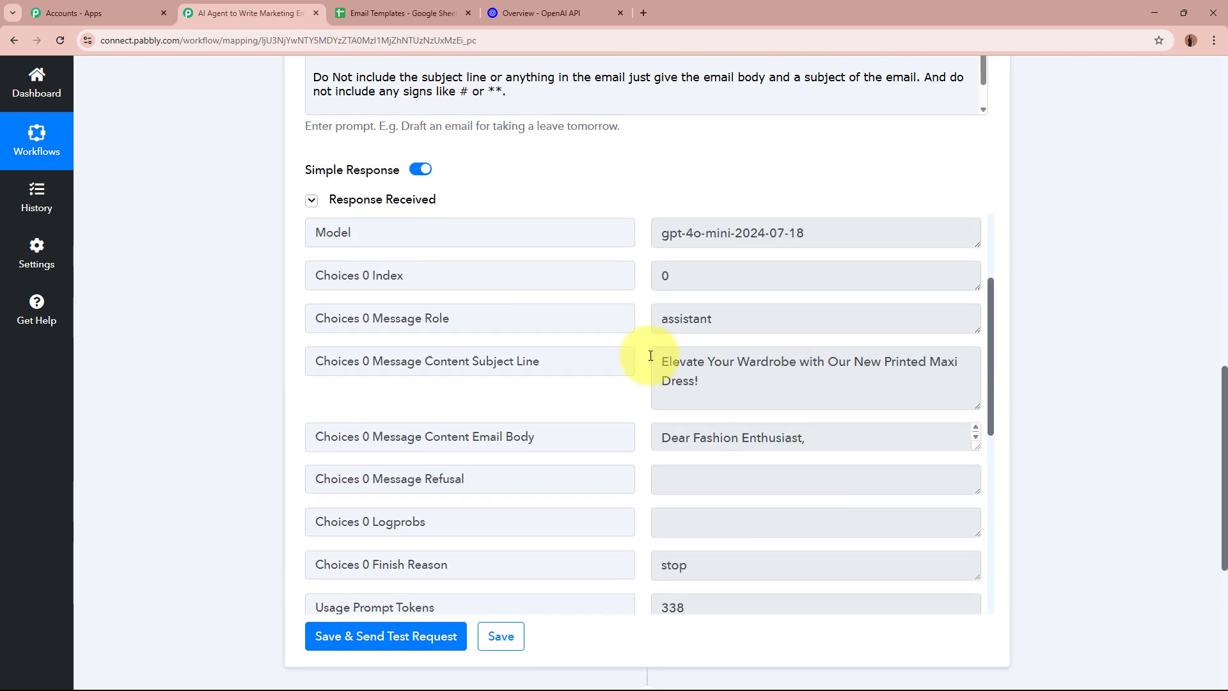
left_click_drag(977, 406, 977, 372)
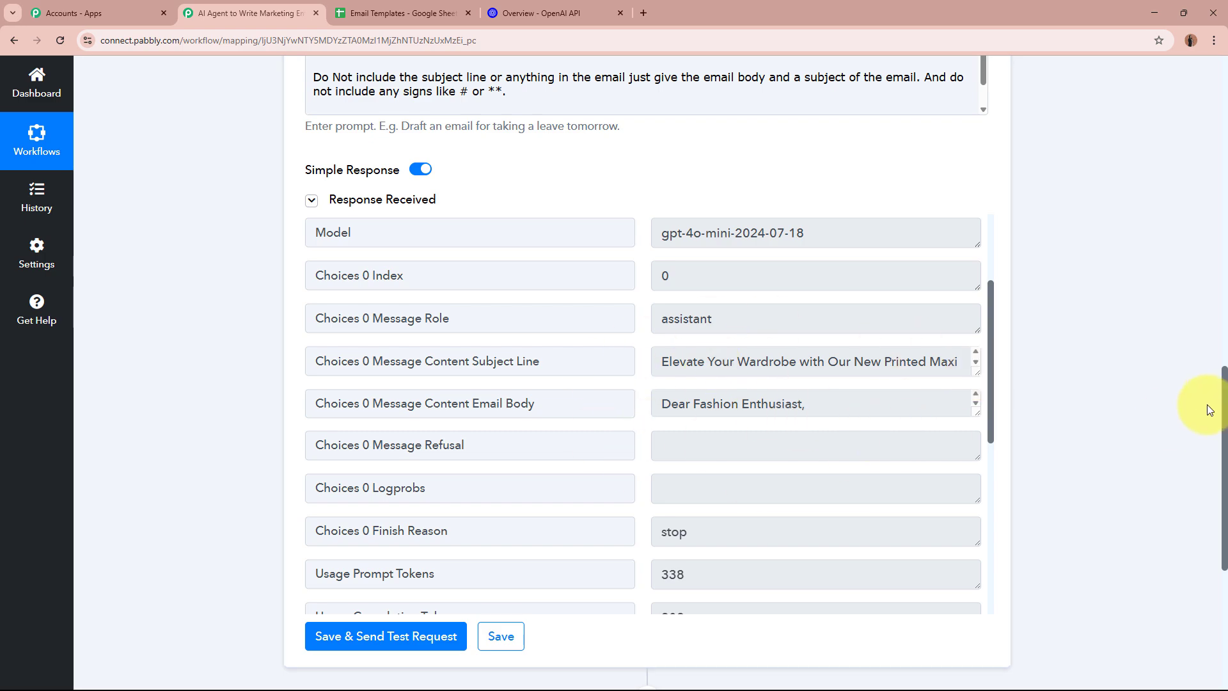
scroll(1076, 355, "up", 4)
scroll(1076, 353, "up", 10)
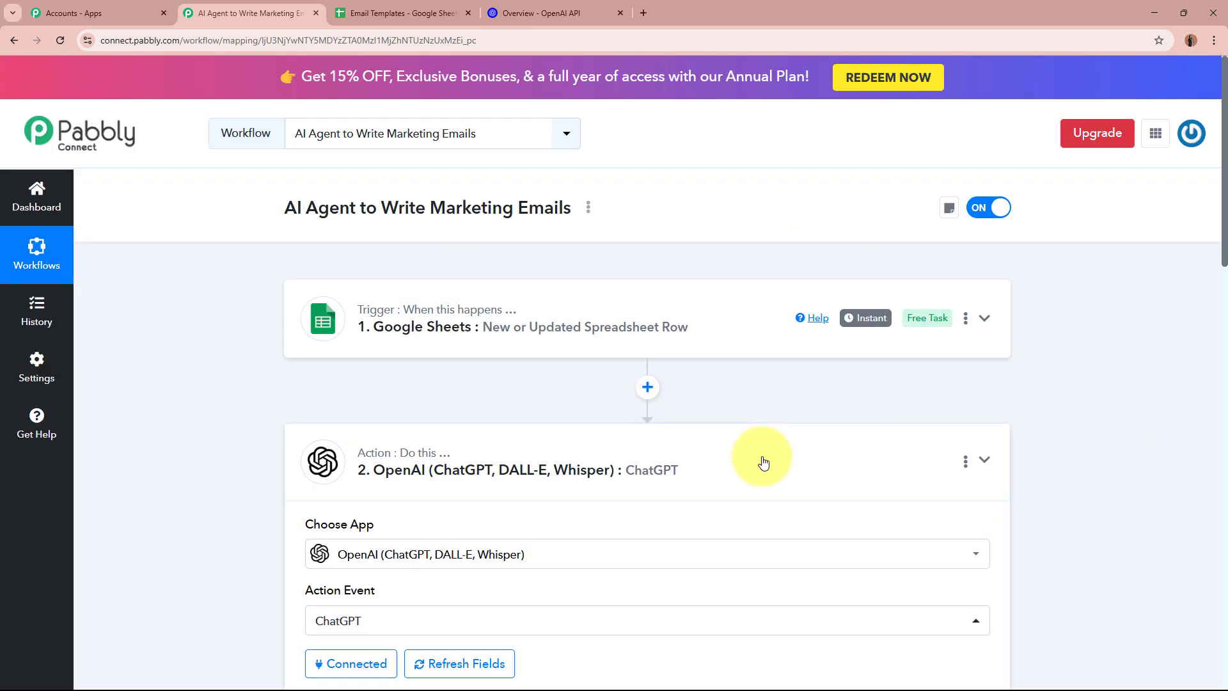
left_click(601, 472)
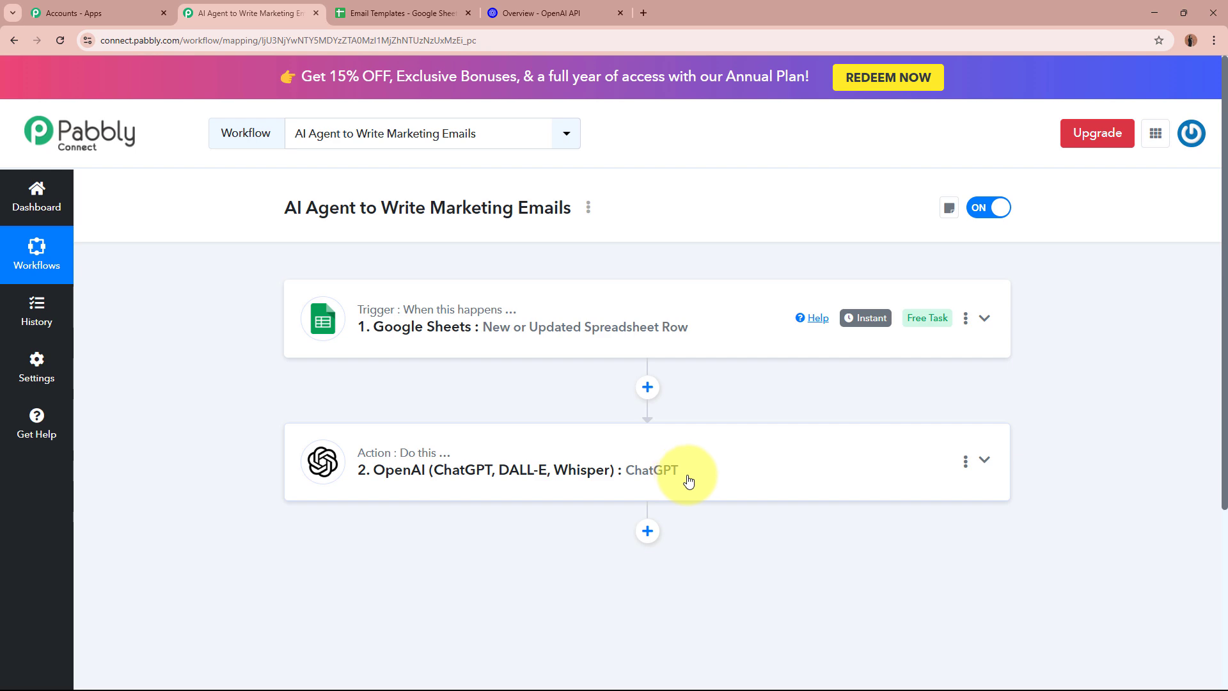
left_click(420, 11)
left_click_drag(381, 654, 541, 651)
left_click(496, 336)
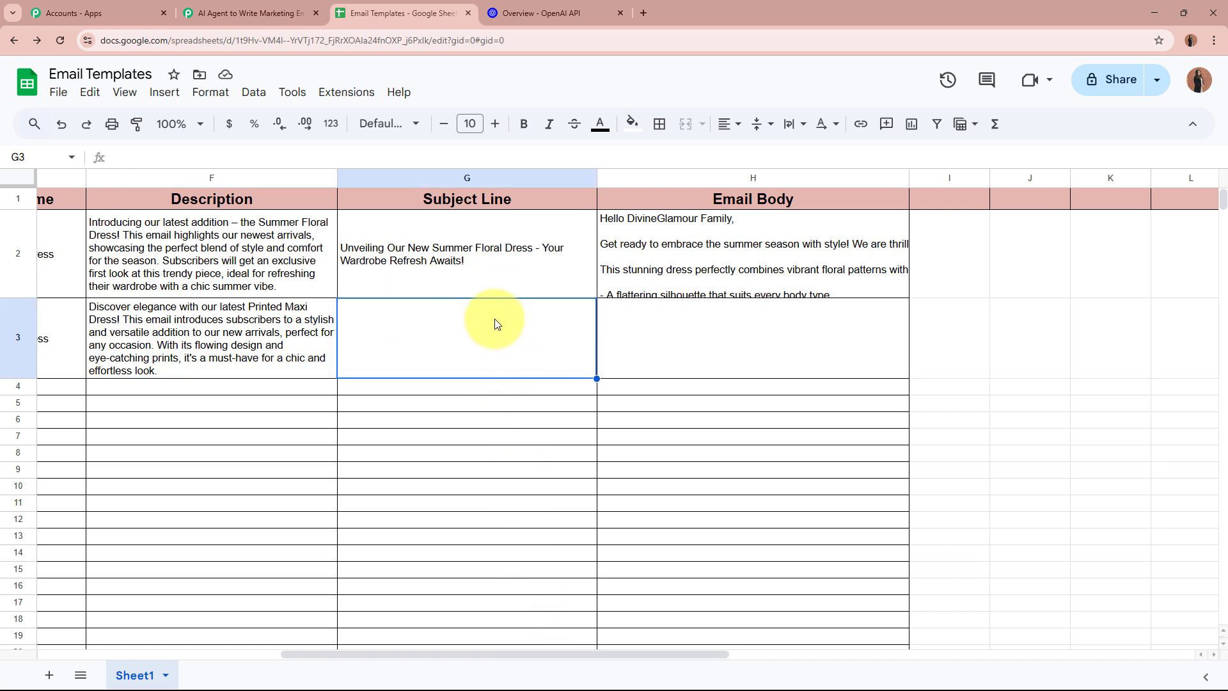
left_click(841, 336)
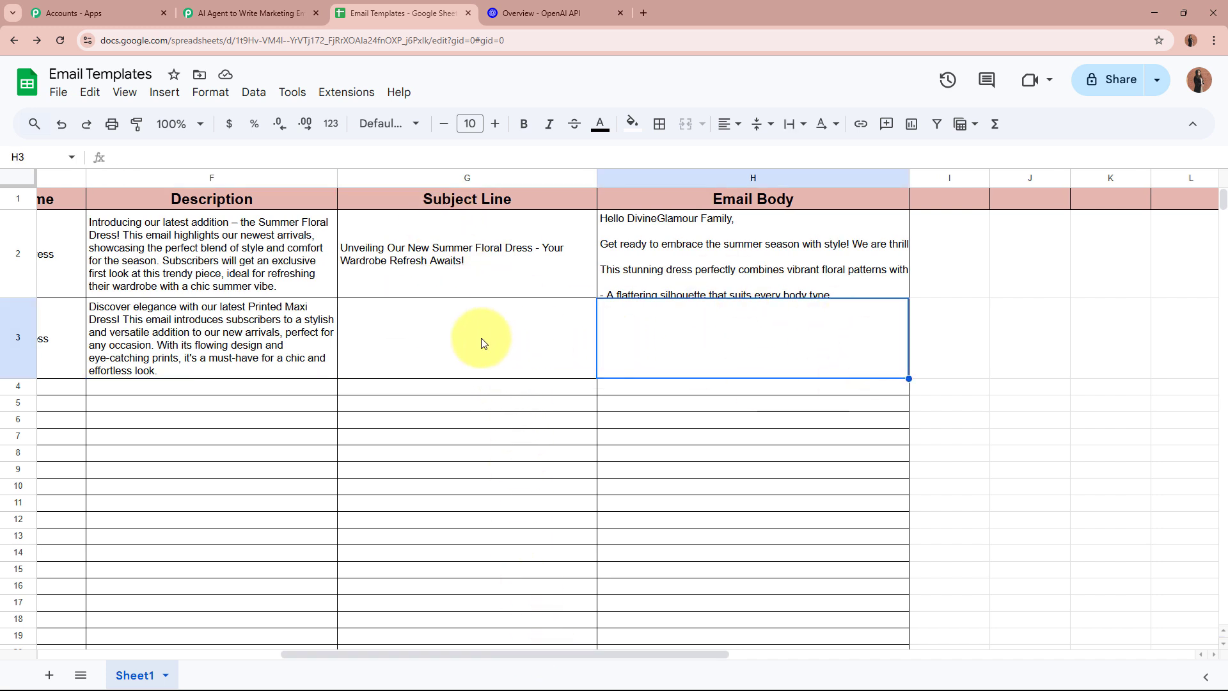
left_click(512, 354)
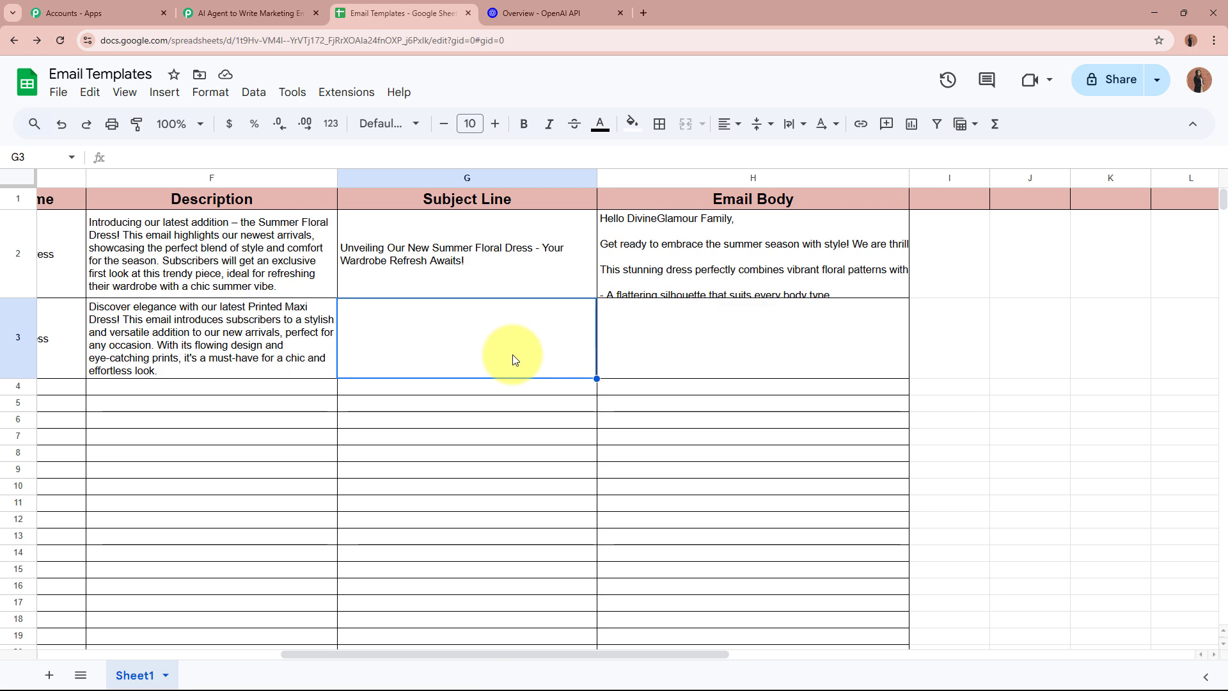
left_click(738, 356)
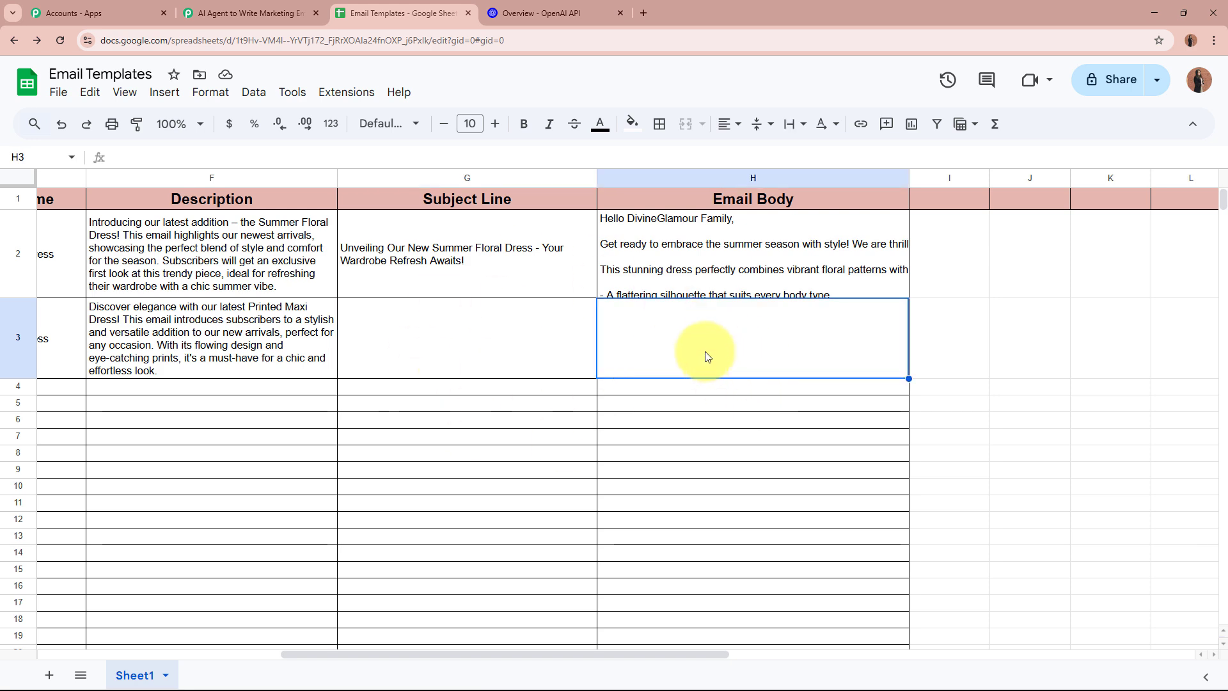
left_click(272, 13)
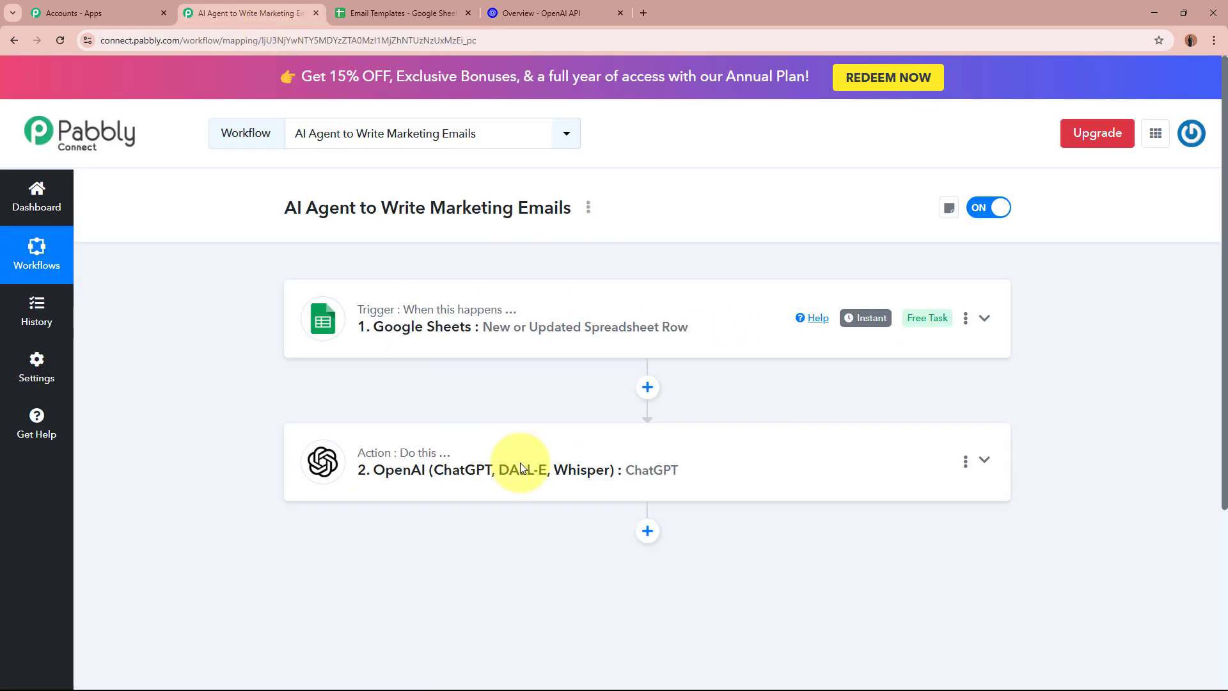
Add a Google Sheets action after the ChatGPT step with the Update Row event
left_click(647, 530)
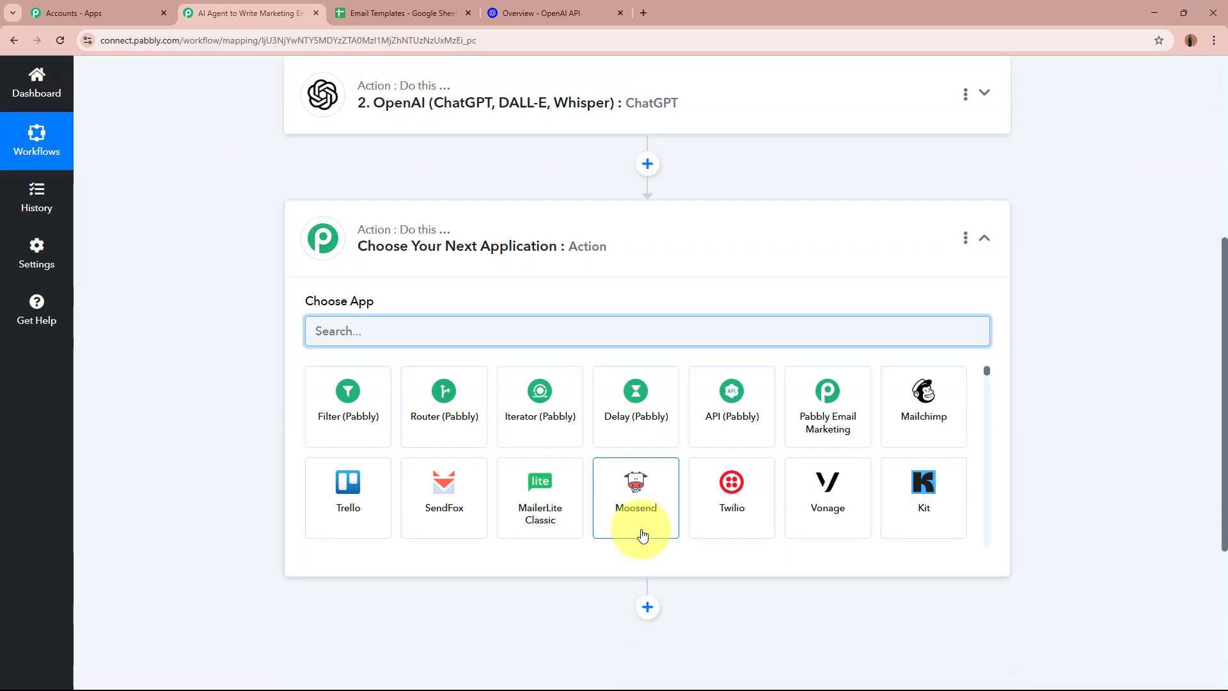
type("Google")
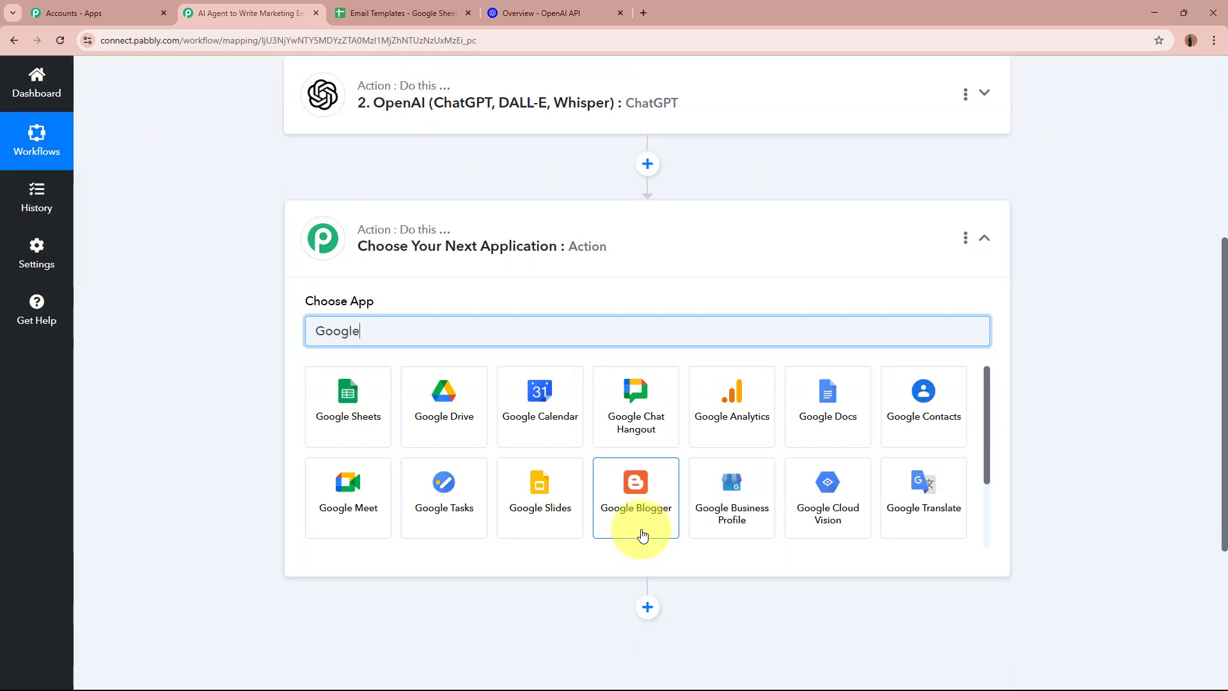
left_click(340, 427)
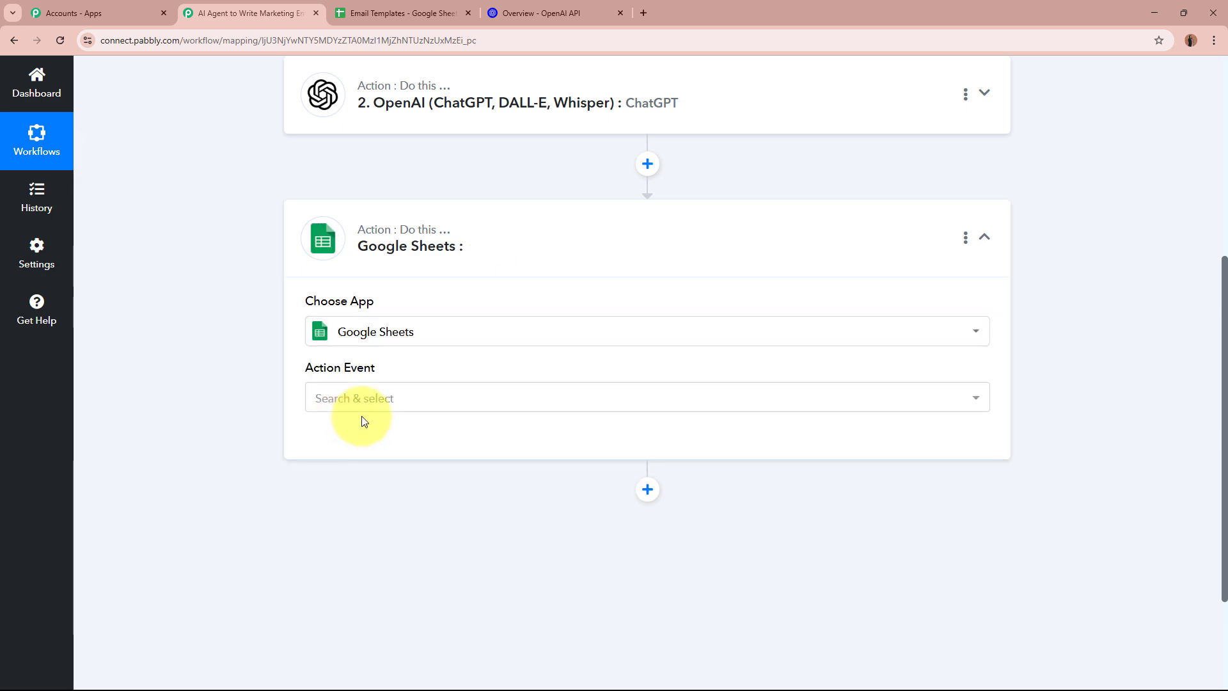
left_click(386, 404)
scroll(392, 365, "down", 6)
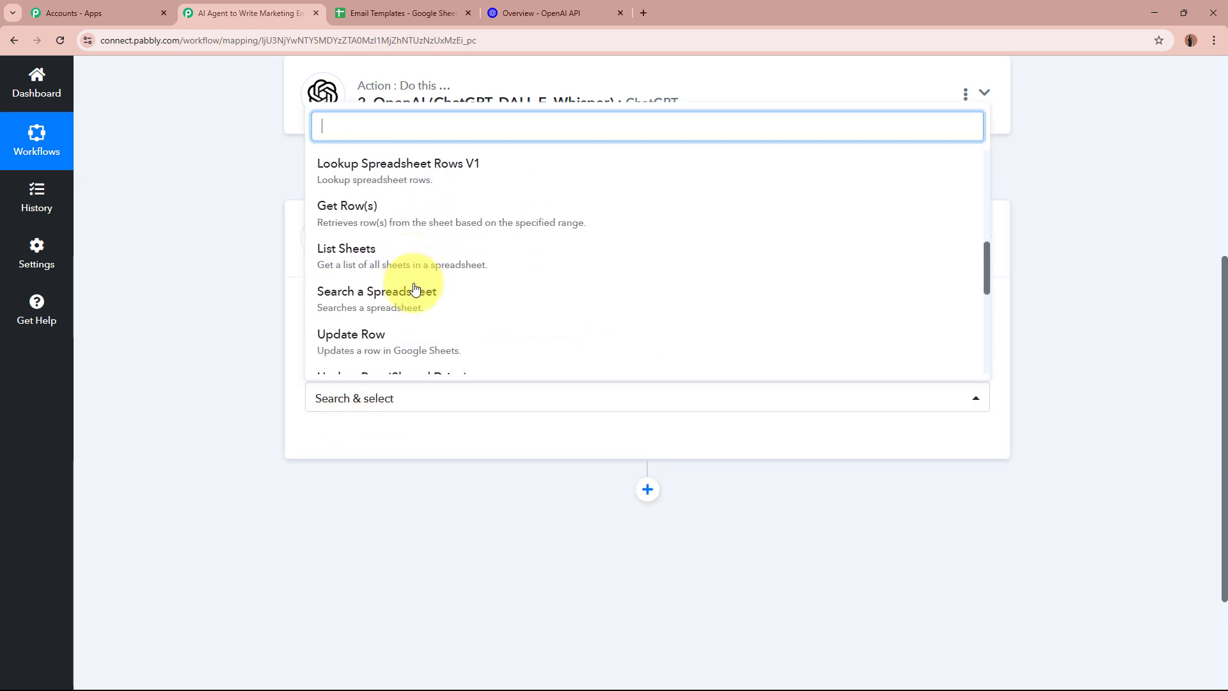
left_click(428, 340)
Check the Subject Line (G3) and Email Body (H3) cells in the Email Templates sheet
left_click(581, 8)
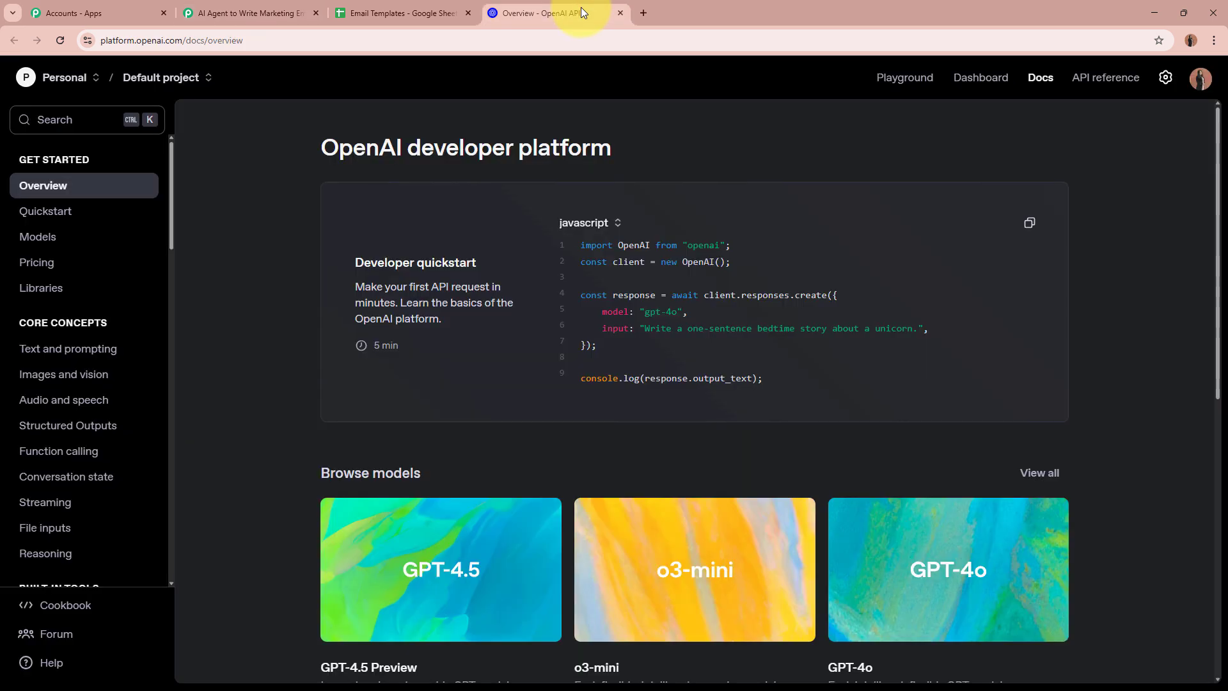
left_click(423, 8)
left_click(506, 348)
left_click(754, 350)
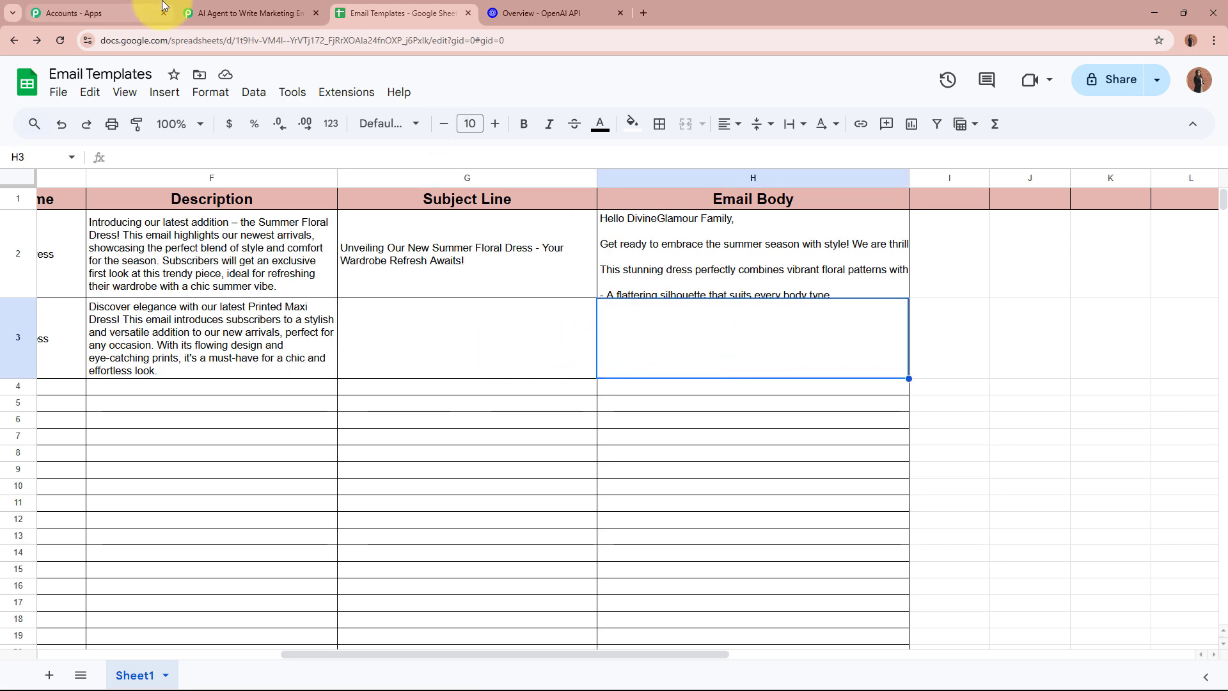
left_click(272, 8)
Authorise a new Google Sheets connection for Update Row by signing in with Google and allowing access
left_click(366, 449)
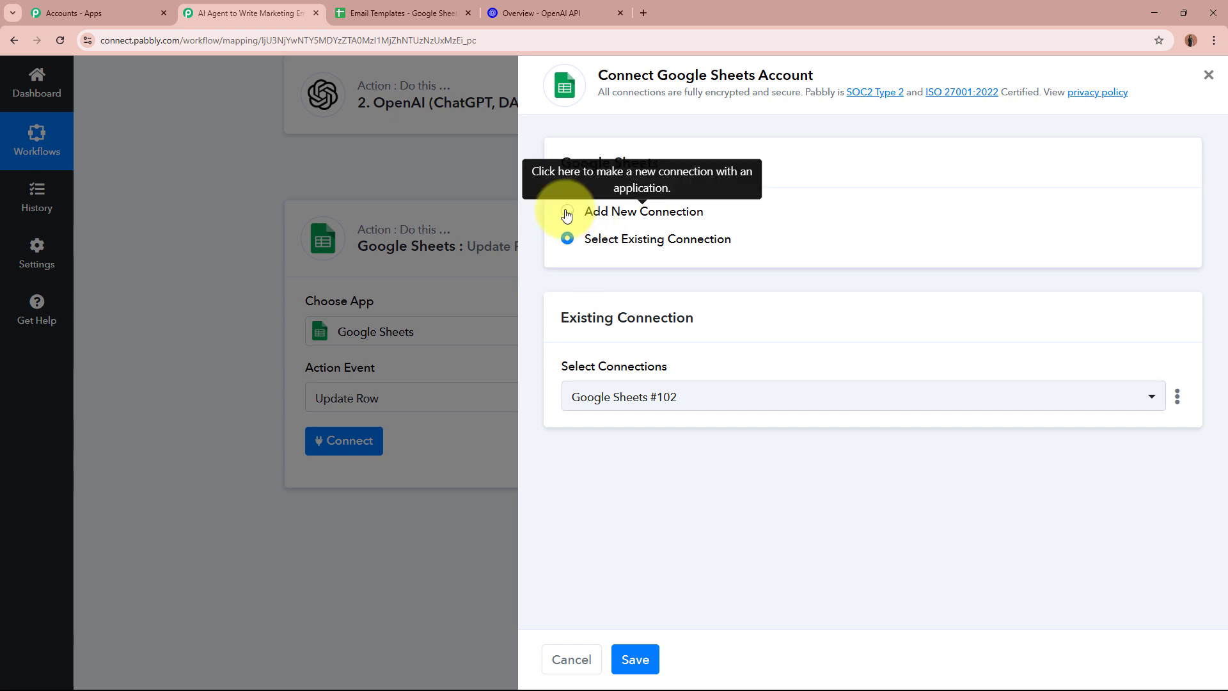
left_click(567, 213)
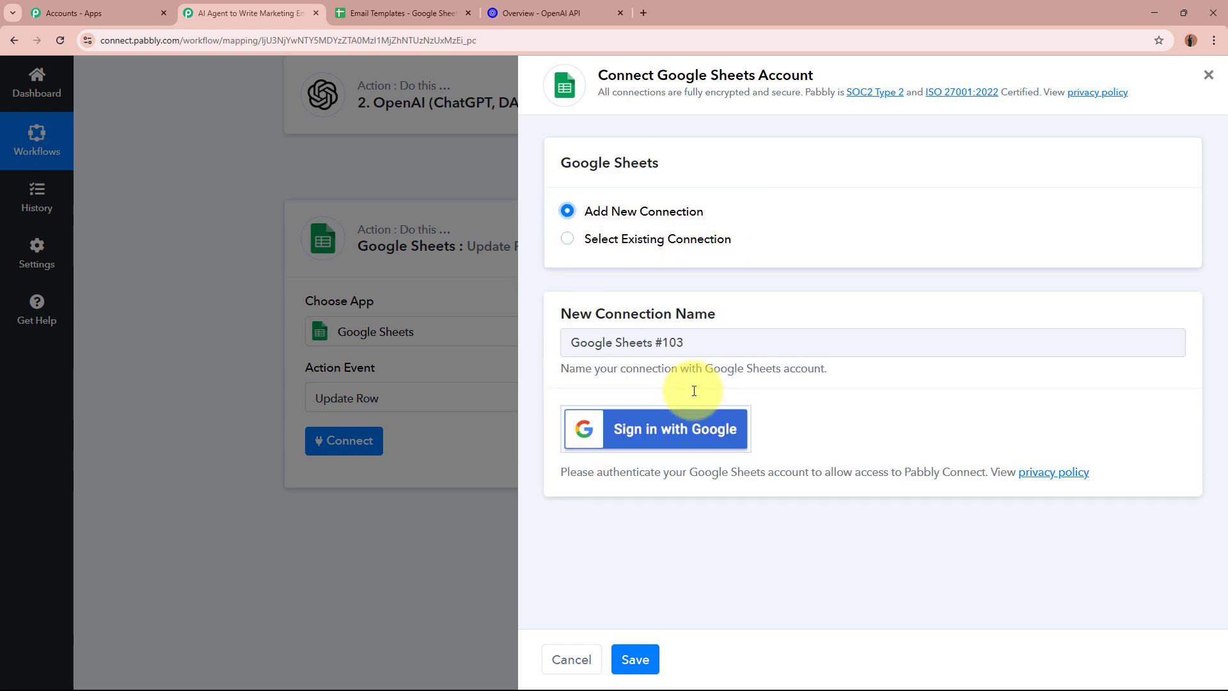
left_click(686, 427)
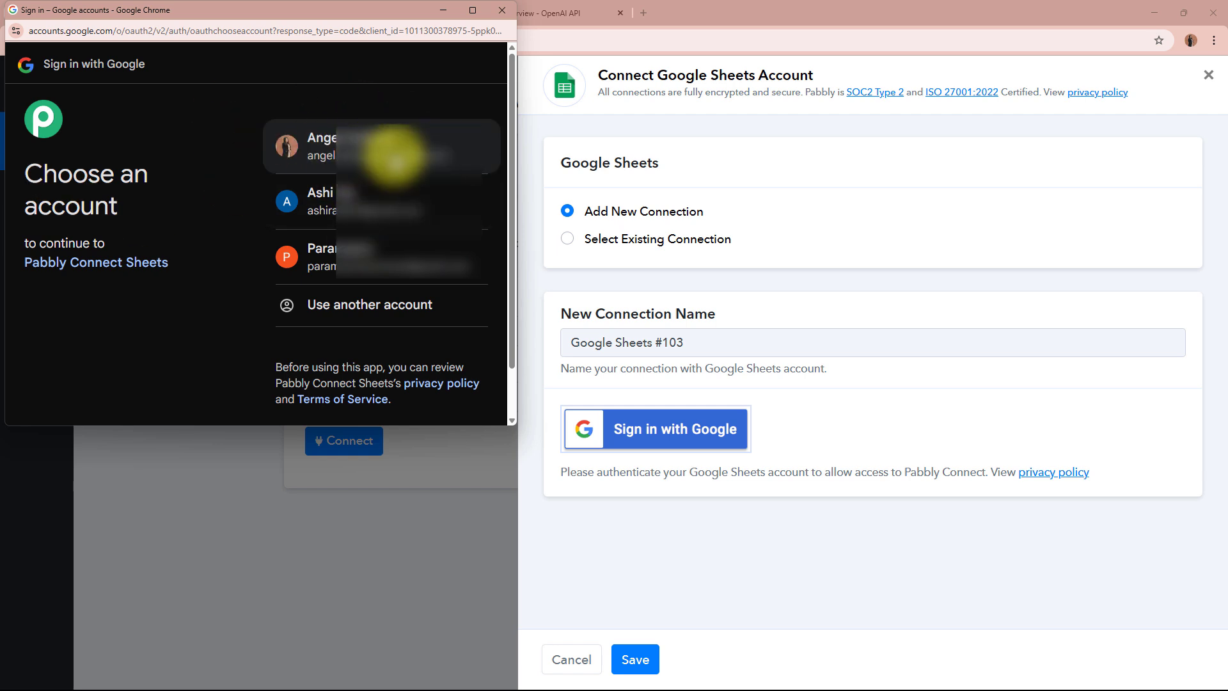
left_click(393, 157)
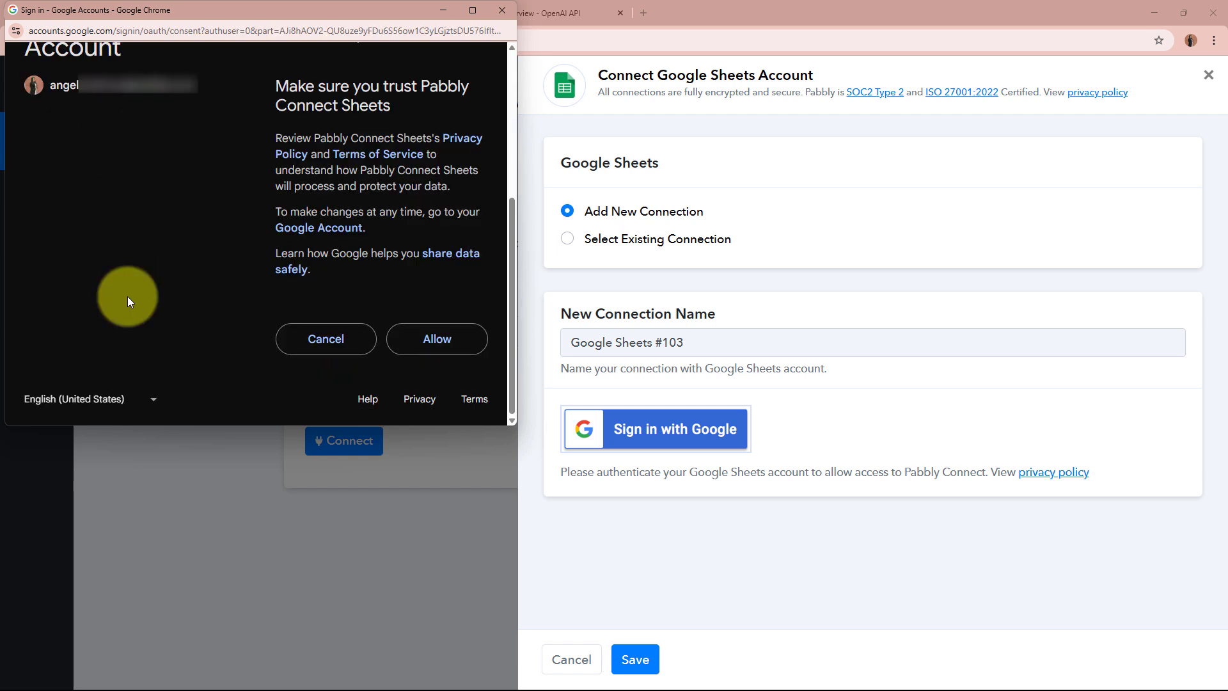
left_click(434, 337)
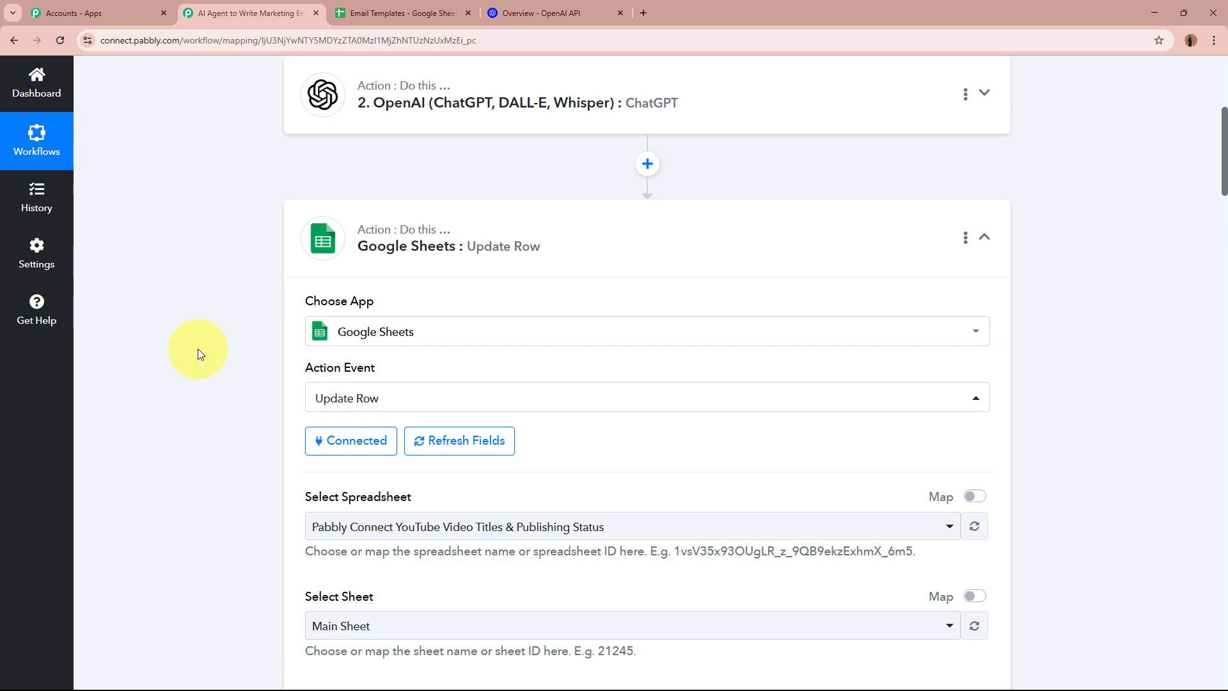
Select the Email Templates spreadsheet for the Update Row step
scroll(197, 348, "down", 5)
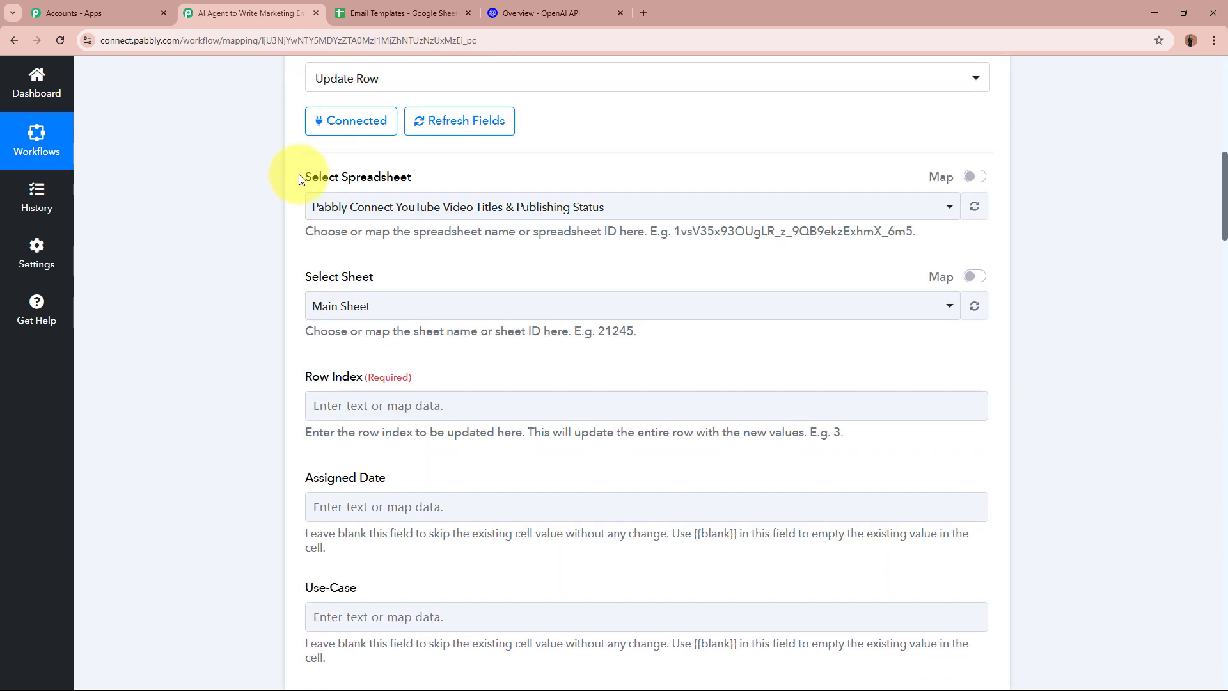
left_click_drag(299, 174, 435, 175)
left_click(159, 222)
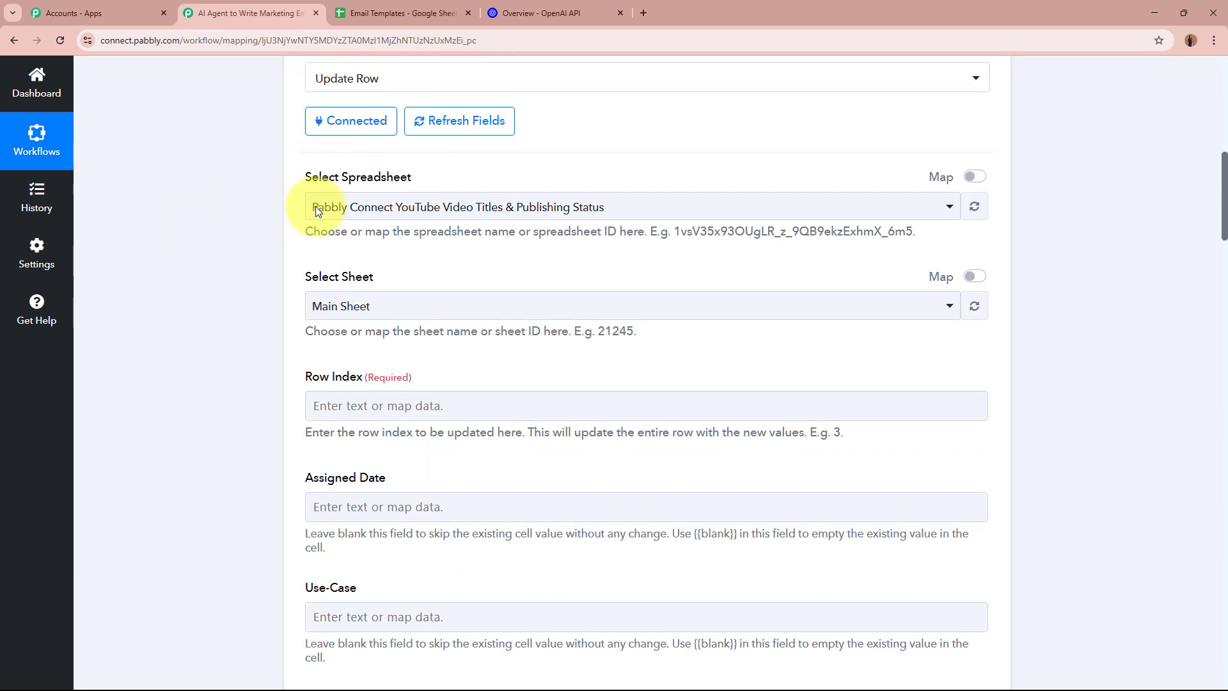
left_click(581, 207)
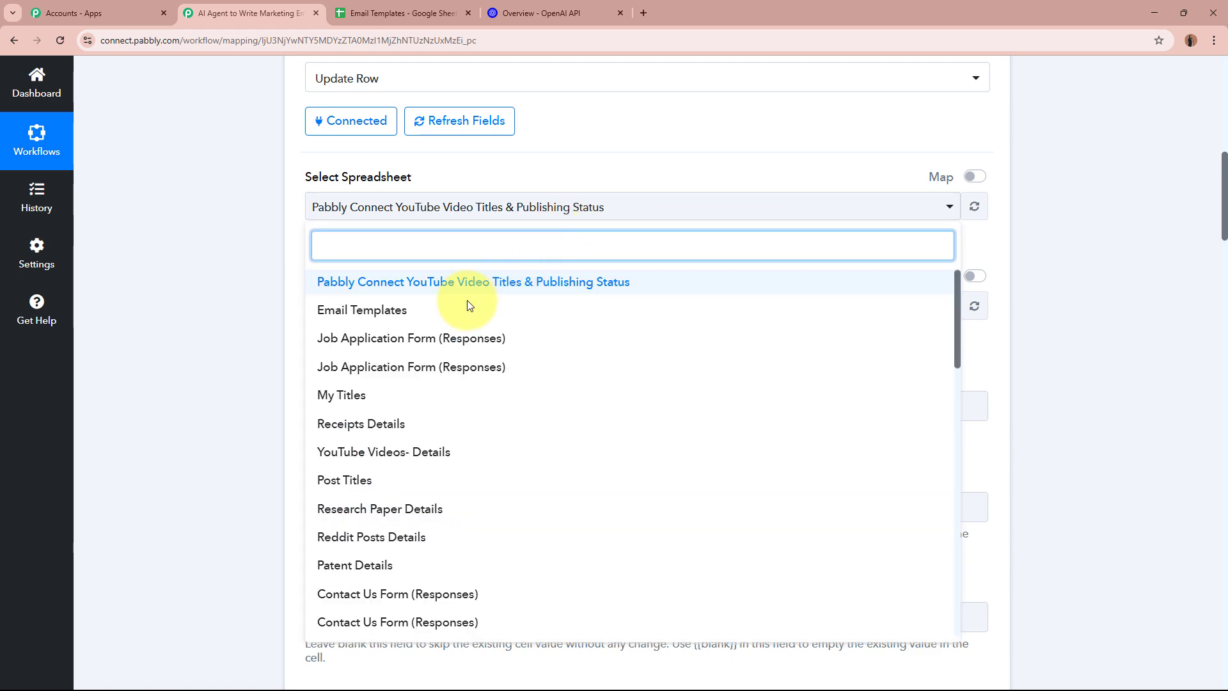
left_click(410, 309)
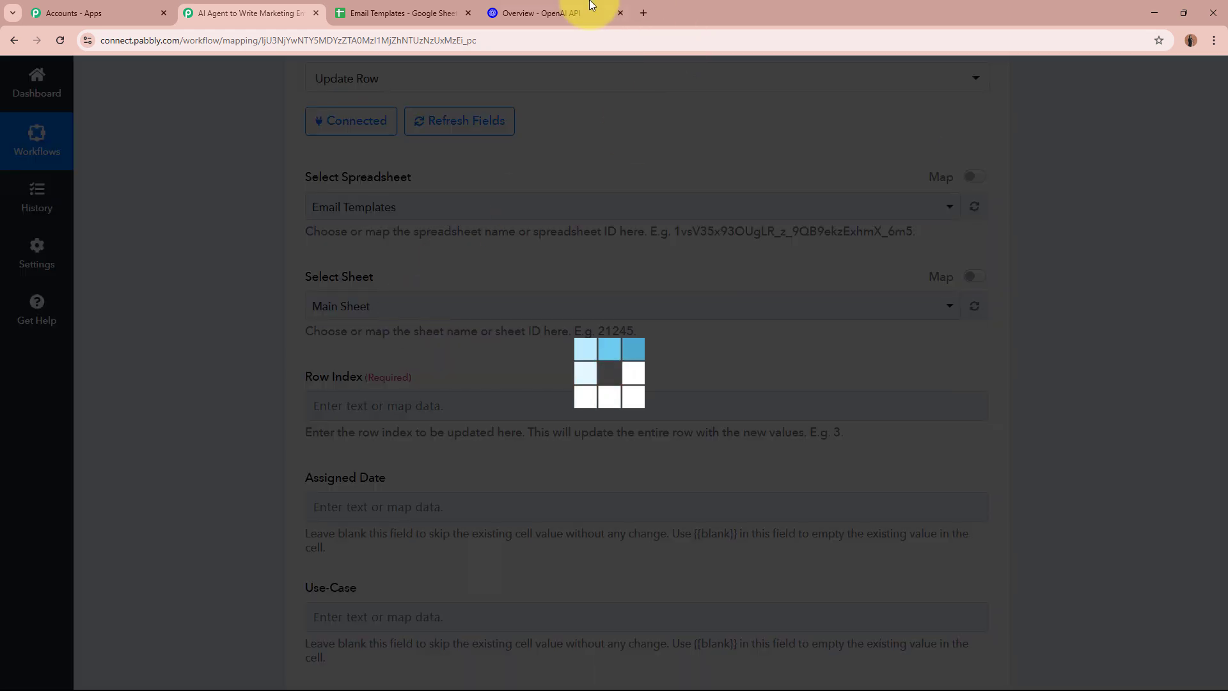
left_click(406, 11)
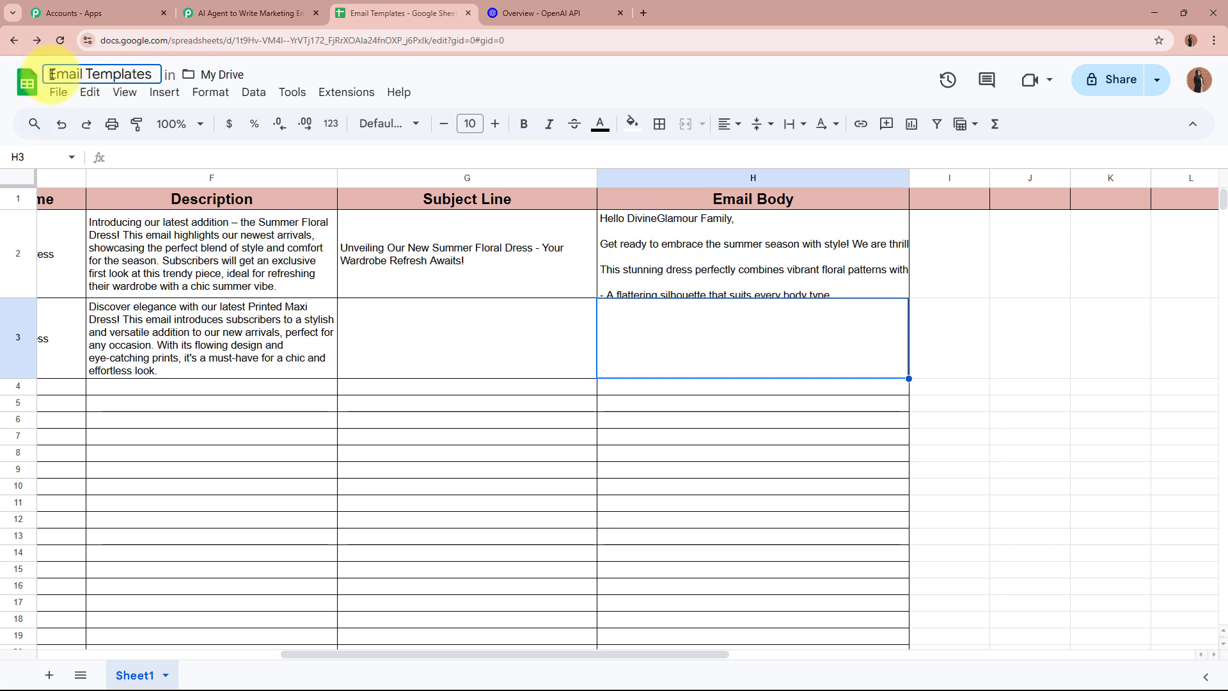
left_click(221, 12)
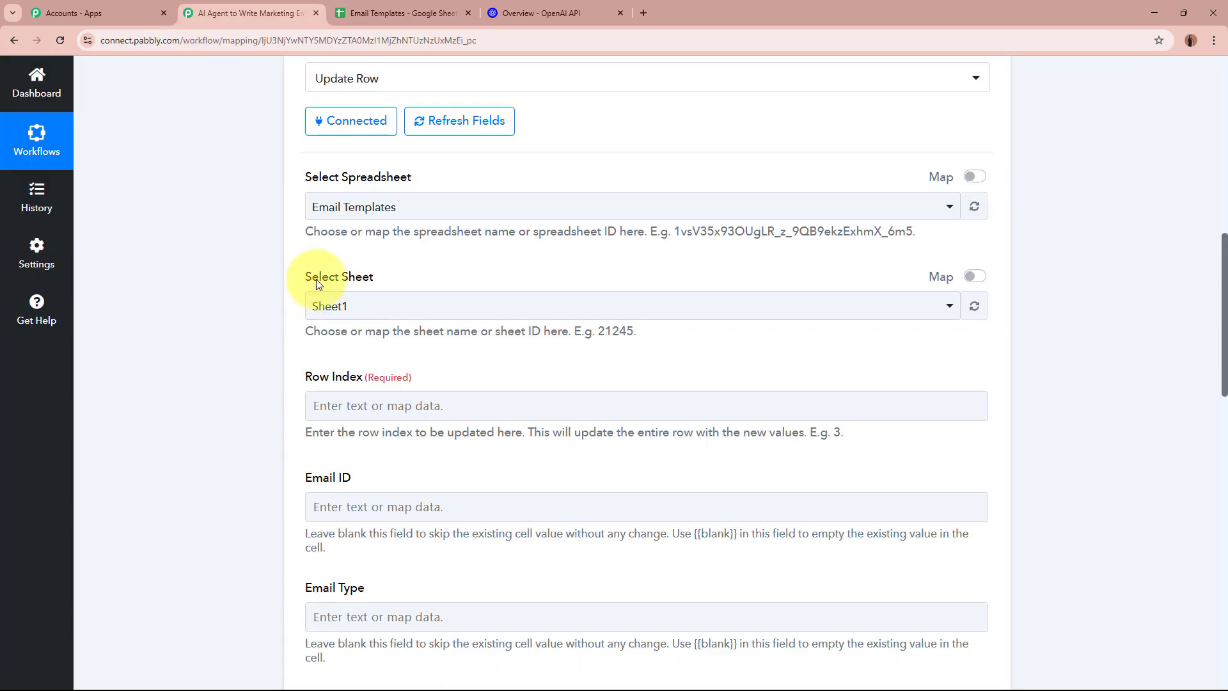
Choose Sheet1 as the target sheet, confirming the tab name in Google Sheets
left_click(383, 308)
left_click(364, 386)
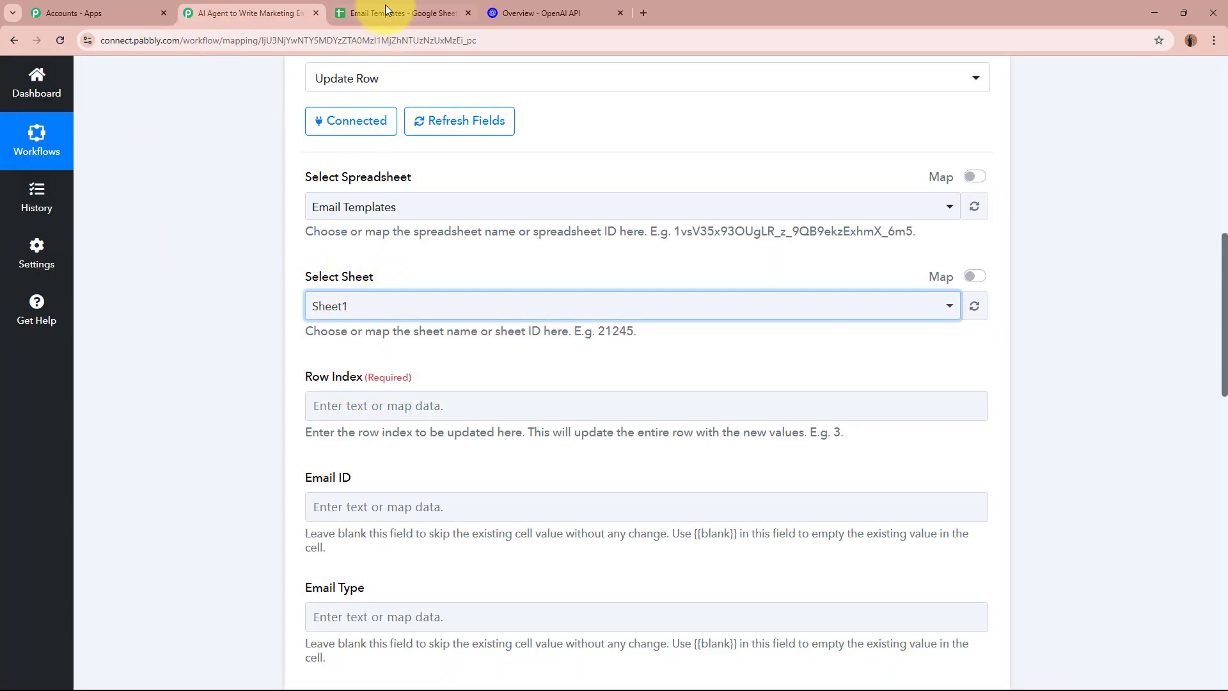
left_click(385, 10)
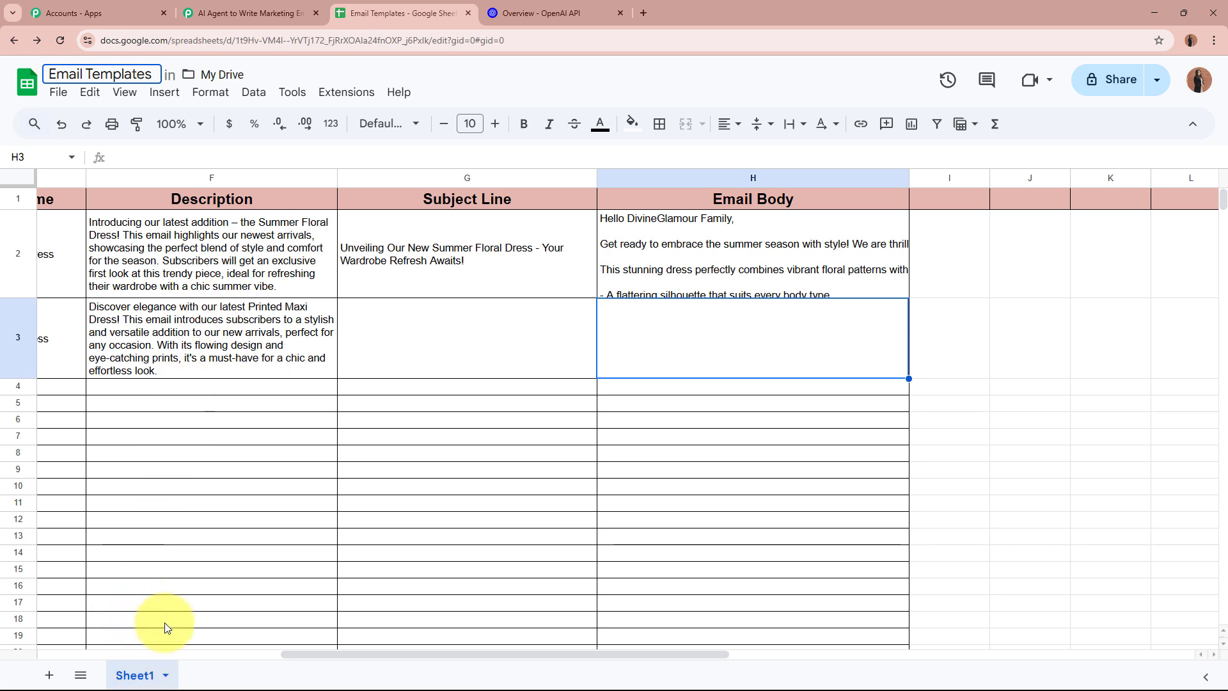
left_click(214, 535)
left_click(249, 11)
scroll(144, 328, "down", 2)
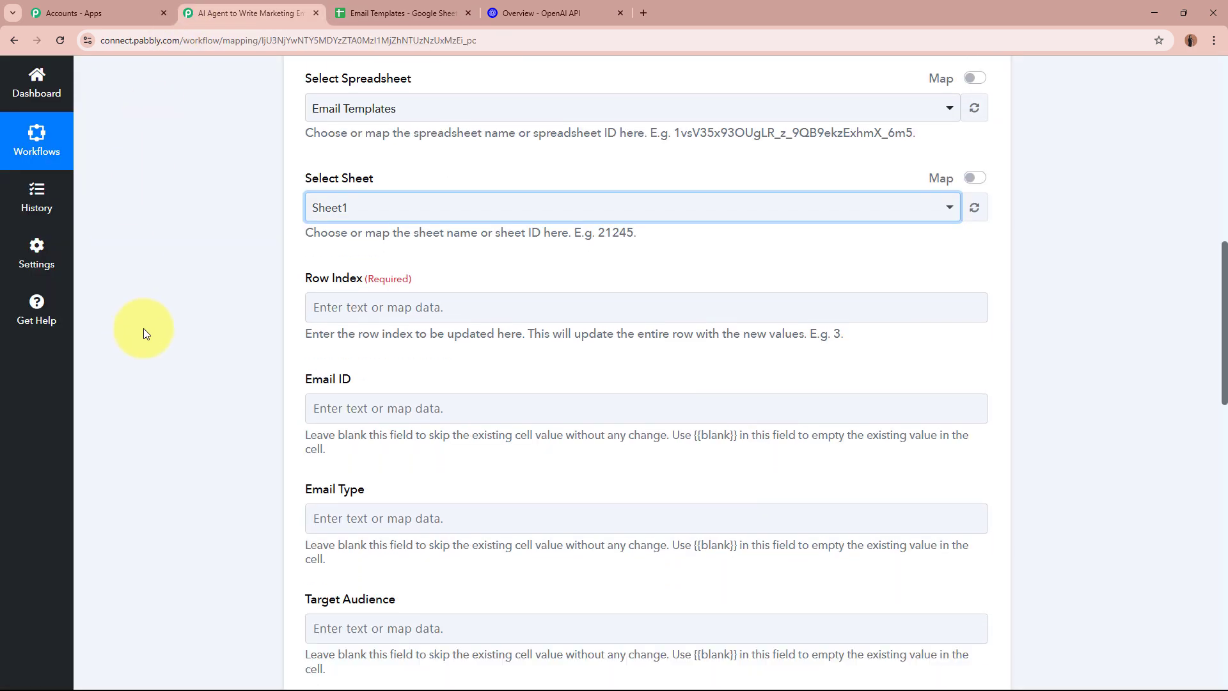
Map the trigger's RowIndex (3) into the Row Index field
left_click(453, 279)
left_click(459, 393)
scroll(466, 578, "down", 3)
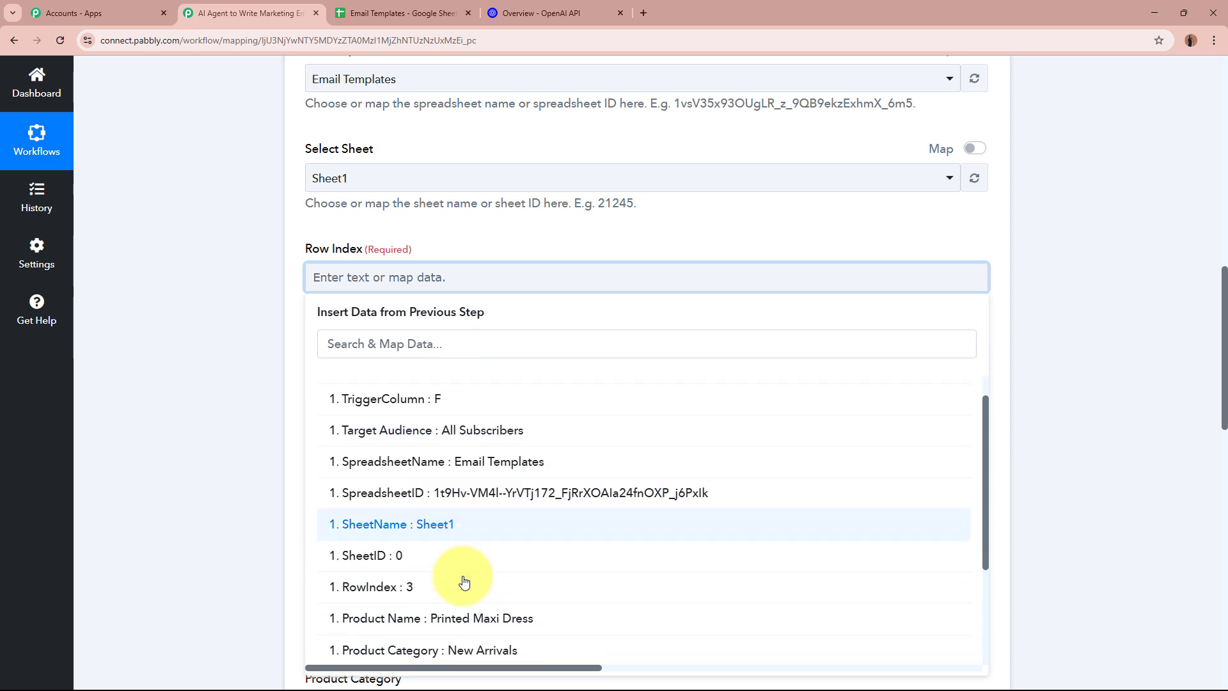
left_click(460, 445)
left_click(254, 357)
scroll(254, 356, "down", 3)
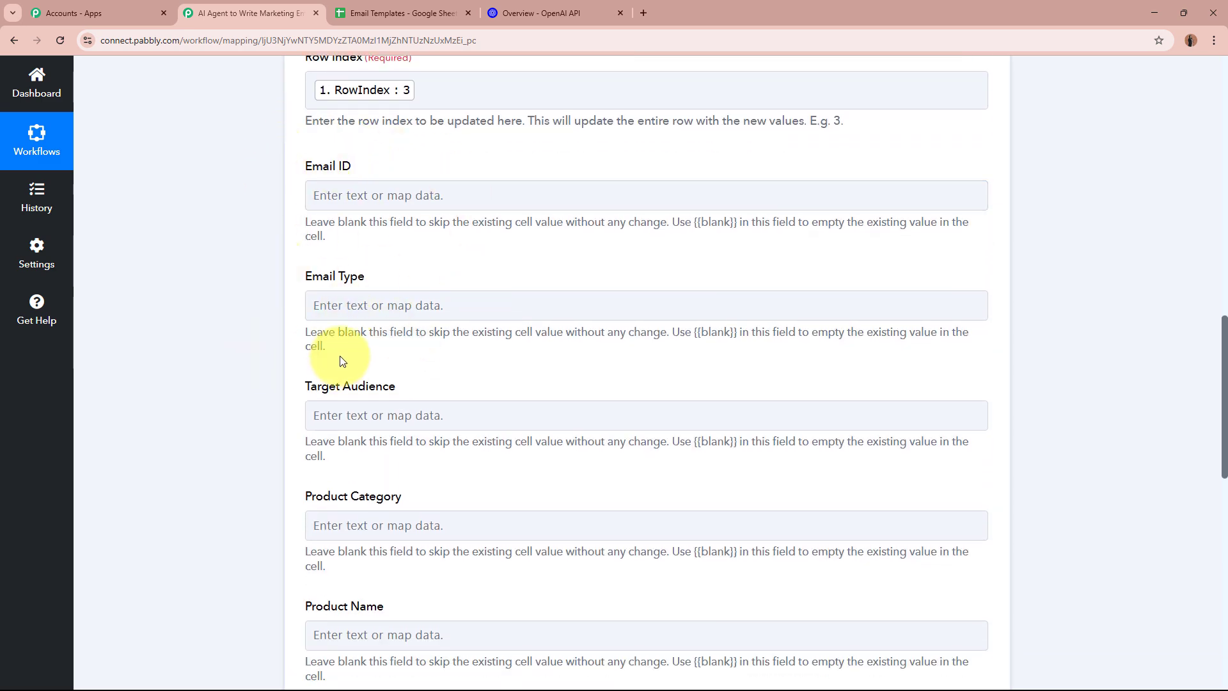
scroll(388, 376, "down", 3)
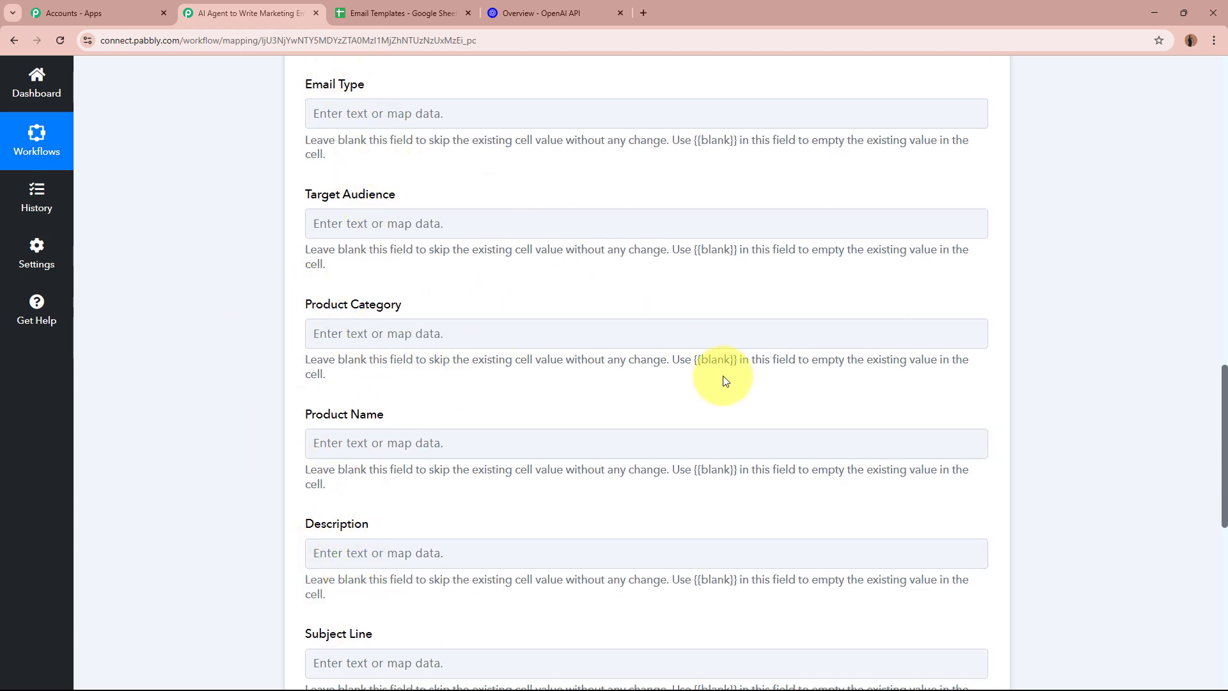
scroll(1025, 536, "down", 4)
Map ChatGPT's generated subject line into the Subject Line field
left_click(551, 276)
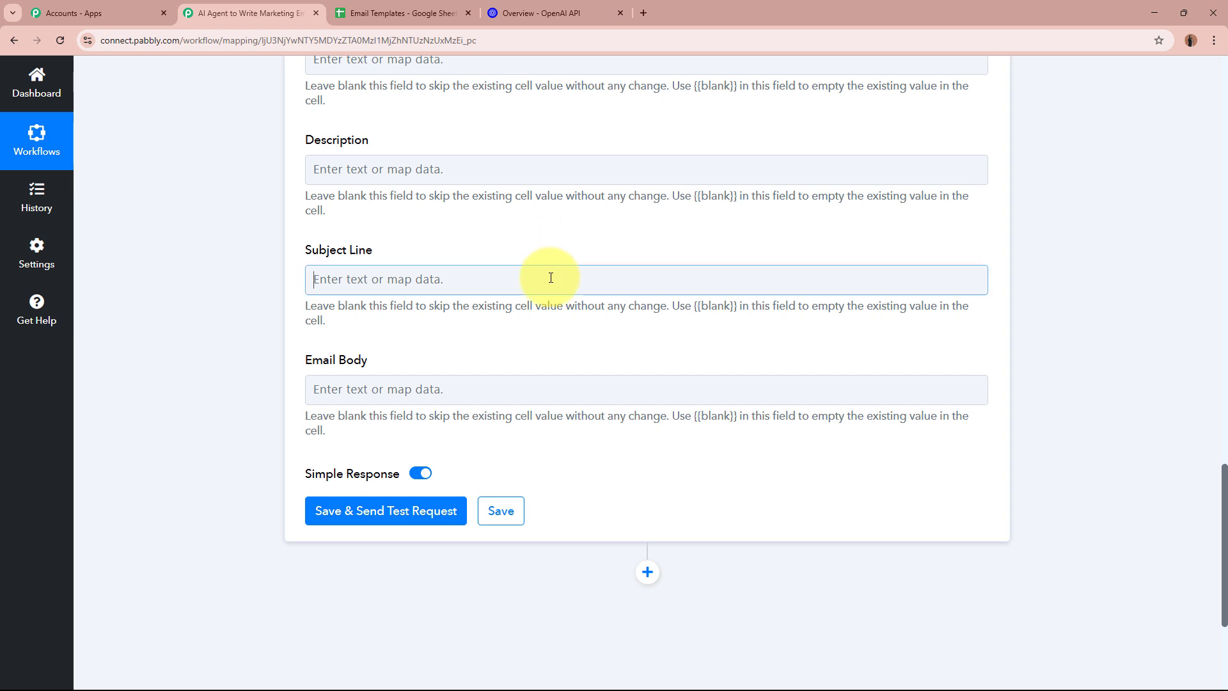
left_click(562, 451)
scroll(544, 563, "down", 1)
scroll(540, 584, "down", 1)
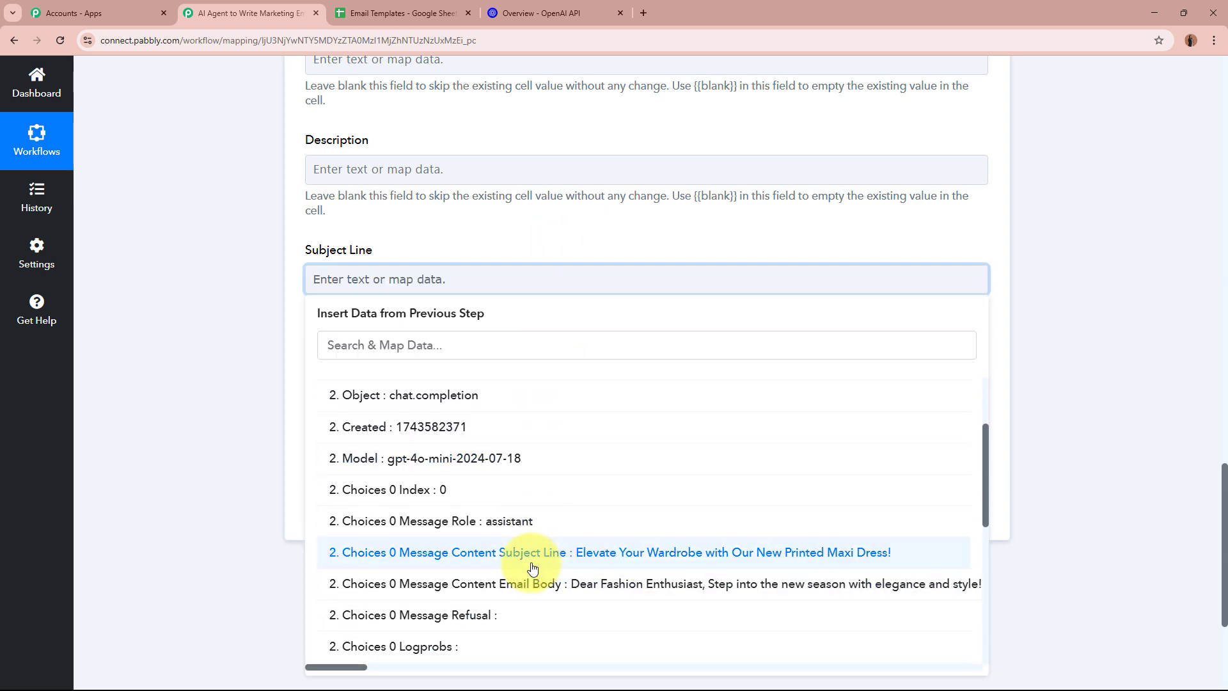
left_click(529, 563)
left_click(179, 315)
scroll(228, 304, "down", 2)
Map ChatGPT's generated email body into the Email Body field
left_click(491, 266)
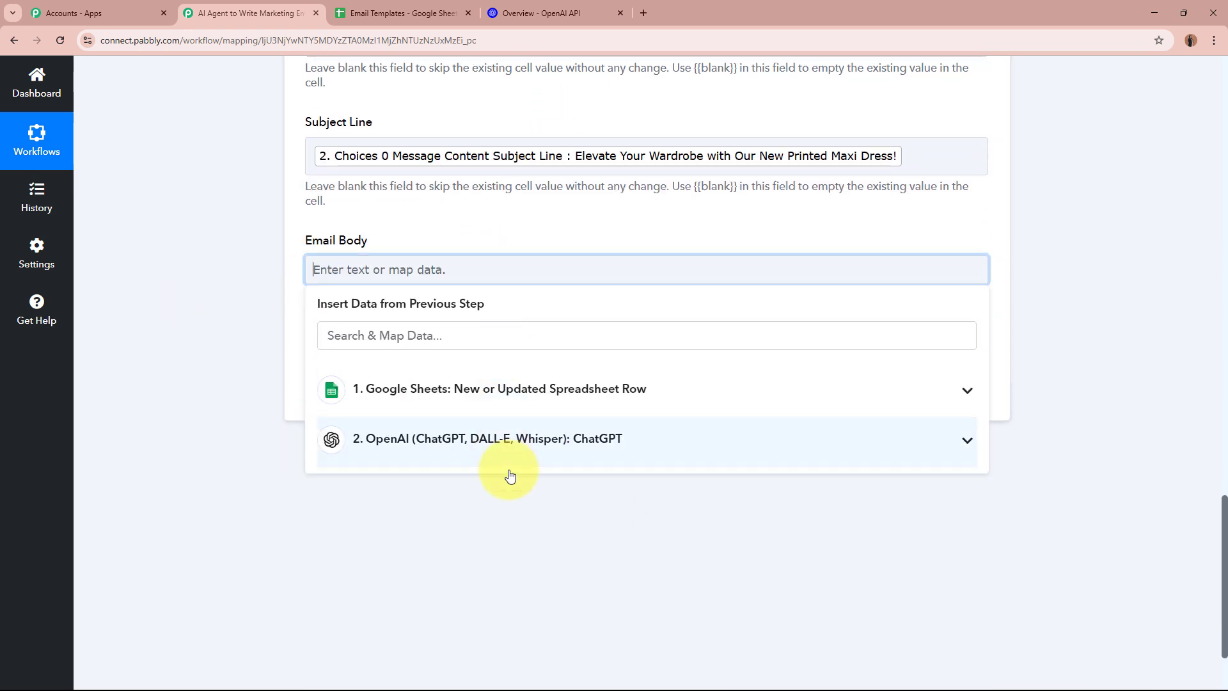
left_click(507, 472)
scroll(584, 573, "down", 3)
left_click(460, 442)
left_click(233, 282)
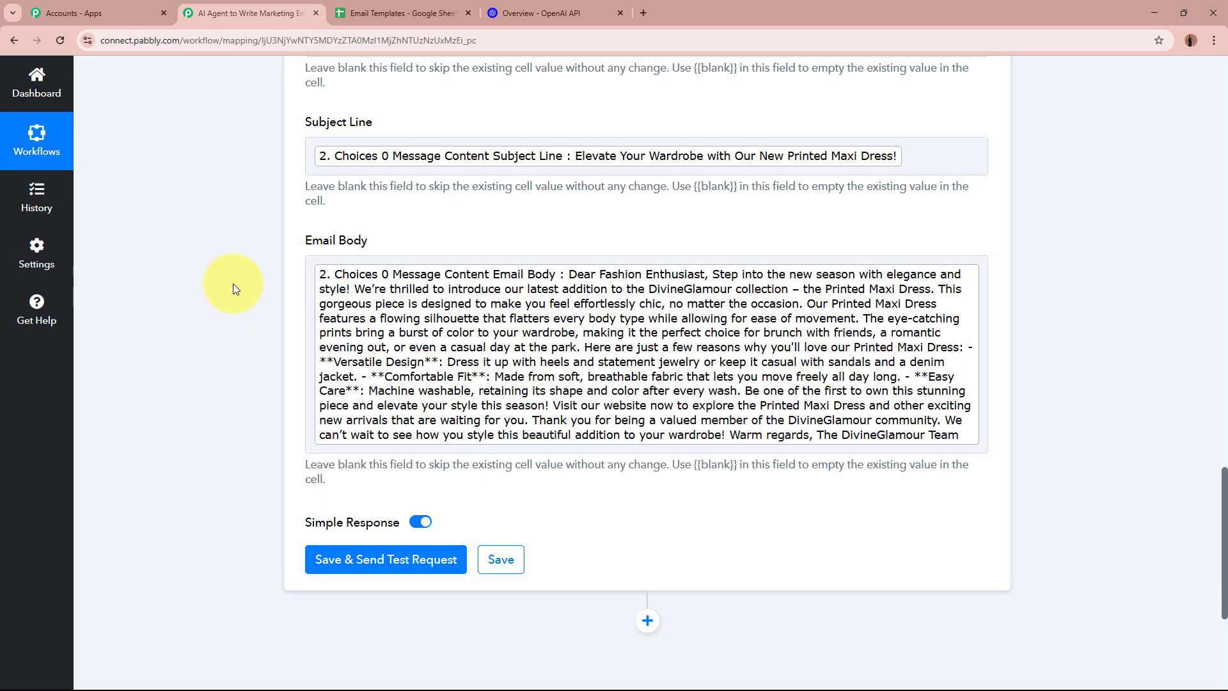
scroll(231, 282, "up", 8)
scroll(231, 282, "down", 8)
scroll(220, 277, "down", 4)
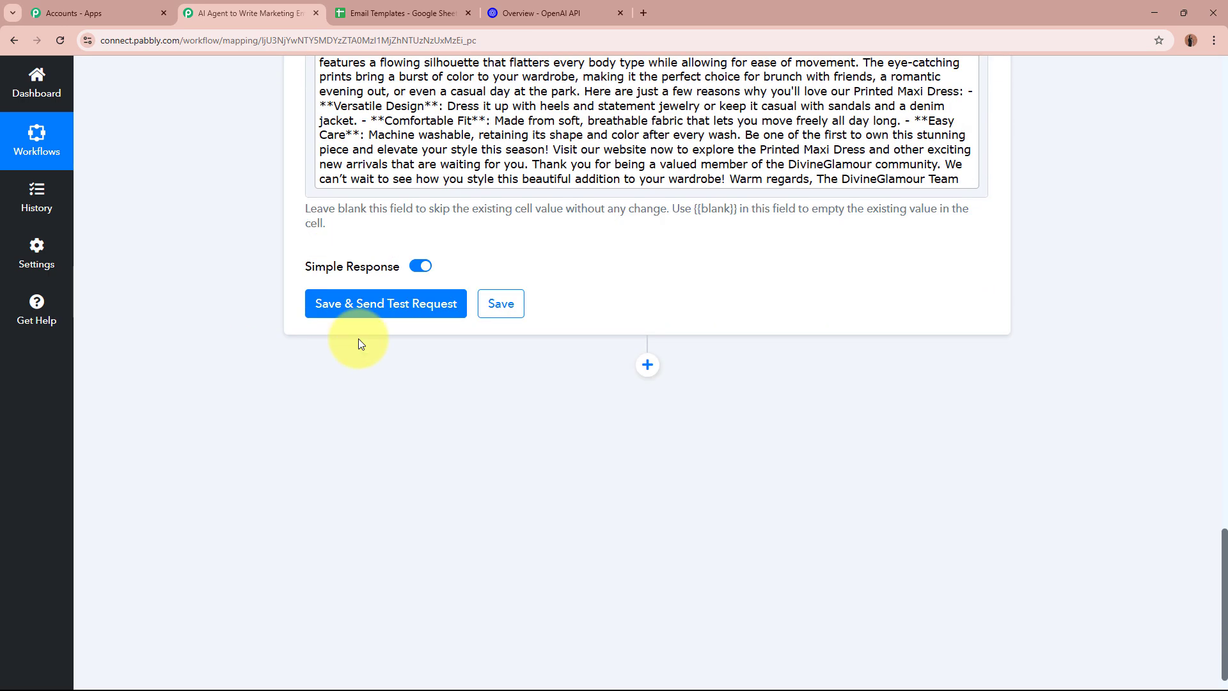
Save the step, send a test request, and verify row 3 updated in the sheet
left_click(410, 309)
scroll(192, 319, "down", 1)
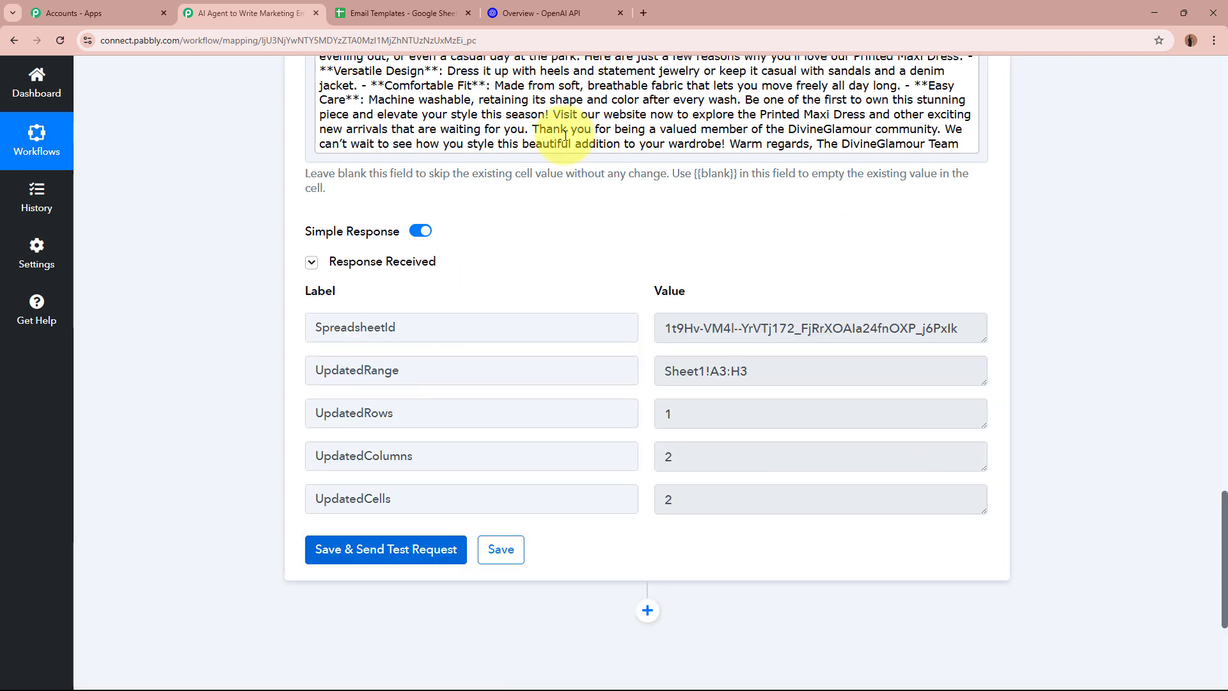
left_click(400, 13)
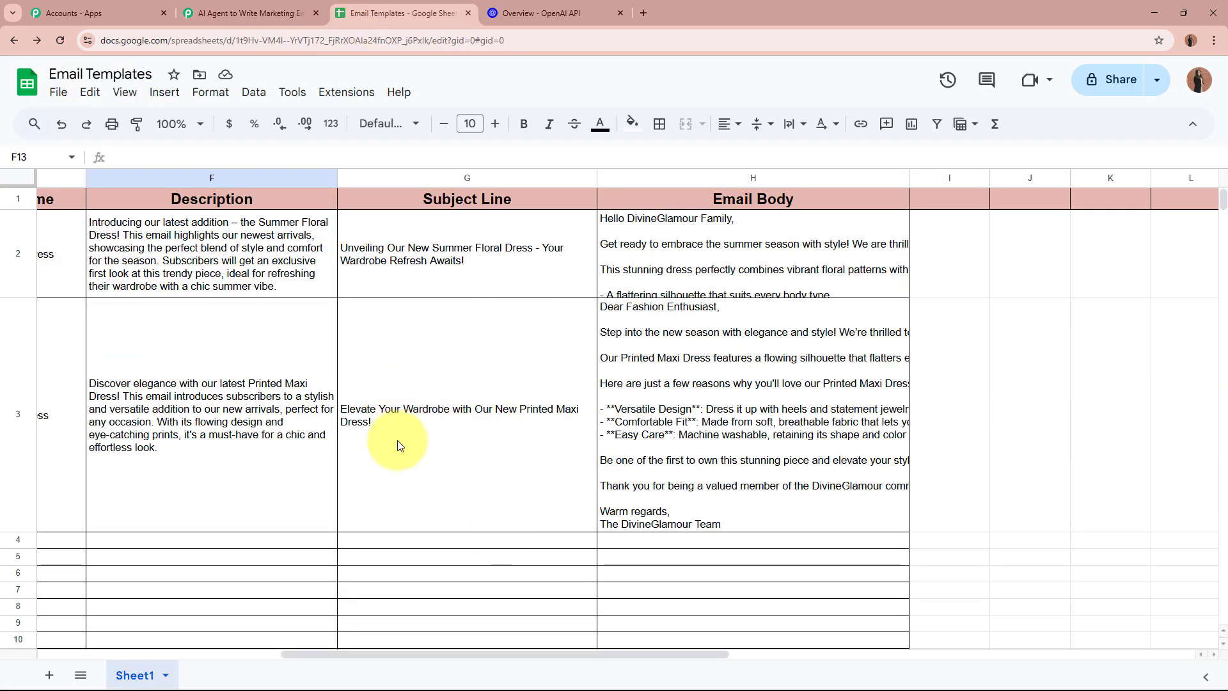
Read the generated subject line and email body in row 3
left_click(422, 426)
left_click(826, 469)
double_click(825, 468)
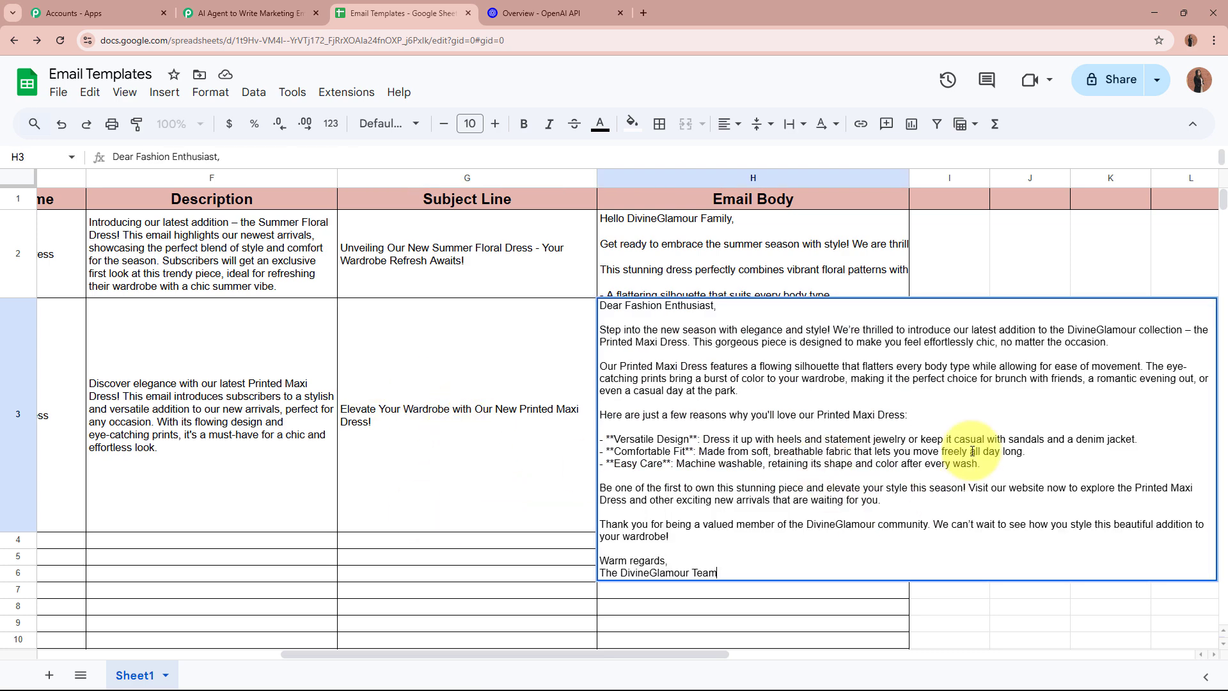
left_click(972, 602)
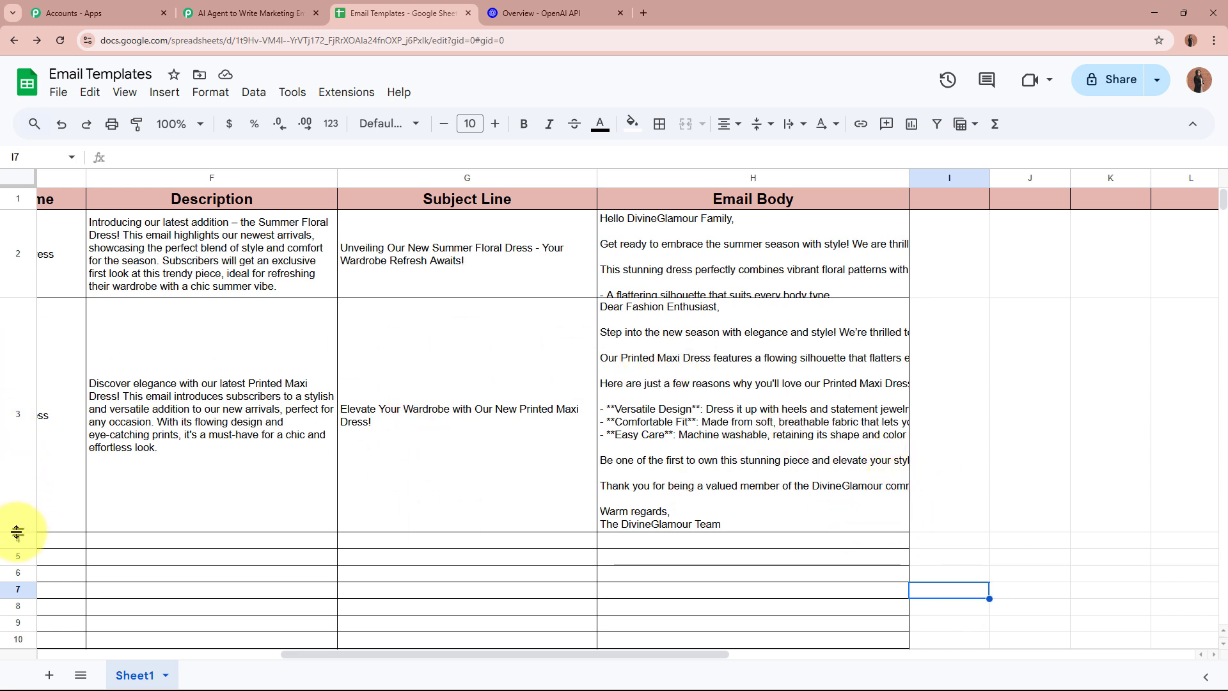
Shrink row 3 to a compact height, review the Pabbly workflow, then return to the sheet
left_click_drag(18, 531, 19, 415)
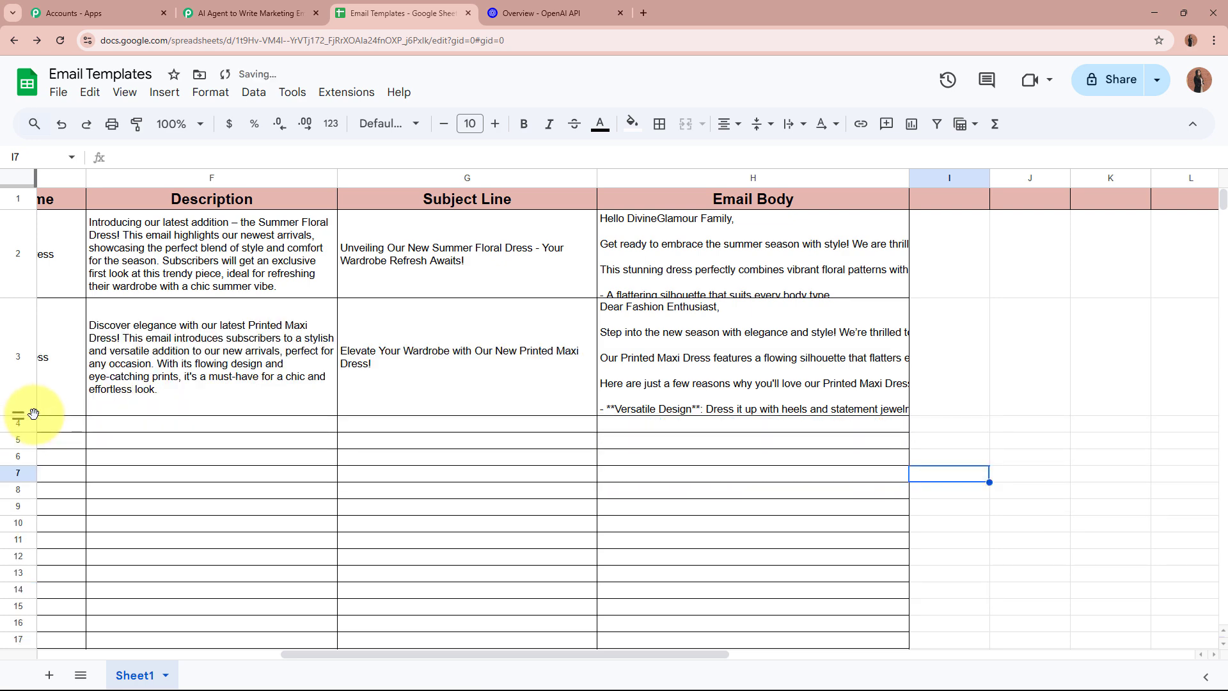
left_click(253, 13)
scroll(200, 287, "up", 10)
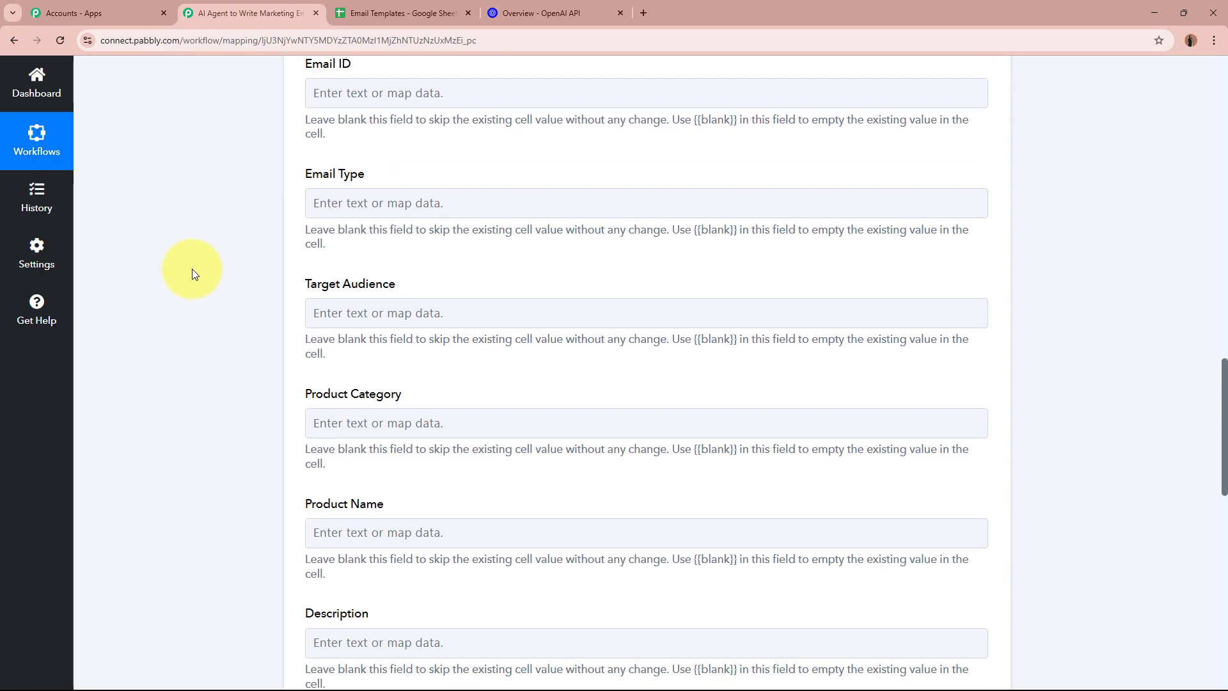
scroll(195, 273, "up", 15)
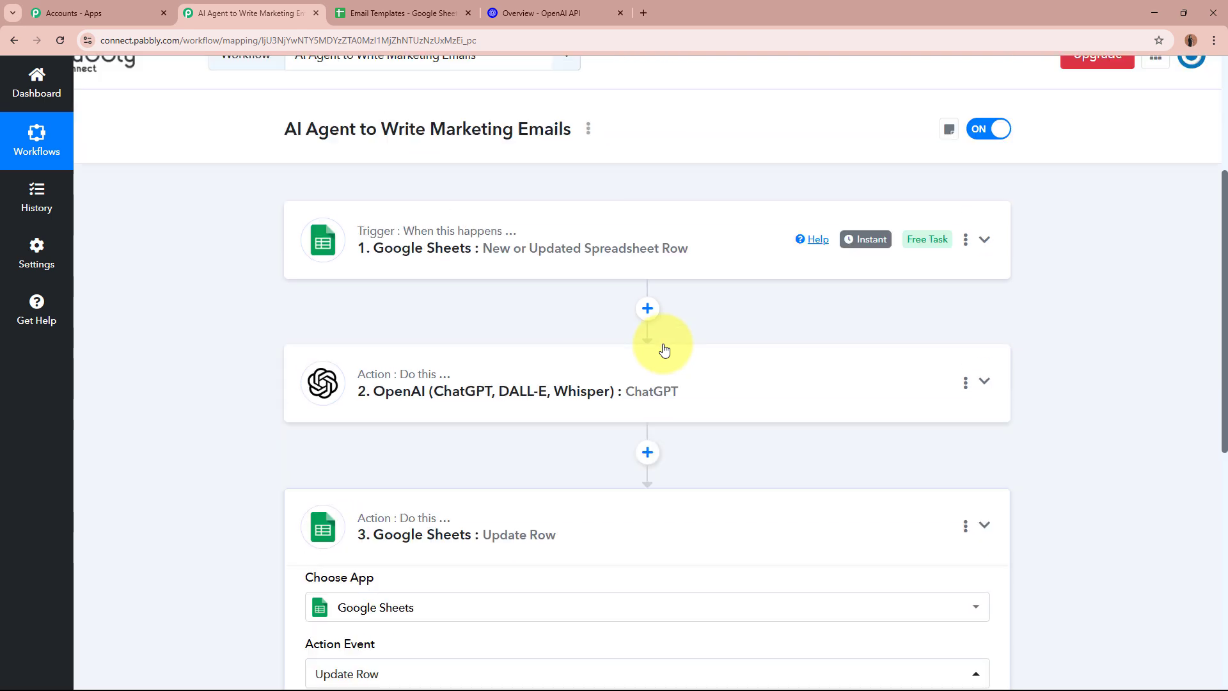
scroll(664, 350, "up", 2)
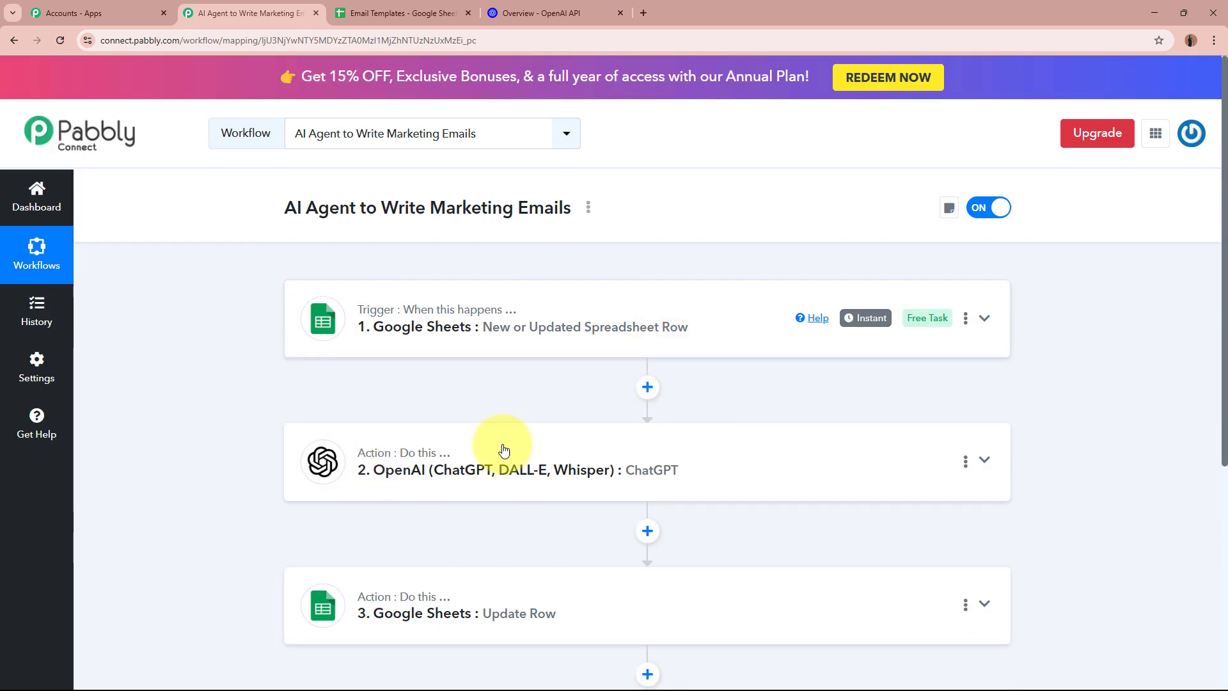
left_click(403, 13)
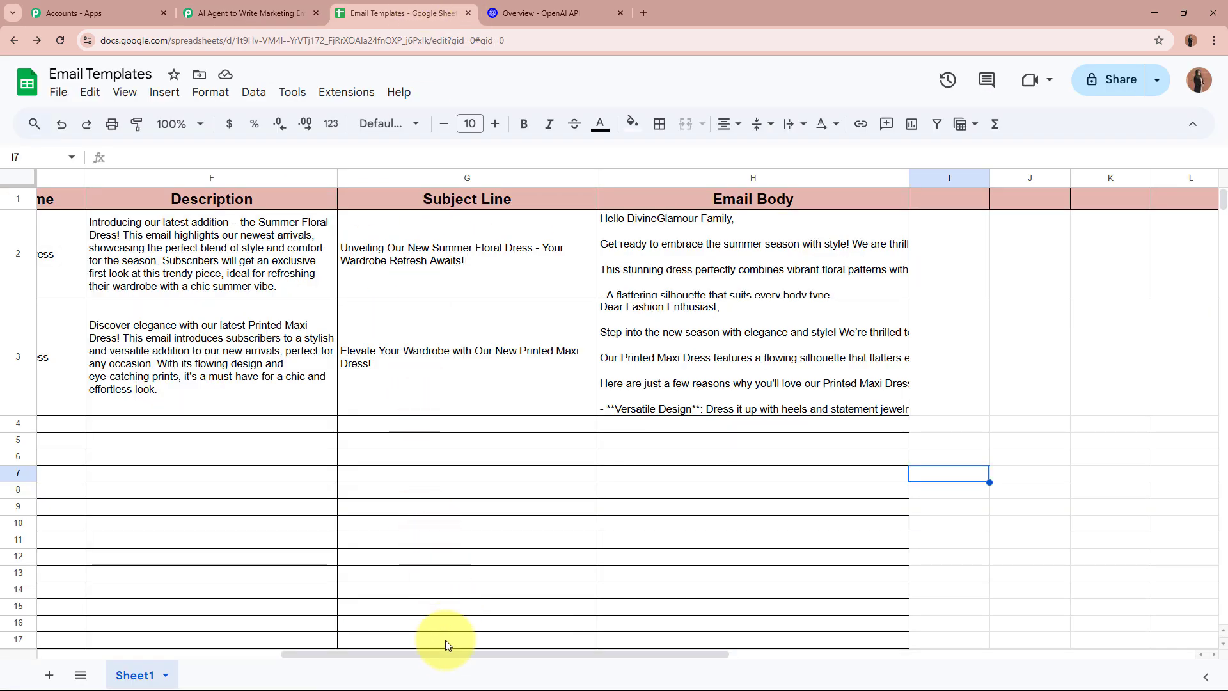
Re-read the row 3 email body in column H
scroll(261, 623, "left", 10)
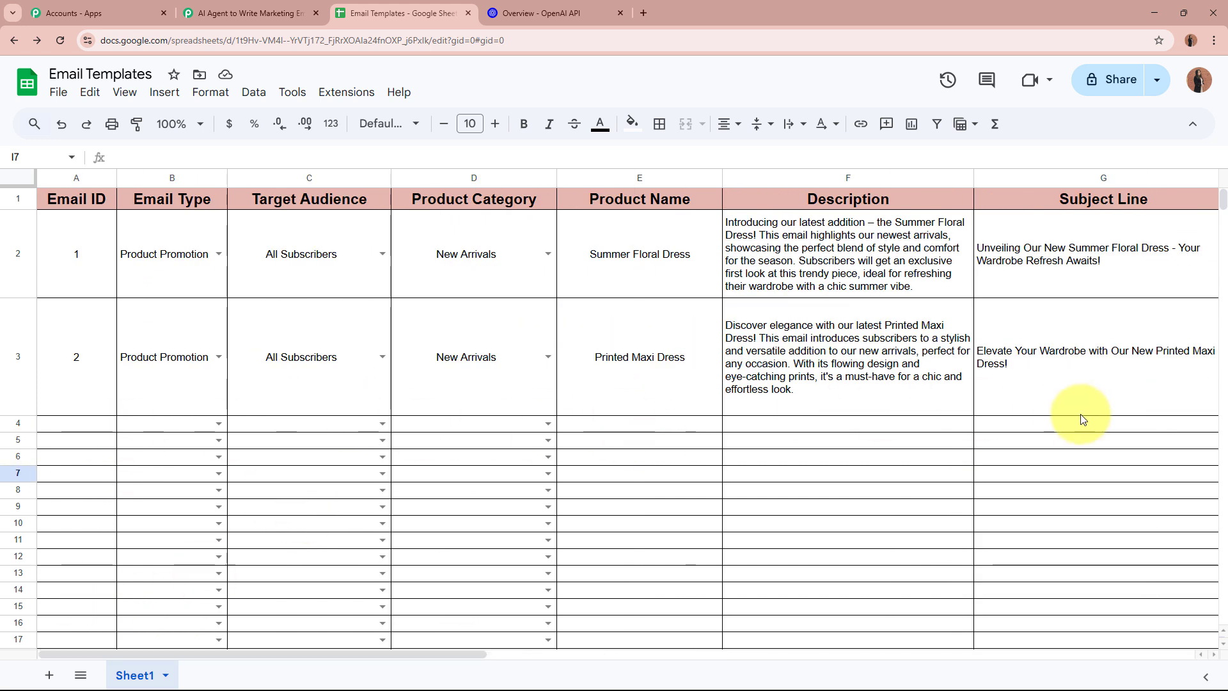
left_click_drag(18, 415, 20, 393)
left_click_drag(397, 659, 665, 651)
left_click(660, 358)
left_click(660, 358)
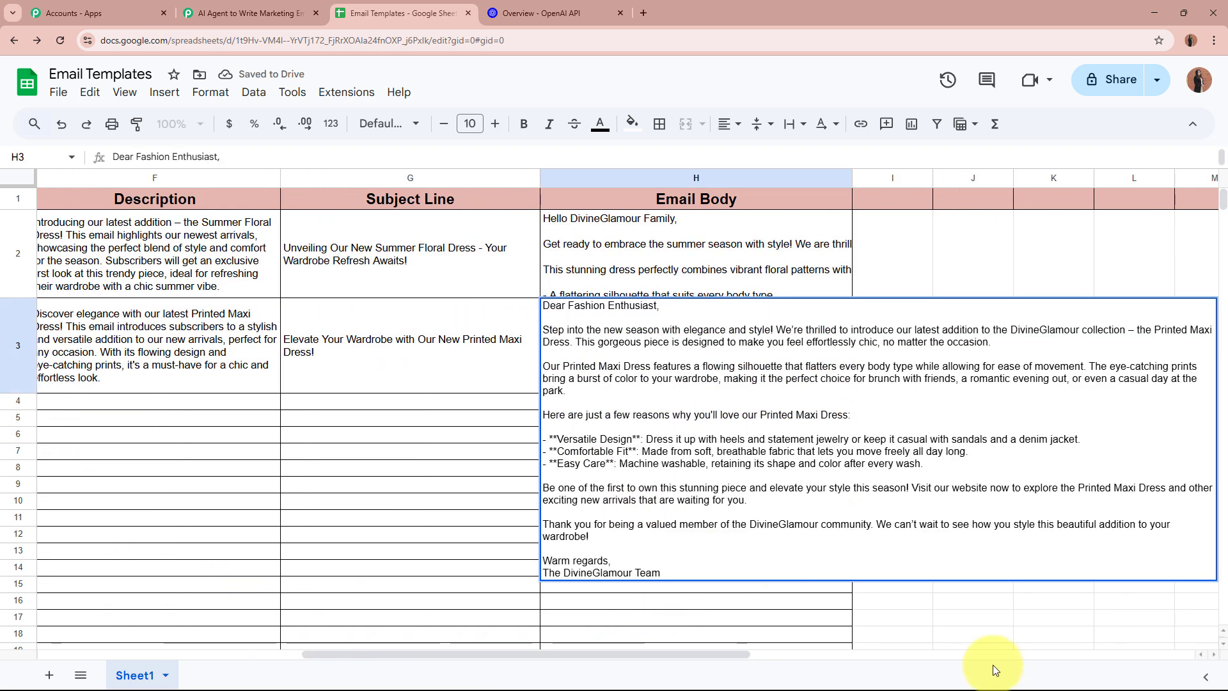
left_click(926, 617)
Add the Summer Collection entry in row 4: ID 3, Promotional, All Subscribers, product None
left_click_drag(685, 651, 268, 650)
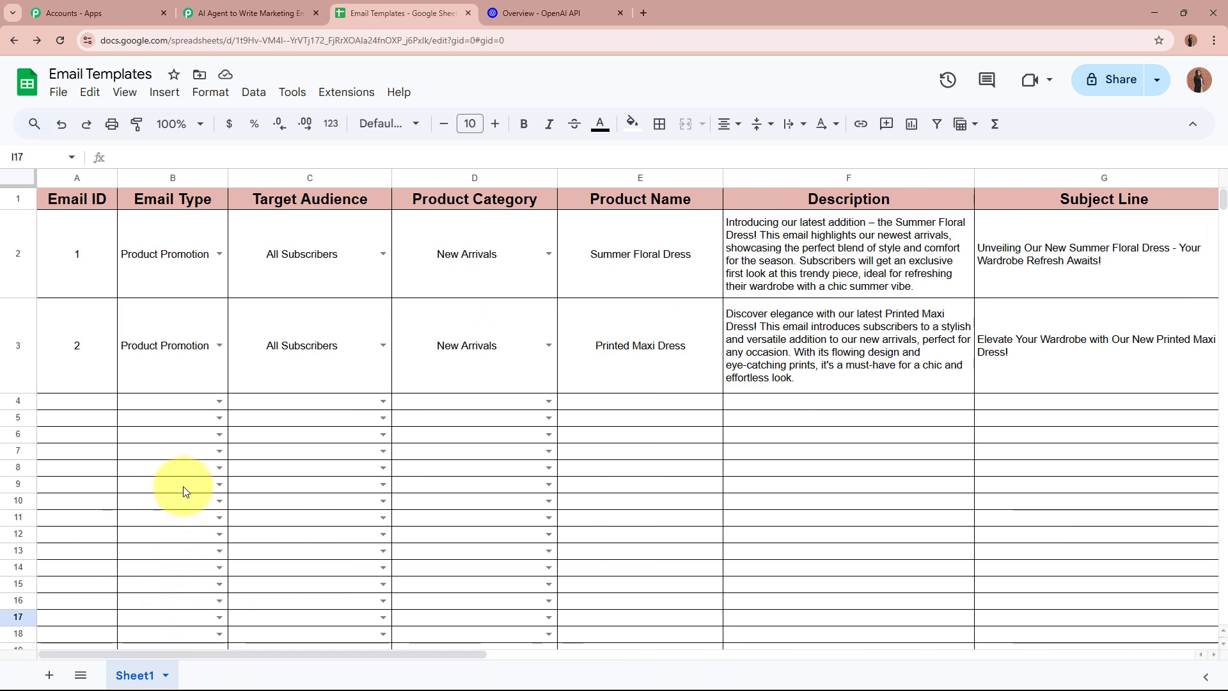
left_click(88, 401)
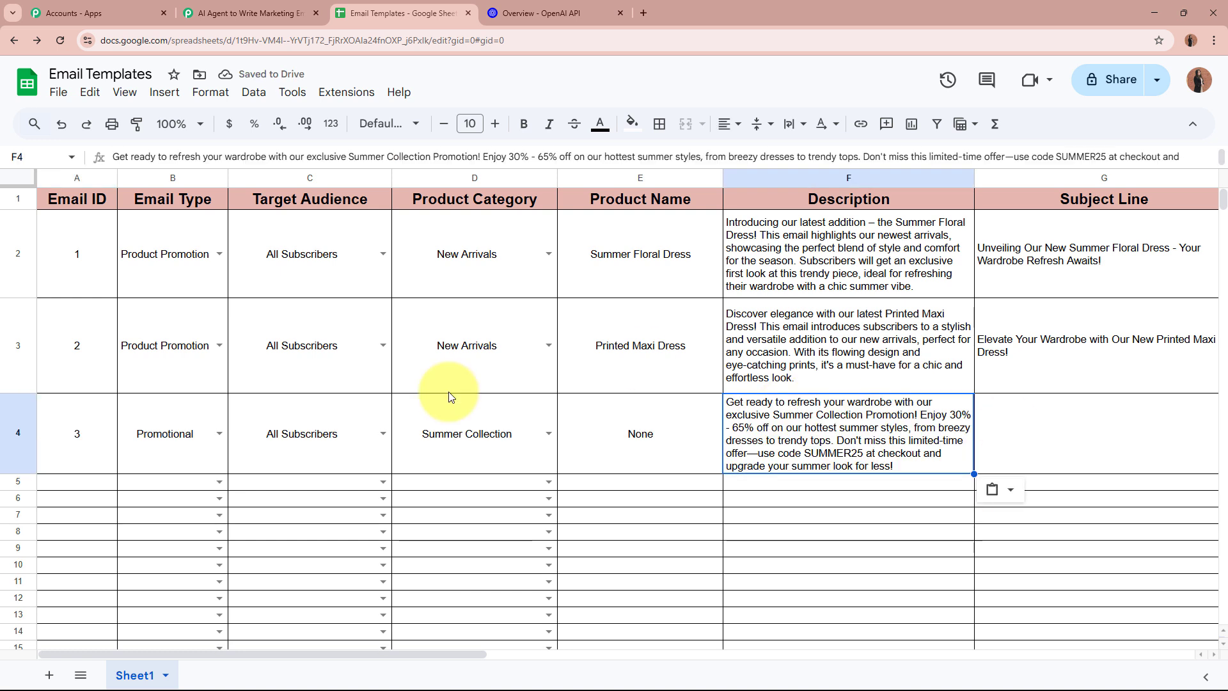
left_click(90, 455)
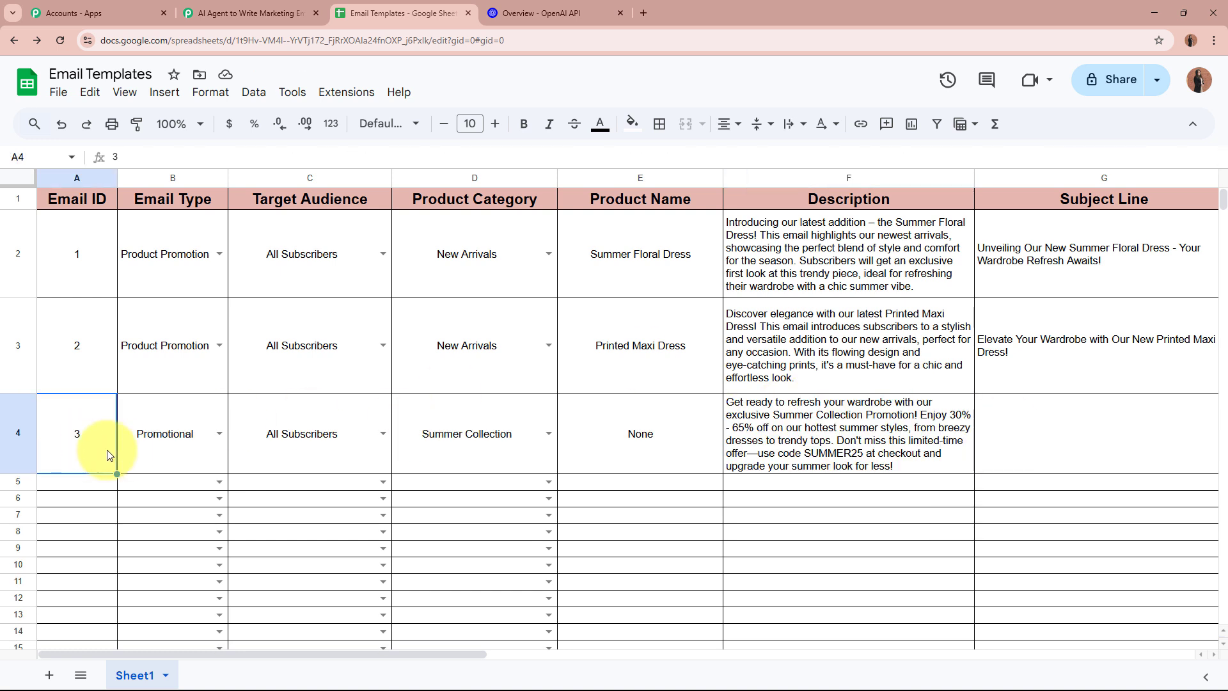
Review row 4's entry and its generated subject 'Refresh Your Summer Wardrobe with 30% - 65% Off!' and email body
left_click(158, 454)
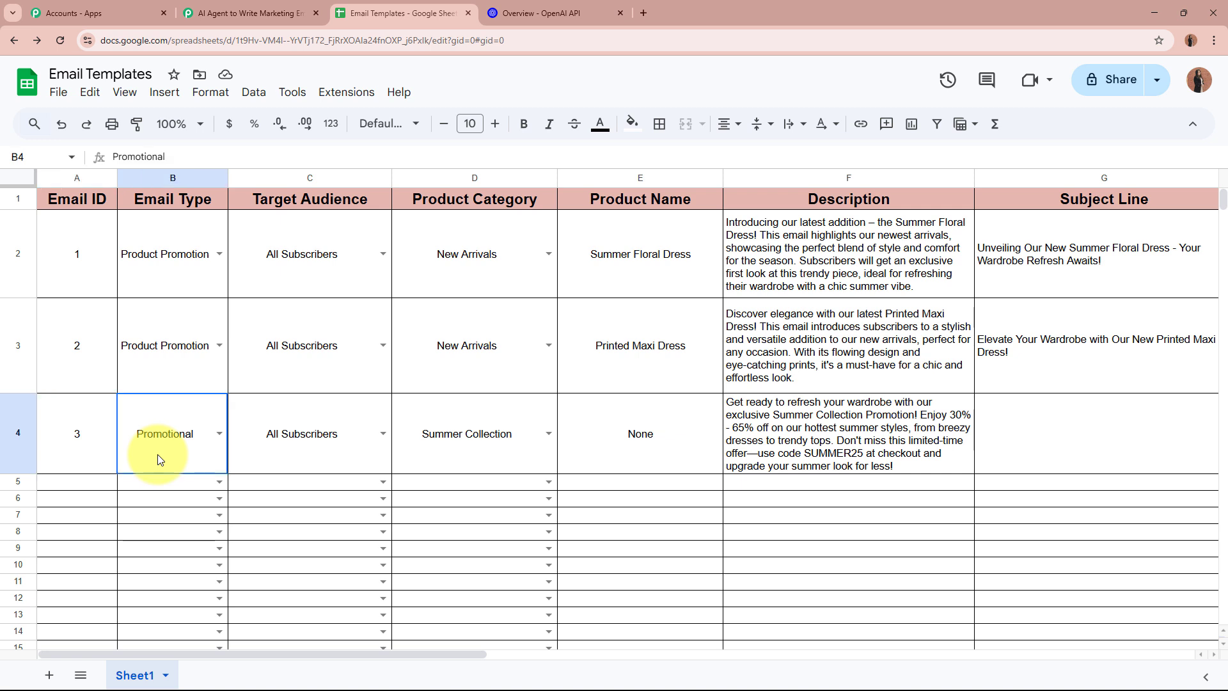
left_click(311, 459)
left_click(502, 467)
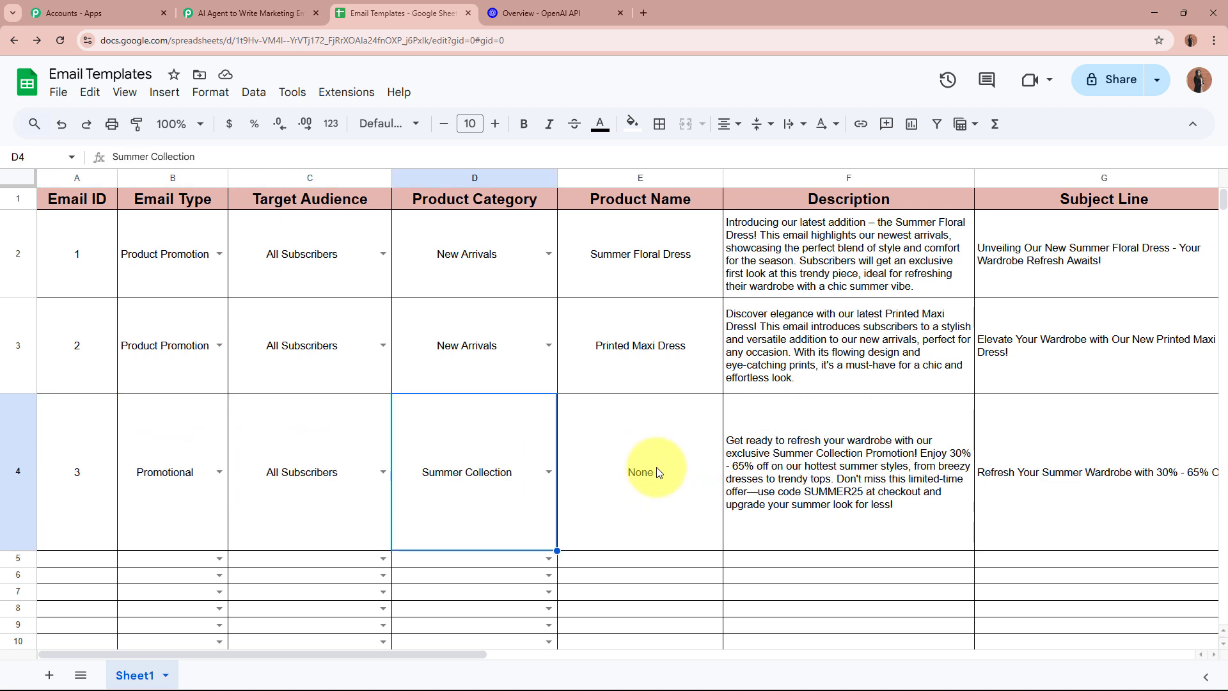
left_click(646, 498)
left_click(815, 501)
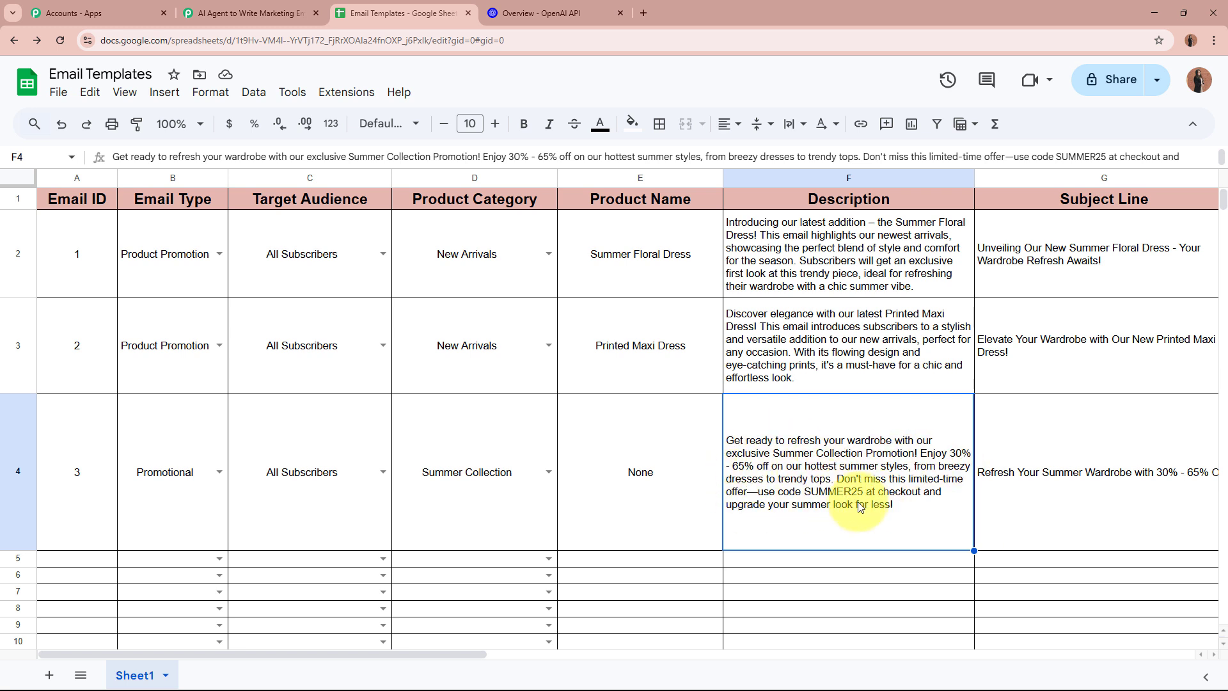
left_click_drag(451, 654, 704, 650)
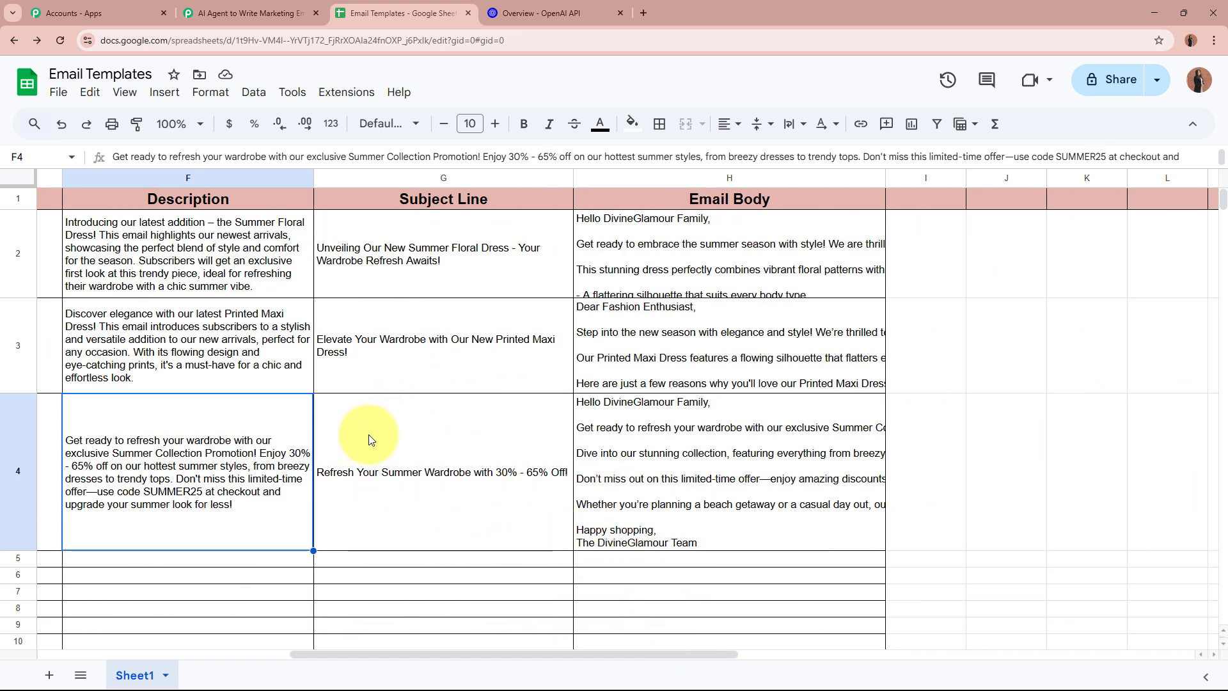
left_click(448, 434)
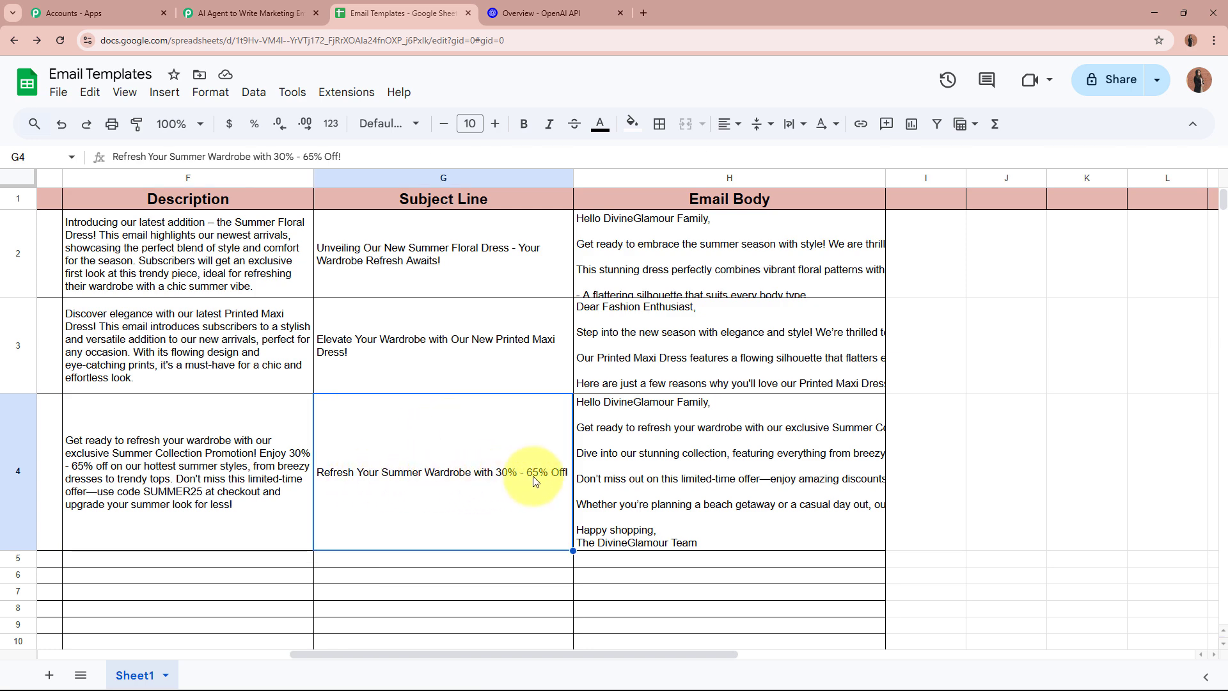
double_click(725, 471)
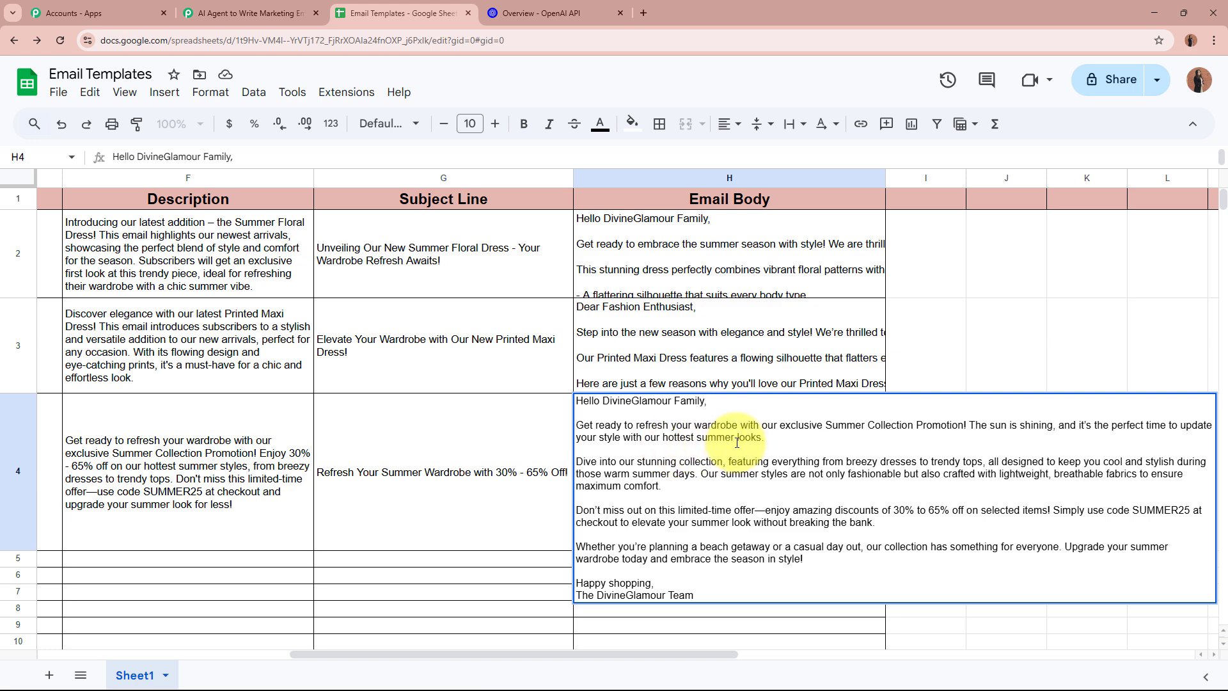
left_click(904, 351)
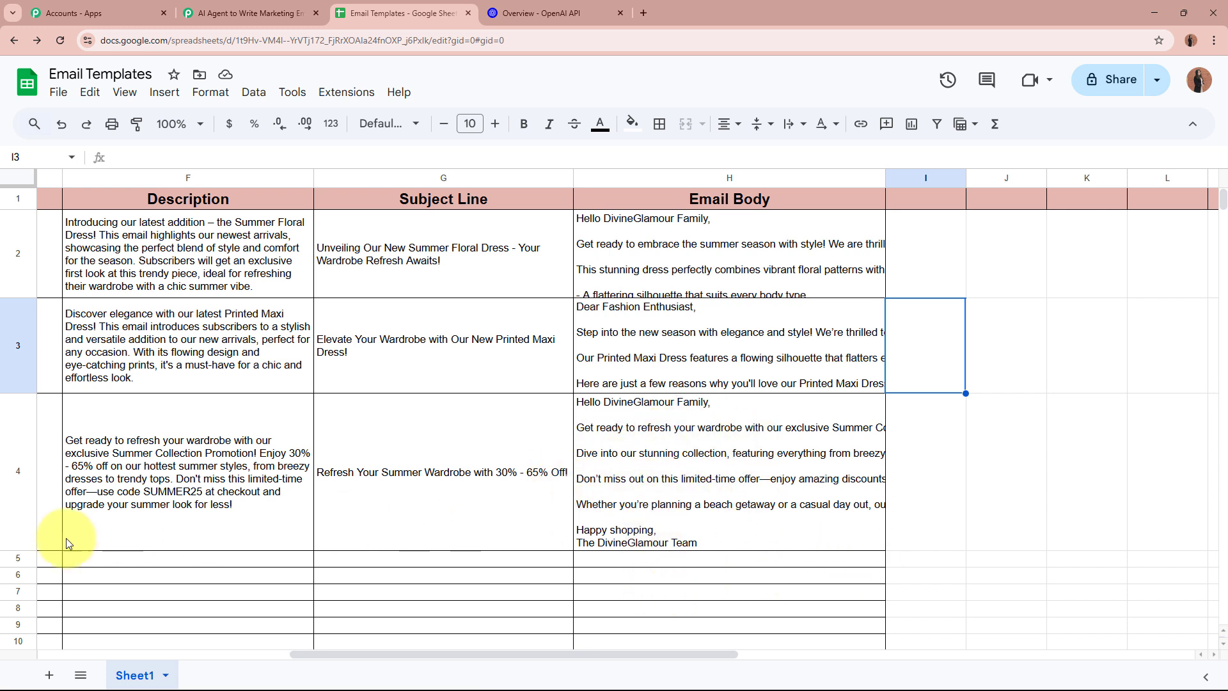
Shrink row 4 to a compact height and recheck its subject and email body
left_click_drag(8, 551, 16, 499)
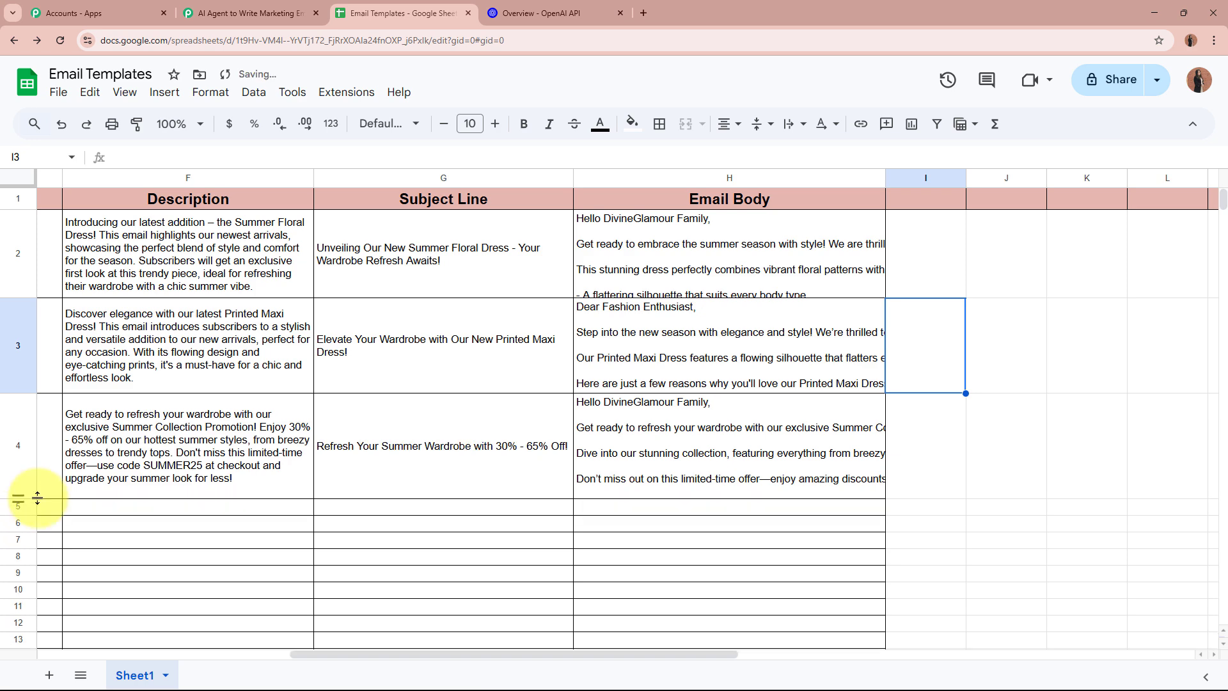
left_click(438, 467)
left_click(716, 442)
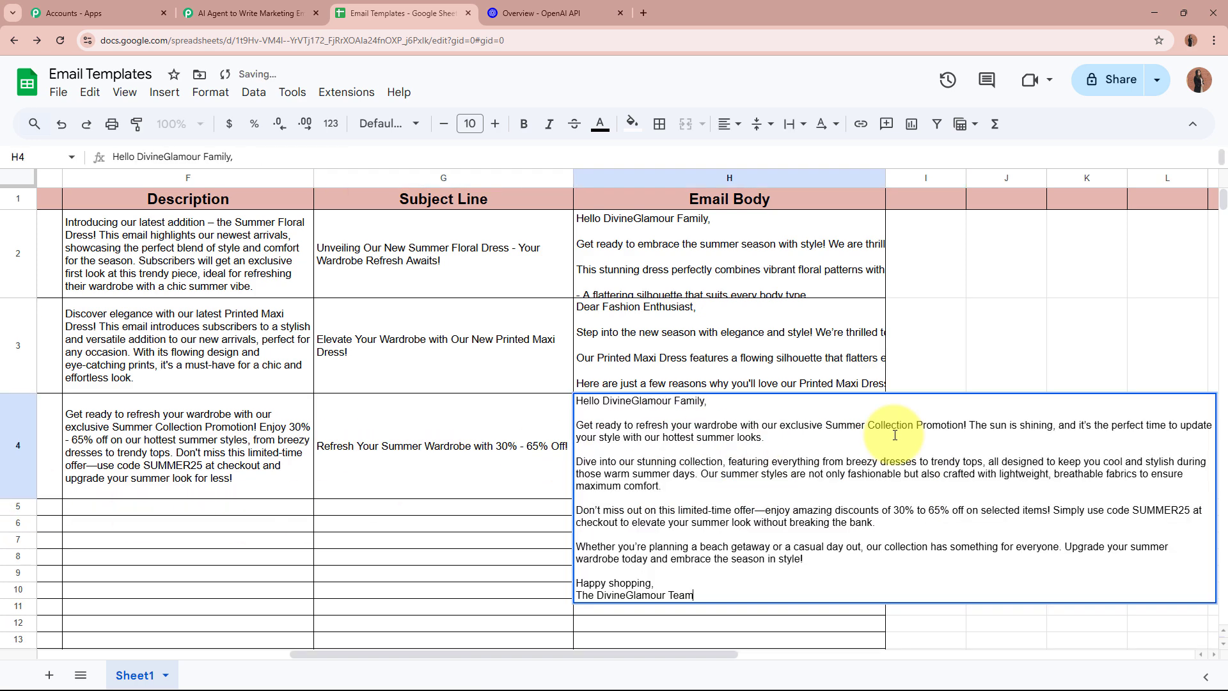
left_click(1003, 341)
left_click_drag(531, 654, 279, 653)
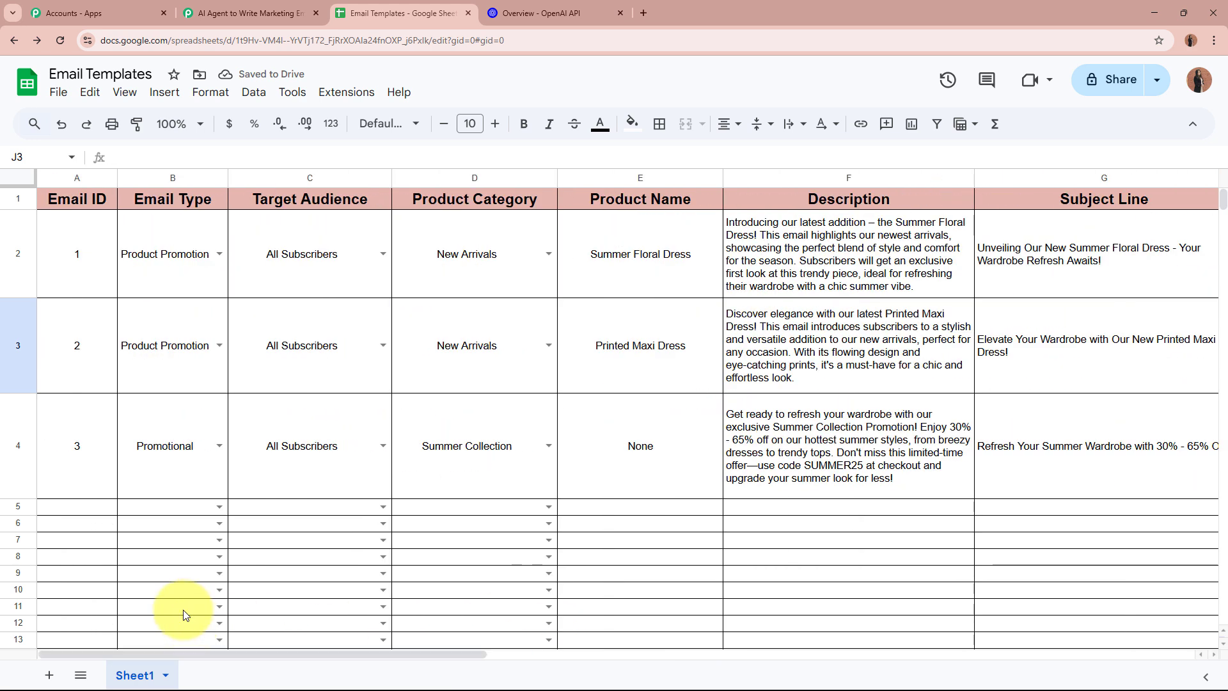
Return to the AI Agent to Write Marketing Emails workflow and review its trigger, ChatGPT and Update Row steps
left_click(213, 13)
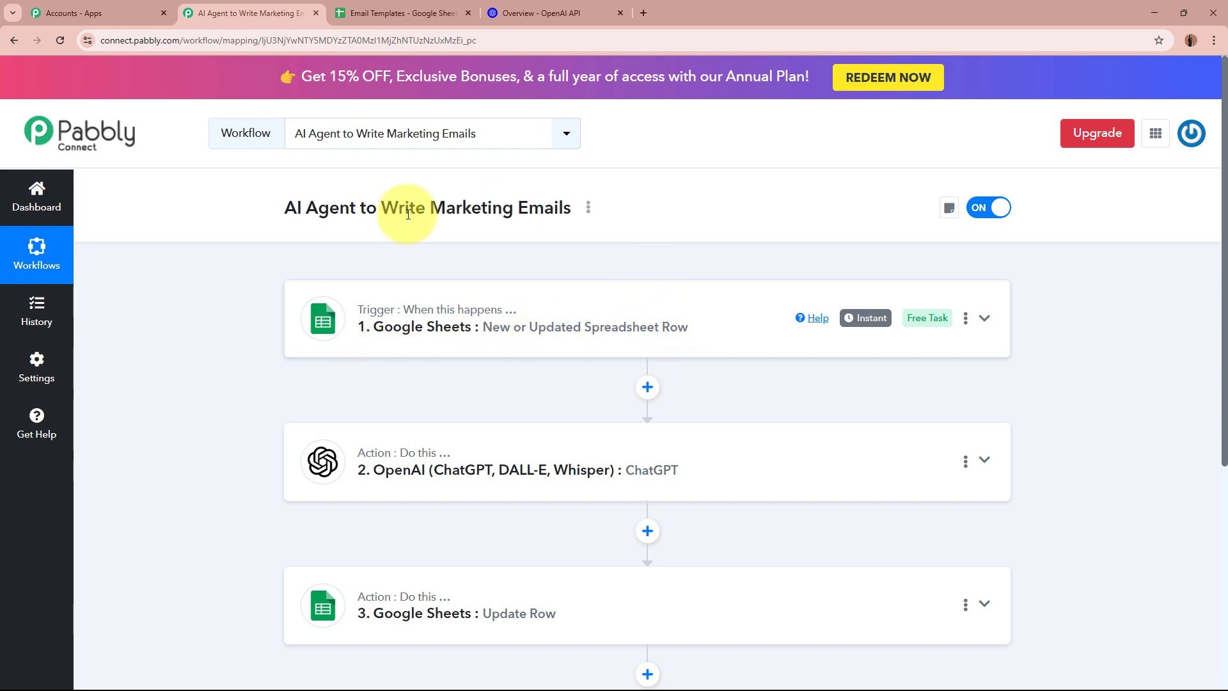
left_click(432, 13)
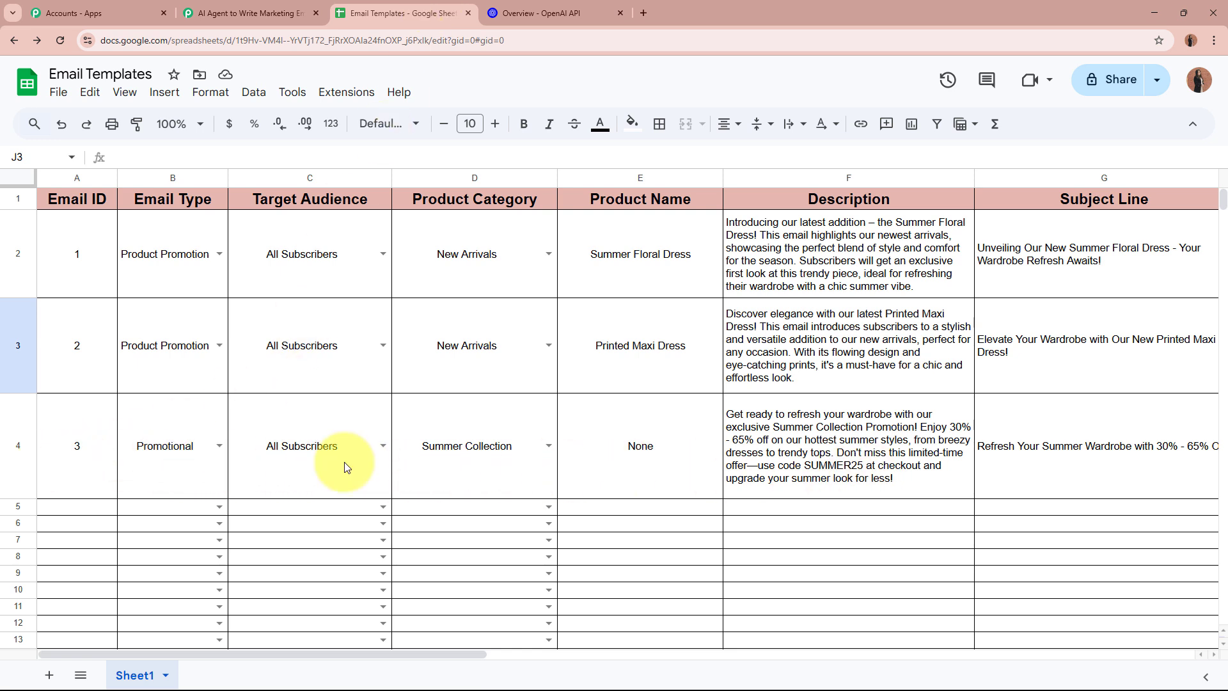
left_click(208, 8)
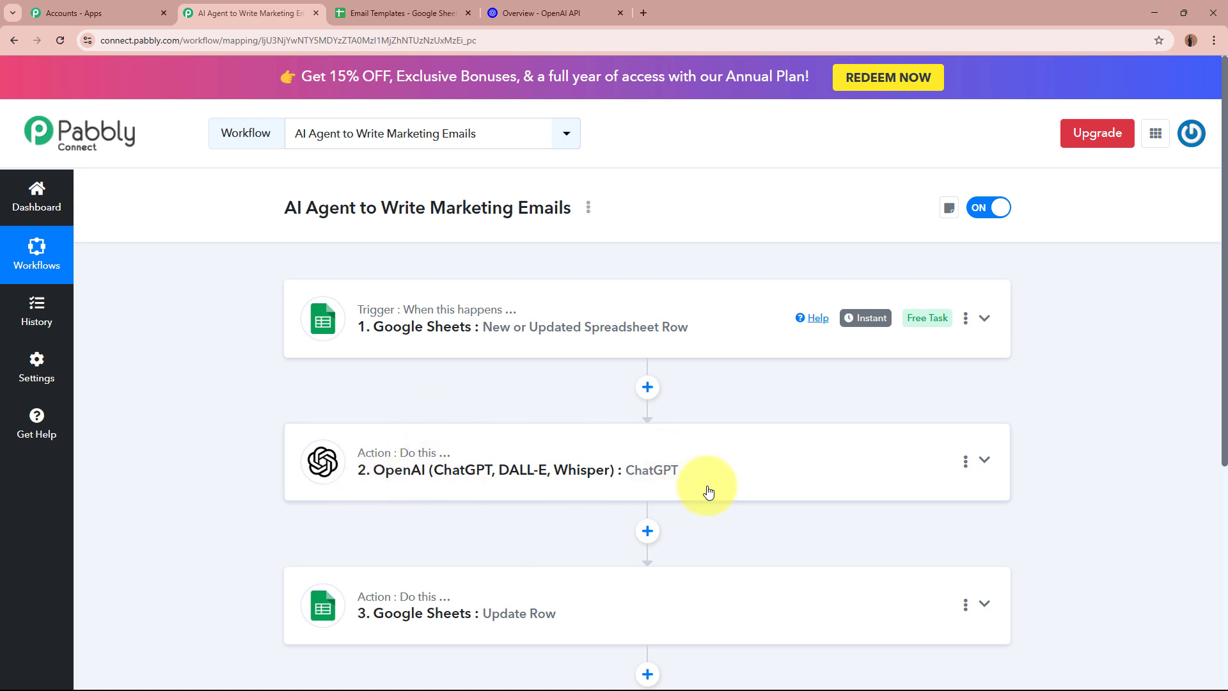
scroll(707, 493, "down", 2)
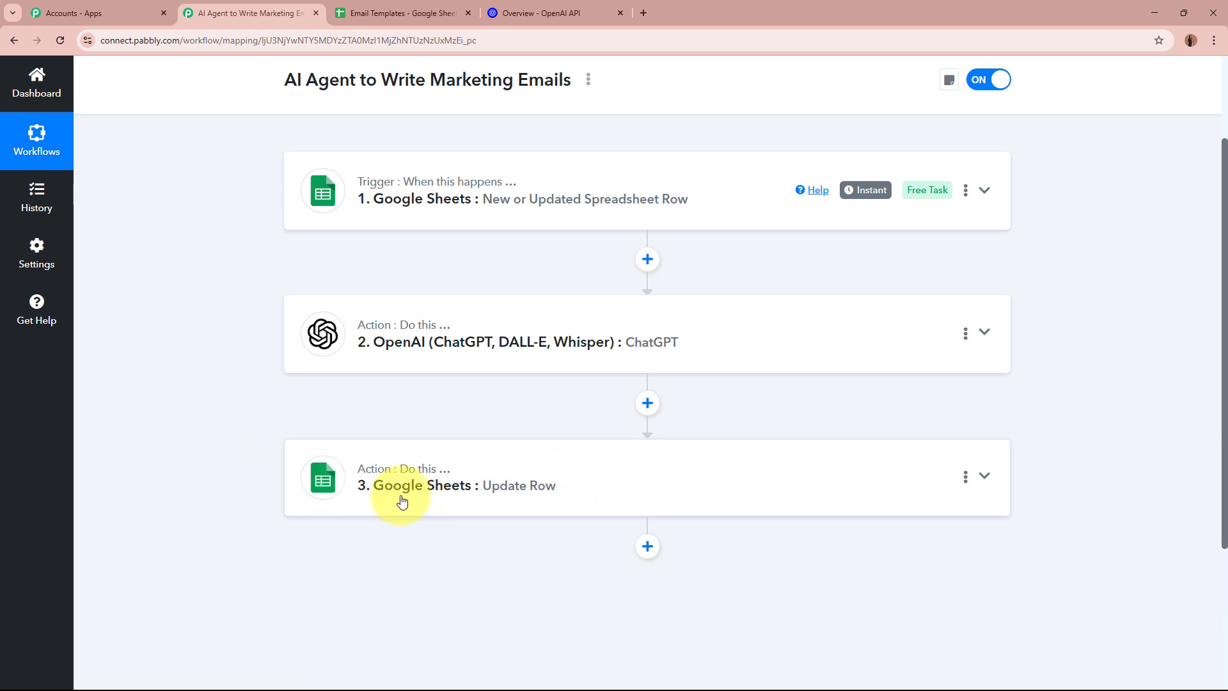
scroll(819, 491, "up", 2)
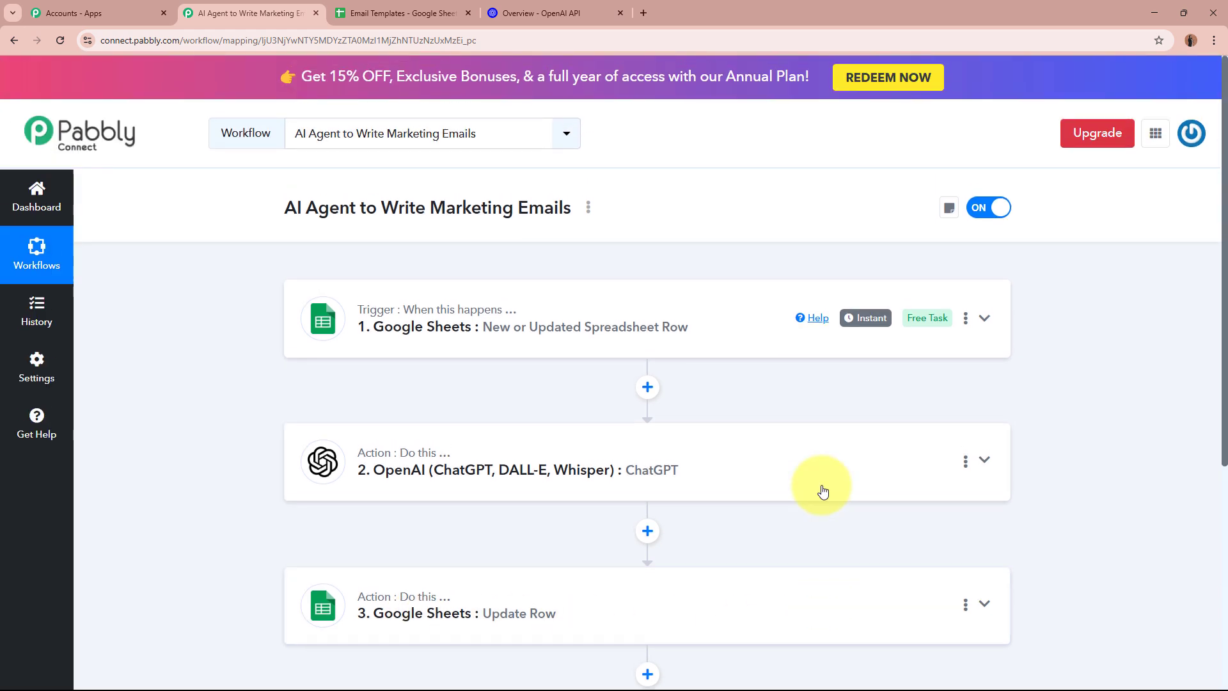